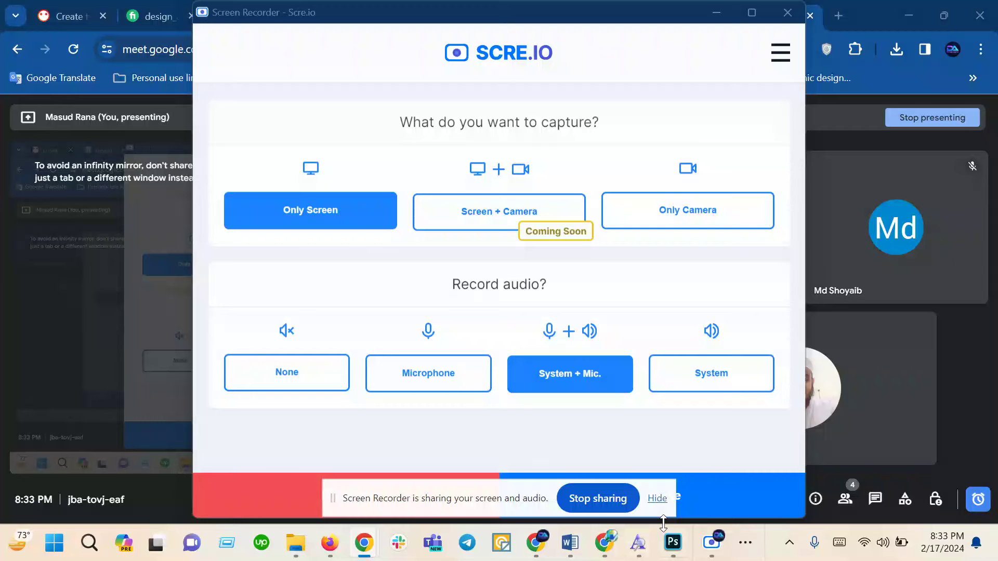
- Start a screen-only recording, dismiss the mirror warning, and minimize the recorder and Meet windows
left_click(657, 498)
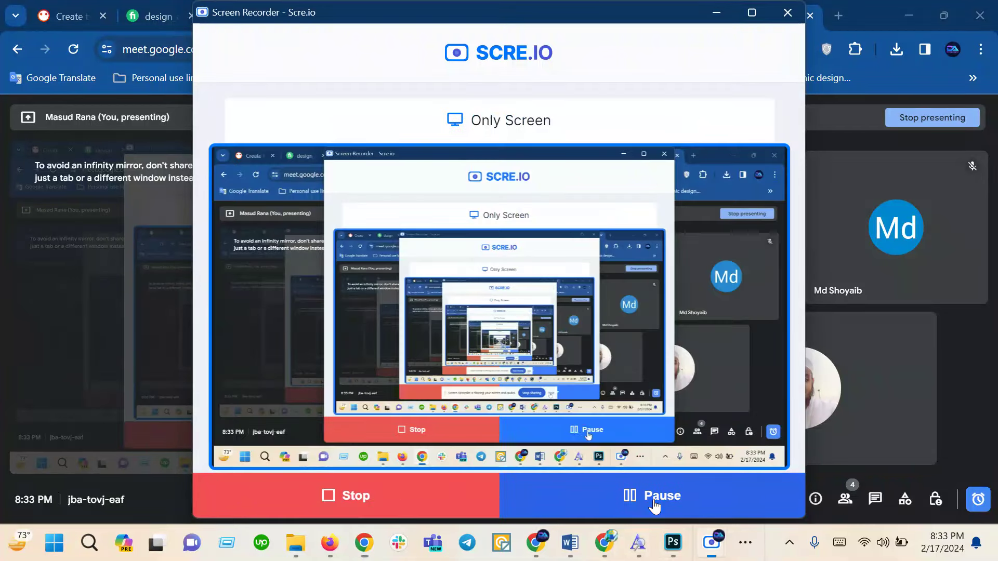
left_click(721, 14)
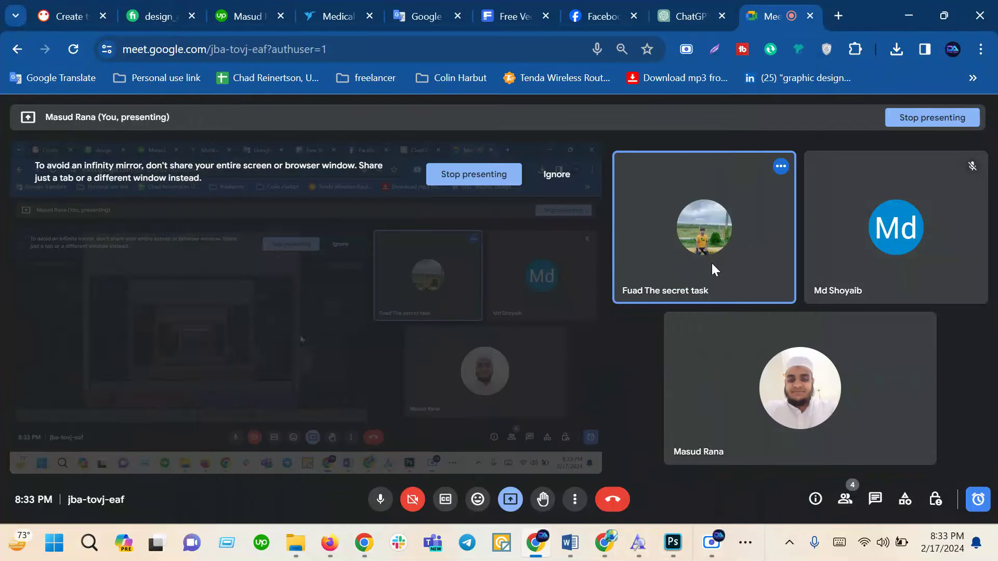
left_click(556, 175)
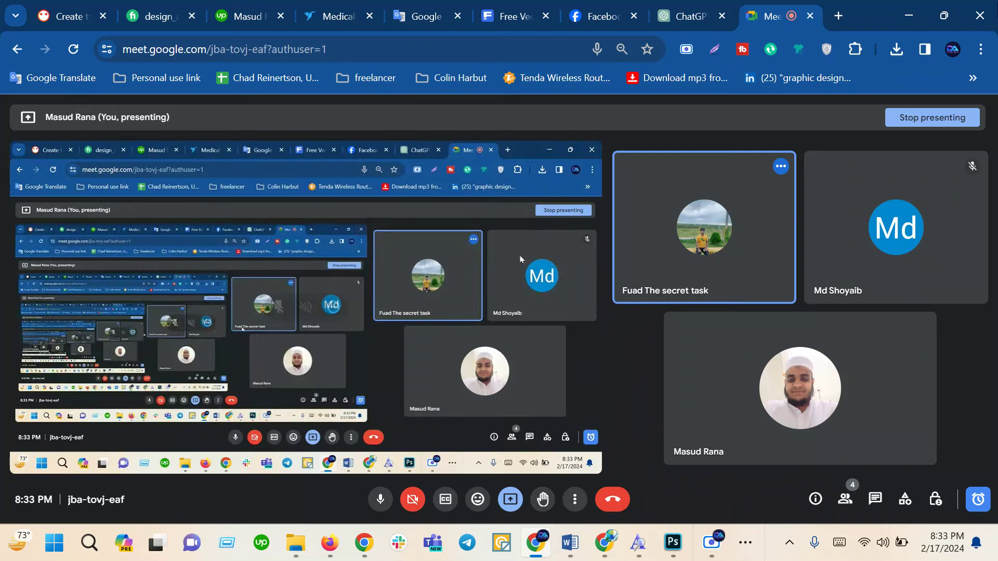
left_click(909, 16)
- Scroll to page 3 and highlight the Fiverr topic list, then return to the Meet call
scroll(322, 359, "down", 15)
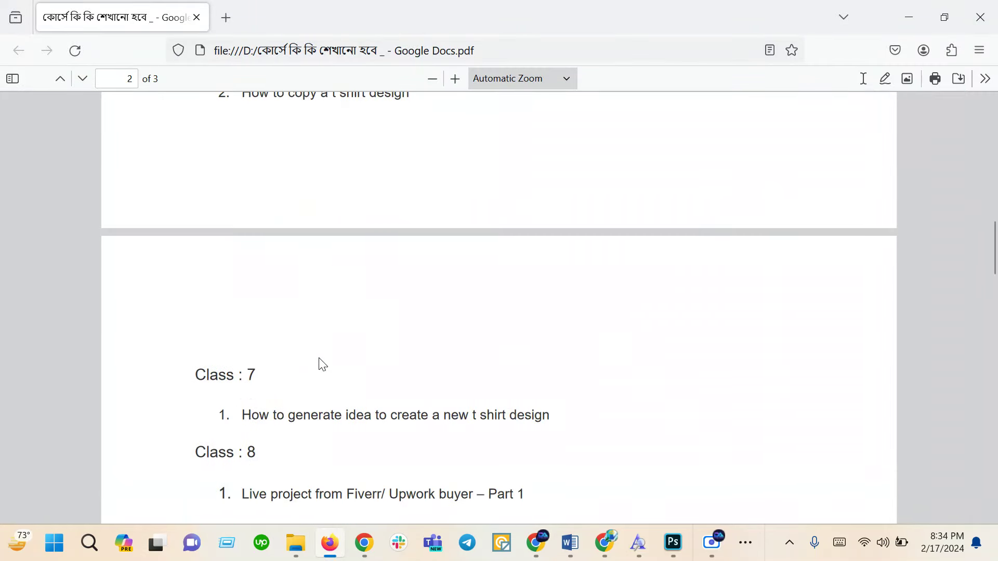
scroll(322, 359, "down", 8)
scroll(322, 358, "down", 6)
scroll(323, 364, "down", 2)
scroll(322, 367, "down", 5)
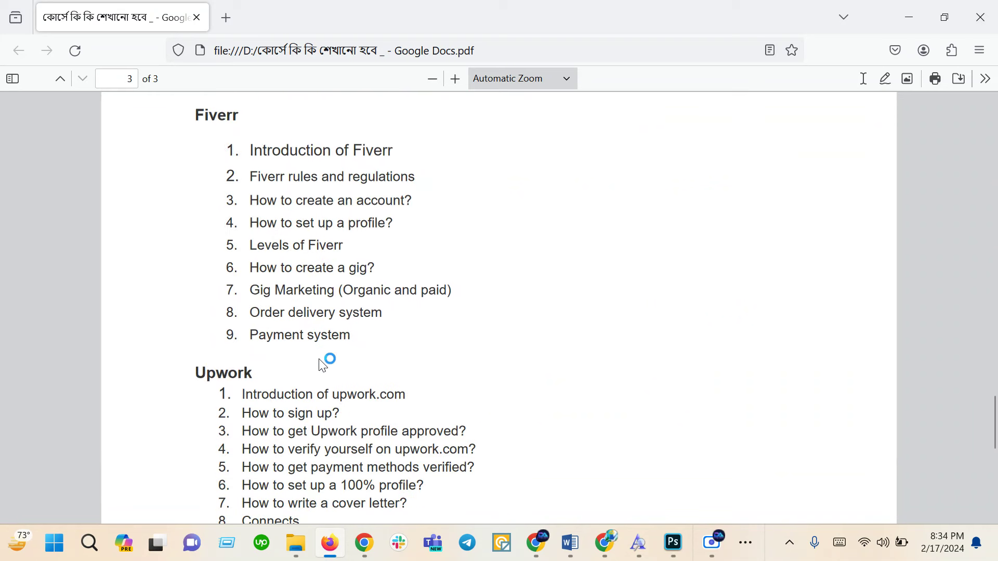
left_click_drag(195, 113, 319, 333)
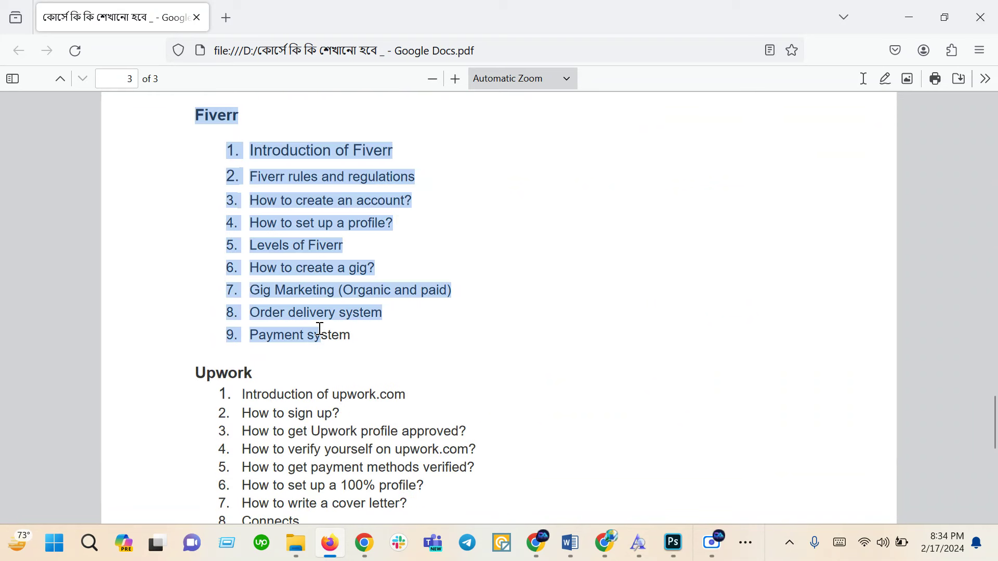
left_click(346, 335)
scroll(358, 340, "up", 3)
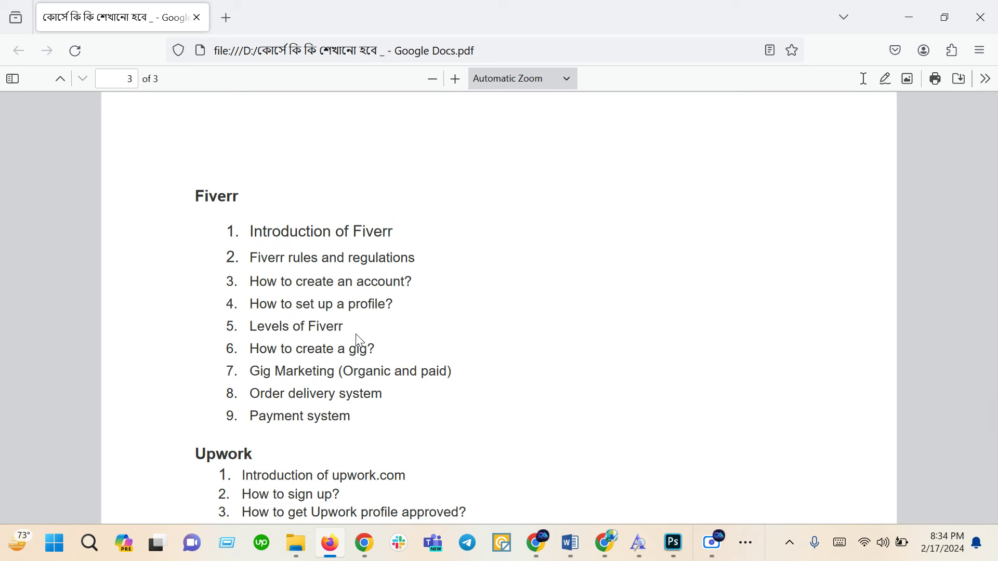
left_click(536, 543)
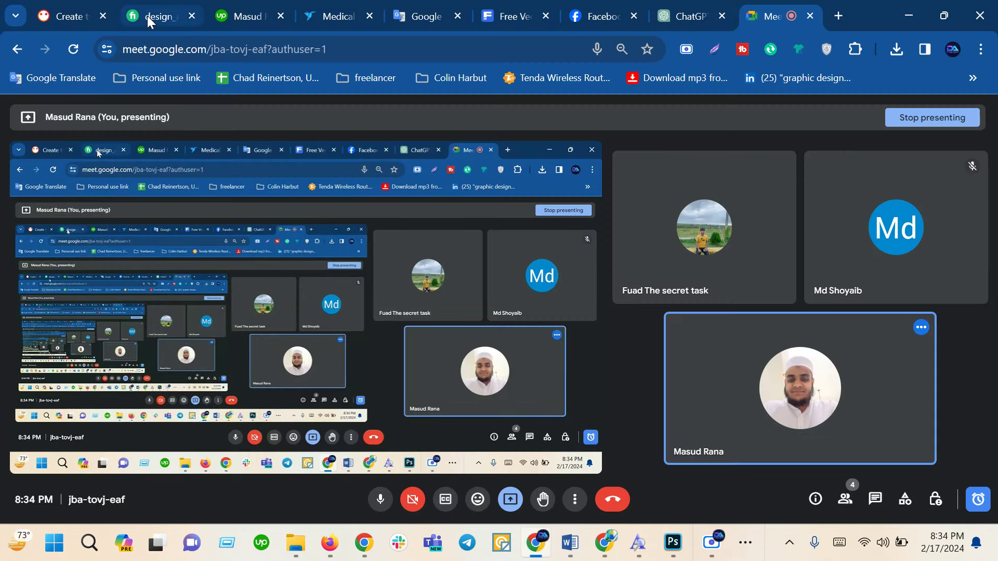
- Review the Fiverr design_agree gig dashboard, then start a new Google tab for searching
left_click(148, 15)
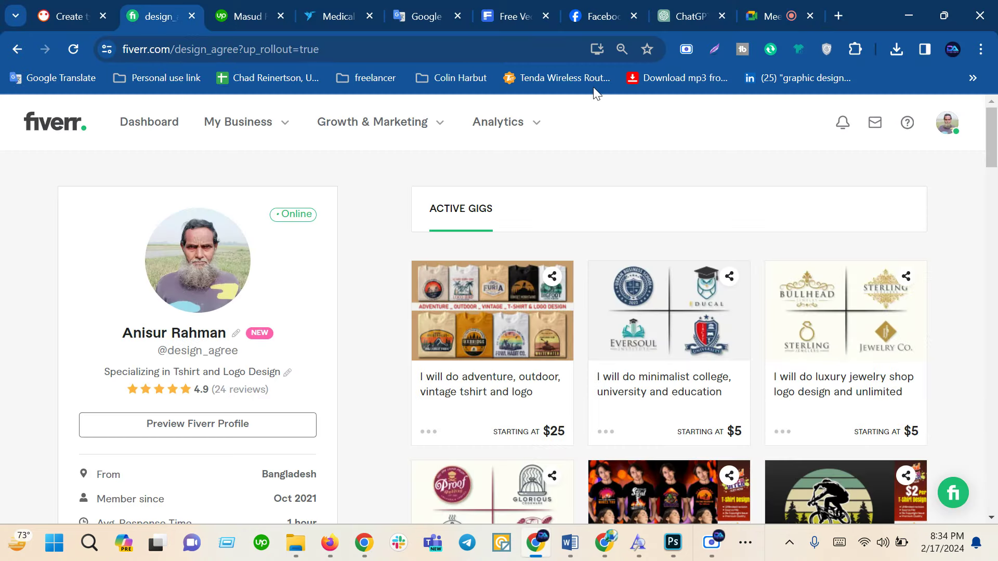
left_click(839, 16)
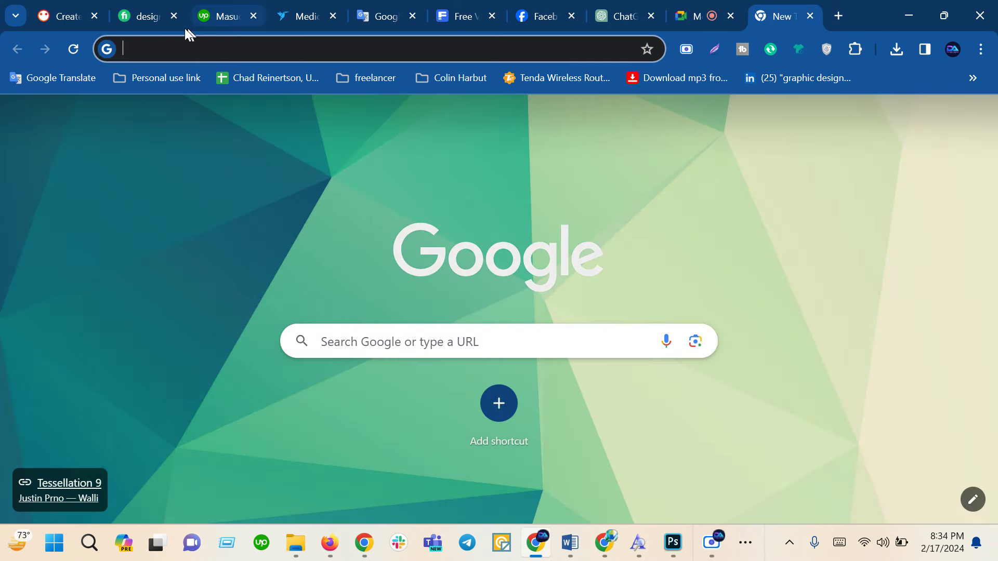
left_click(438, 345)
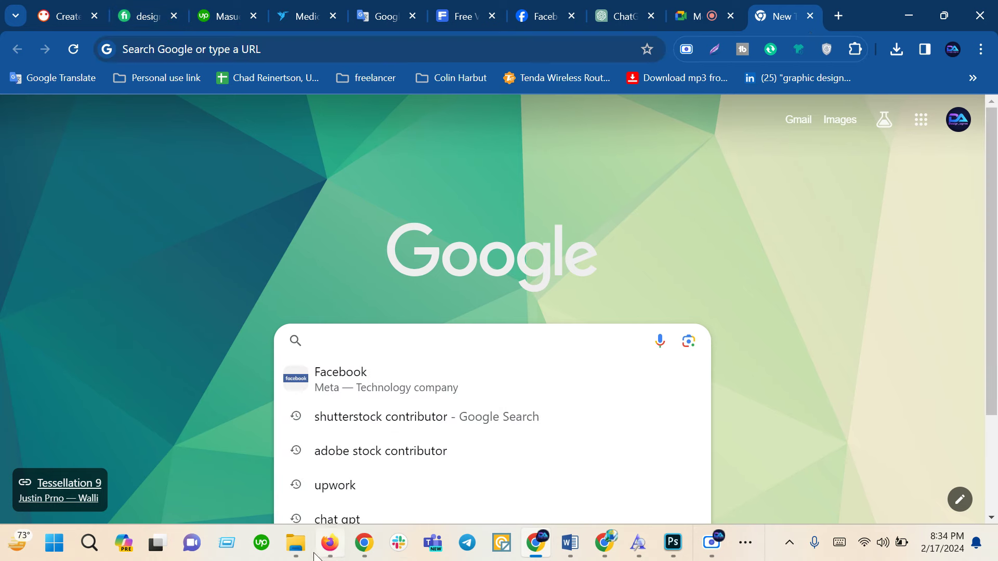
- Browse to Desktop > fiverr gig image > tshirt design and select 01 (24)
left_click(307, 556)
mouse_move(213, 464)
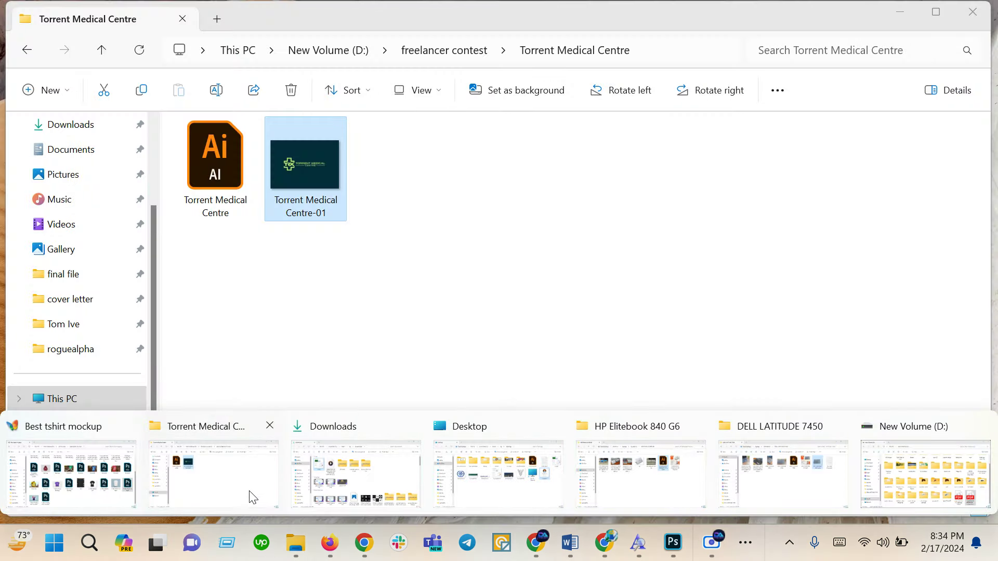
left_click(246, 496)
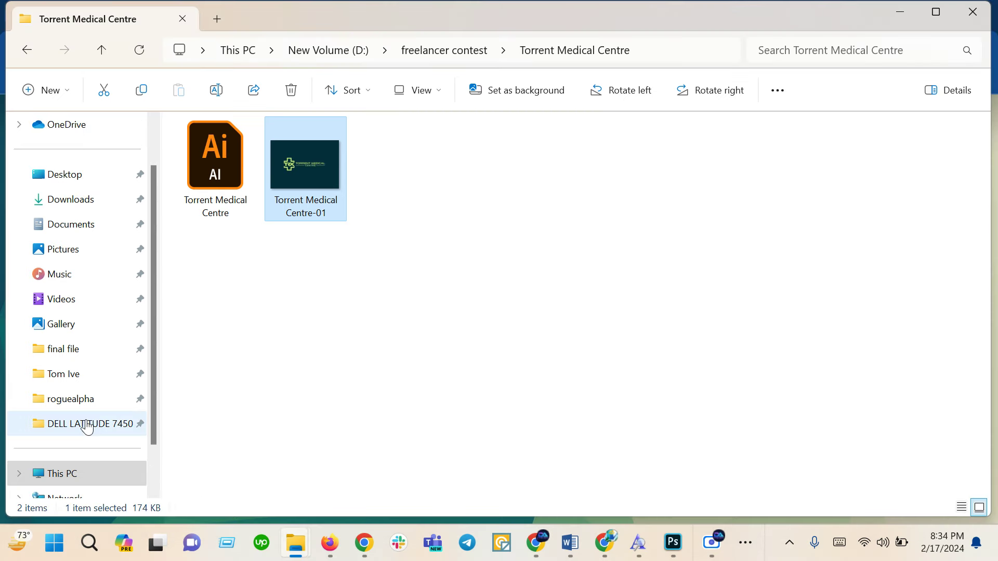
left_click(70, 476)
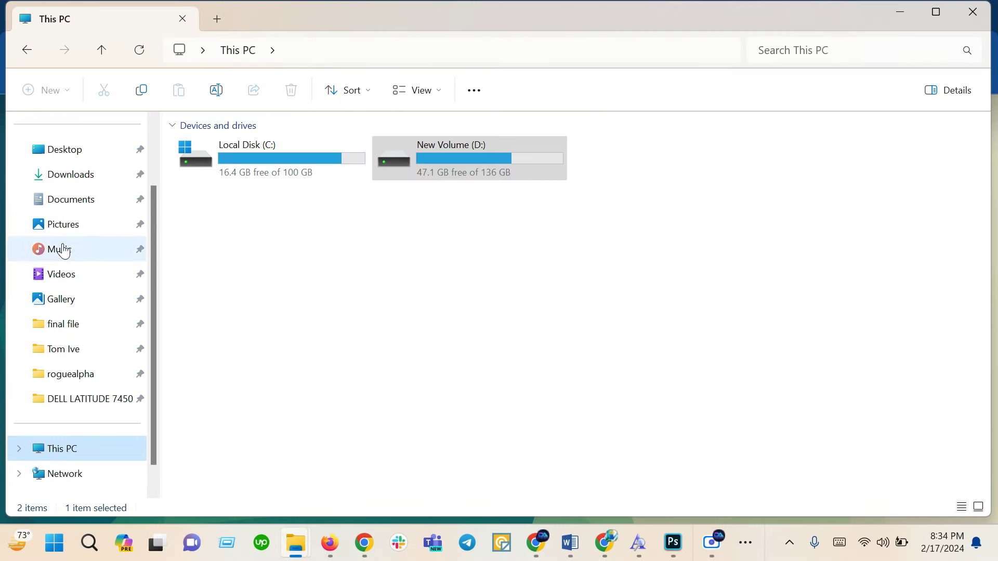
left_click(54, 154)
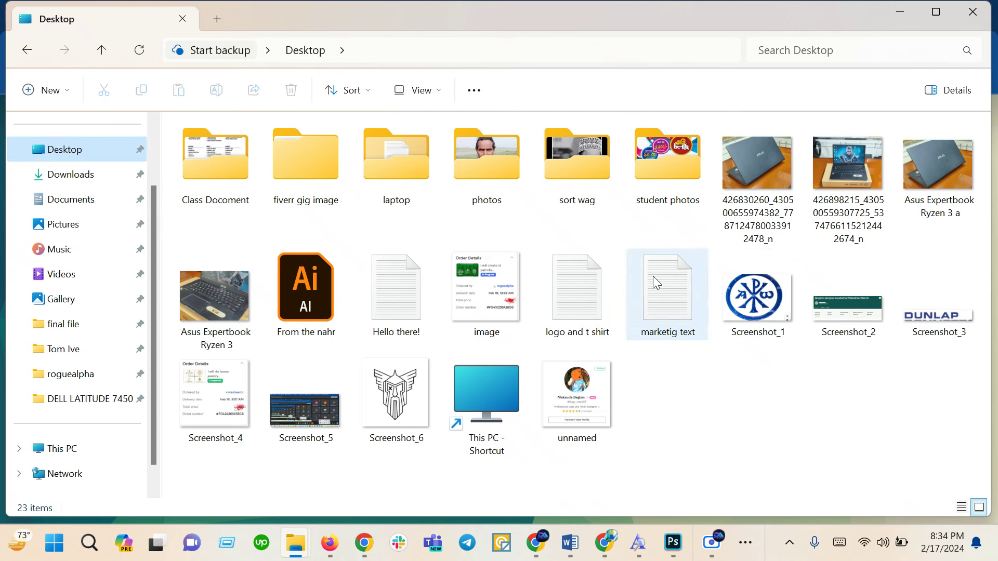
double_click(310, 154)
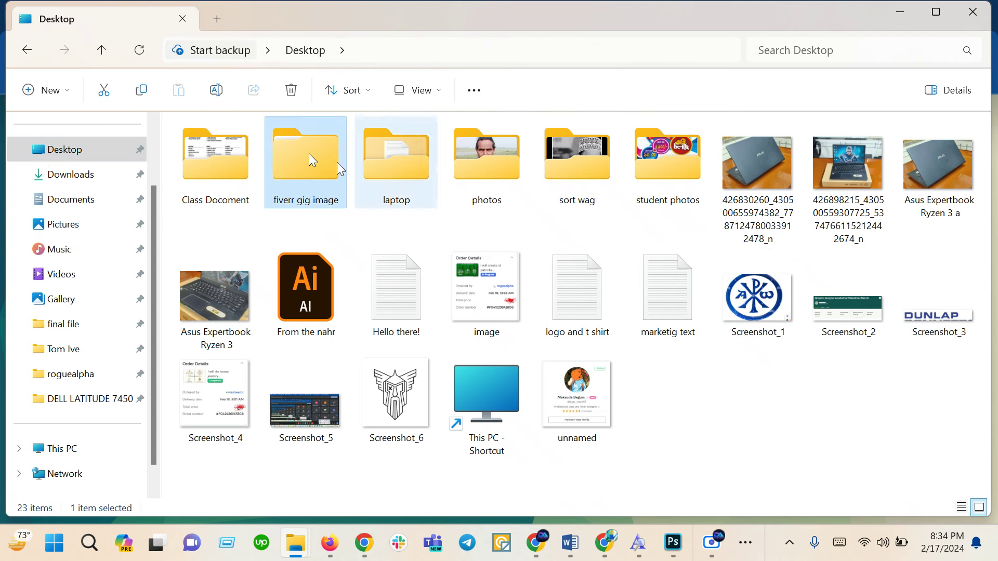
double_click(224, 153)
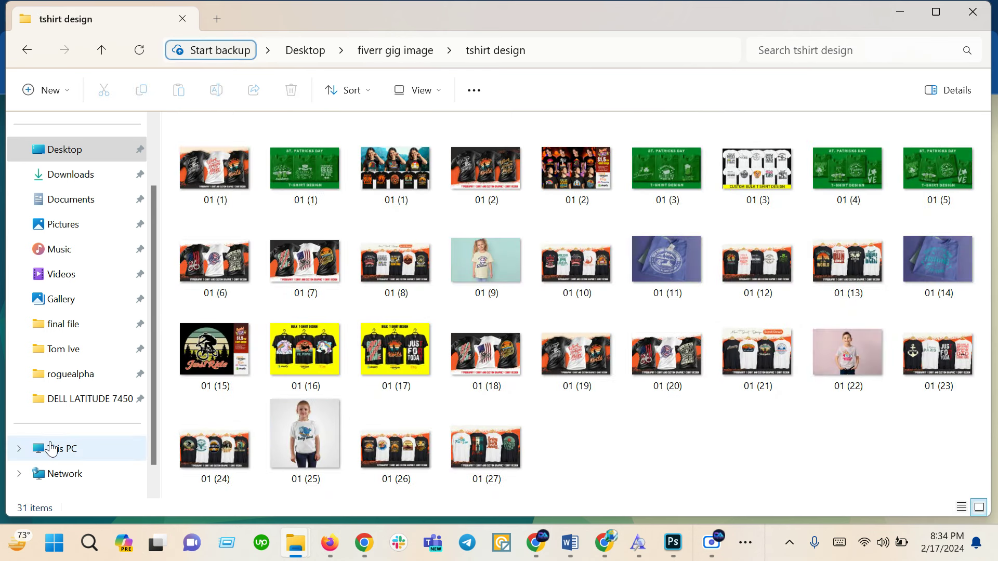
left_click(212, 477)
- Open 01 (24).jpg, the five-shirt typography mockup, in Photos
double_click(212, 478)
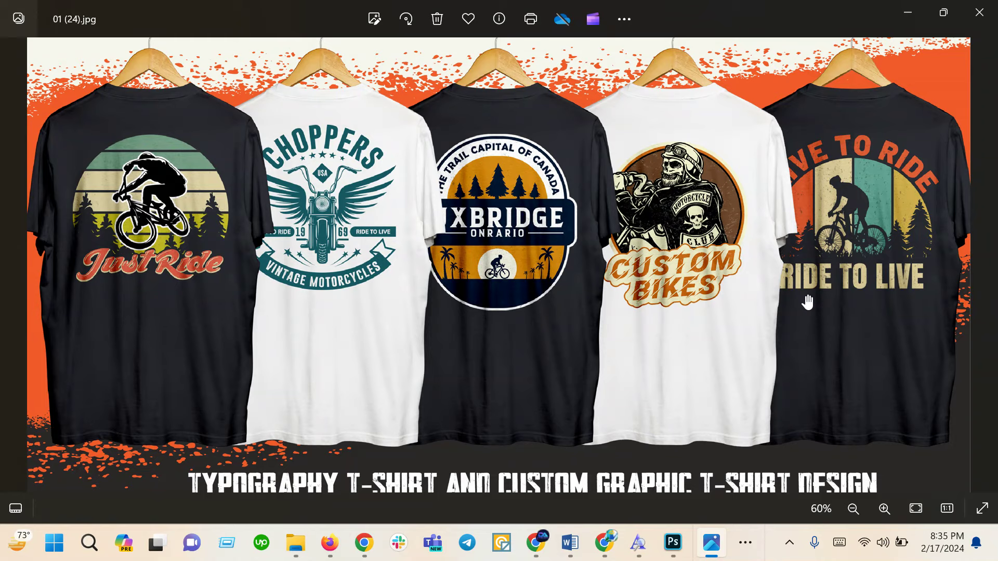
left_click(536, 552)
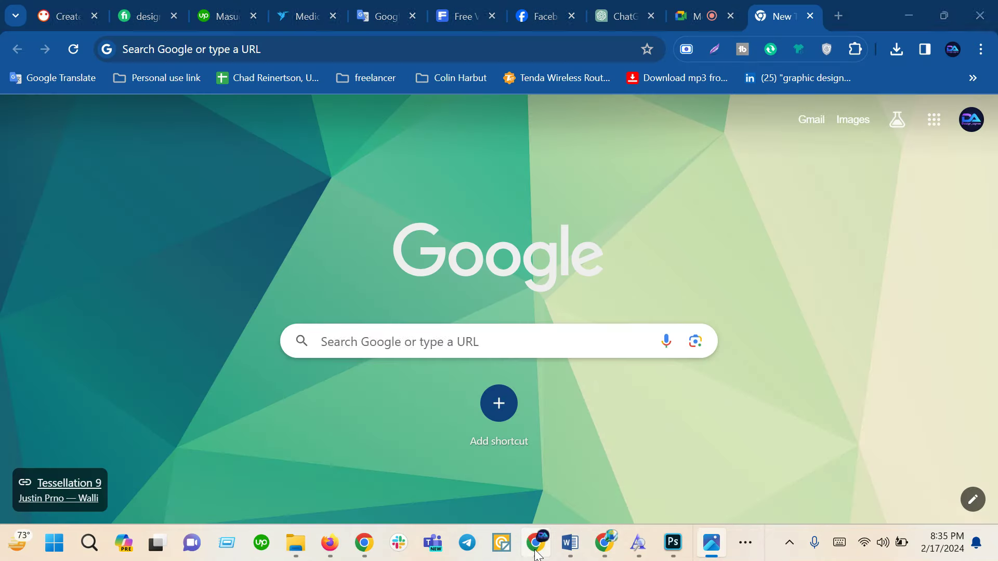
left_click(702, 15)
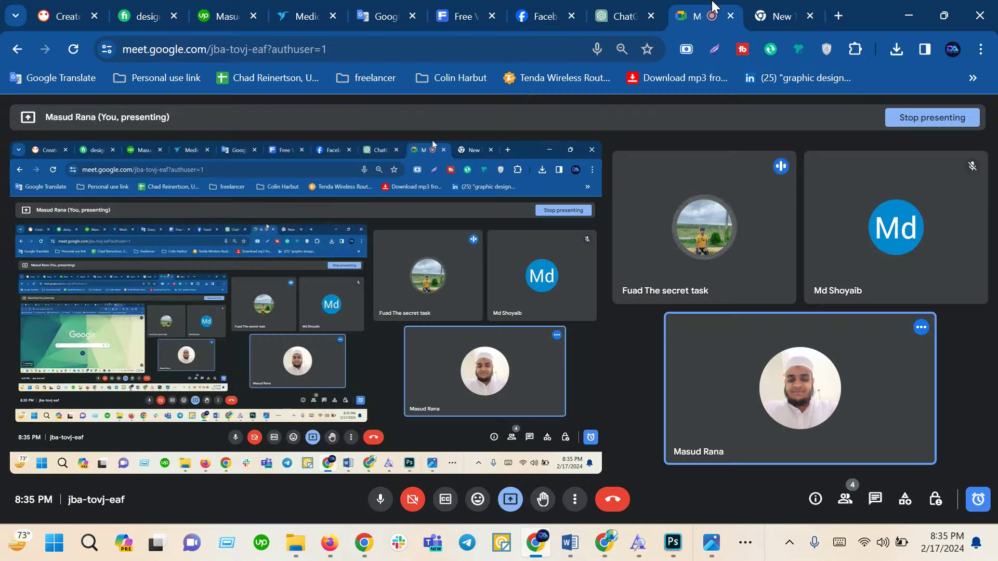
left_click(904, 14)
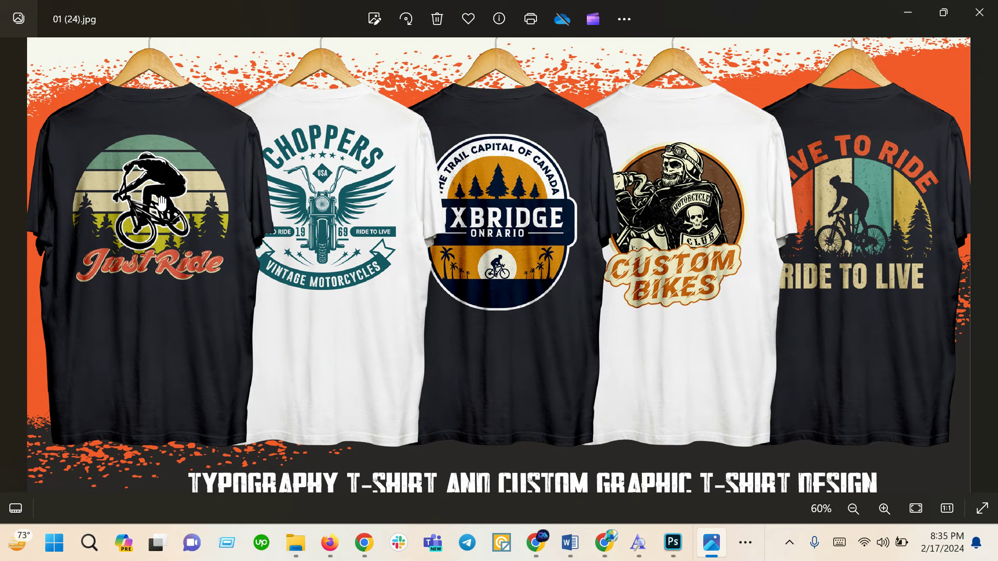
scroll(137, 224, "up", 1)
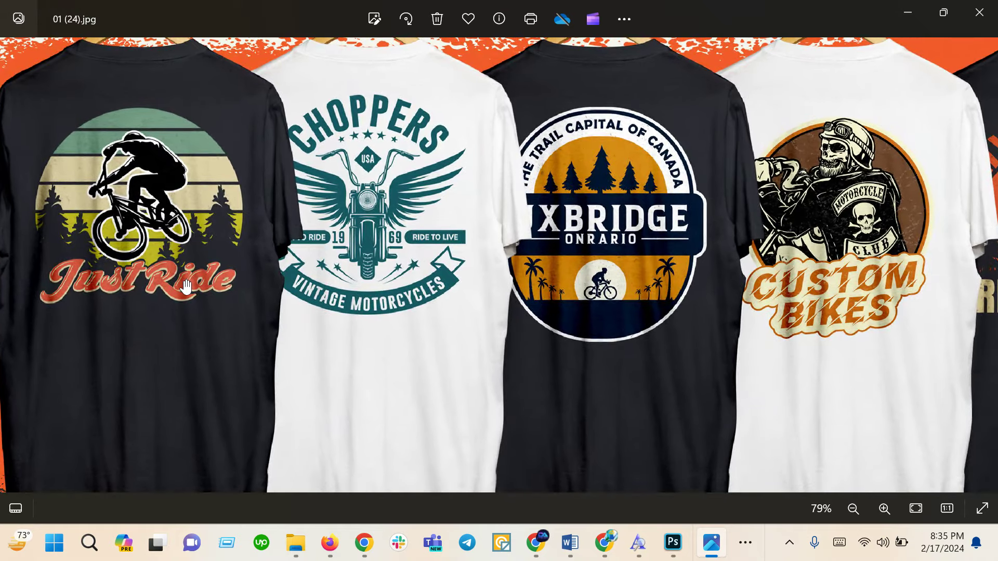
left_click_drag(186, 287, 252, 278)
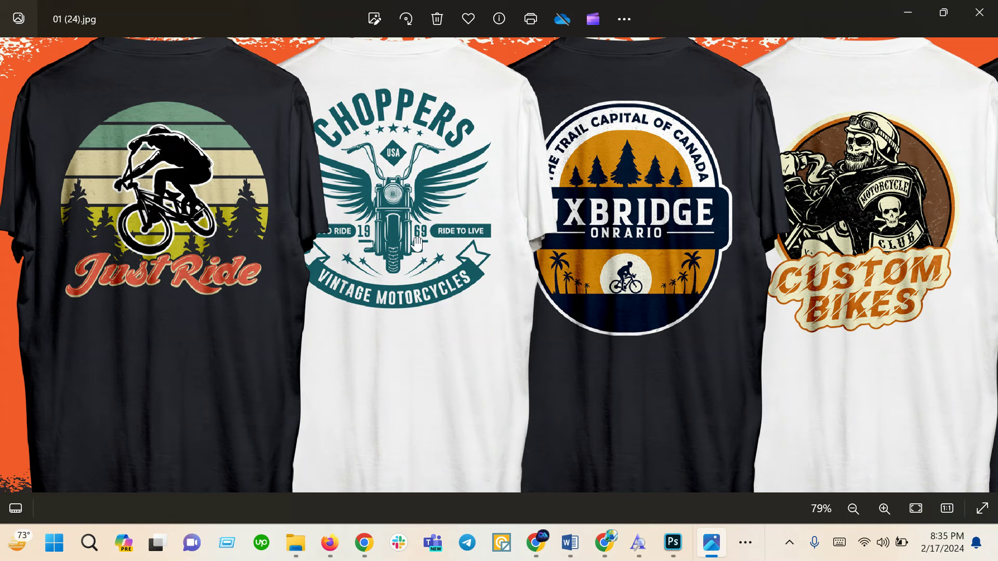
mouse_move(526, 299)
left_mouse_down()
mouse_move(462, 292)
mouse_move(405, 267)
left_mouse_up()
scroll(496, 221, "up", 1)
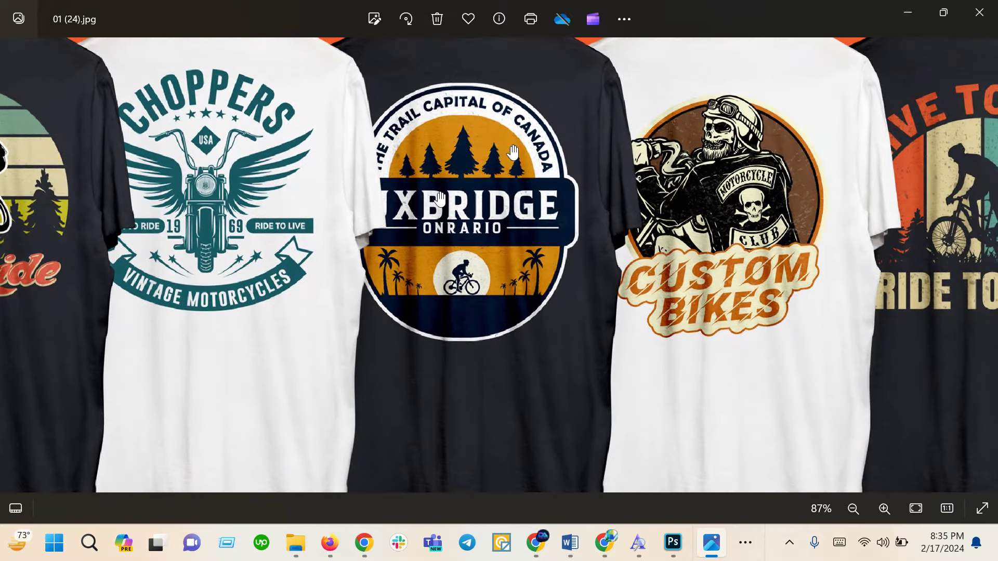
left_click_drag(524, 315, 364, 311)
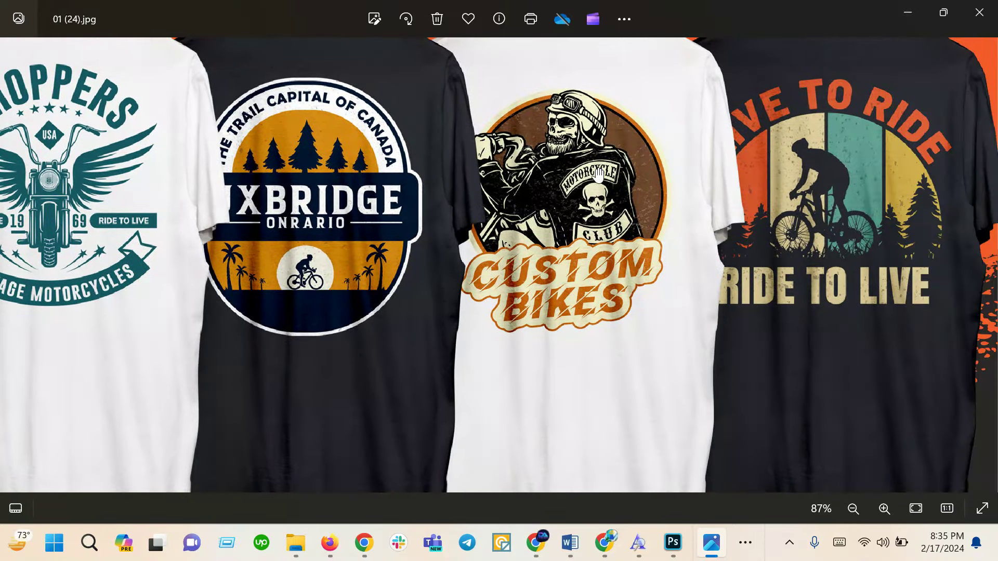
left_click_drag(580, 309, 581, 307)
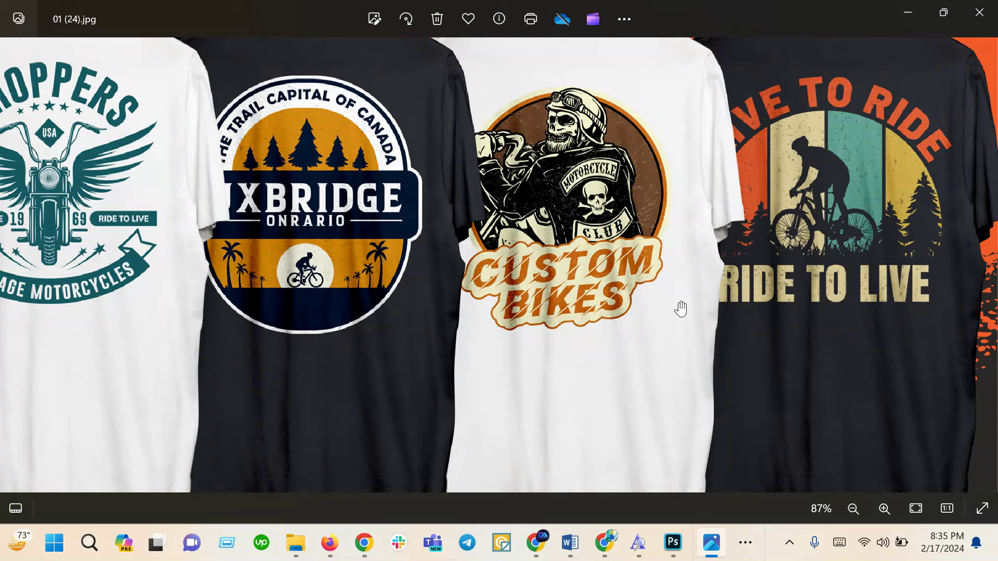
scroll(622, 343, "down", 2)
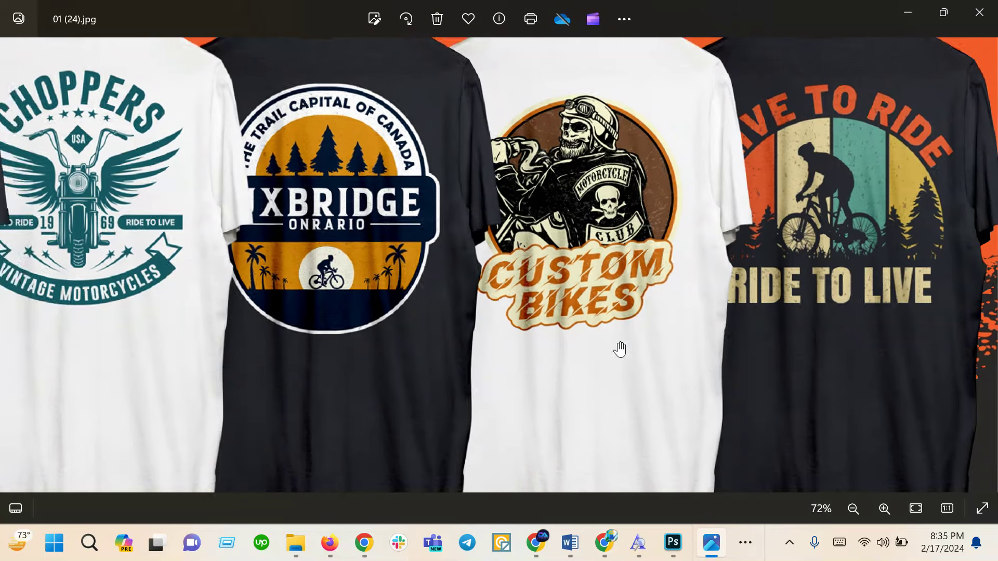
scroll(621, 349, "down", 2)
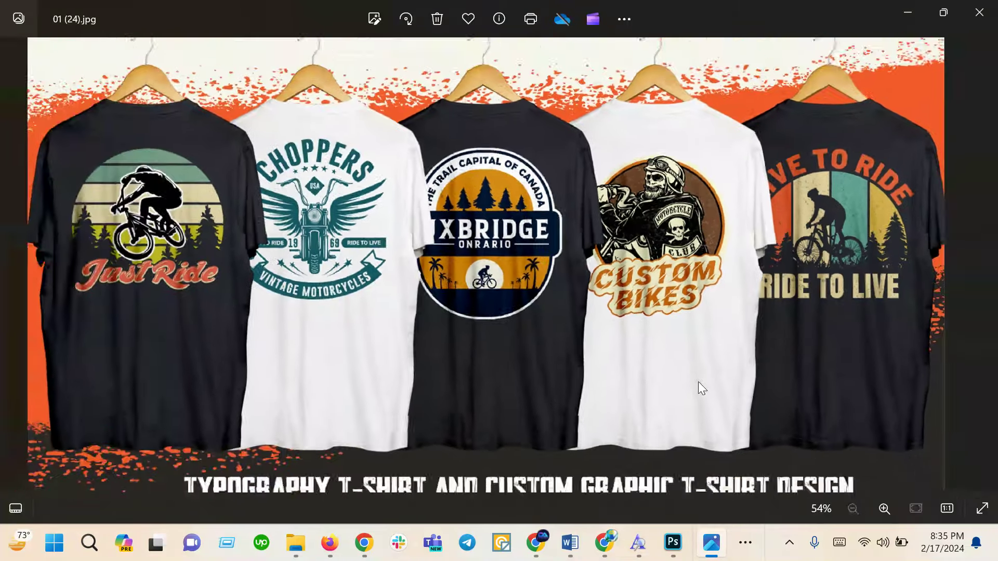
left_click(973, 261)
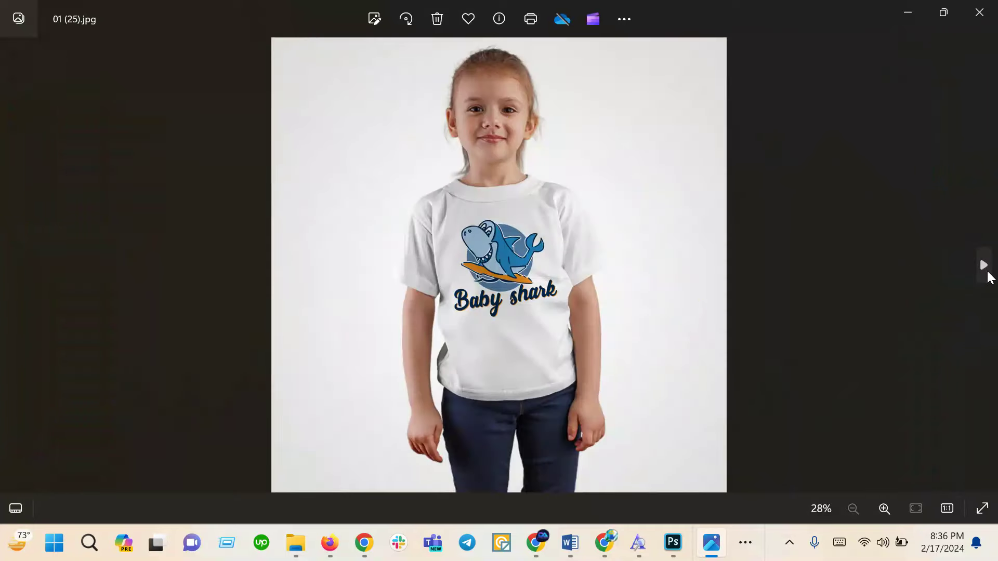
- Zoom in on the canoe and WHITEWATER shirts in 01 (26).jpg, then advance to 01 (27).jpg
left_click(984, 268)
scroll(170, 267, "up", 1)
scroll(170, 267, "up", 1)
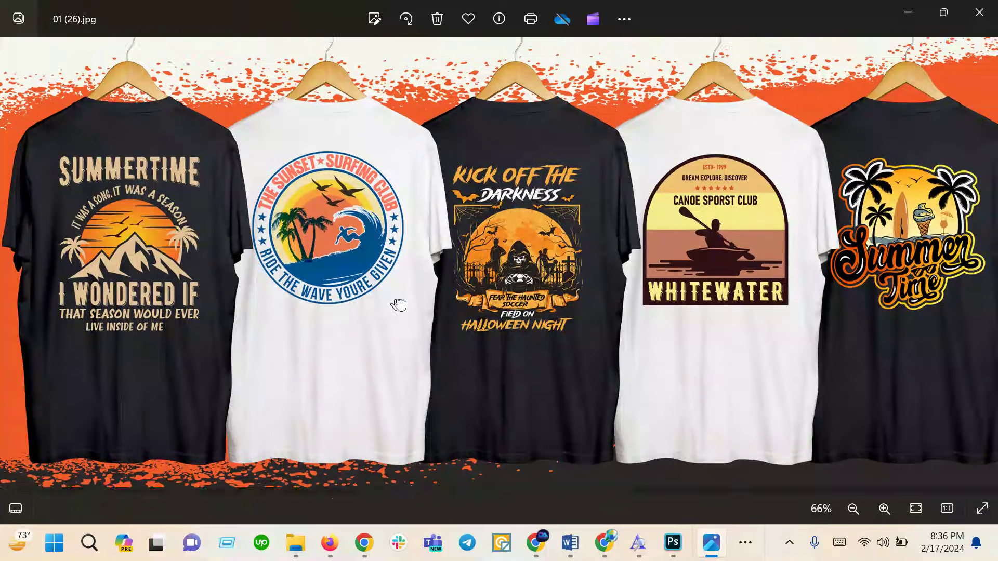
scroll(190, 302, "up", 2)
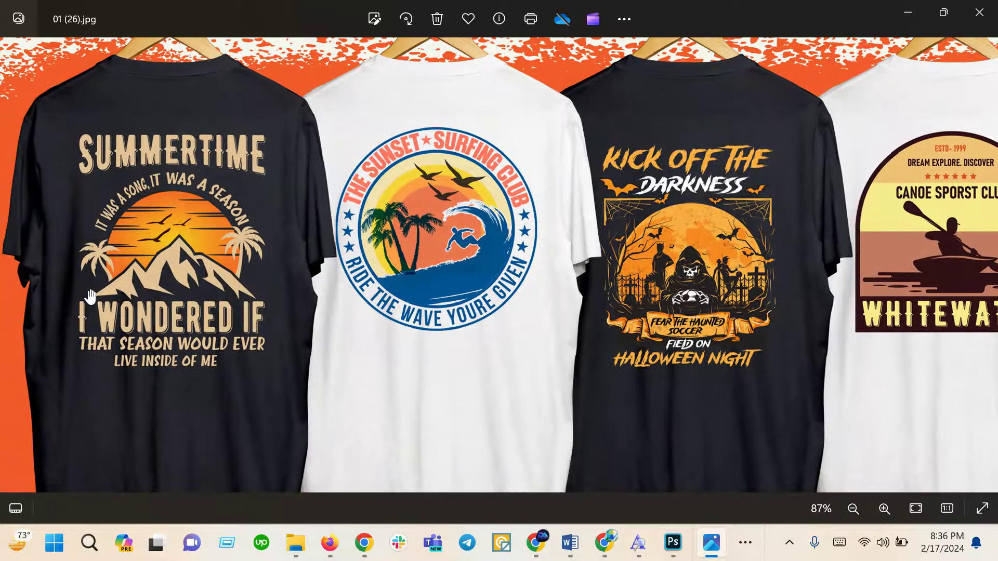
left_click_drag(467, 368, 357, 367)
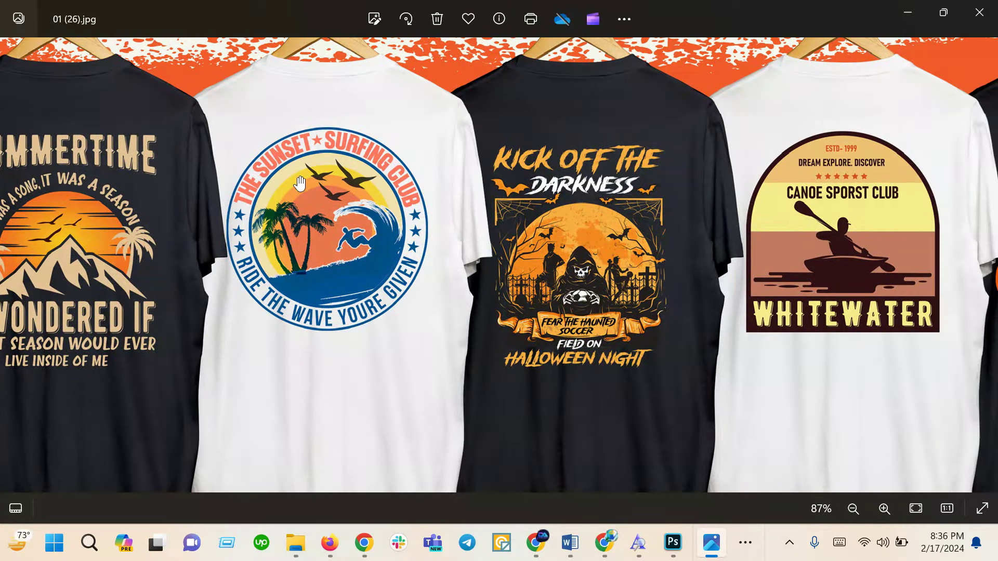
left_click_drag(411, 321, 267, 315)
scroll(633, 225, "up", 1)
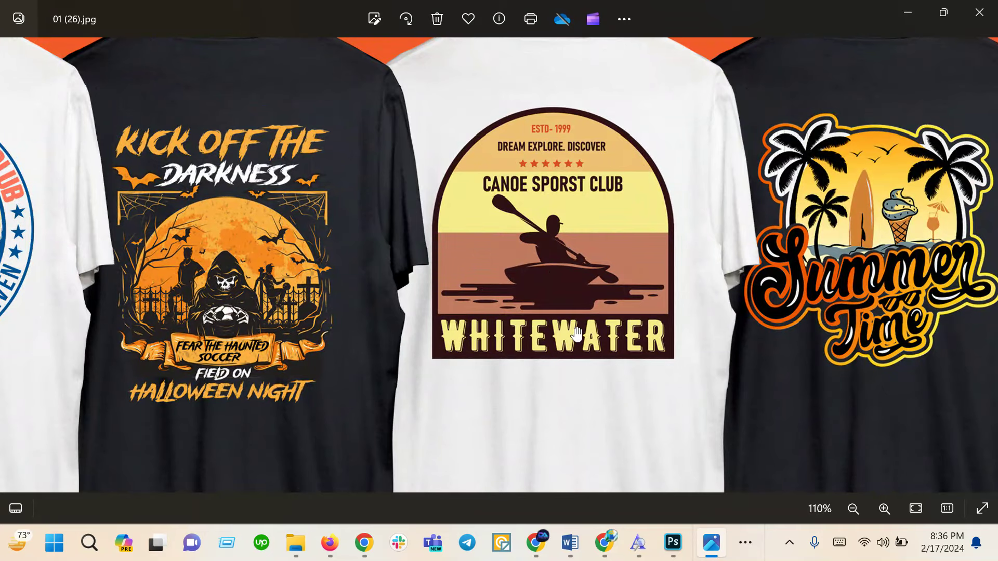
left_click_drag(616, 320, 545, 283)
scroll(545, 284, "down", 3)
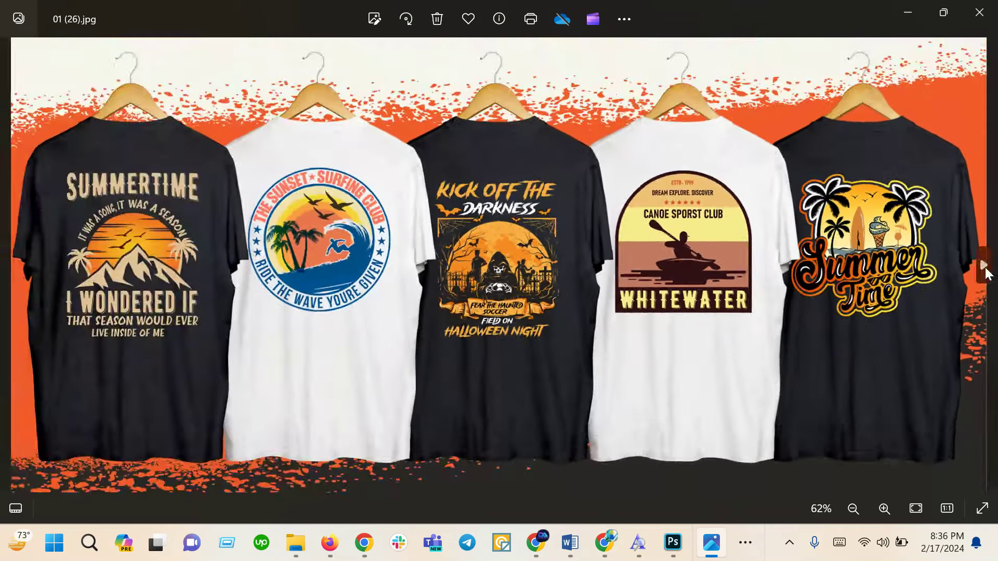
left_click(982, 269)
scroll(246, 263, "up", 1)
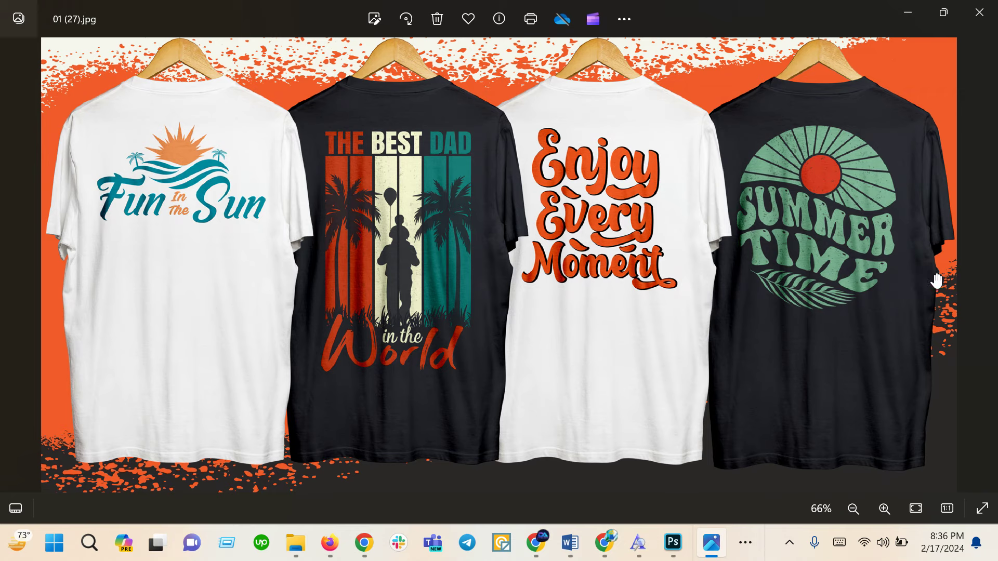
scroll(736, 273, "down", 1)
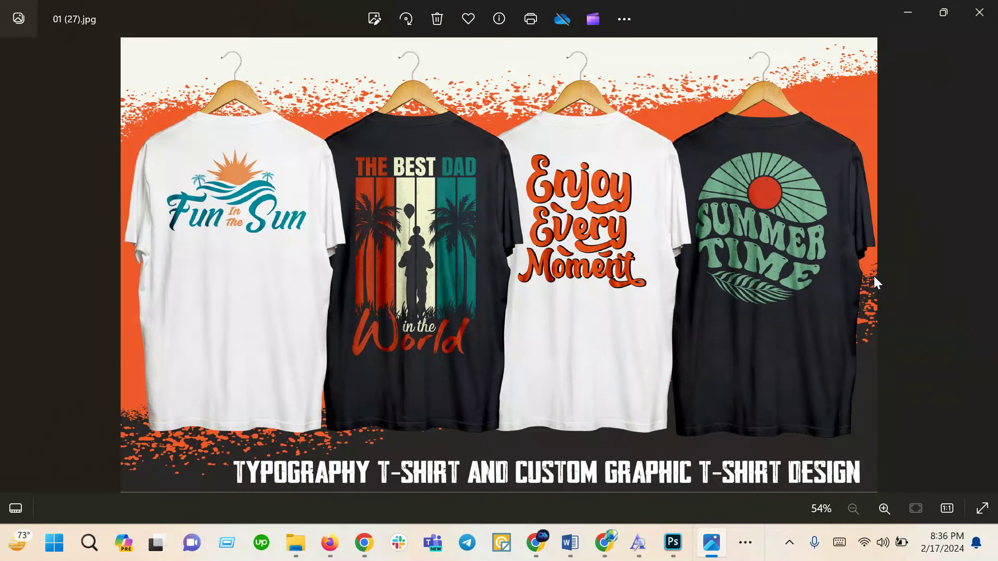
- Step back six mockups, zooming and panning to study the shirt designs
mouse_move(949, 244)
left_click(17, 255)
left_click(16, 259)
left_click(16, 263)
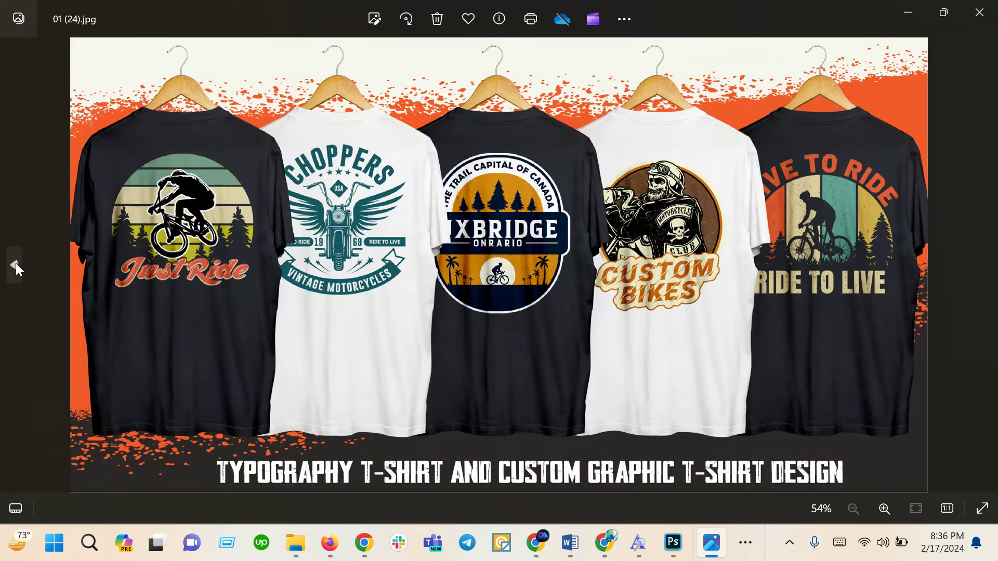
left_click(16, 263)
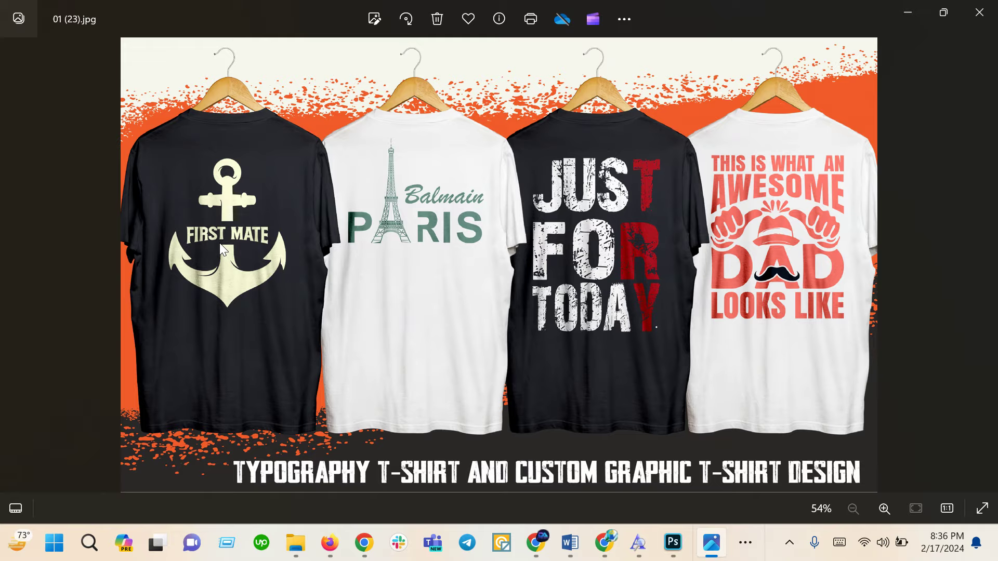
scroll(220, 244, "up", 3)
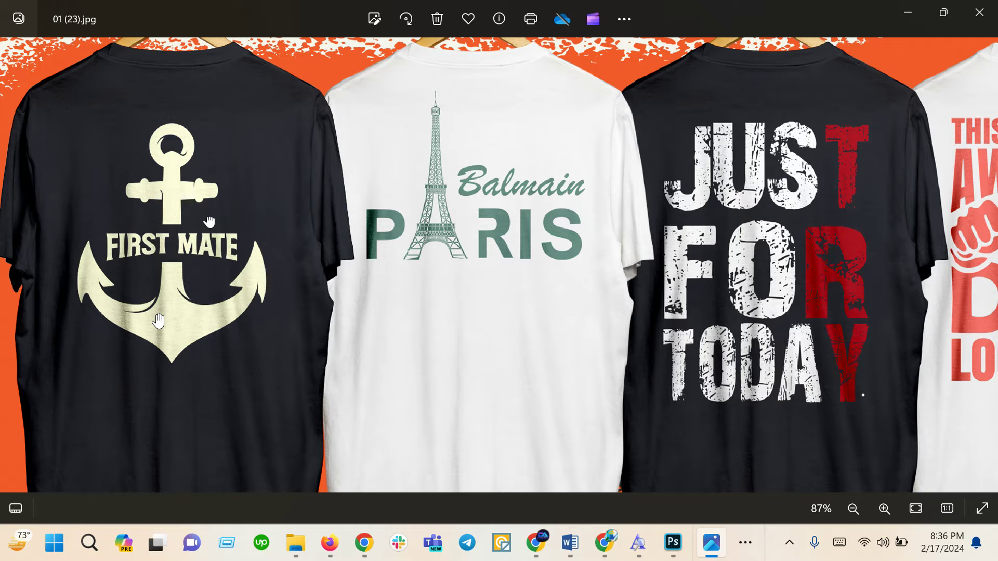
scroll(301, 319, "right", 3)
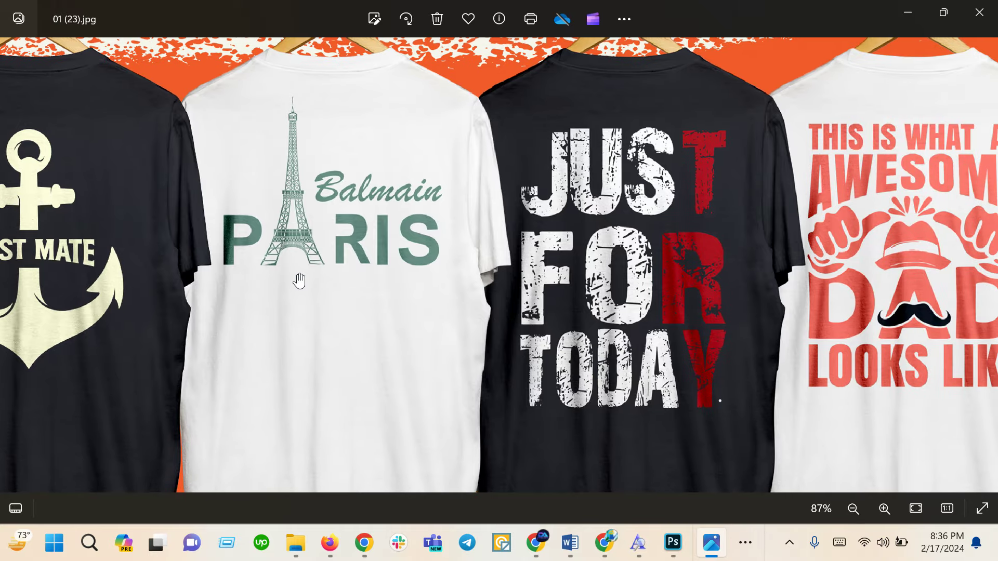
scroll(439, 341, "right", 2)
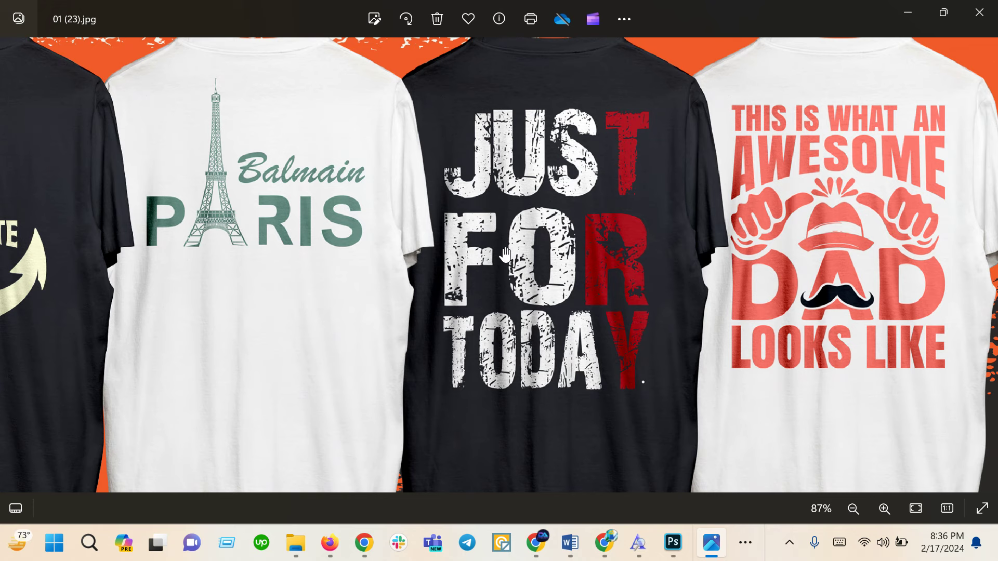
scroll(607, 365, "down", 1)
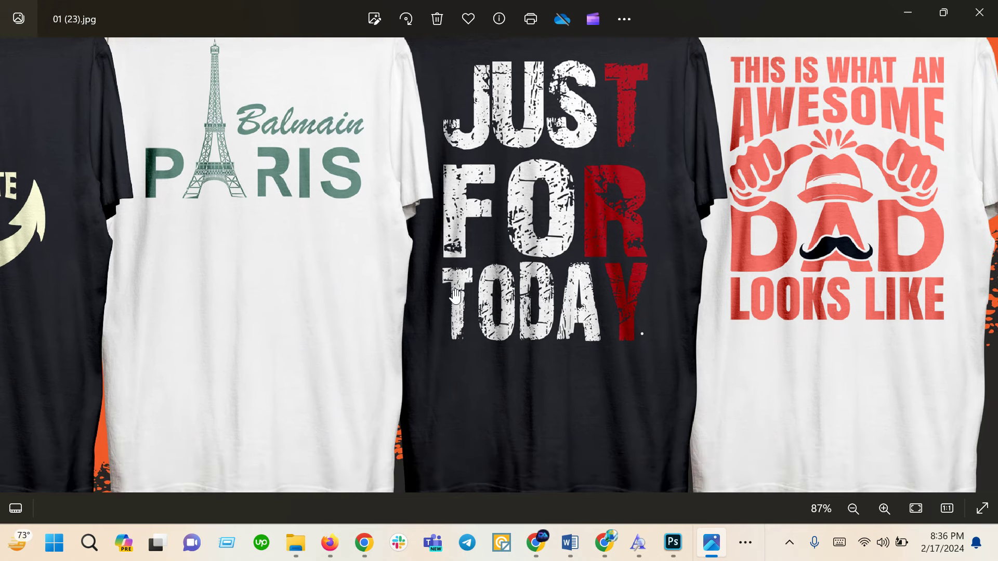
scroll(828, 292, "down", 3)
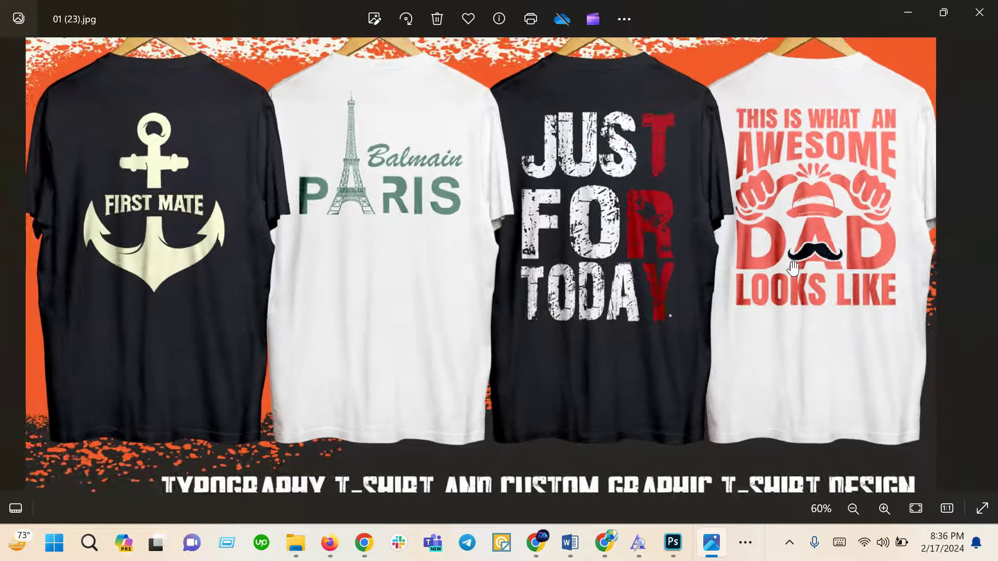
left_click(14, 269)
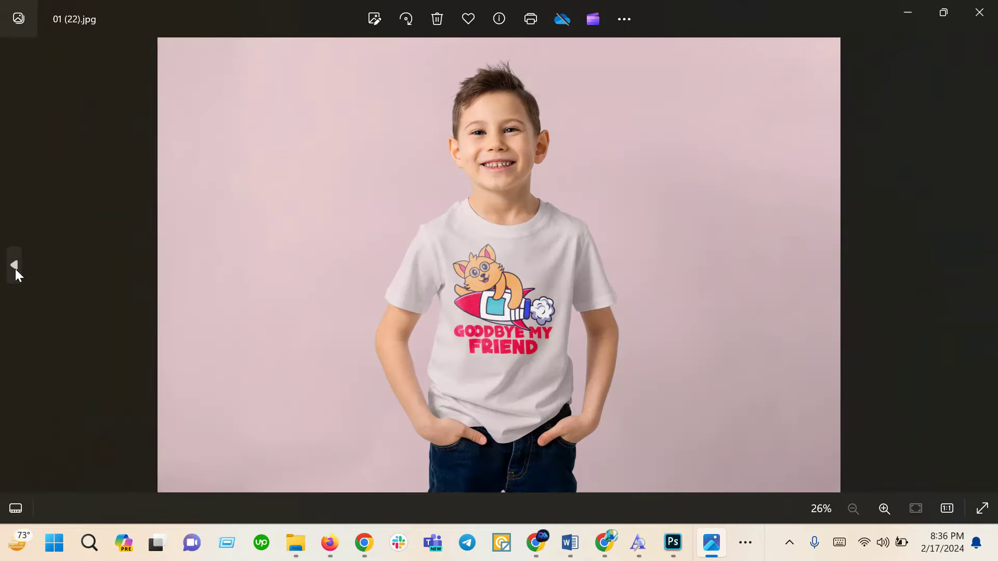
left_click(15, 270)
scroll(325, 265, "up", 1)
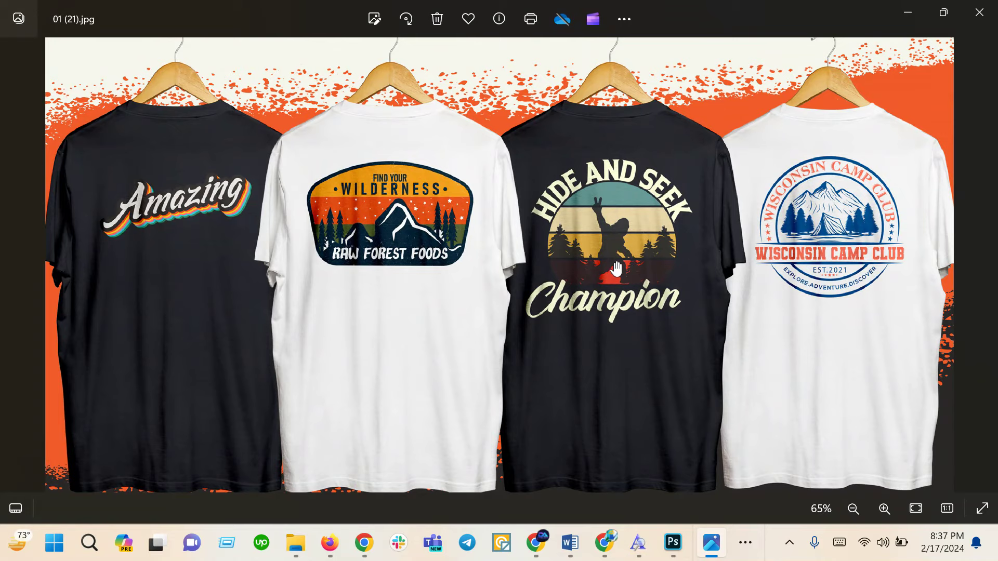
- Go back through 01 (20).jpg to 01 (19).jpg and zoom into the Vintage shirt design
left_click(12, 265)
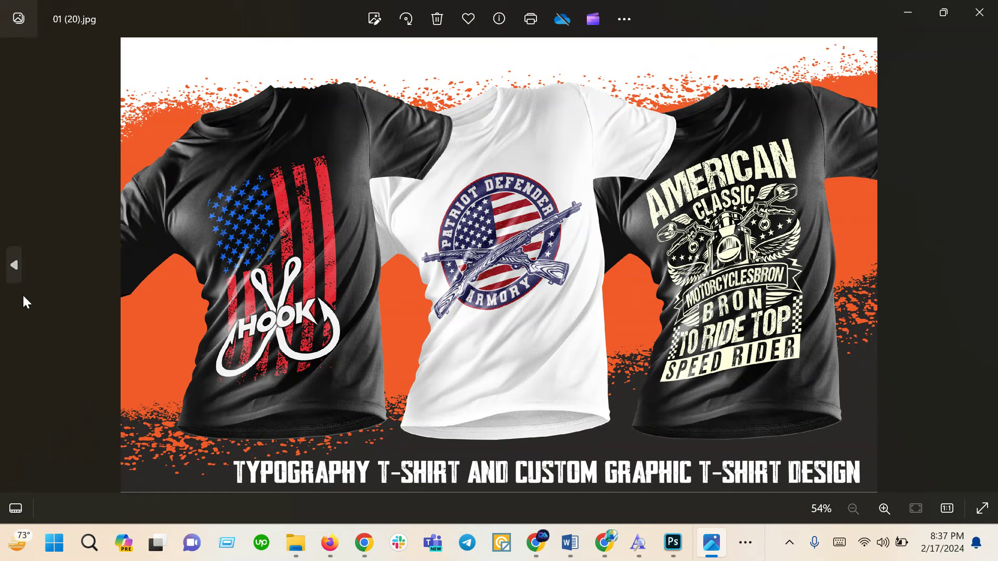
left_click(19, 269)
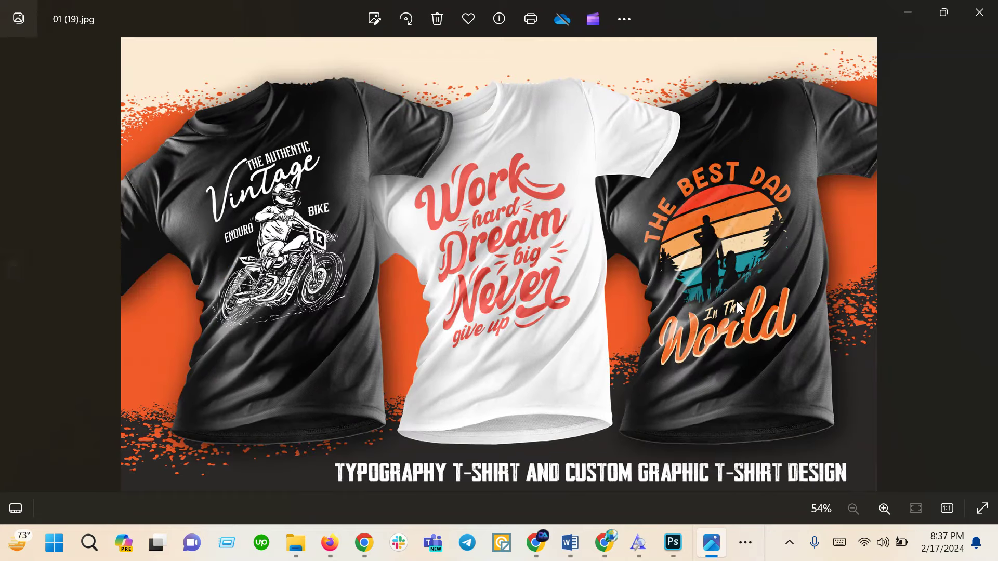
scroll(798, 283, "up", 4)
scroll(629, 344, "down", 2)
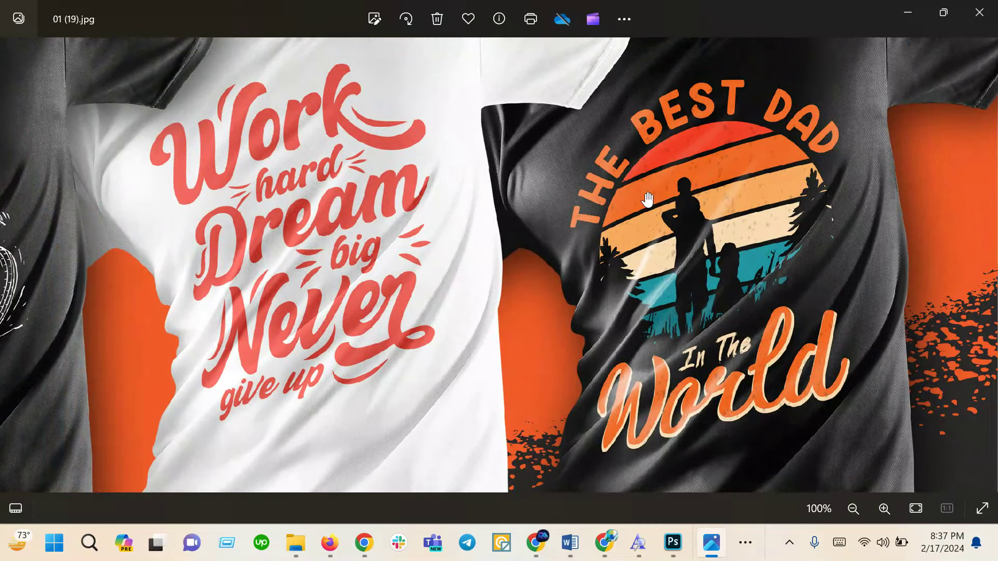
scroll(743, 290, "down", 2)
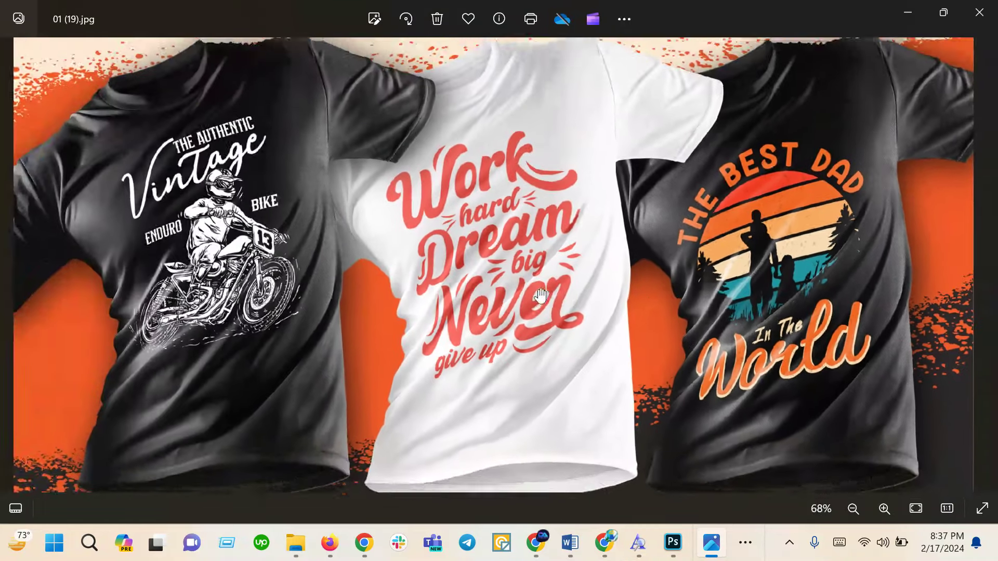
scroll(175, 250, "up", 2)
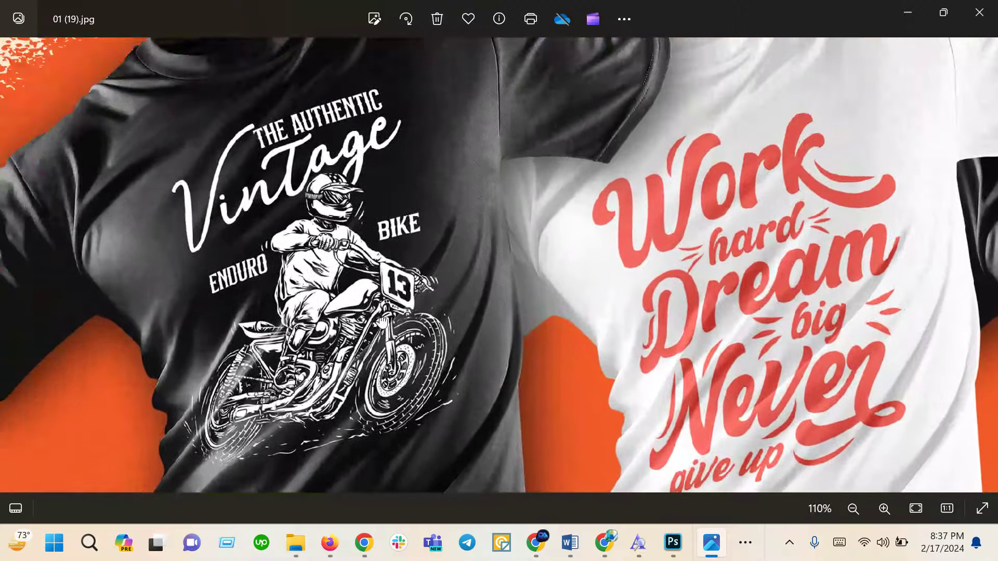
scroll(174, 250, "up", 1)
left_click_drag(340, 180, 373, 176)
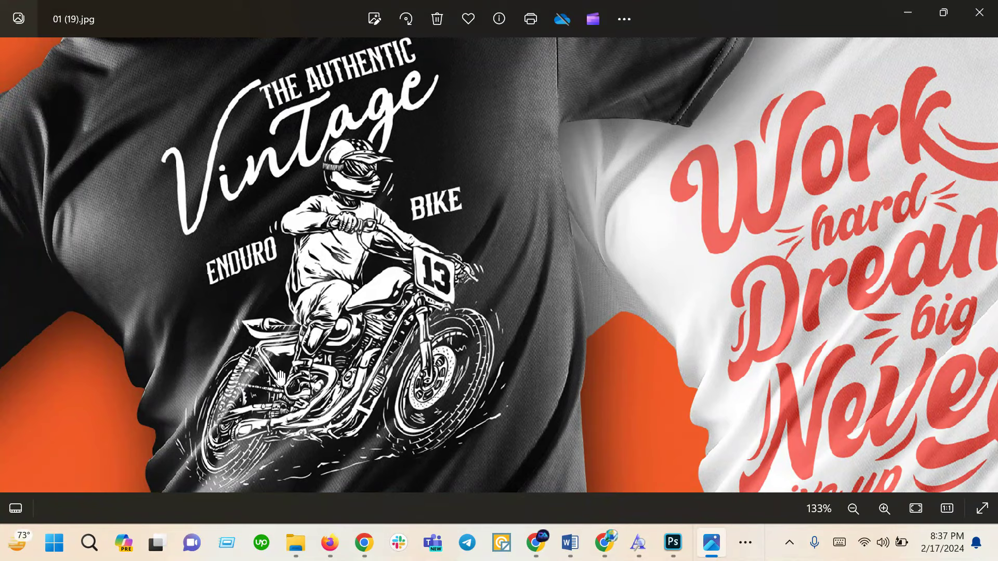
scroll(311, 362, "down", 2)
scroll(310, 362, "down", 1)
scroll(311, 362, "down", 1)
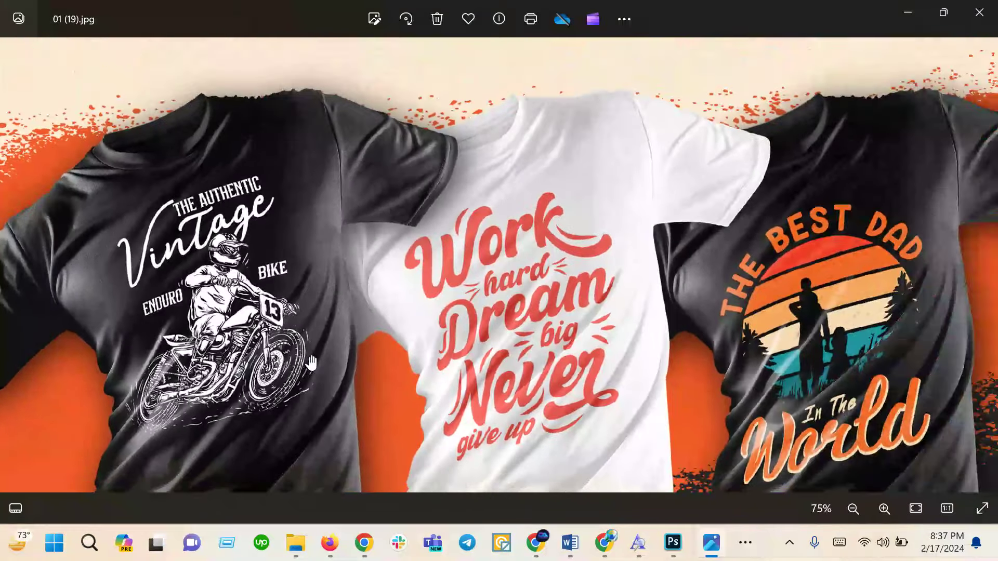
scroll(311, 363, "down", 1)
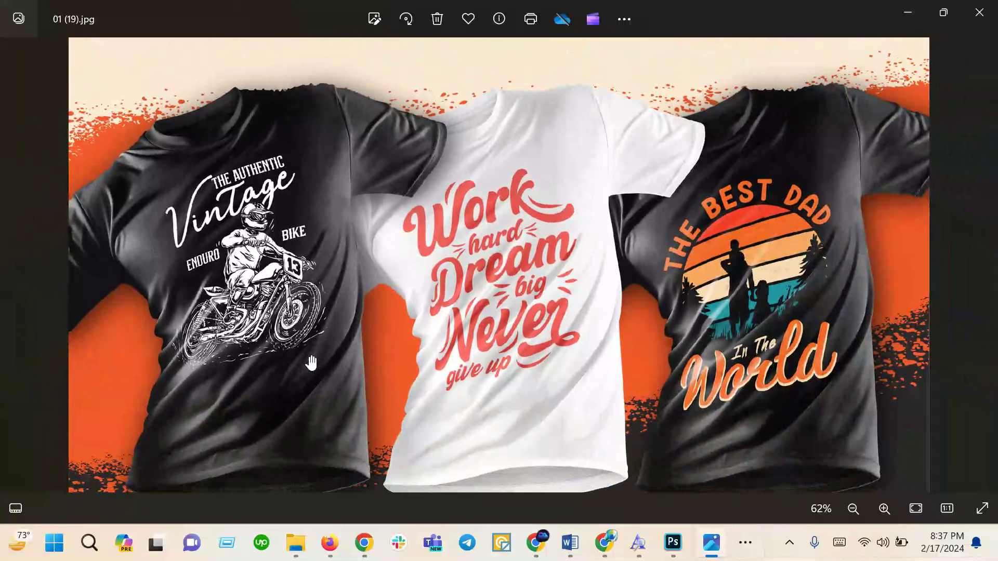
scroll(311, 362, "up", 1)
scroll(311, 362, "up", 1)
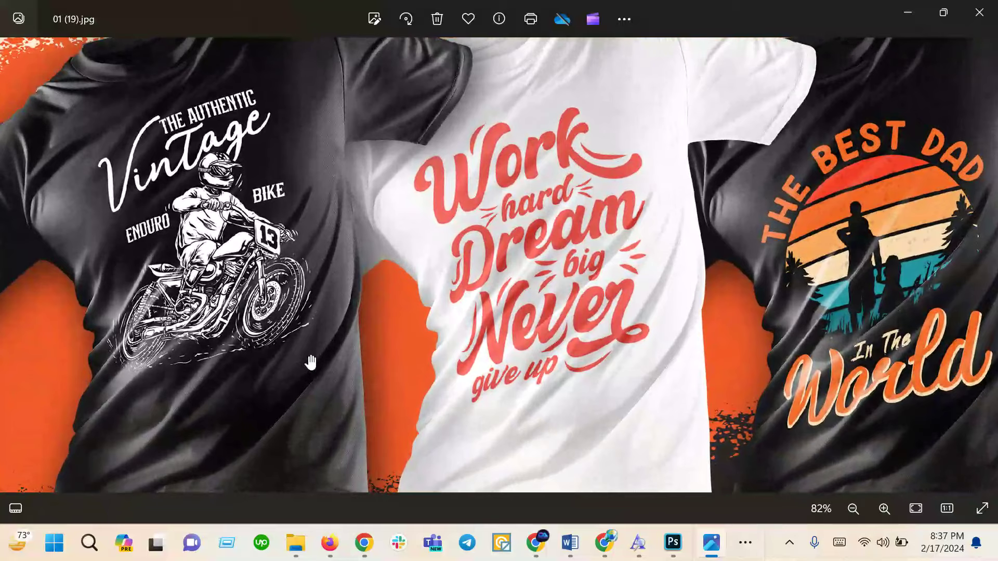
- Briefly check the Chrome meeting, then recentre the shirts in the photo viewer
left_click(526, 551)
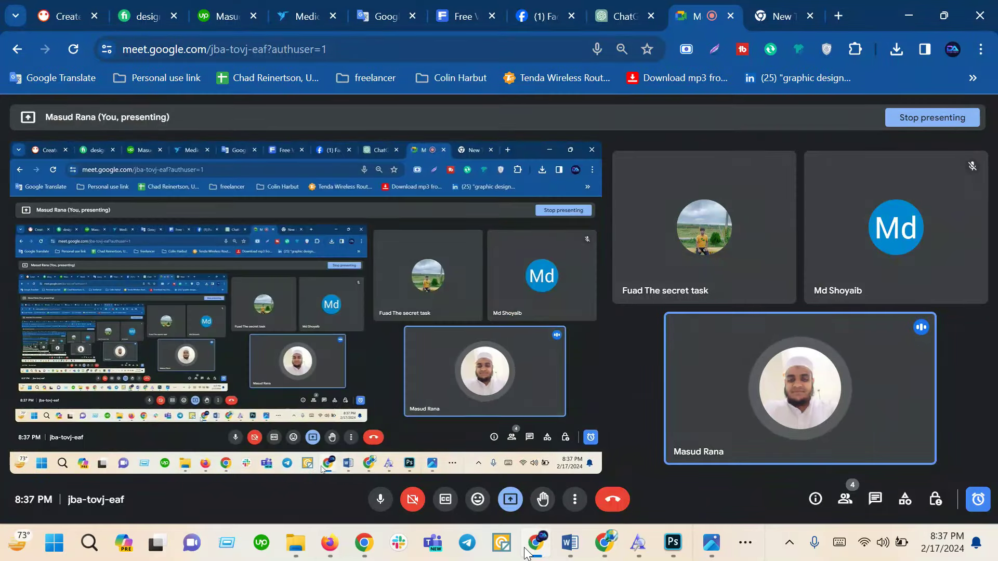
left_click(526, 551)
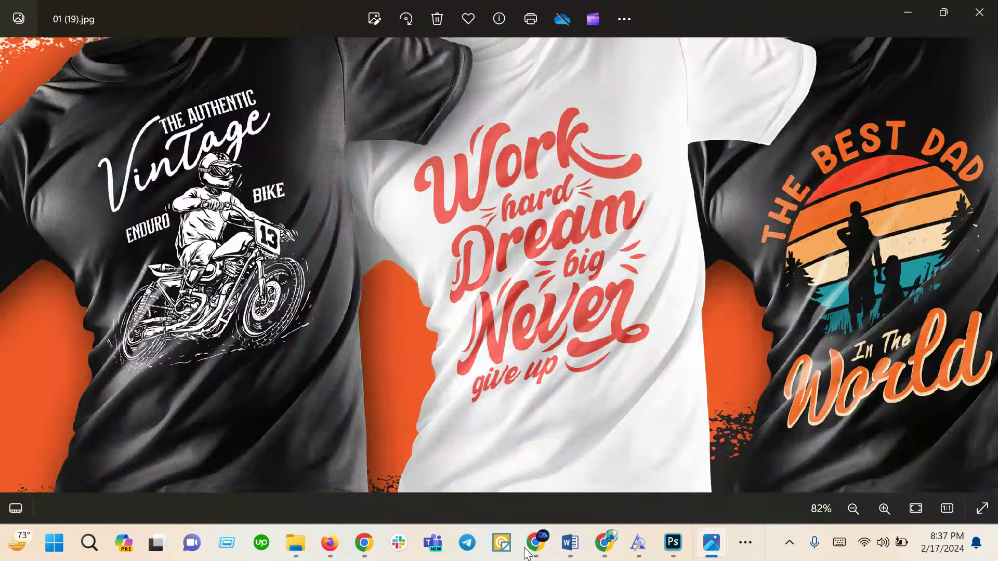
left_click_drag(430, 265, 460, 303)
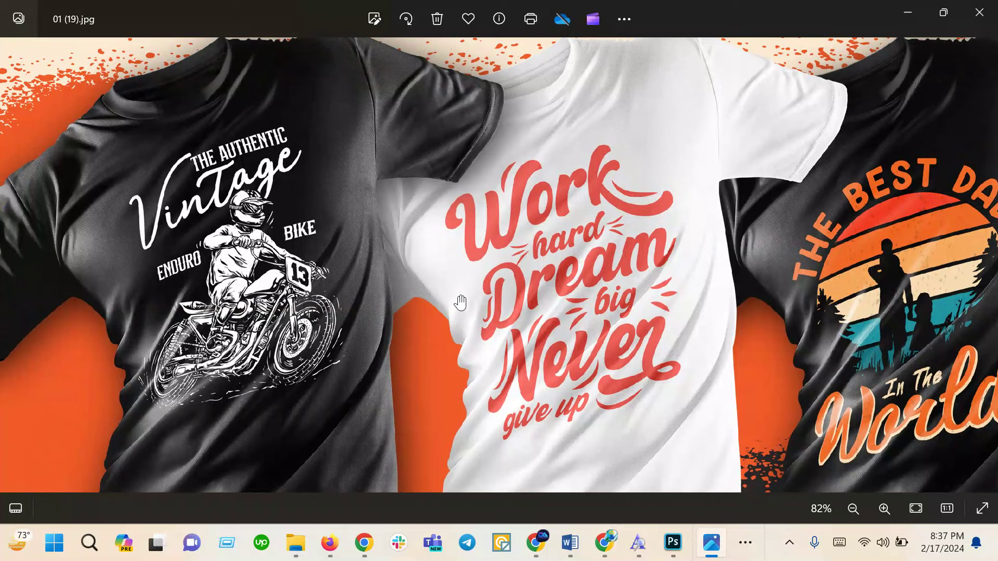
mouse_move(296, 543)
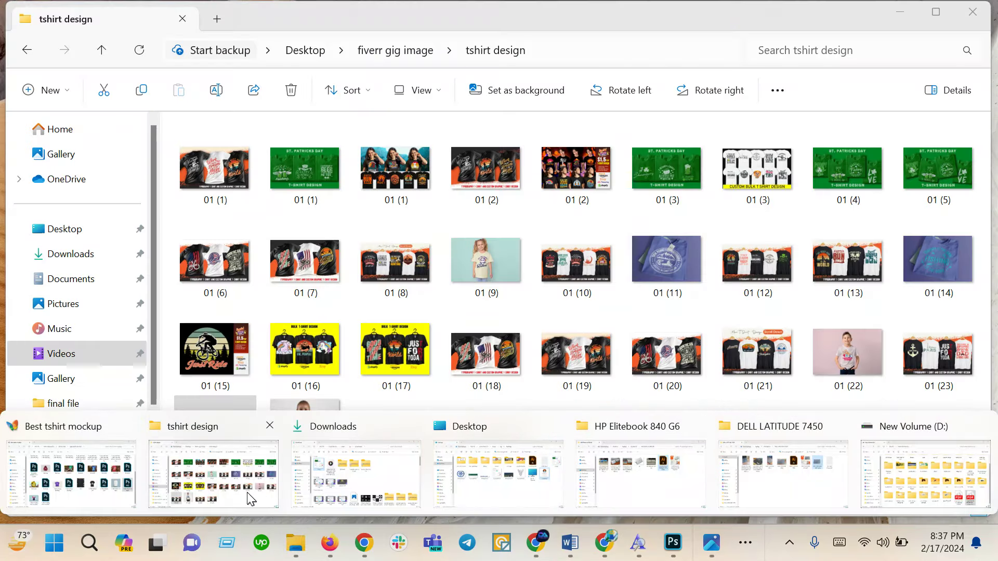
- Navigate to New Volume (D:) > fiverr > fiverr new gig
left_click(253, 497)
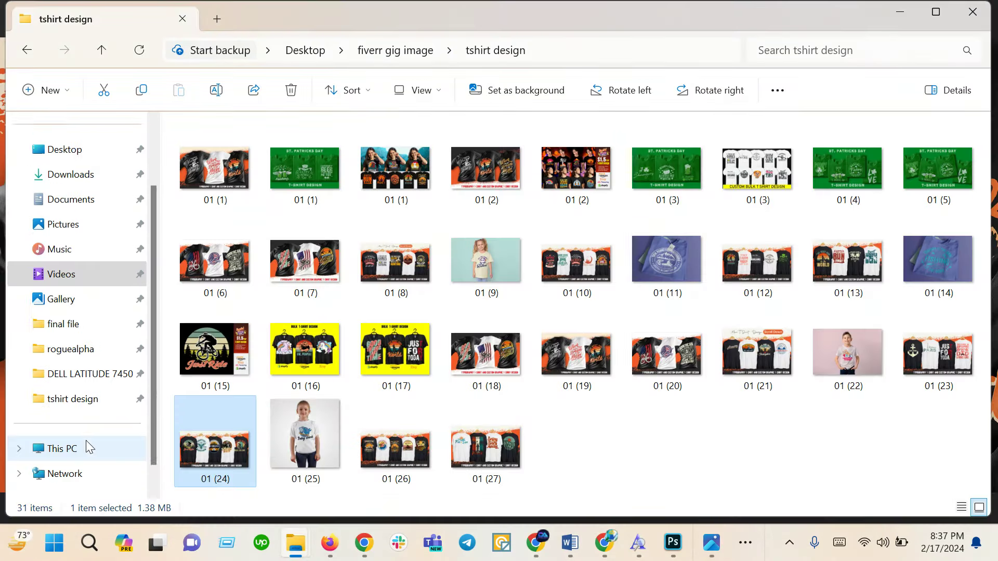
scroll(86, 441, "down", 2)
left_click(62, 399)
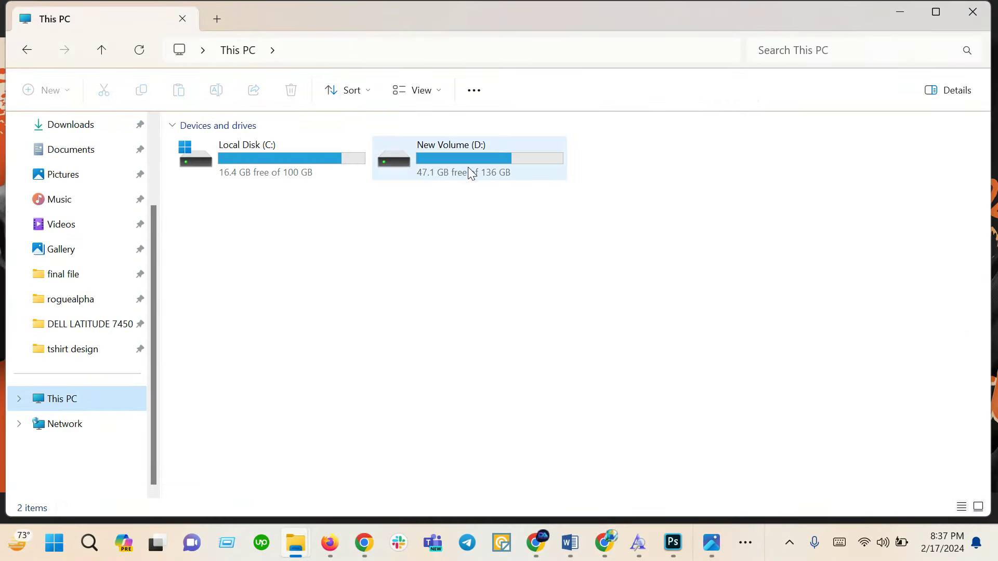
double_click(468, 171)
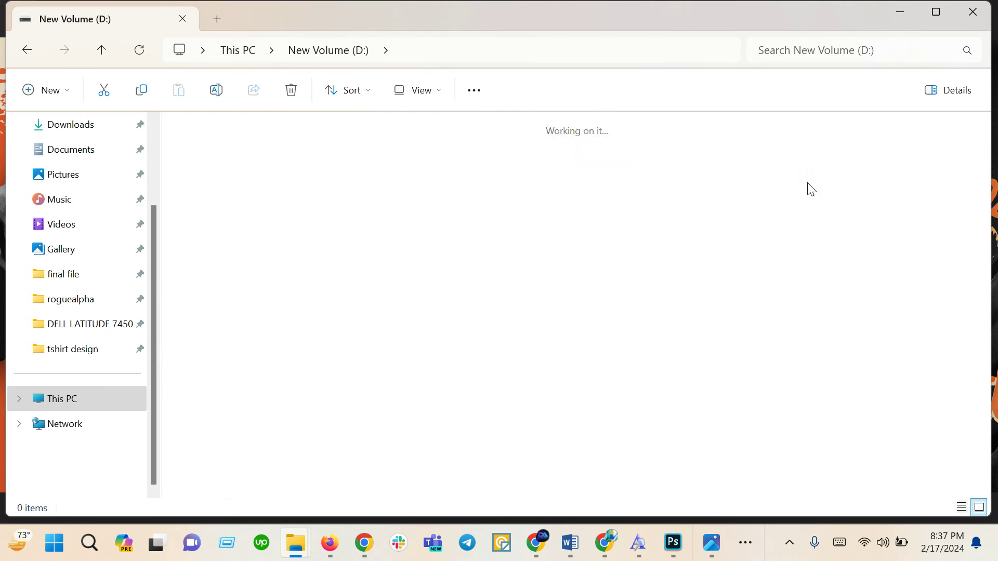
double_click(809, 184)
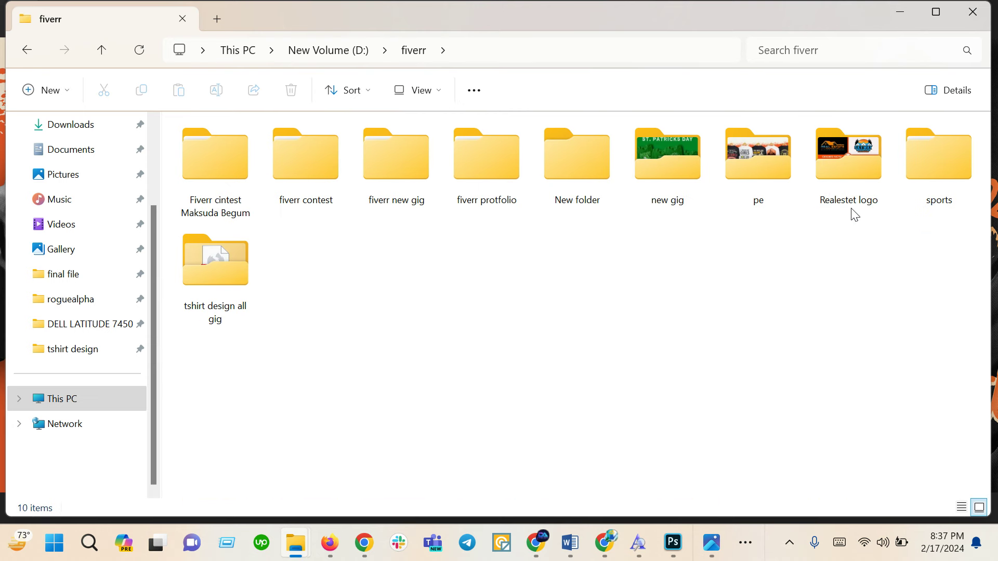
left_click(327, 203)
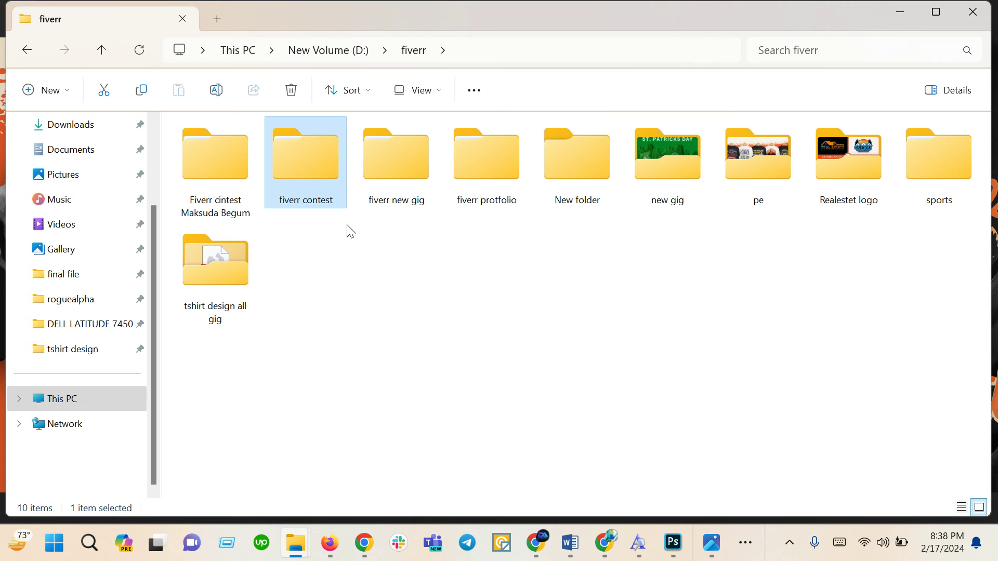
double_click(386, 177)
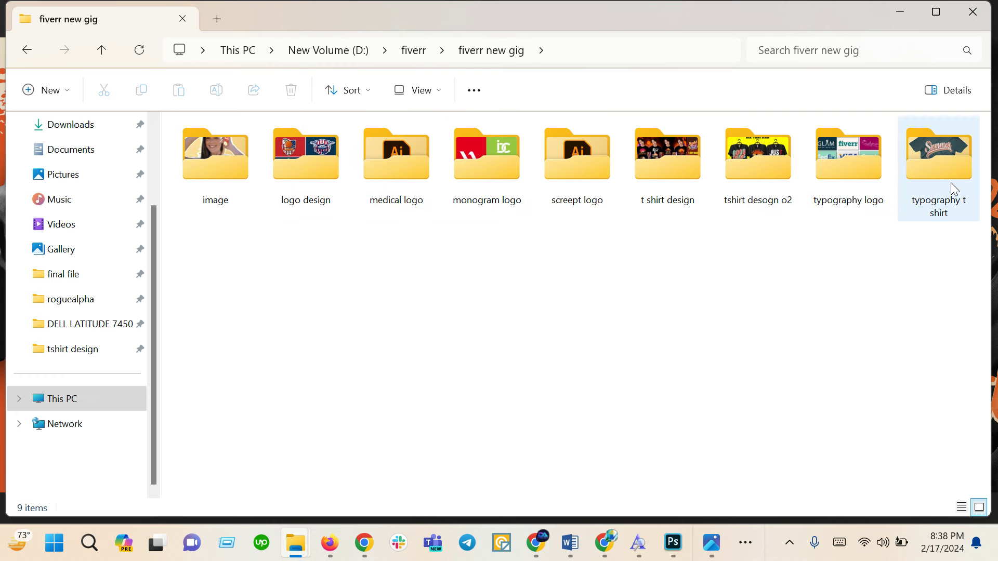
- Open typography t shirt > fiverr gig thamnel in Large icons view and open 01-01
left_click(914, 189)
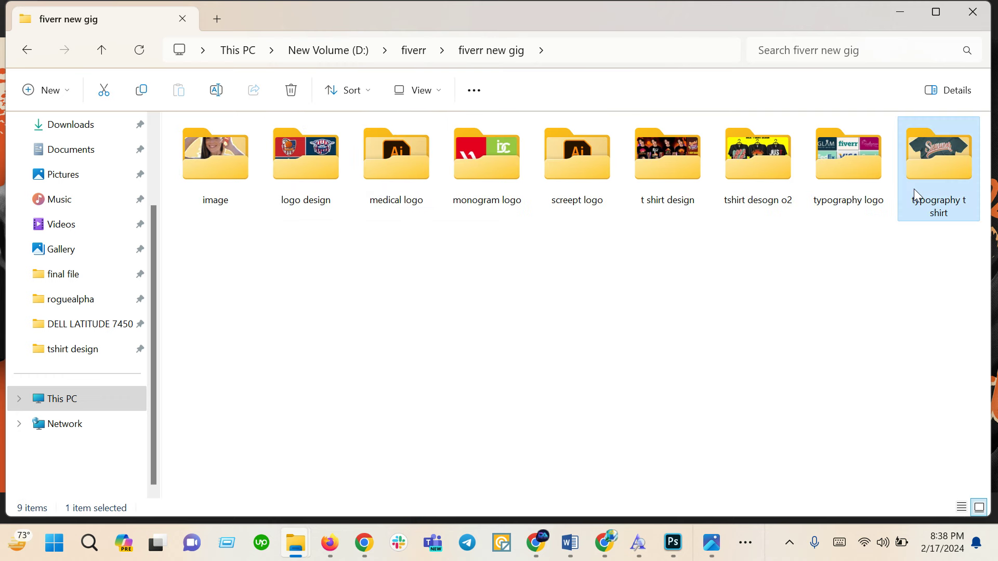
double_click(914, 188)
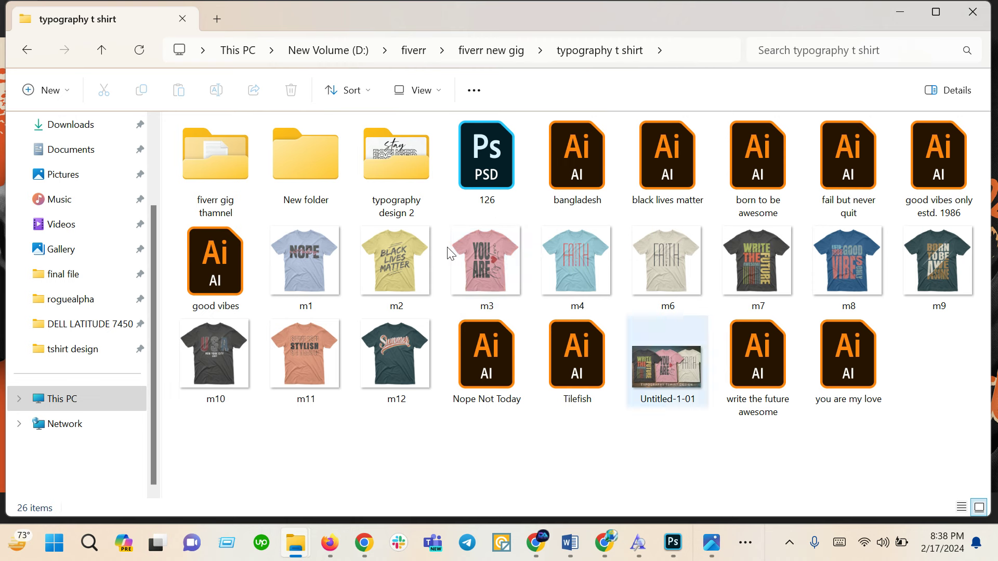
double_click(217, 188)
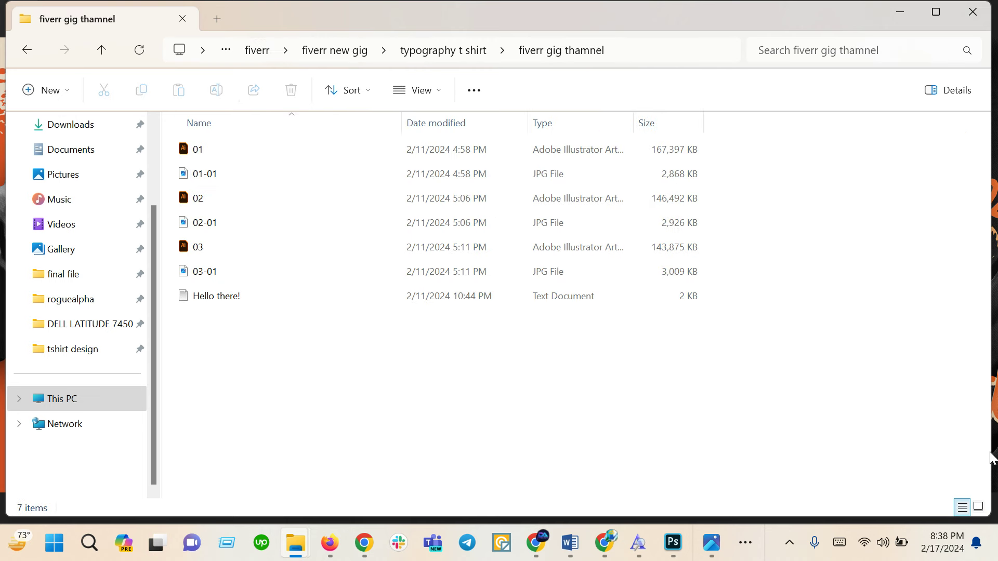
left_click(980, 508)
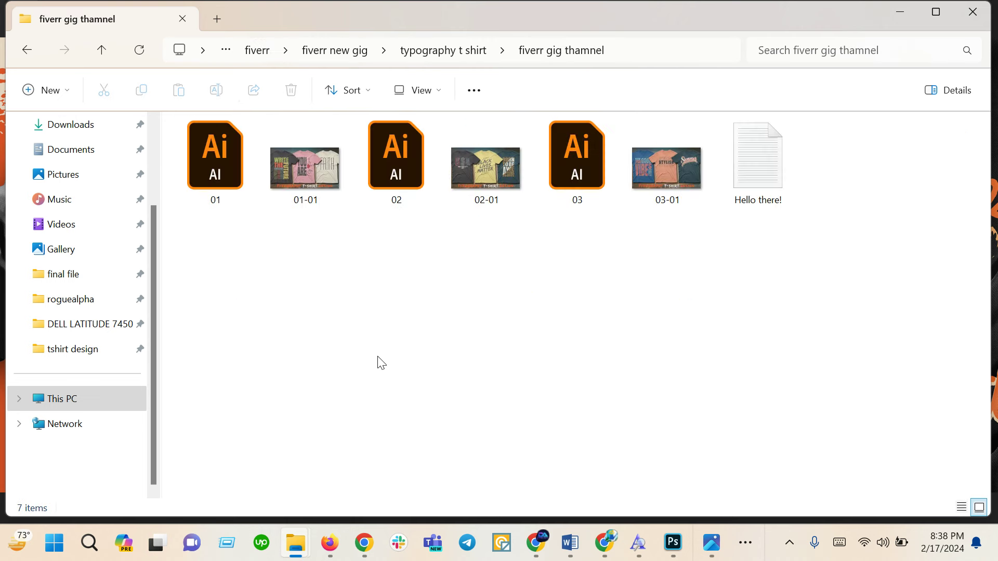
double_click(287, 172)
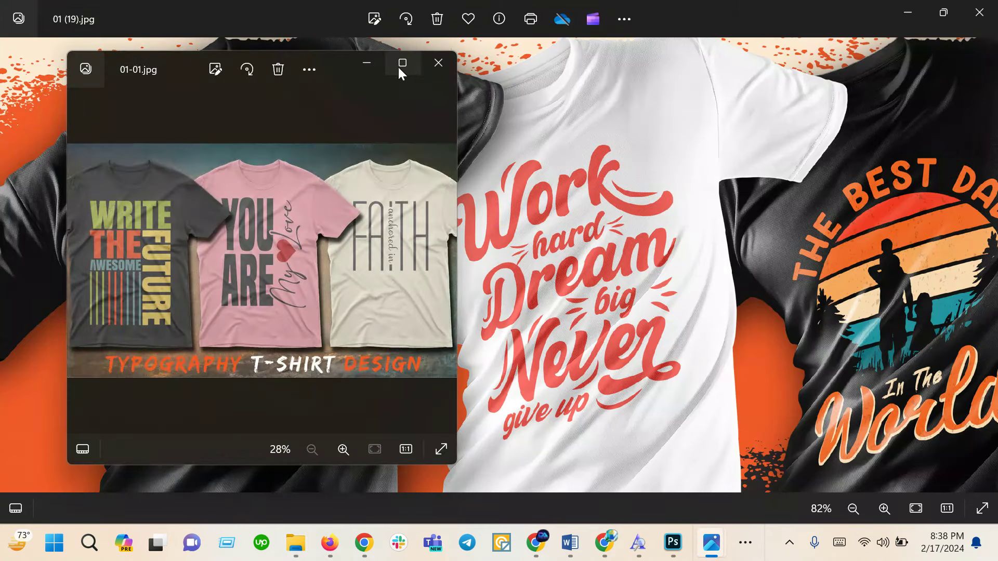
- Maximize 01-01, then view 02-01 and 03-01 zoomed in
left_click(402, 63)
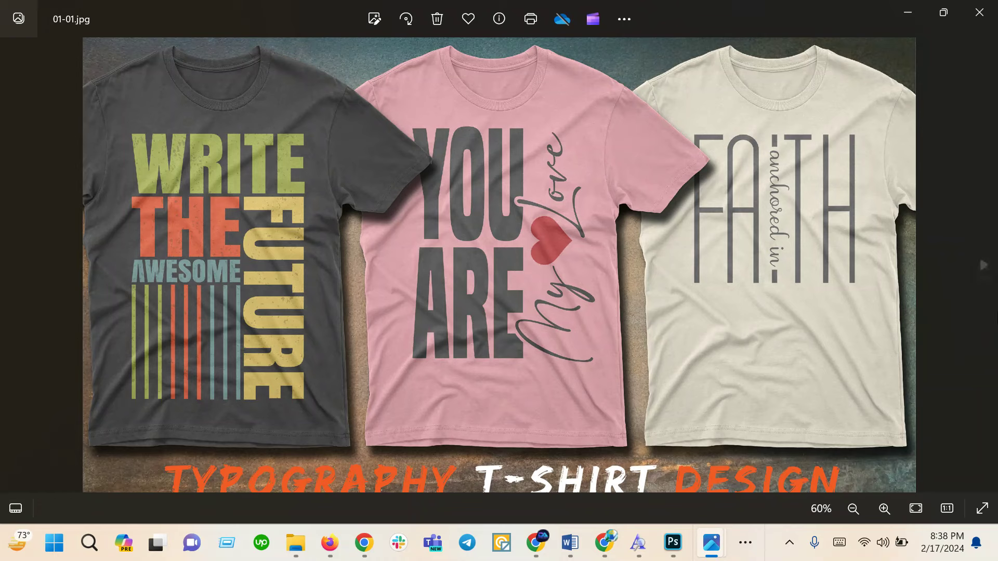
left_click(984, 265)
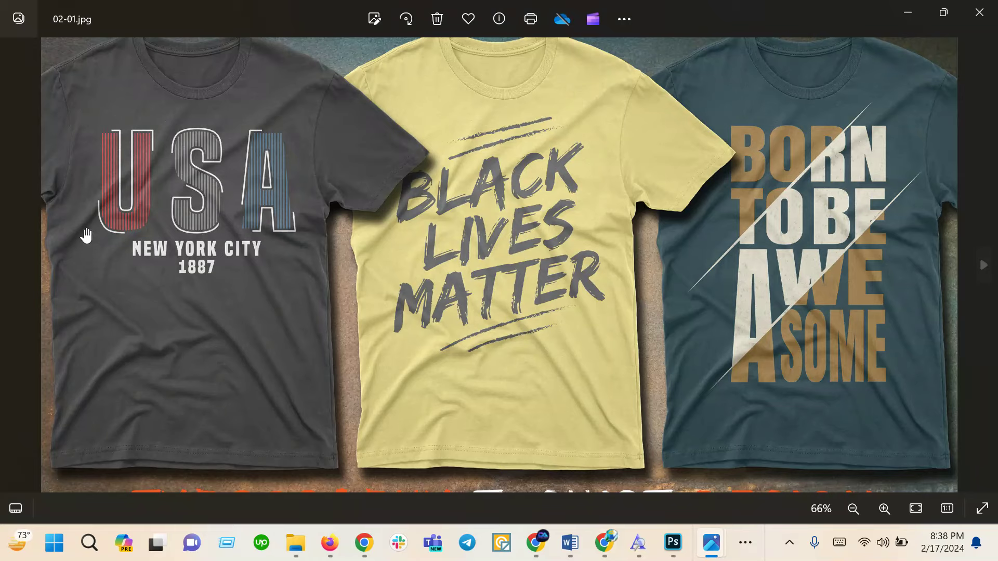
scroll(104, 255, "up", 1)
scroll(114, 257, "up", 1)
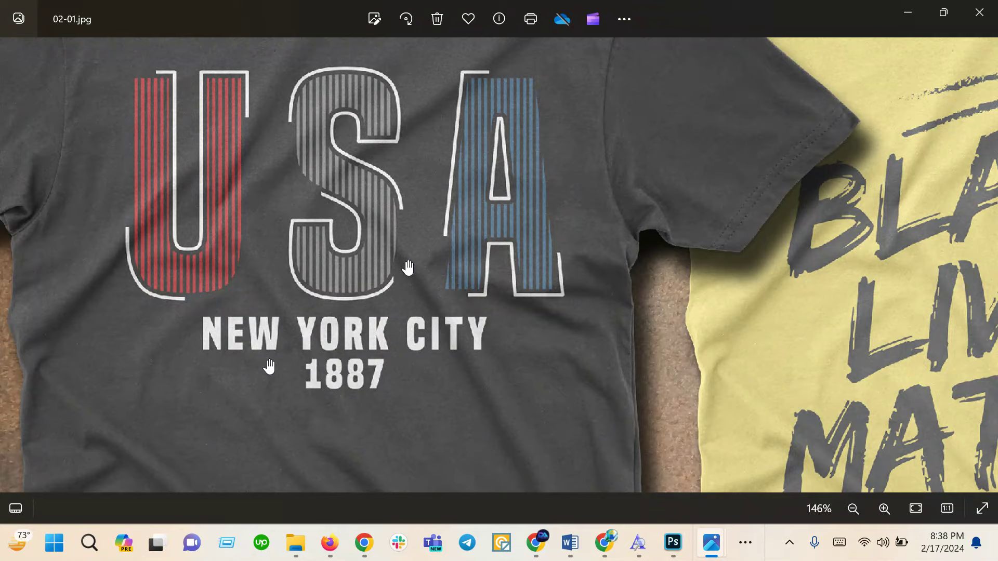
scroll(270, 367, "down", 3)
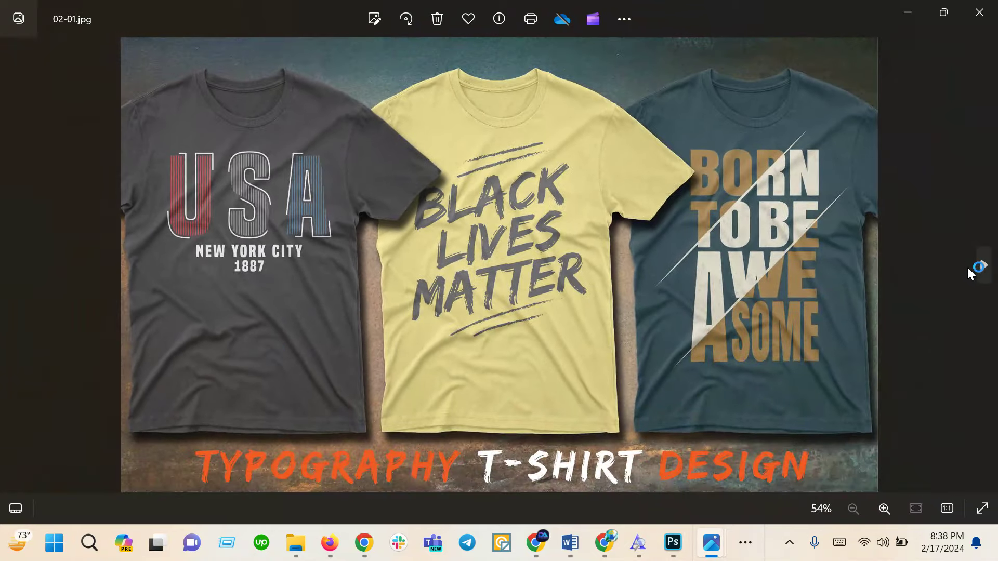
left_click(967, 266)
scroll(619, 242, "up", 1)
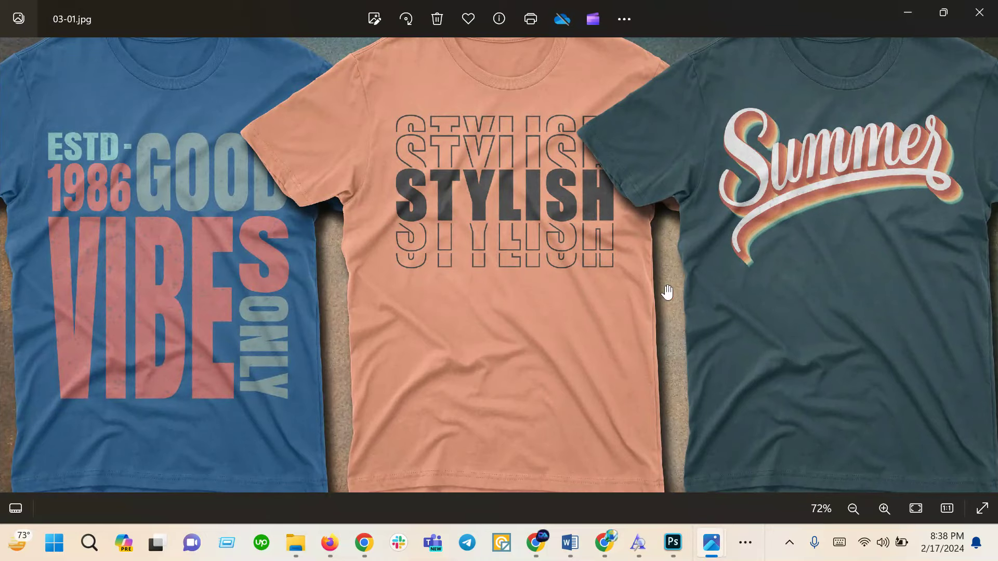
left_click_drag(181, 312, 382, 326)
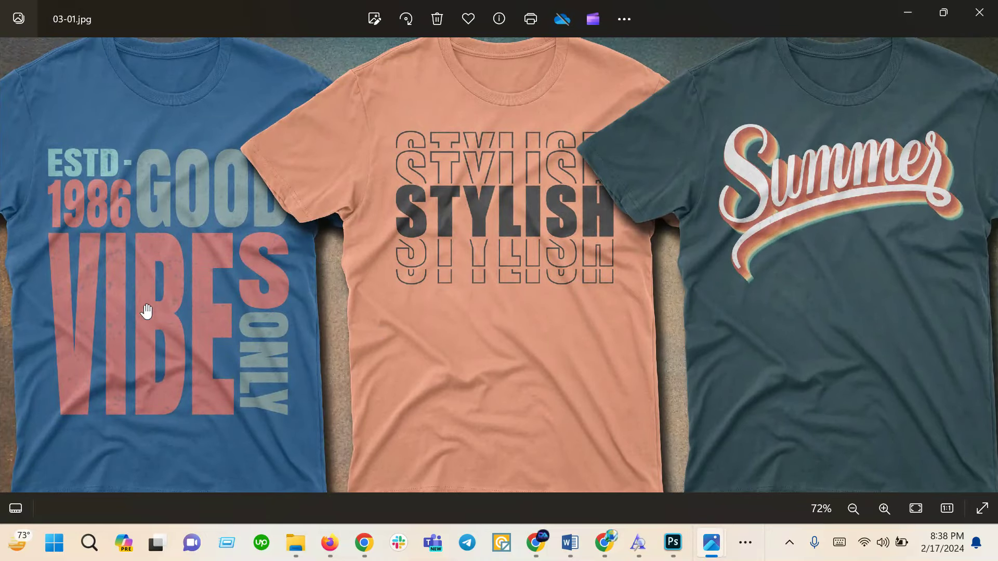
scroll(145, 312, "down", 1)
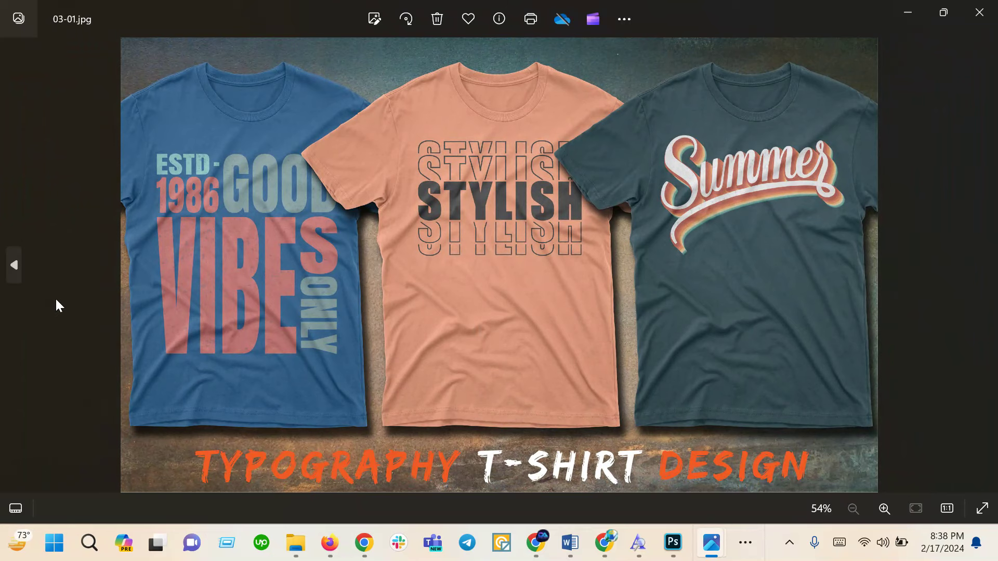
- Step back to 01-01, then minimize it and close the 01 (19) viewer
left_click(14, 266)
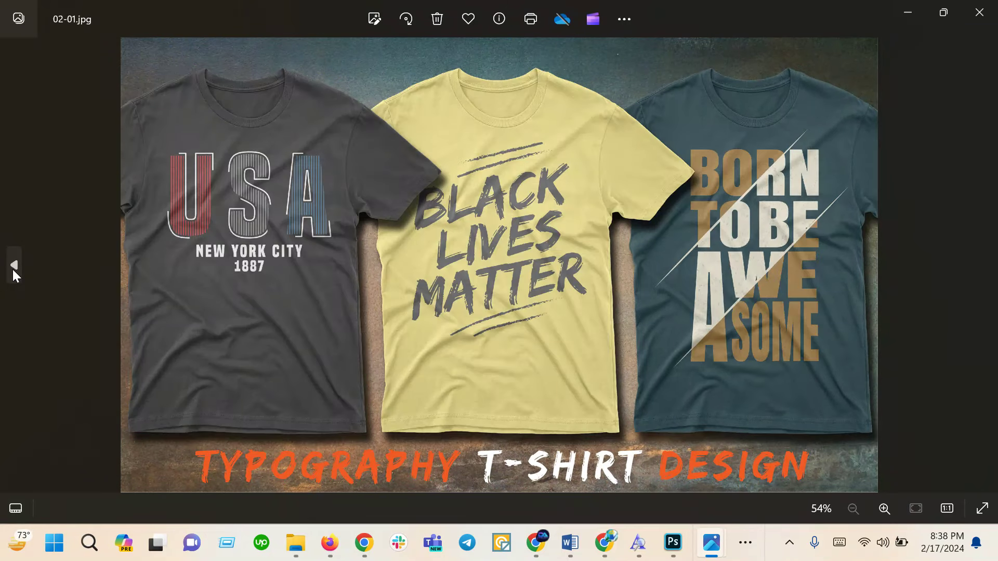
left_click(13, 270)
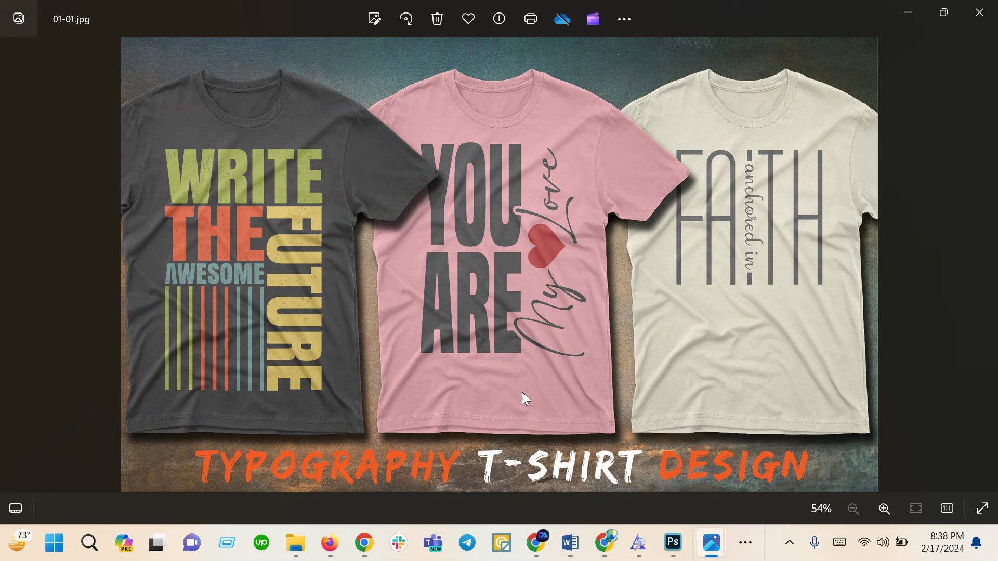
left_click(906, 12)
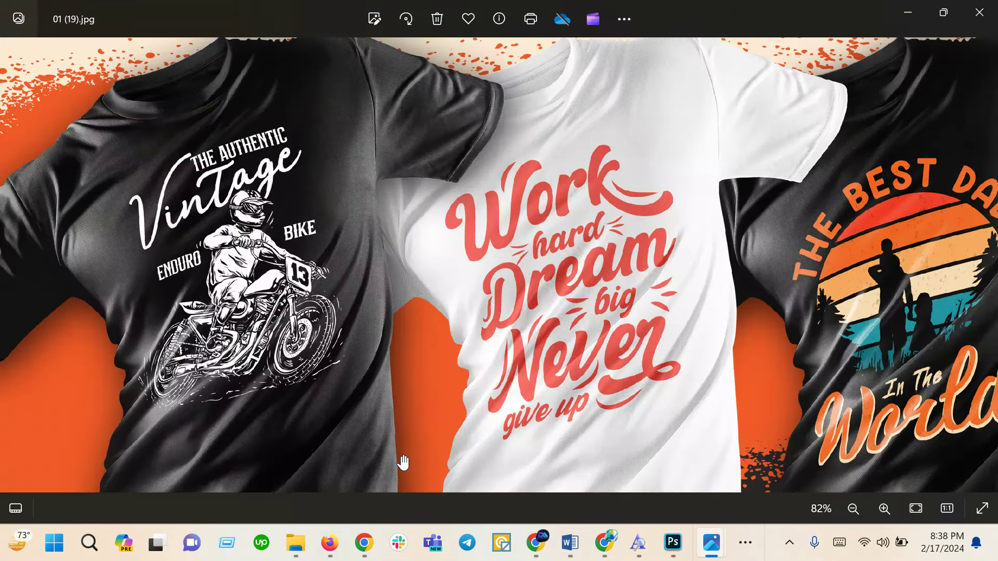
left_click(979, 12)
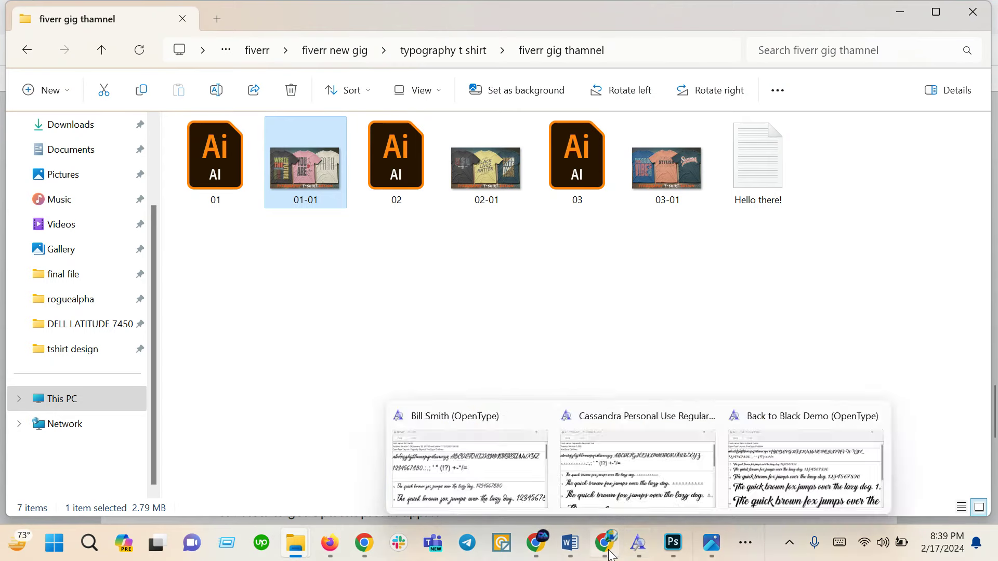
- Bring up Chrome on the Fiverr profile tab showing the Active Gigs list
left_click(541, 556)
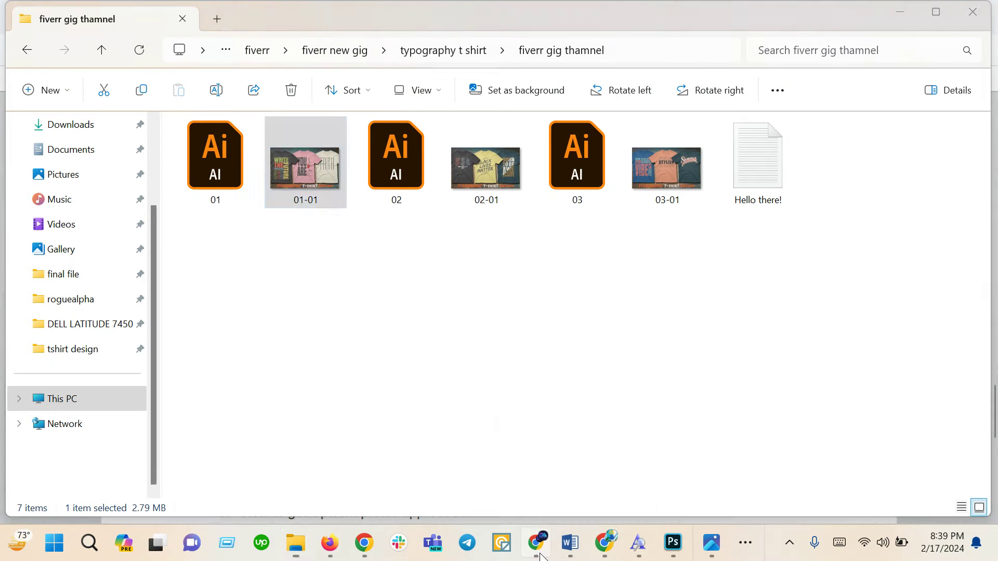
left_click(143, 17)
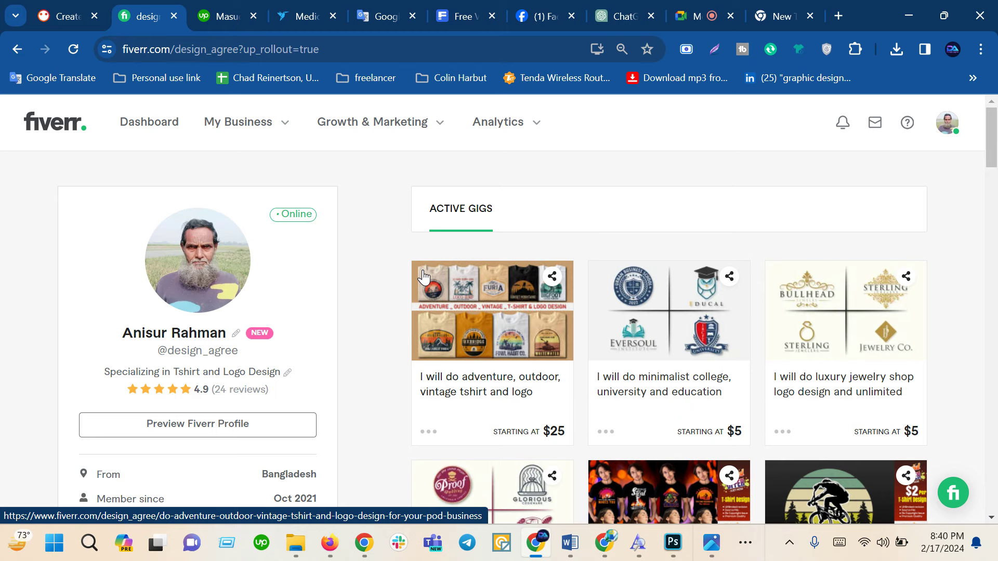
- Scroll the Fiverr results and open the typography and custom graphic T-shirt design gig
scroll(416, 286, "down", 3)
scroll(423, 363, "down", 3)
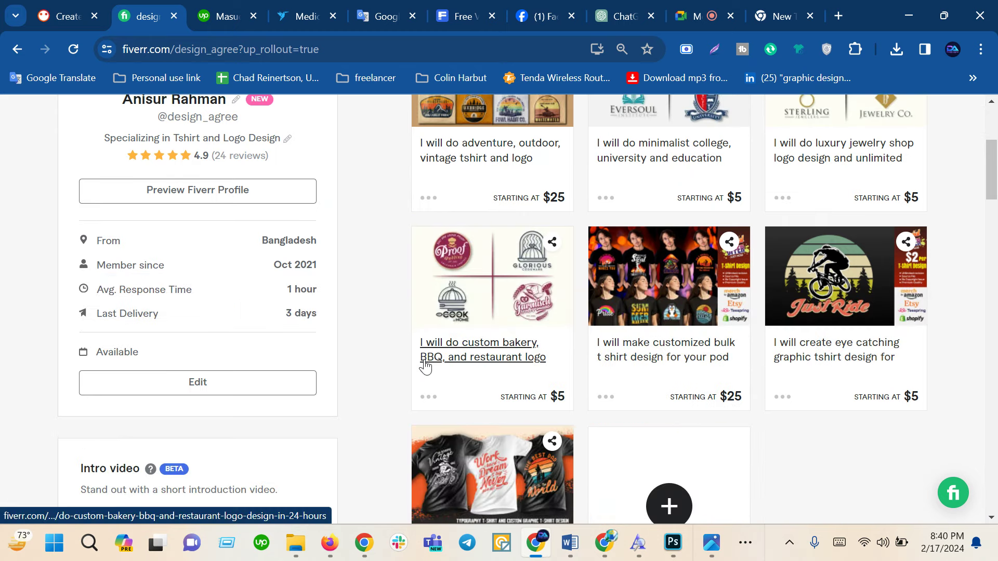
scroll(502, 351, "up", 2)
scroll(496, 345, "up", 3)
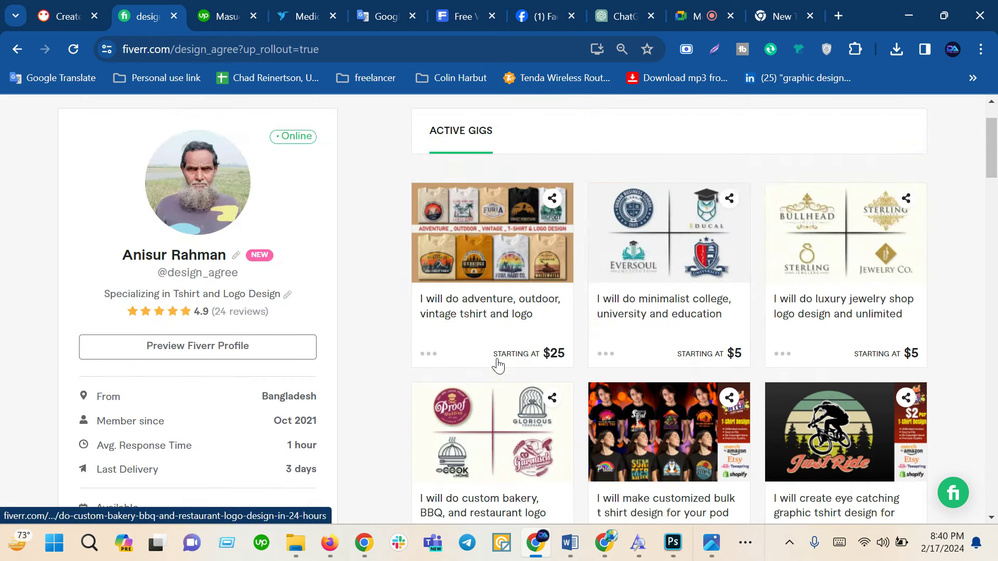
scroll(492, 343, "down", 2)
scroll(492, 336, "down", 3)
left_click(478, 403)
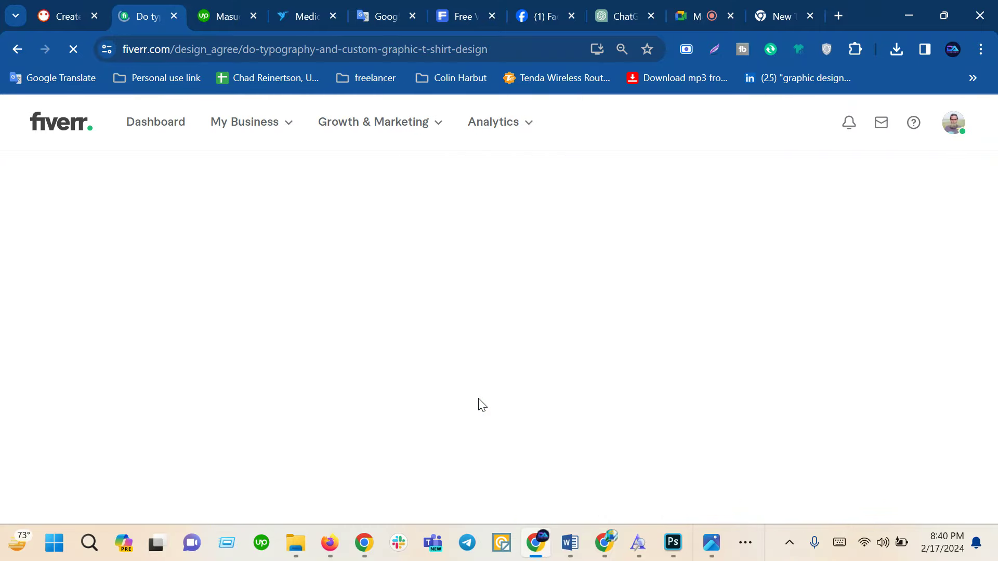
- Look over the $10 Basic gig page, then switch to the Google new-tab page
scroll(478, 398, "down", 5)
scroll(416, 385, "up", 2)
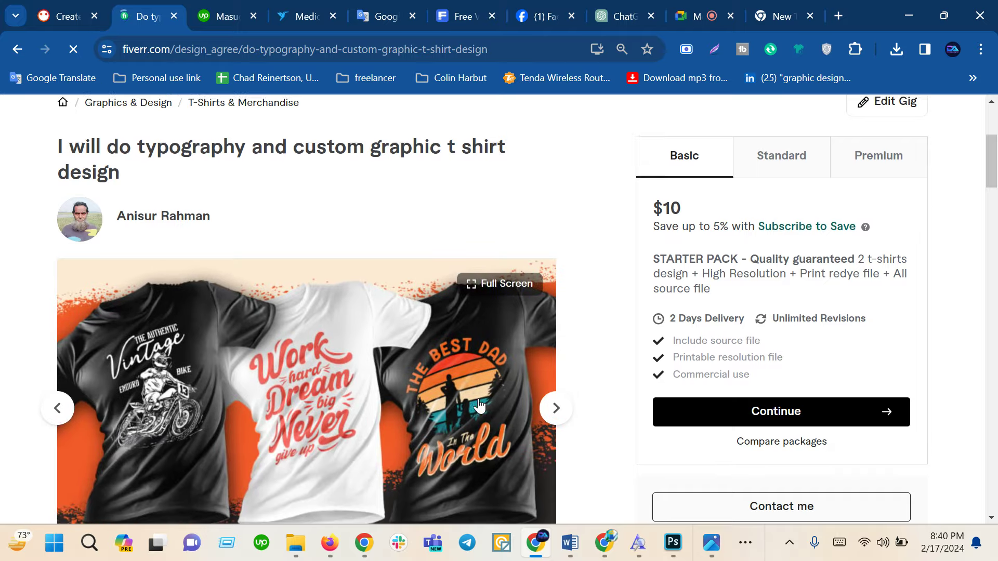
scroll(346, 366, "down", 3)
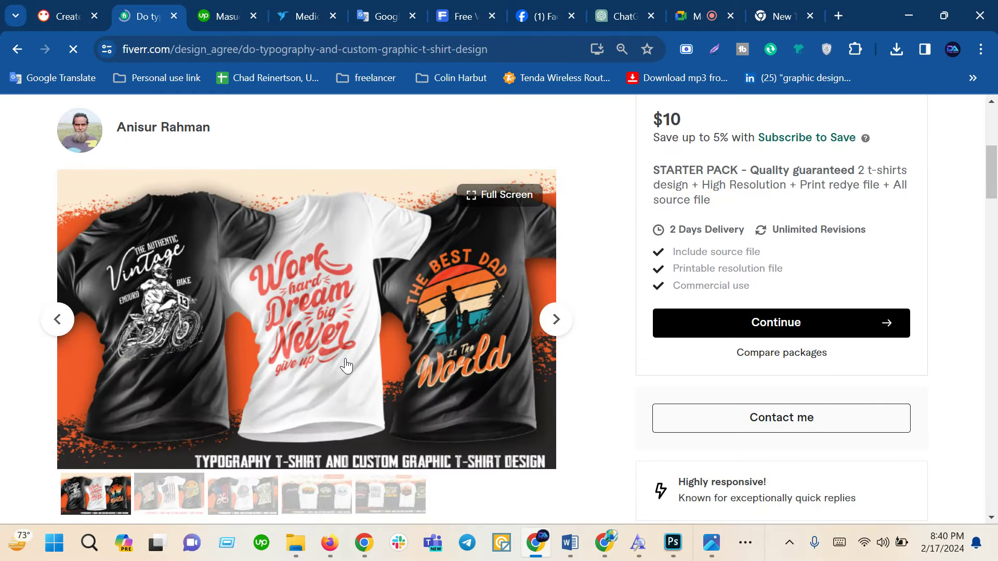
scroll(347, 366, "up", 2)
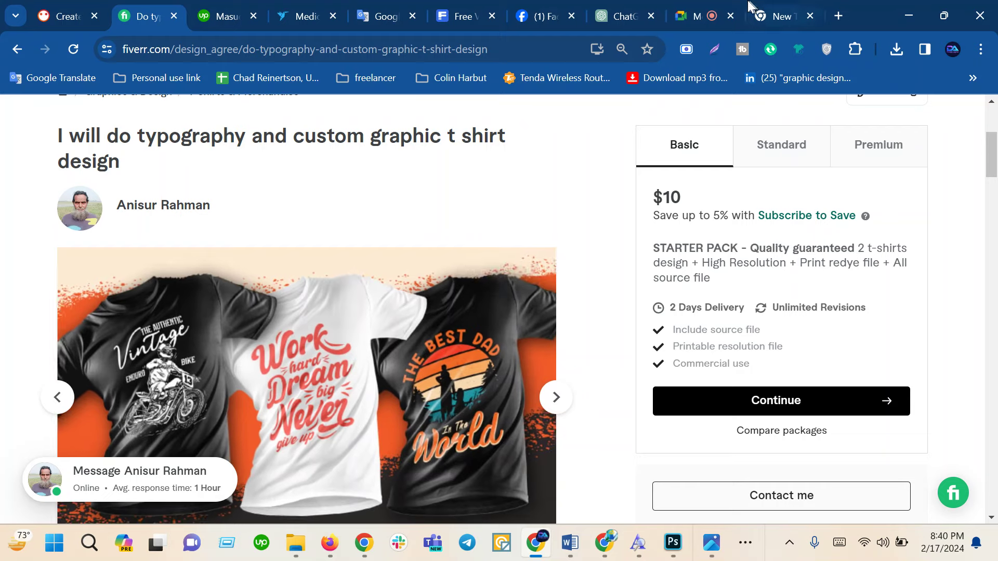
left_click(788, 7)
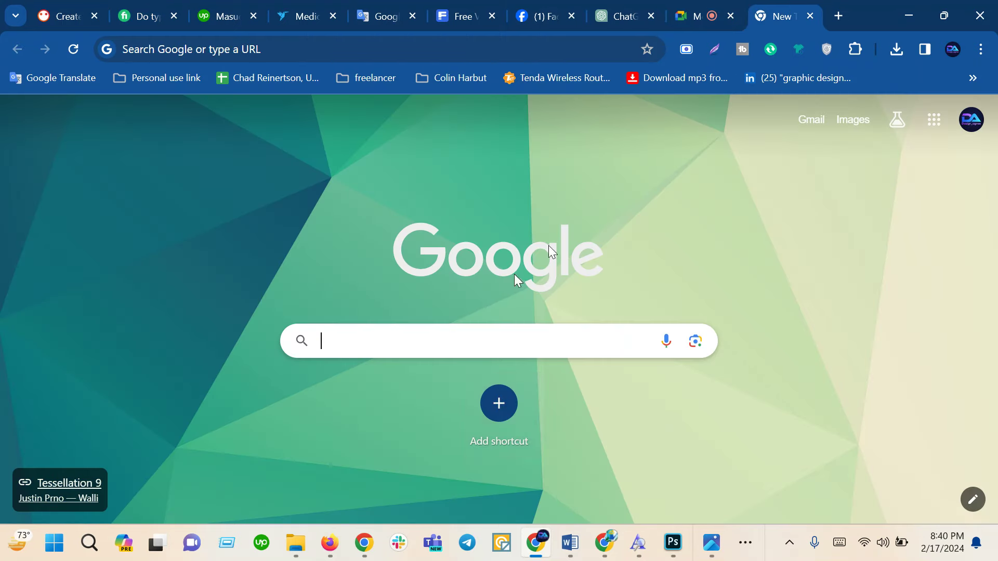
- Move from the Google search page to the Facebook home feed and scroll through it
left_click(458, 334)
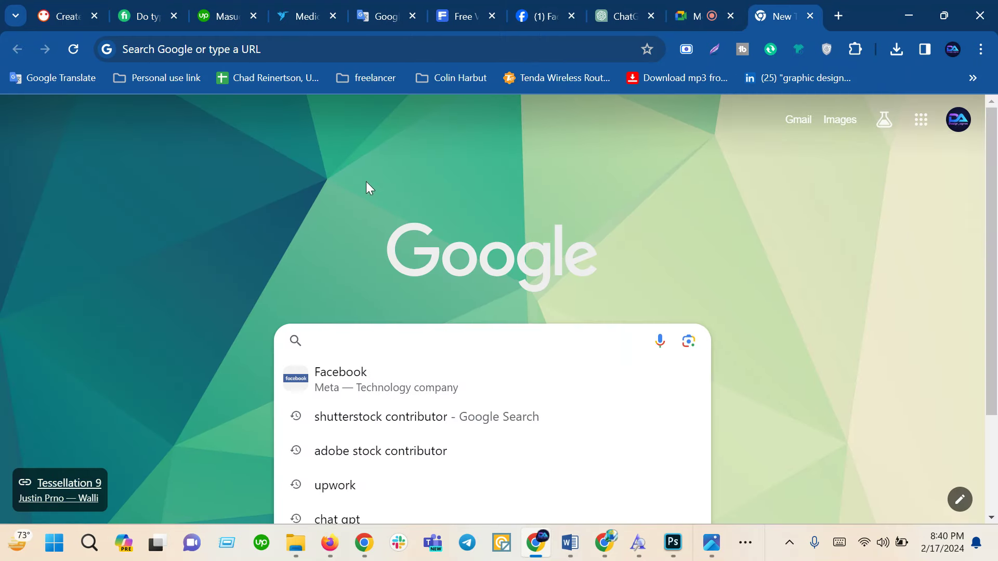
left_click(544, 16)
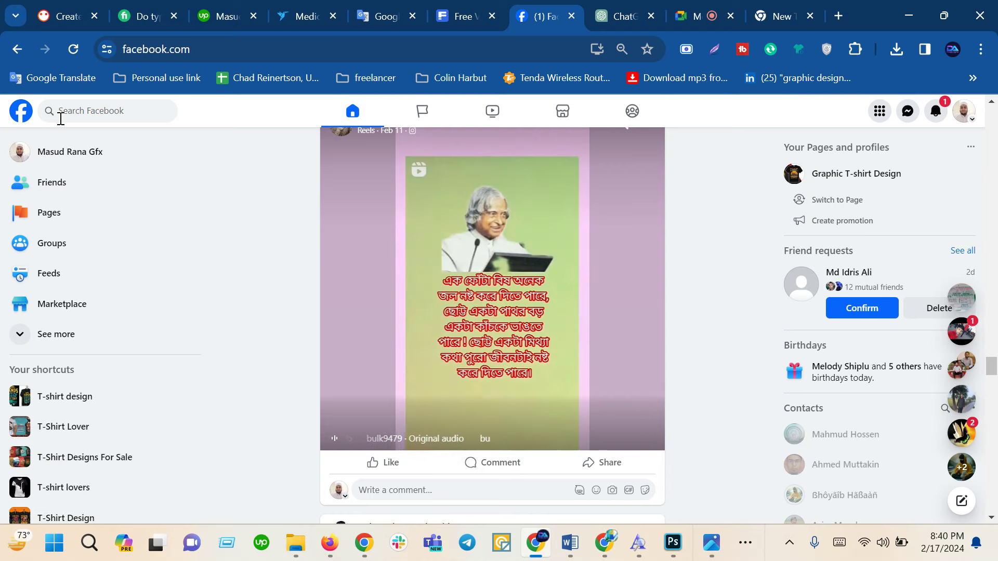
scroll(156, 260, "down", 2)
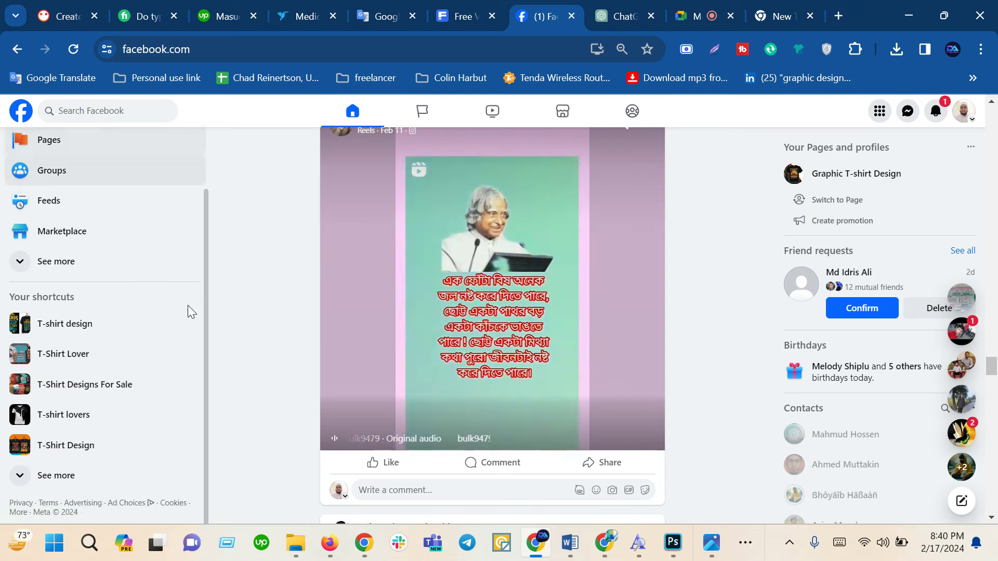
scroll(306, 422, "down", 5)
scroll(281, 420, "up", 4)
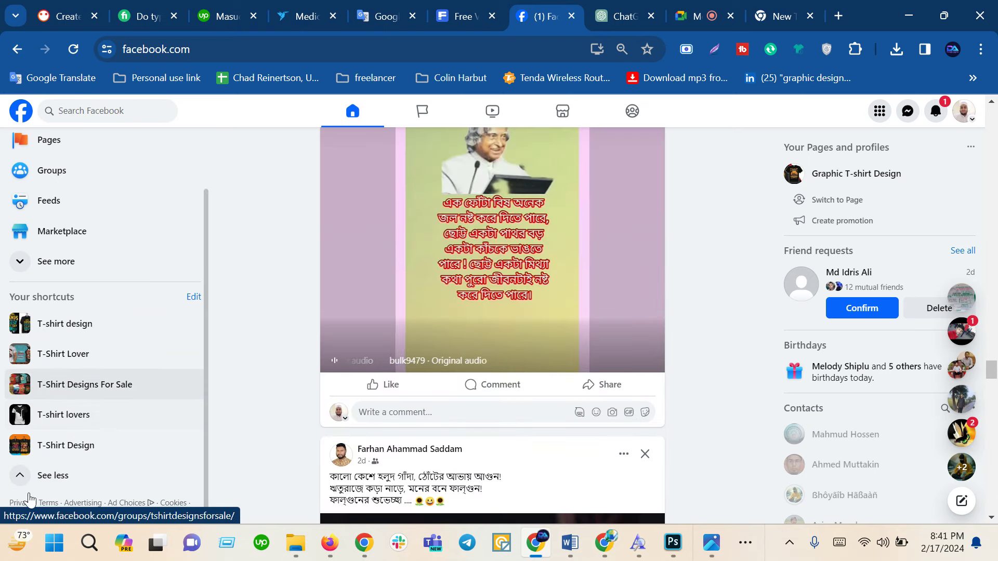
- Expand the full list of T-shirt group shortcuts under Your shortcuts and browse it
left_click(65, 475)
scroll(60, 420, "up", 2)
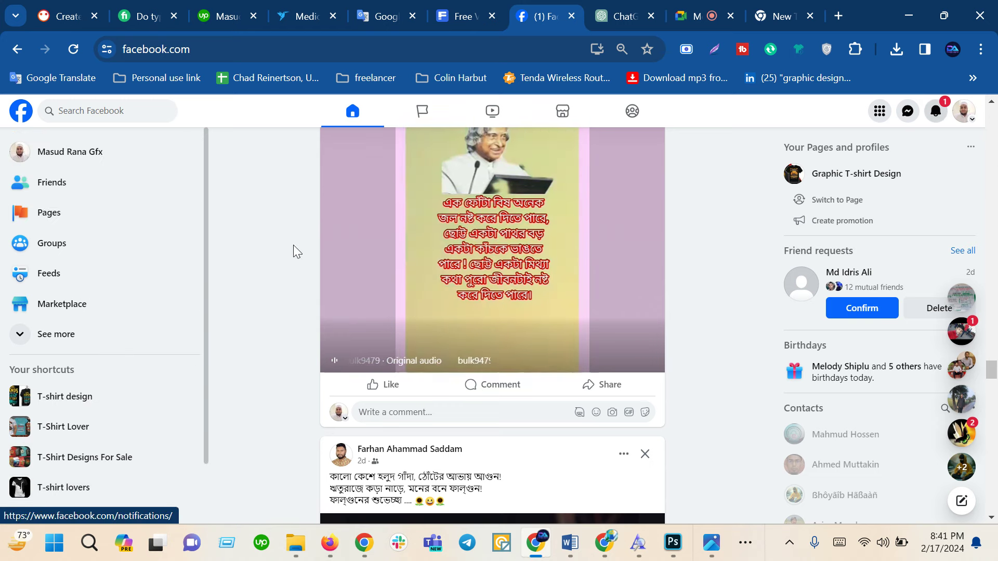
scroll(263, 337, "down", 10)
scroll(264, 338, "up", 5)
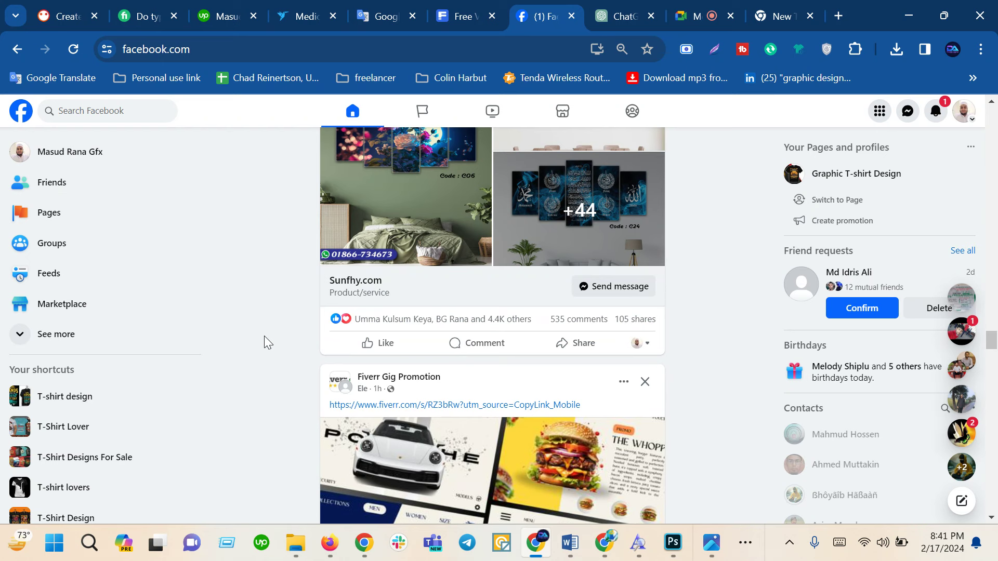
- Search 'linked' from a new tab to load LinkedIn, then return to the Google Meet call
left_click(838, 16)
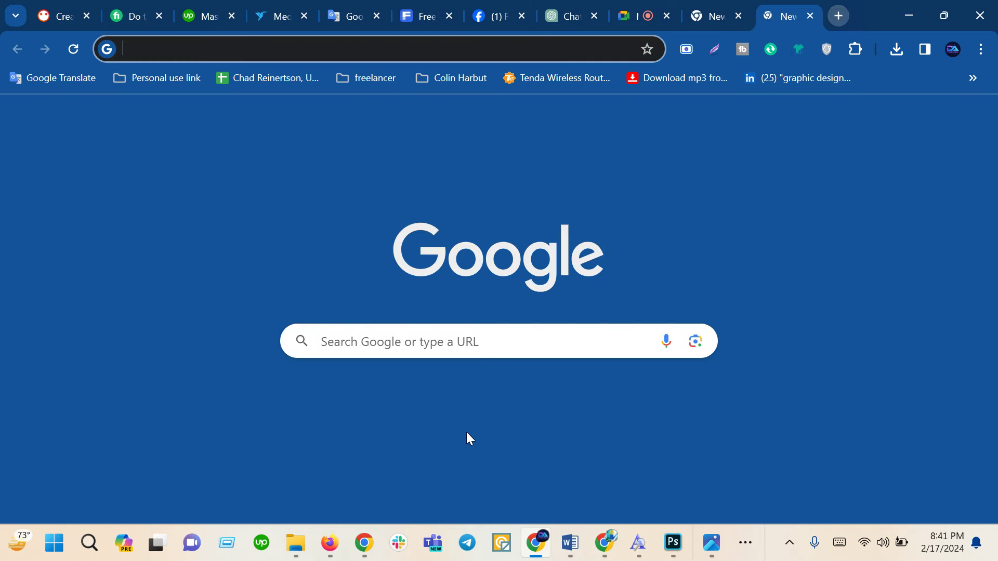
left_click(492, 345)
type("lin")
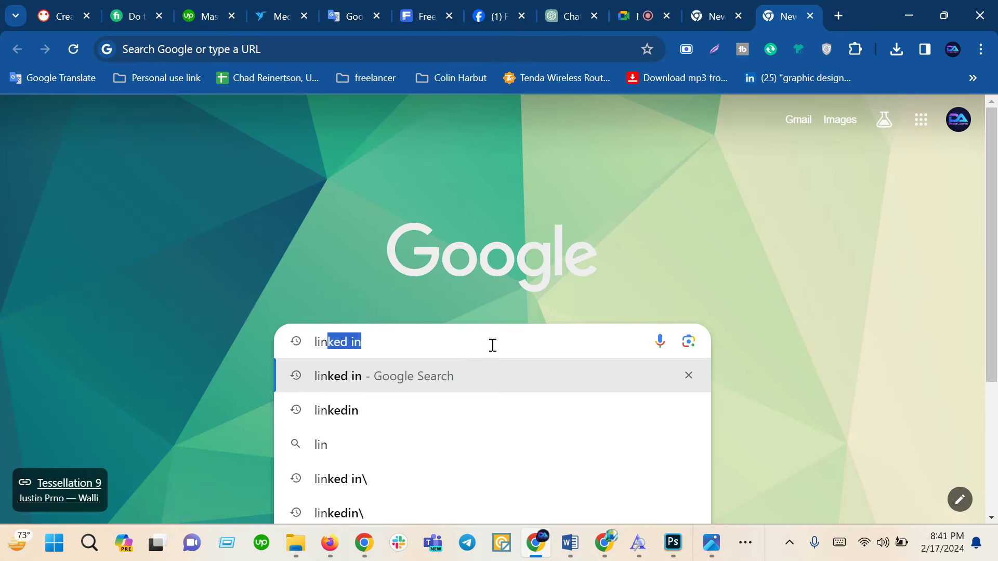
type("ked")
key("Return")
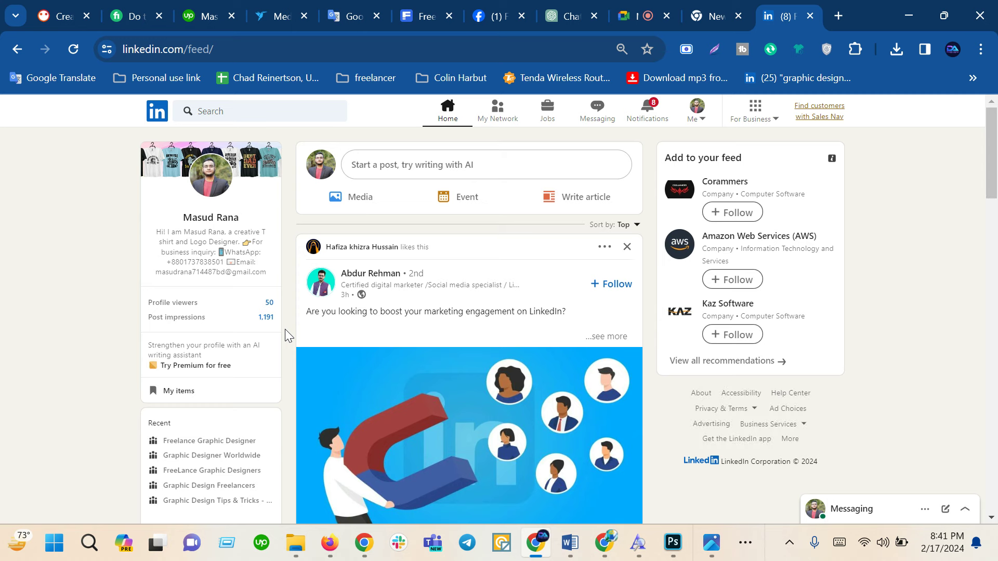
left_click(657, 4)
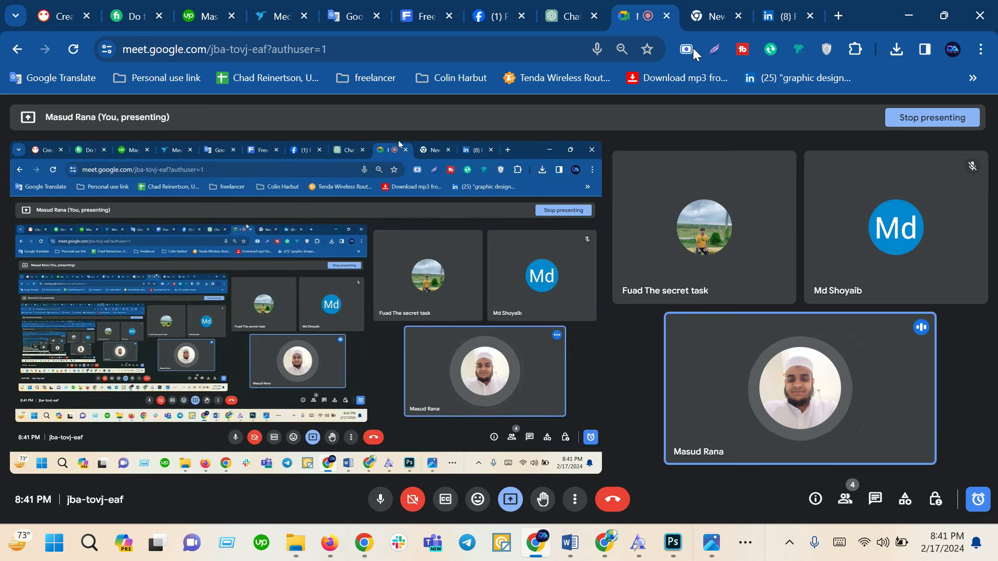
mouse_move(800, 389)
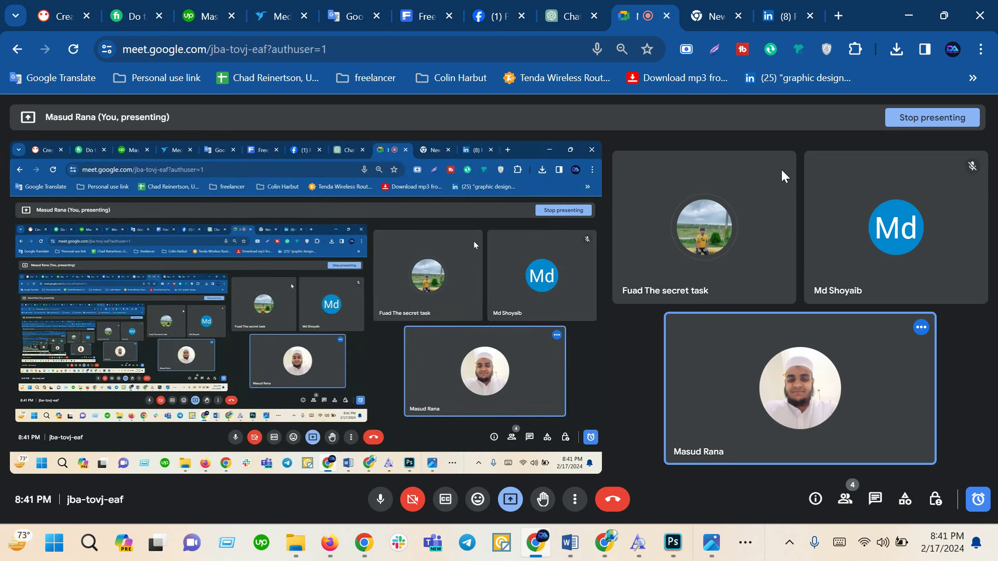
mouse_move(779, 220)
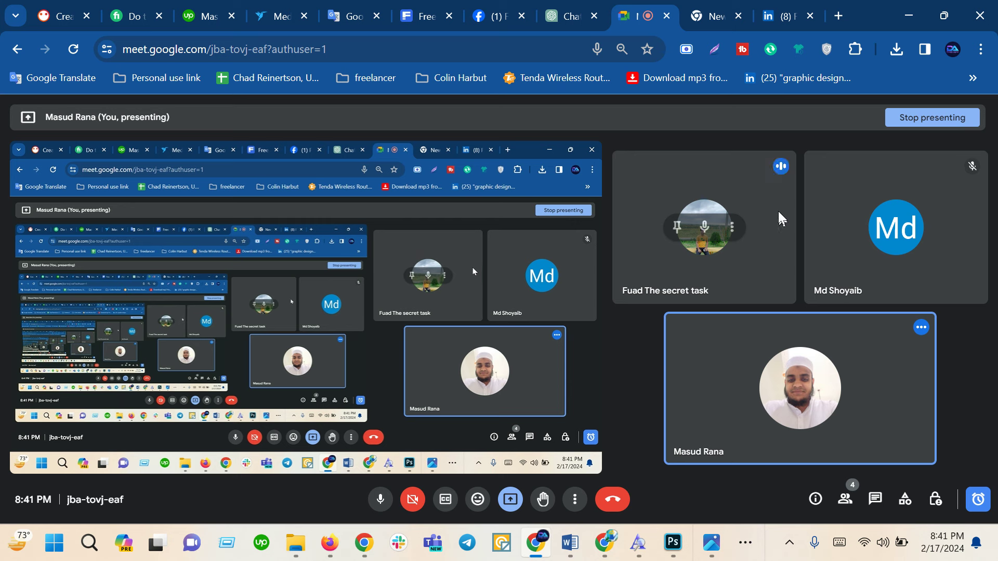
- Open a participant's options in the Meet call, then go back to the LinkedIn feed
left_click(734, 228)
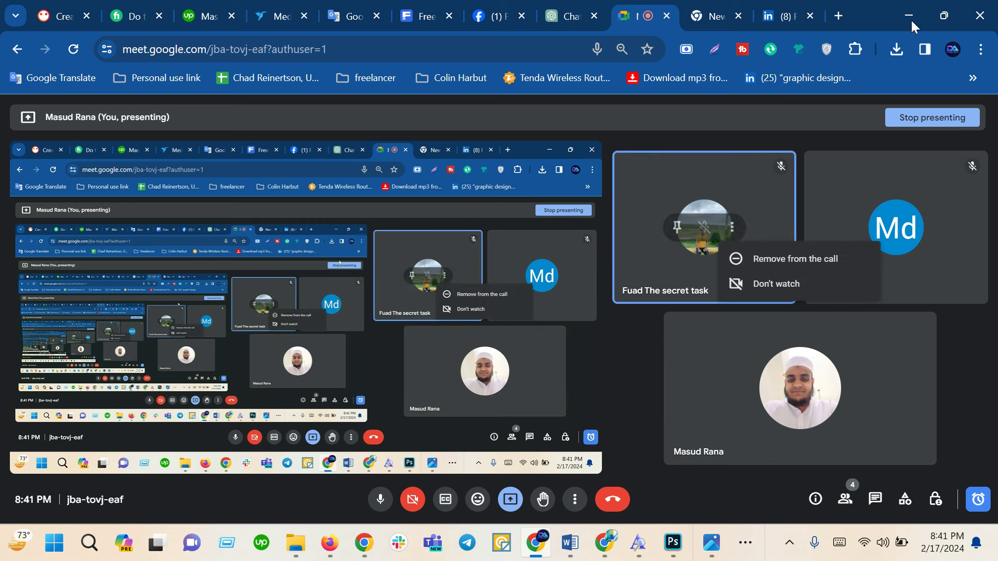
left_click(801, 6)
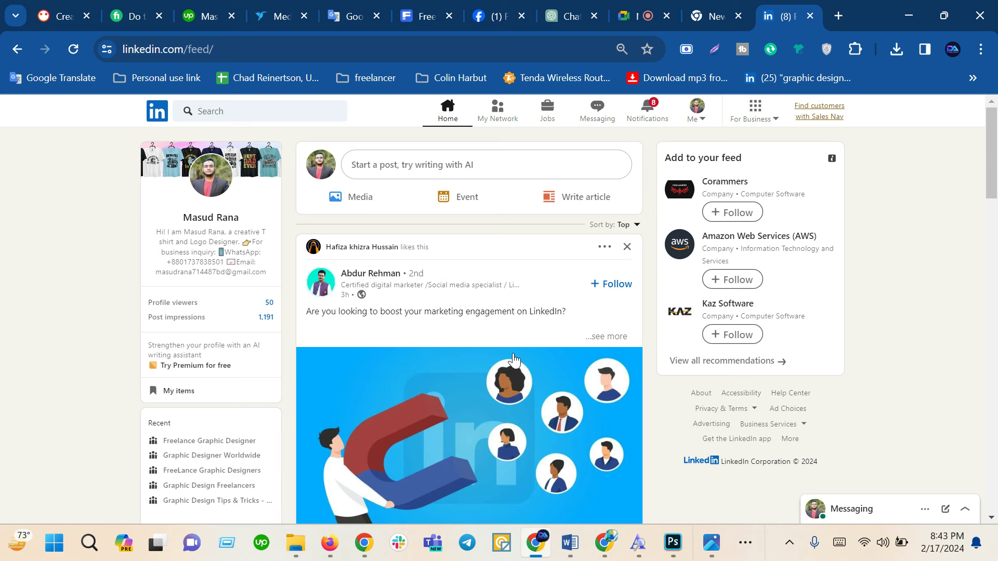
- In a new tab, search Google for 'twitter' and open the X home page result
left_click(832, 20)
left_click(460, 338)
type("t")
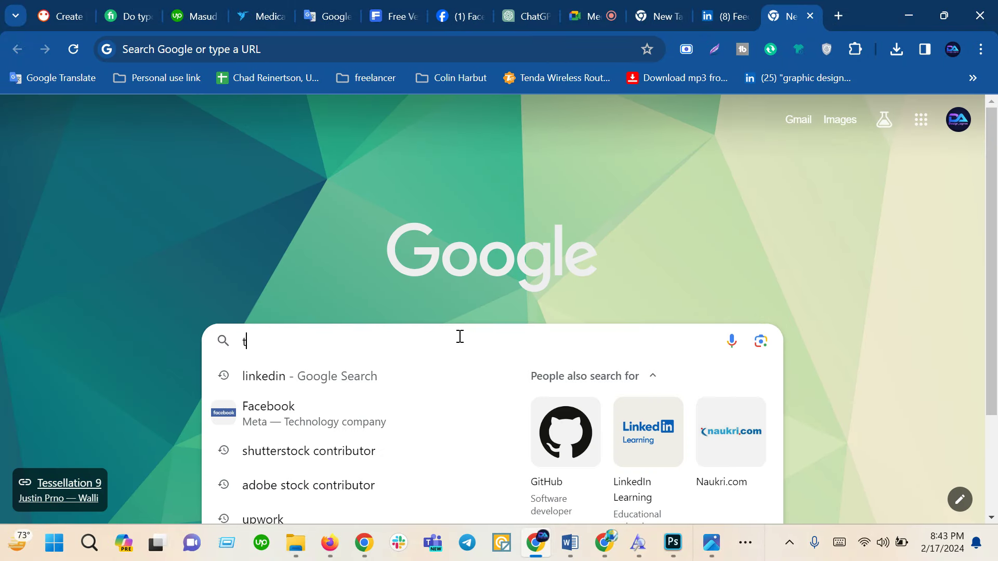
type("witter")
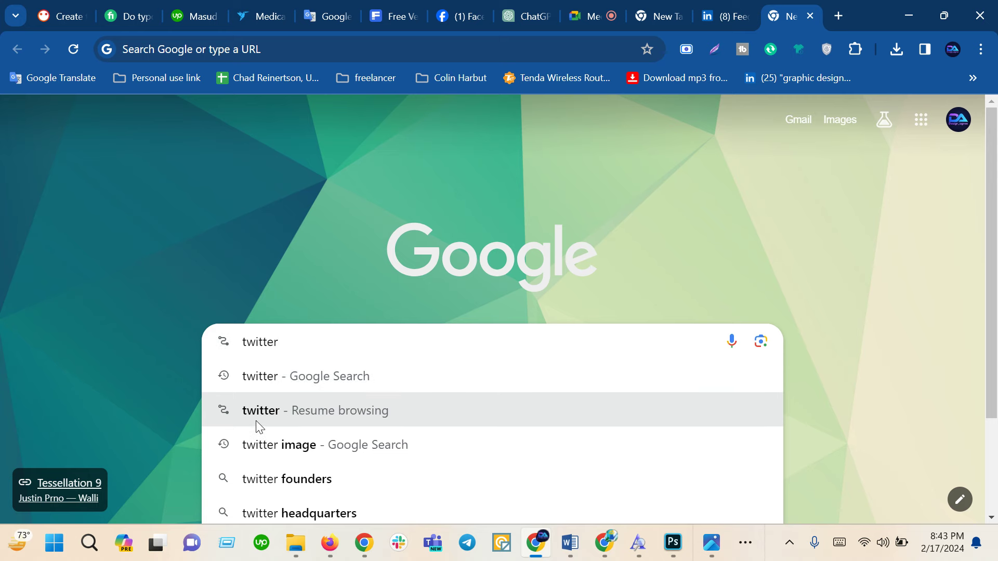
left_click(256, 421)
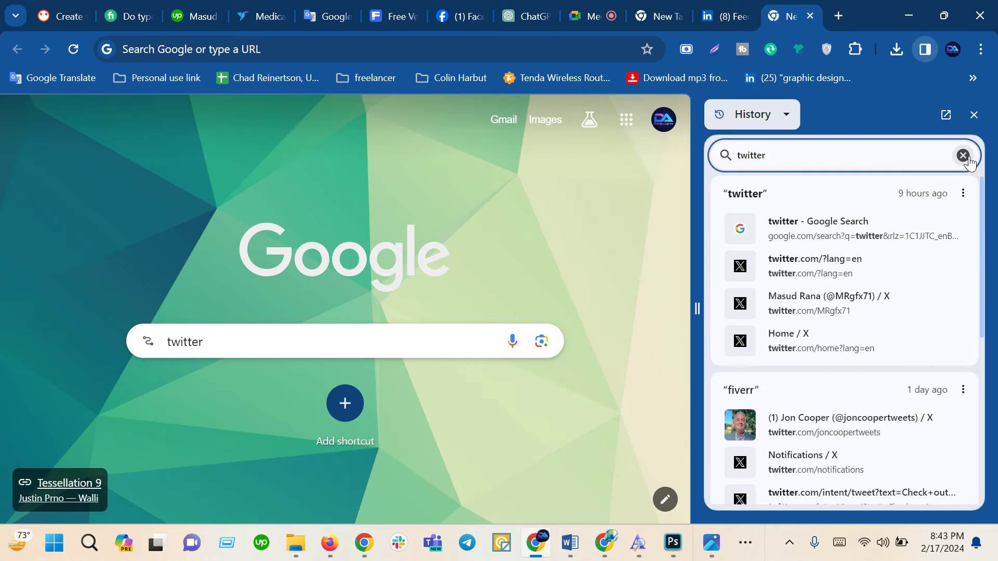
left_click(963, 155)
left_click(407, 52)
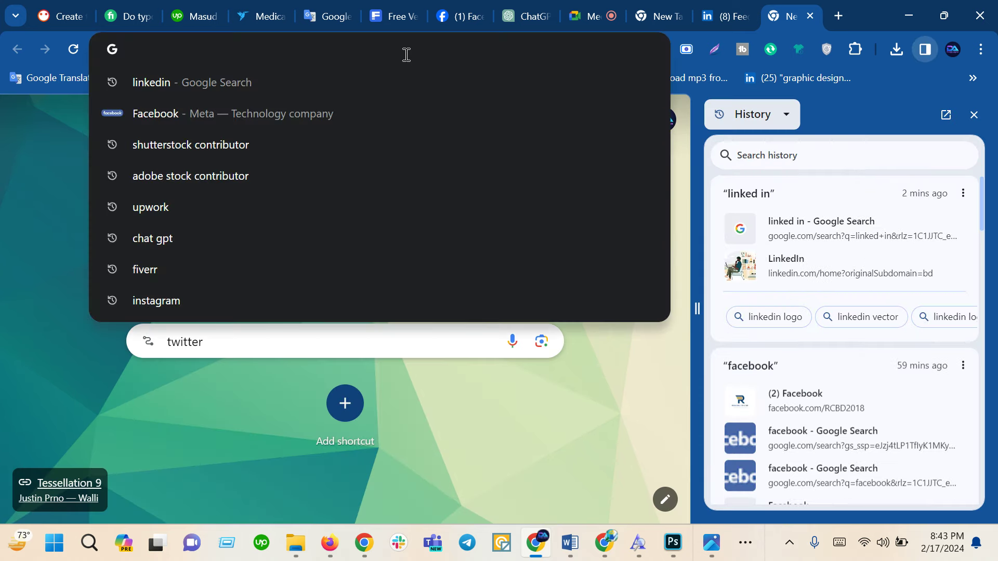
type("twitter")
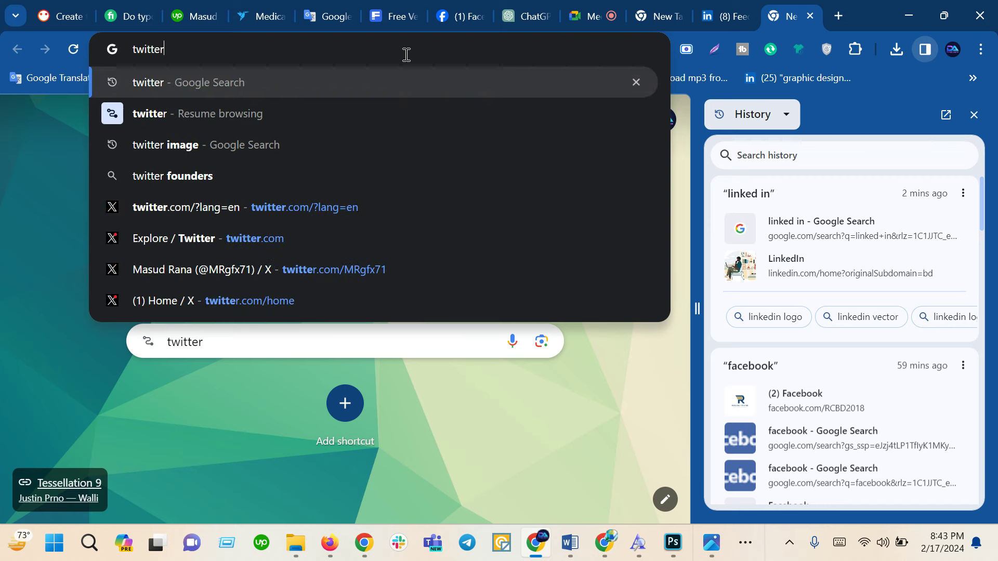
key("Return")
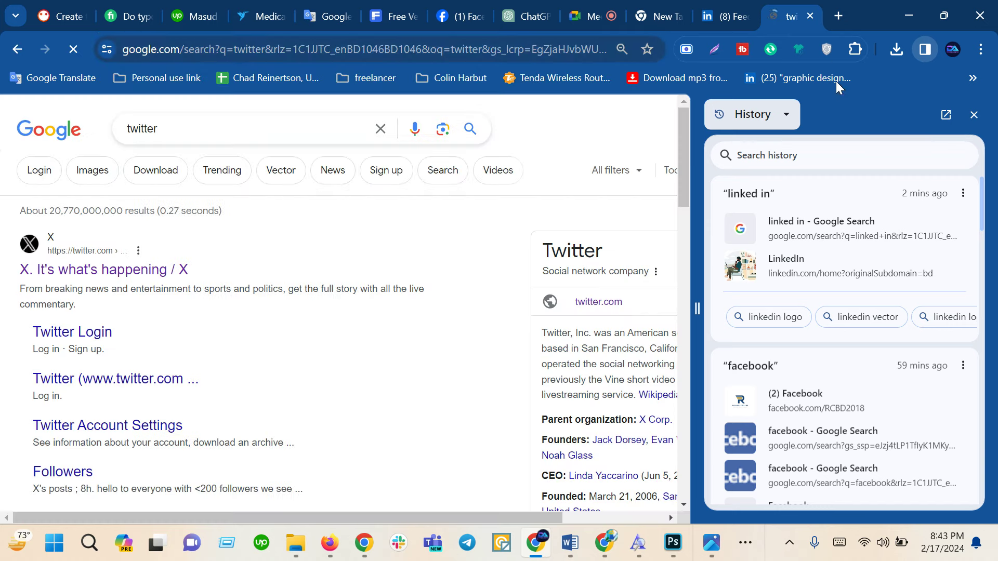
left_click(974, 116)
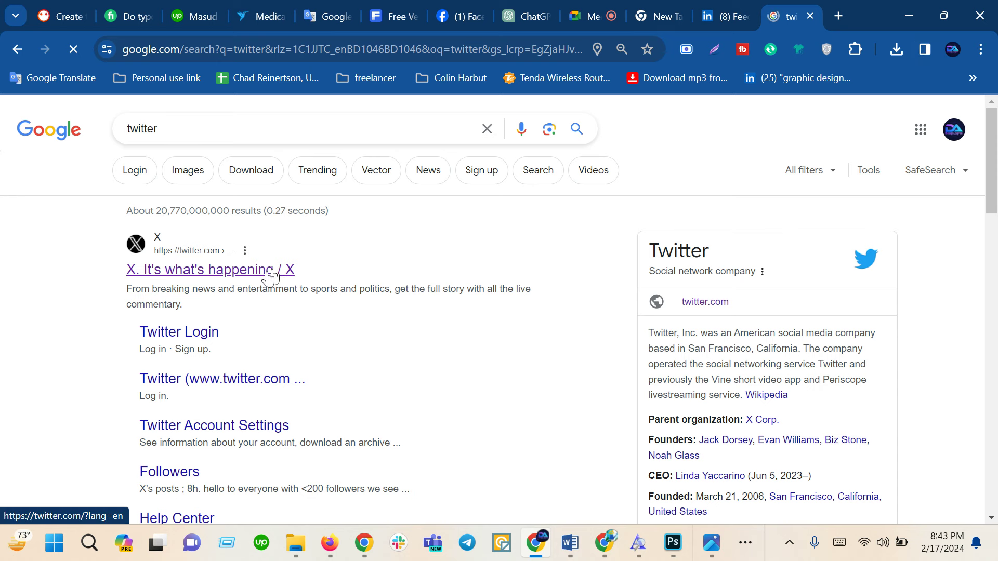
left_click(269, 271)
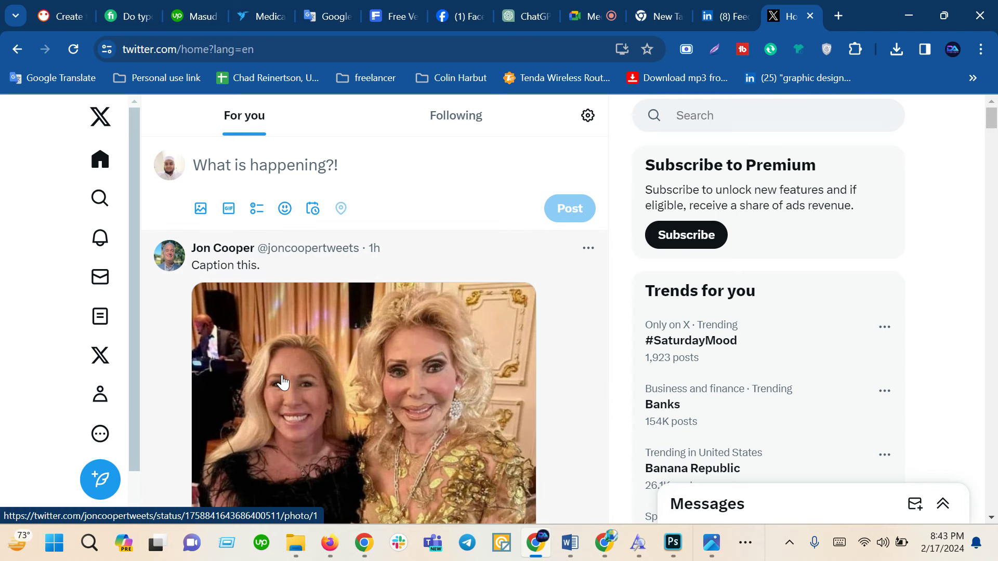
- Scroll the X For you feed, then open the T-shirt graphic designer's own profile page
scroll(282, 382, "down", 3)
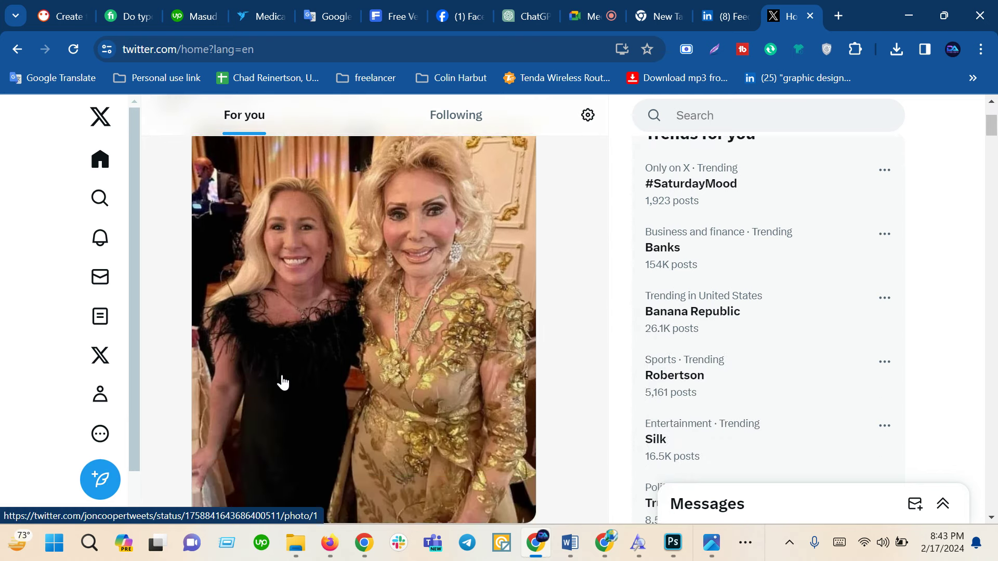
scroll(282, 382, "down", 5)
scroll(291, 381, "up", 8)
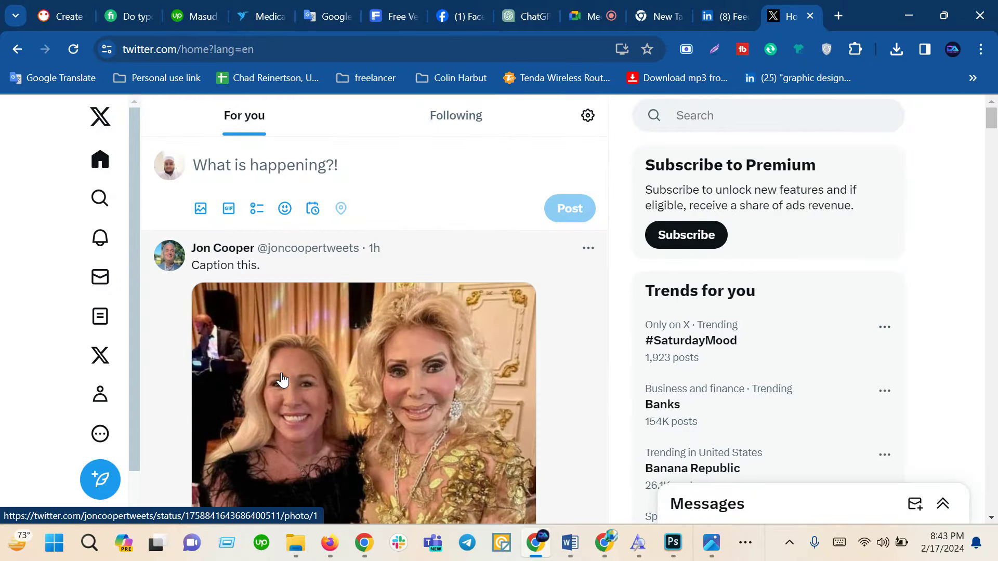
scroll(283, 382, "down", 5)
scroll(283, 383, "down", 5)
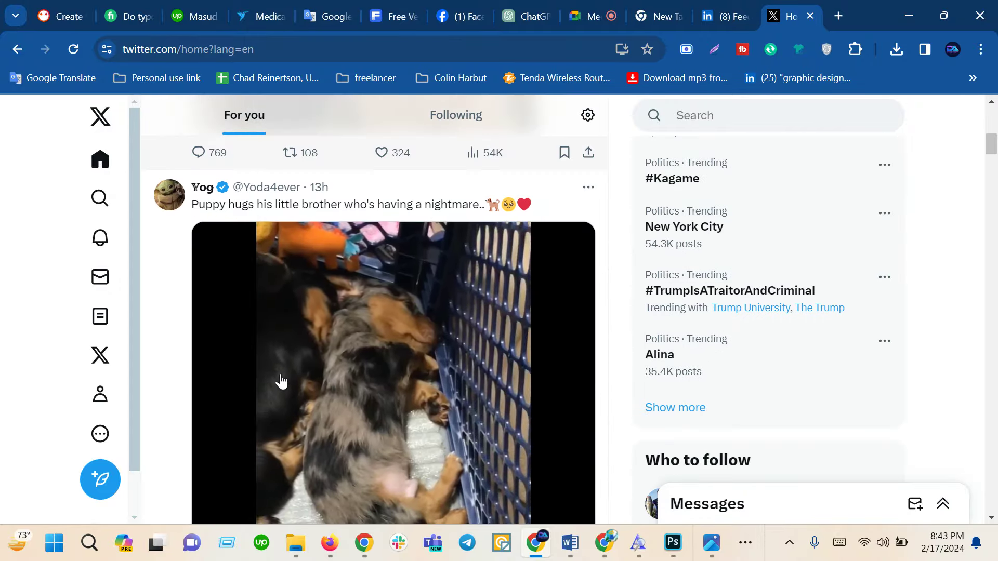
scroll(281, 382, "down", 2)
scroll(281, 382, "down", 5)
scroll(281, 382, "down", 3)
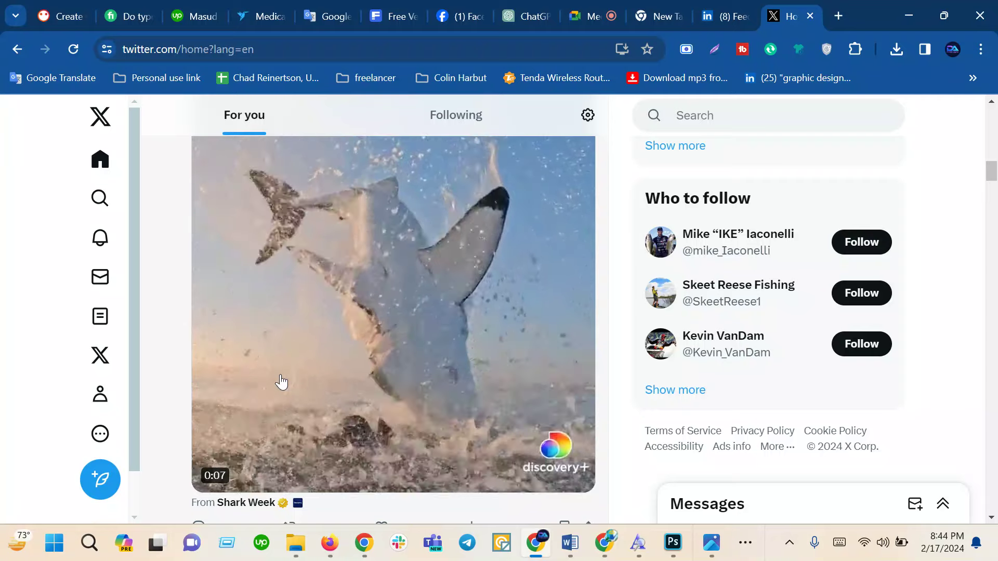
scroll(281, 382, "down", 1)
scroll(281, 382, "down", 6)
scroll(281, 382, "down", 4)
scroll(282, 382, "down", 3)
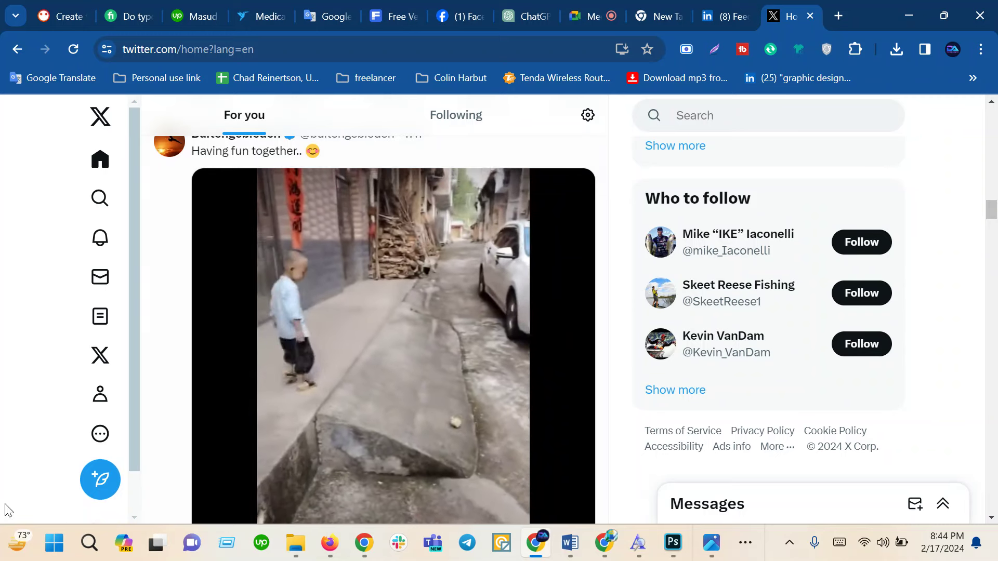
left_click(99, 395)
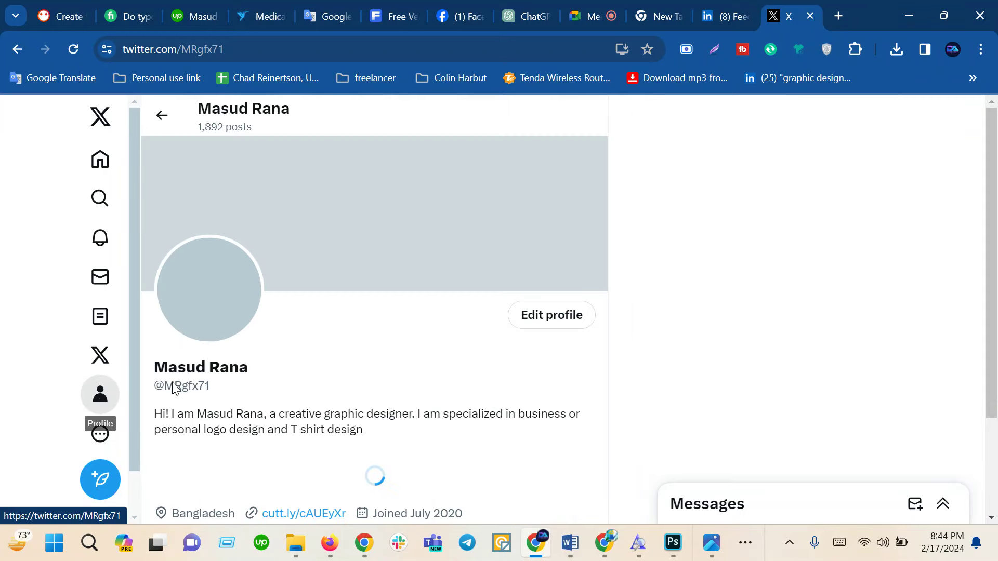
- Scroll through the profile's Fiverr T-shirt gig posts, then return to the LinkedIn feed
scroll(466, 375, "down", 2)
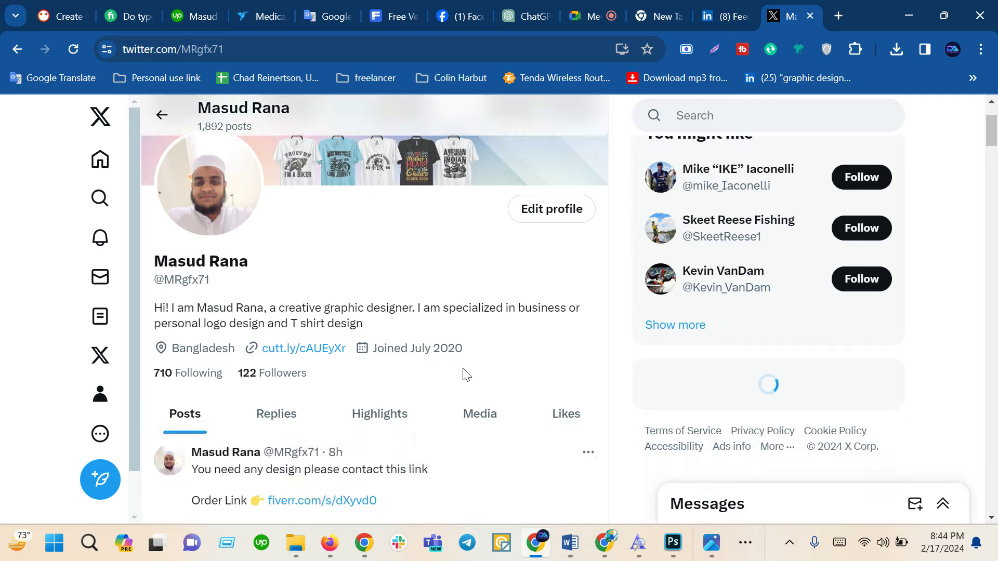
scroll(465, 376, "down", 2)
scroll(463, 374, "up", 1)
scroll(422, 364, "up", 3)
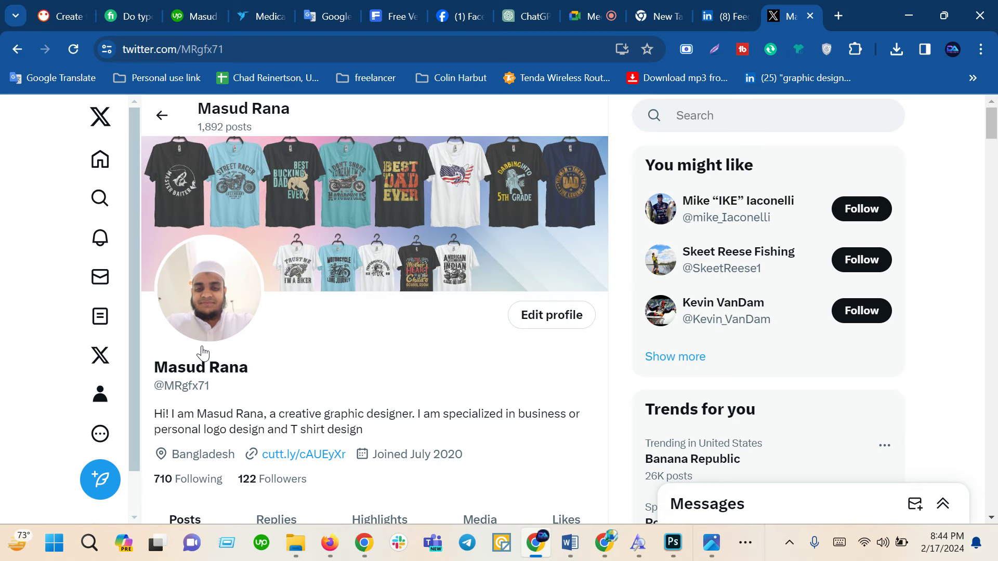
scroll(203, 353, "down", 3)
scroll(203, 353, "down", 4)
scroll(203, 353, "down", 2)
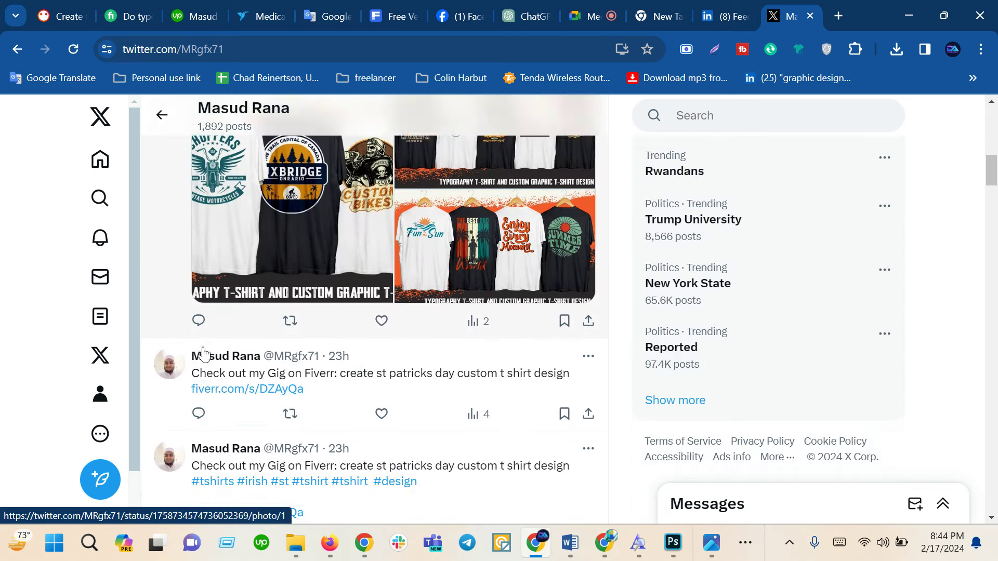
scroll(202, 354, "down", 1)
scroll(203, 354, "down", 3)
scroll(202, 354, "down", 4)
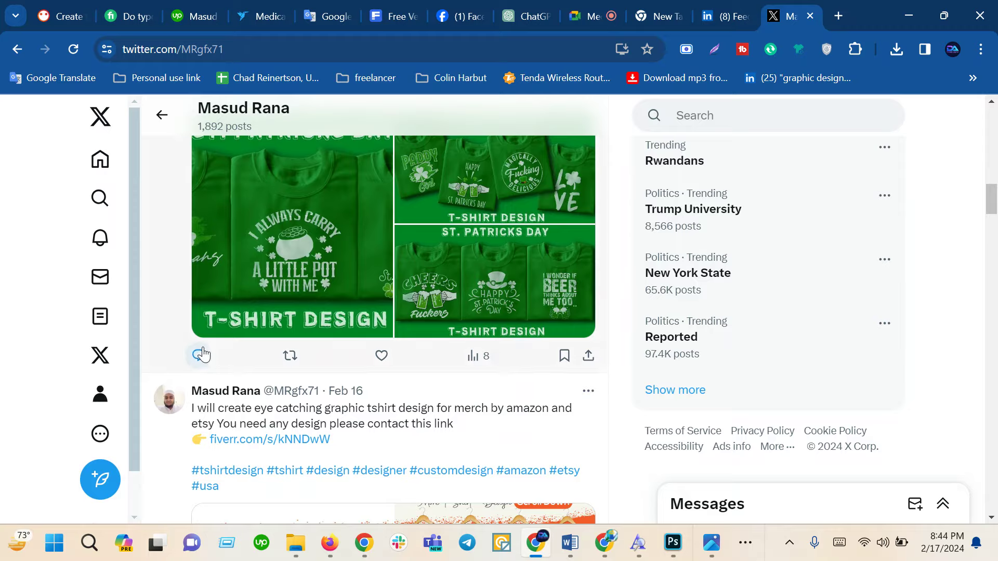
scroll(203, 355, "down", 4)
scroll(203, 356, "down", 3)
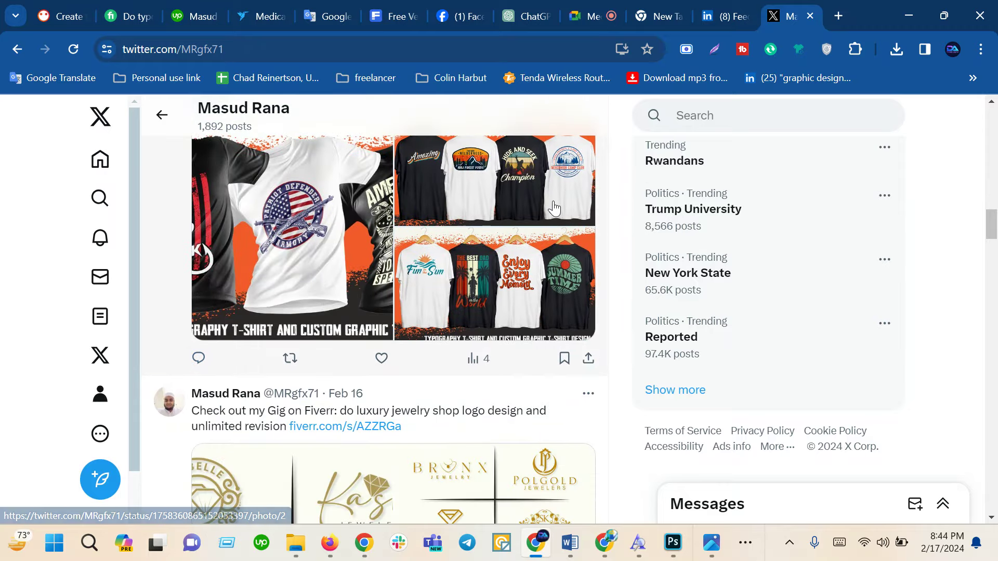
left_click(733, 17)
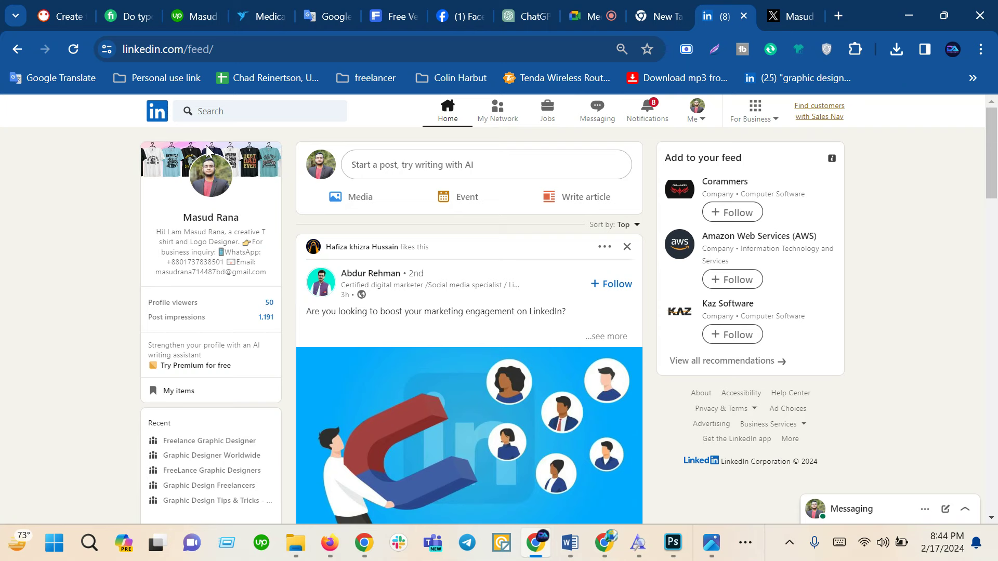
- Search LinkedIn for 't shirt design'
left_click(234, 114)
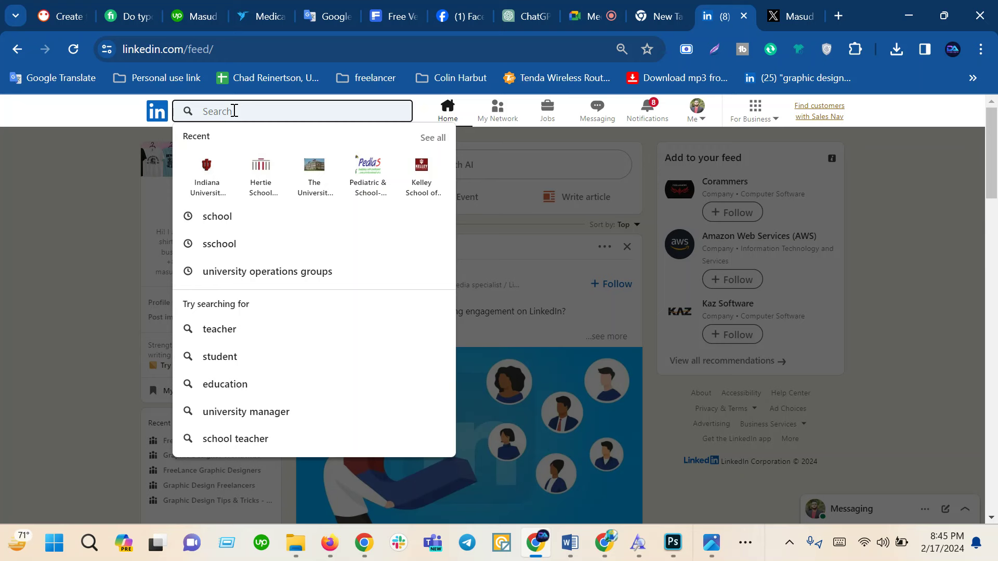
type("t")
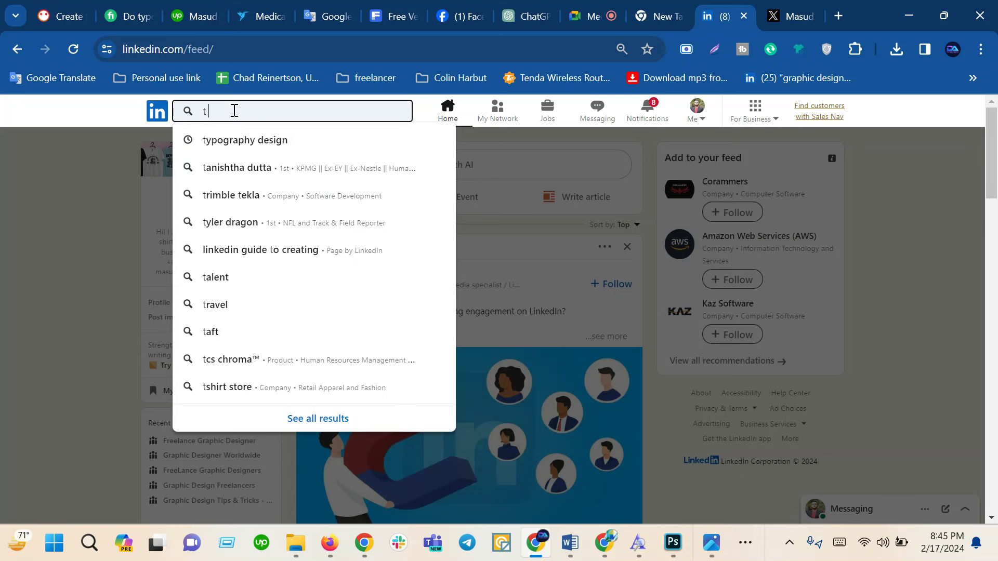
type(" shirt")
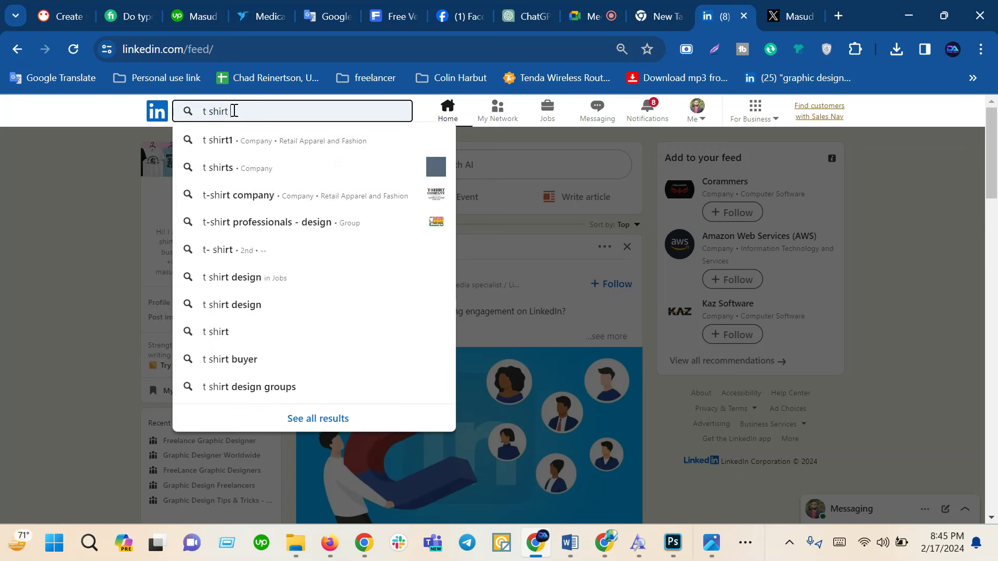
type(" design")
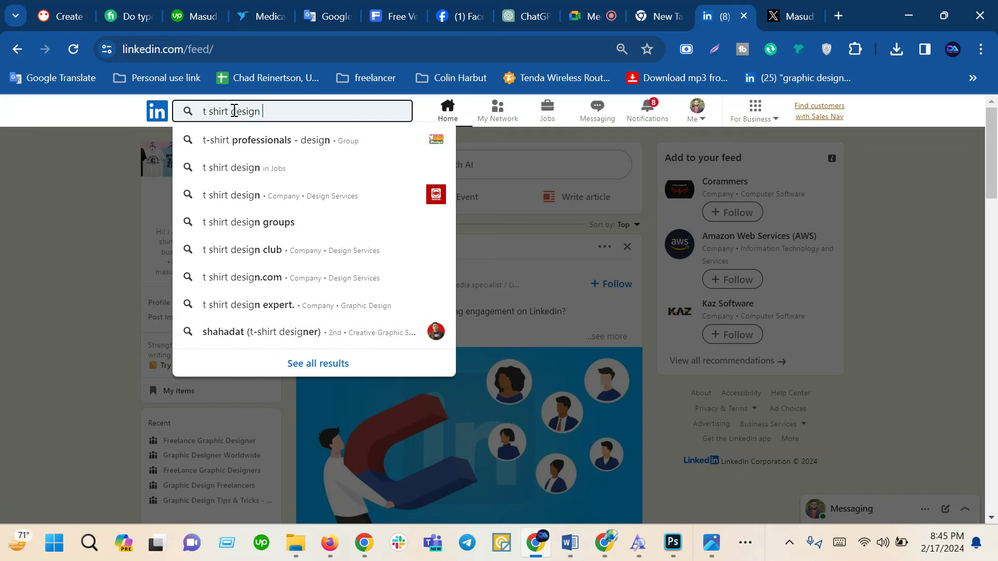
key("Return")
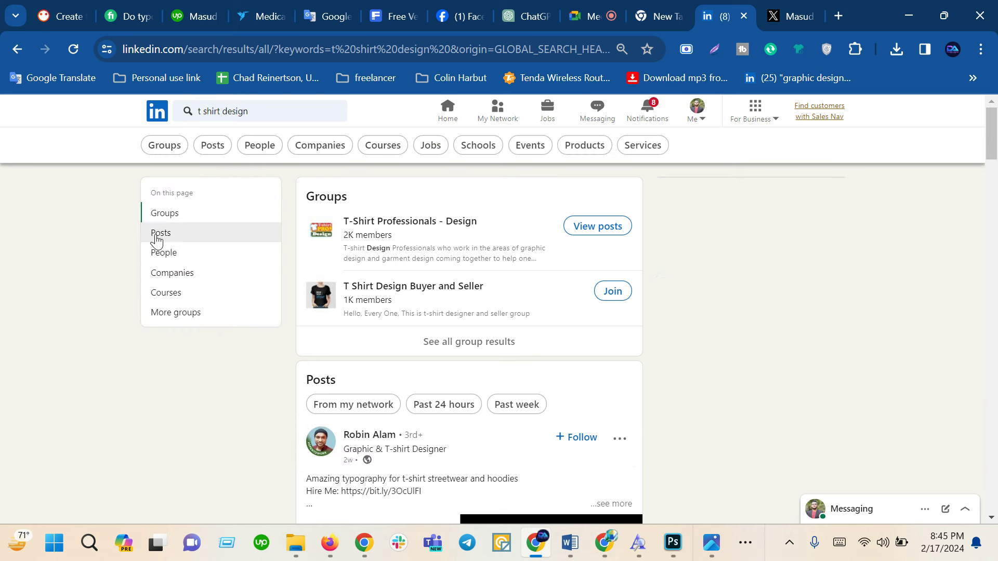
- Filter results to Groups, open the first two T-shirt groups in new tabs, then return to Meet
left_click(156, 149)
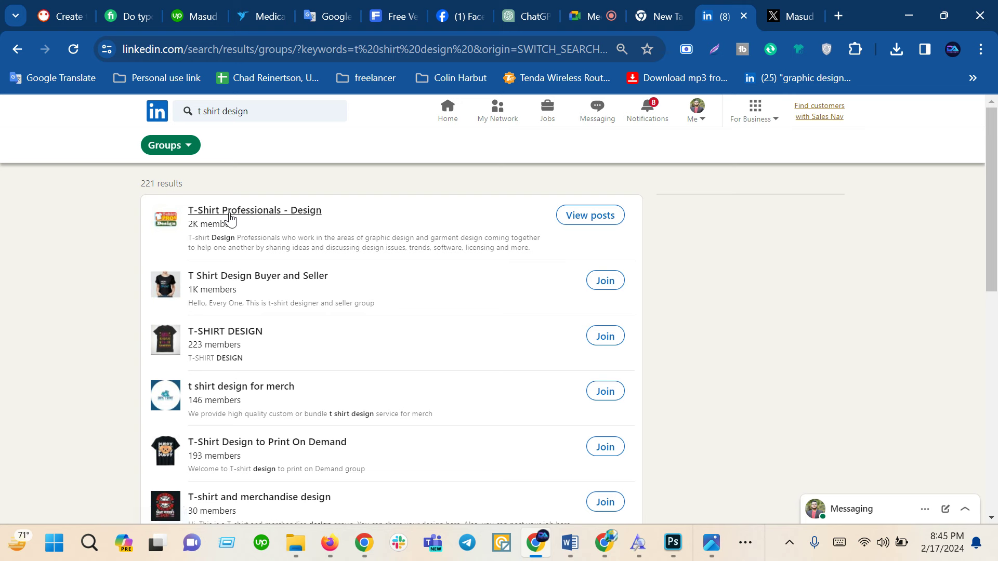
right_click(230, 217)
left_click(283, 230)
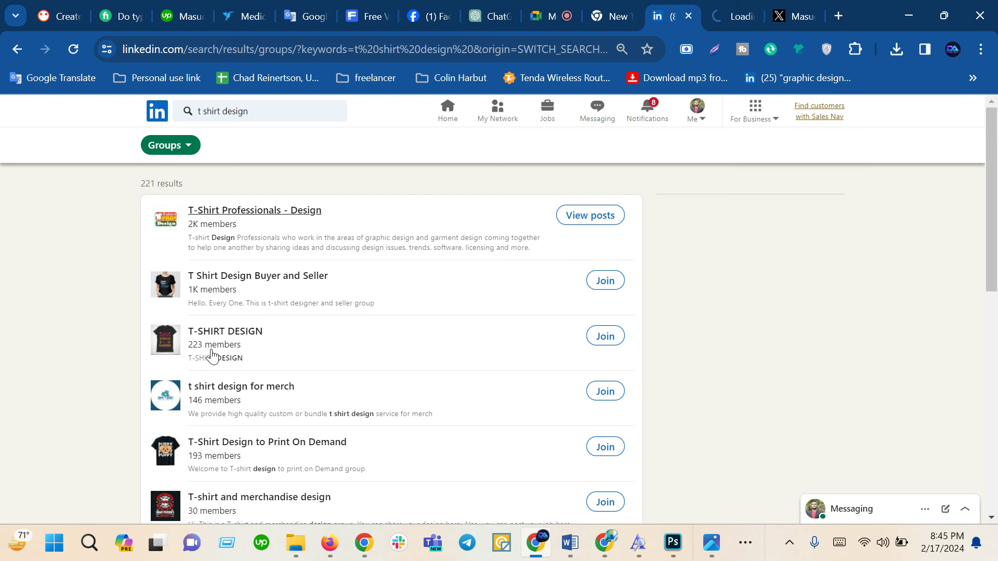
right_click(254, 277)
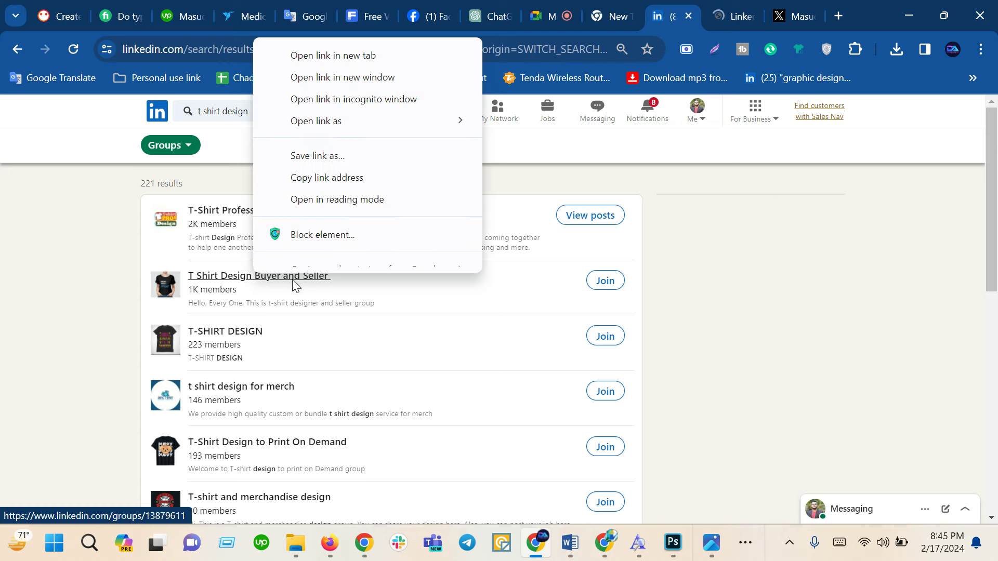
left_click(319, 57)
left_click(505, 12)
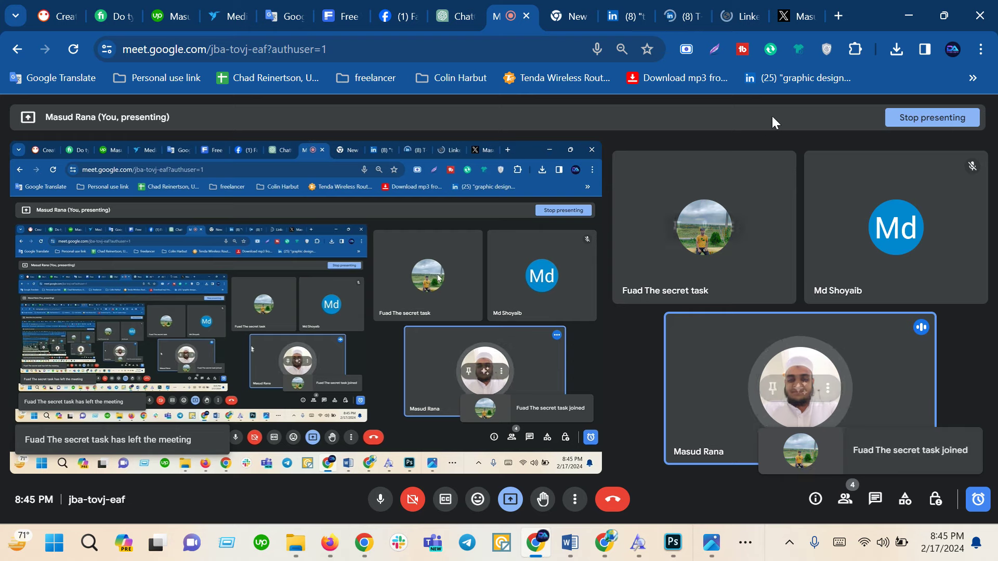
left_click(844, 500)
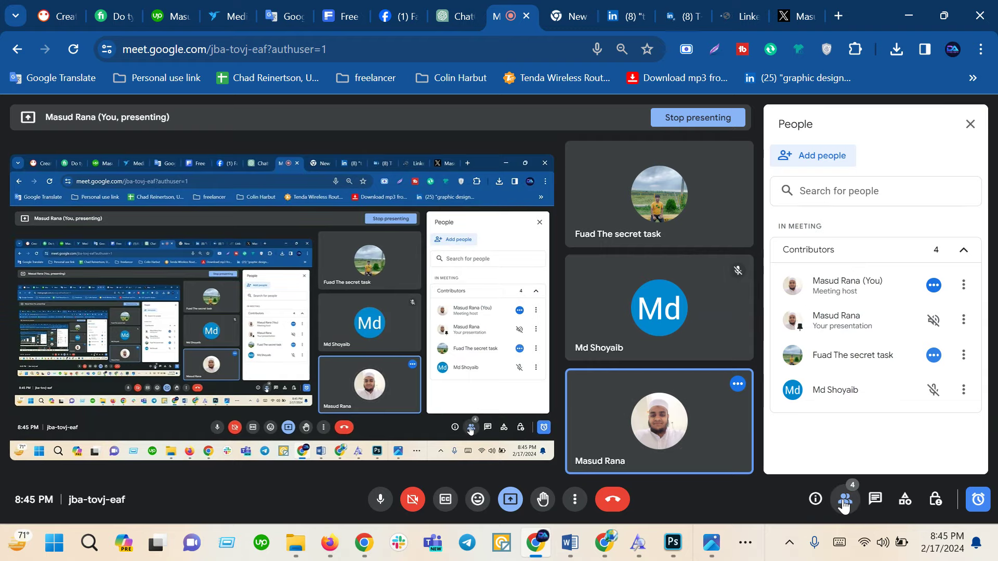
left_click(844, 500)
left_click(909, 16)
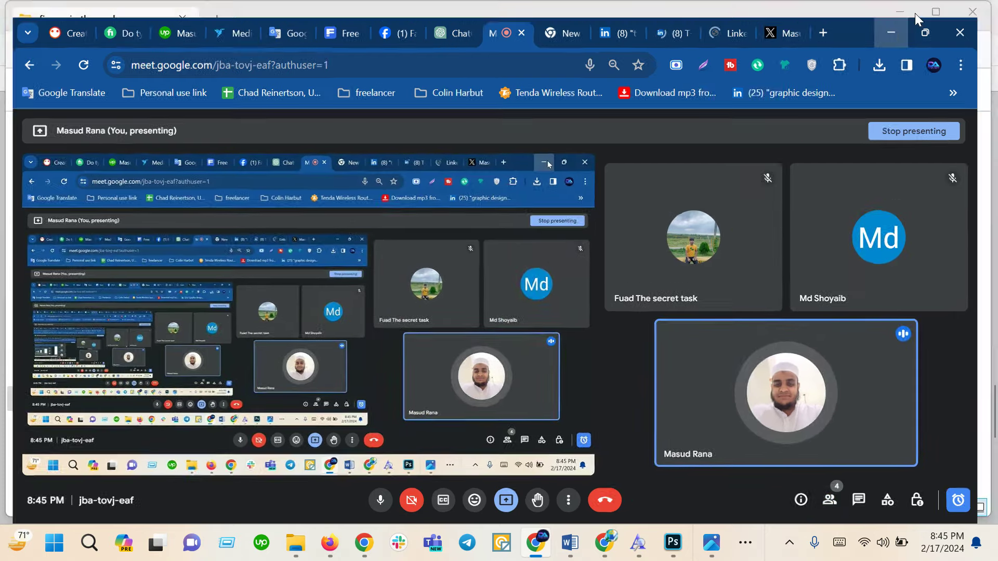
- Bring the meeting back up, glance at the T-Shirt Professionals - Design group, then return to results
left_click(535, 544)
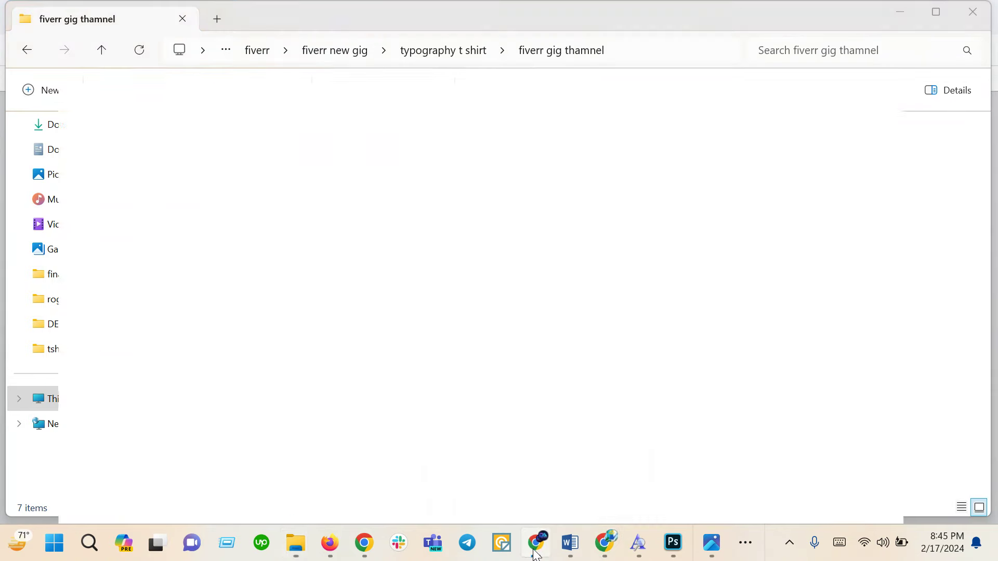
left_click(739, 6)
left_click(686, 9)
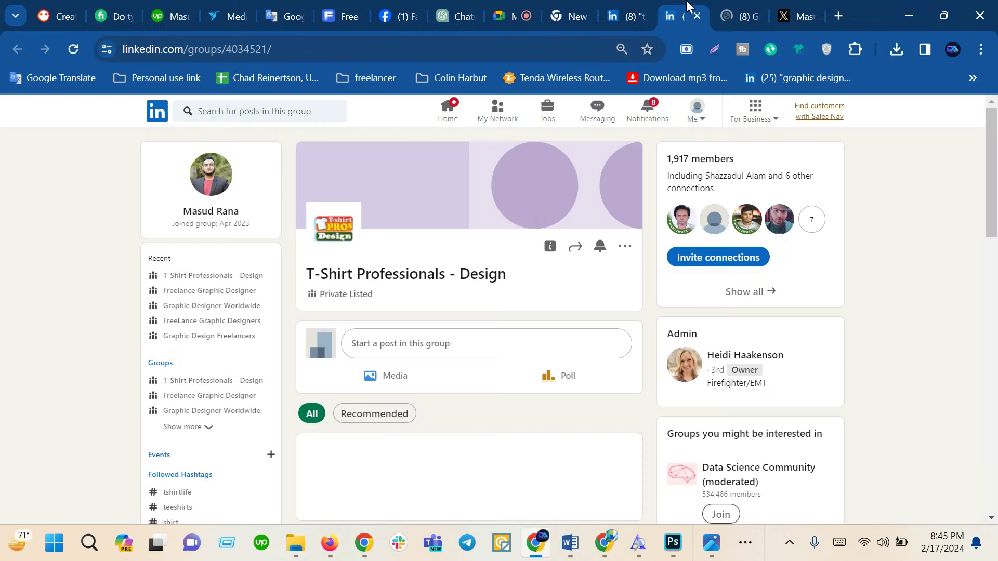
left_click(629, 6)
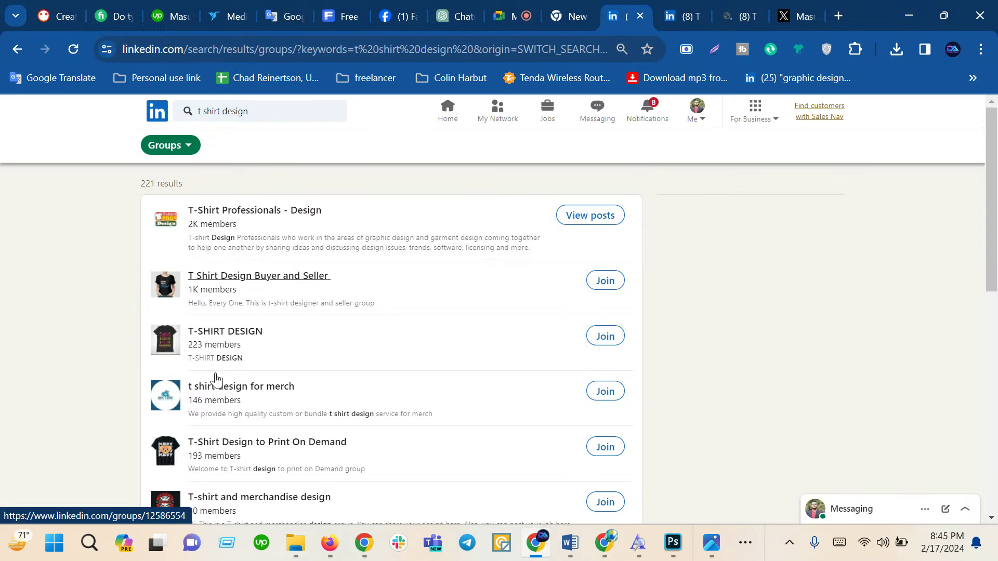
- Page through the 't shirt design' group results to page 3 of 23
scroll(216, 379, "down", 2)
scroll(195, 421, "down", 1)
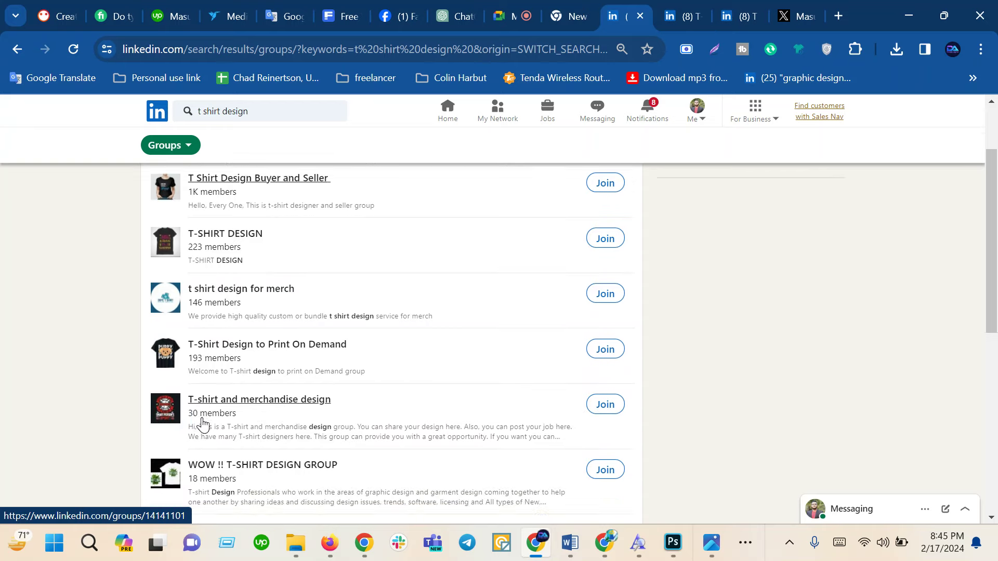
scroll(223, 345, "down", 2)
scroll(234, 452, "down", 2)
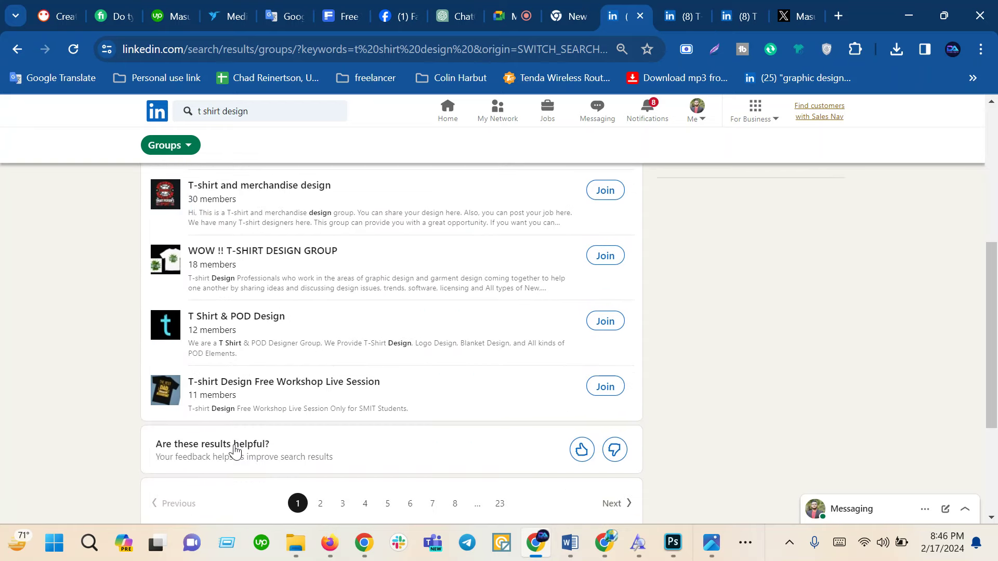
scroll(234, 449, "down", 1)
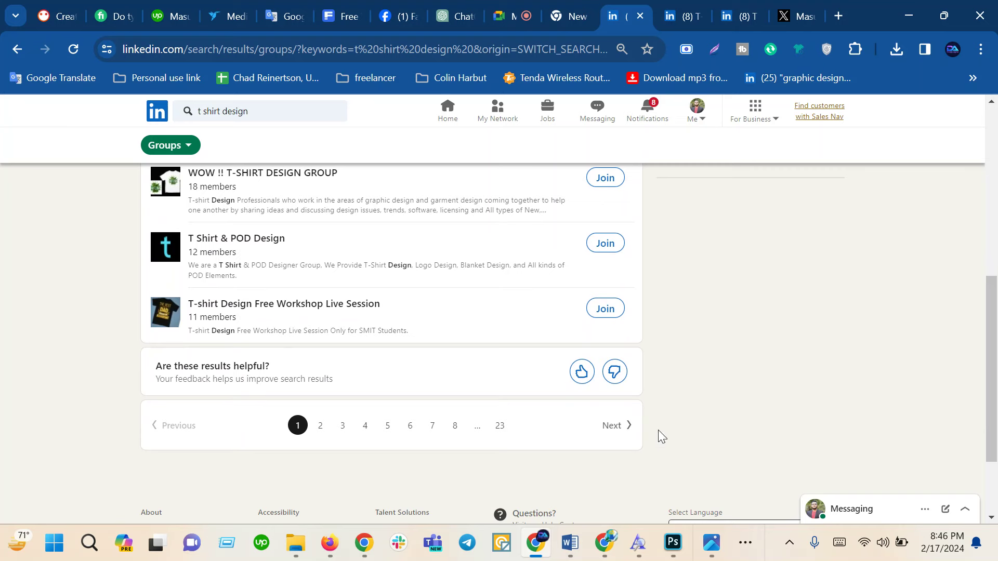
left_click(615, 427)
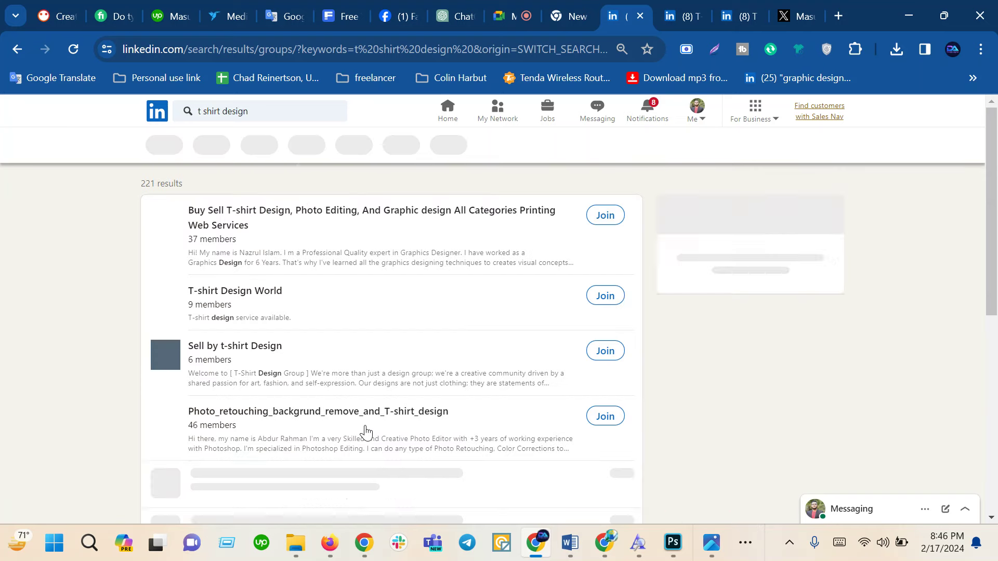
scroll(222, 385, "down", 1)
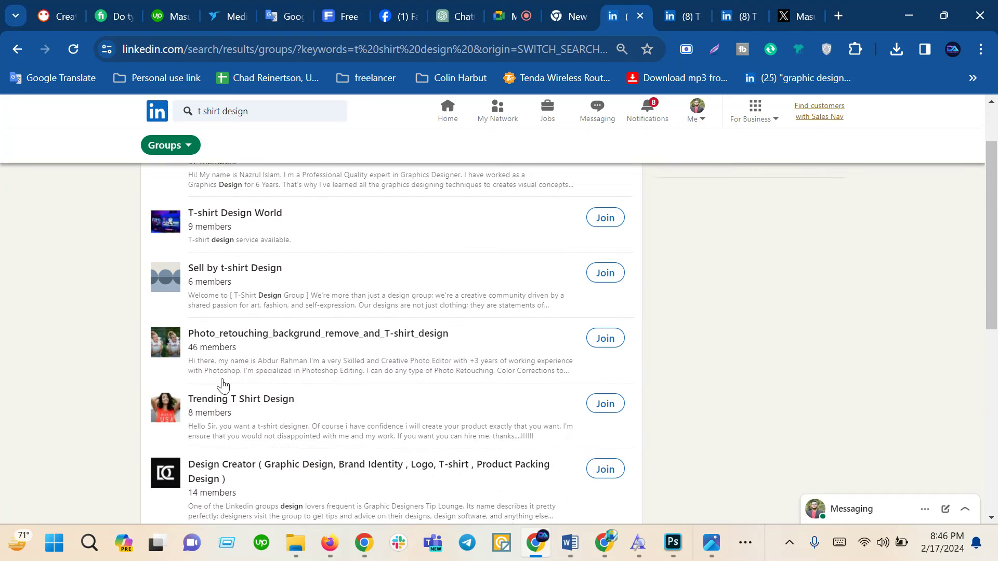
scroll(223, 385, "down", 1)
scroll(222, 385, "down", 1)
scroll(222, 384, "down", 2)
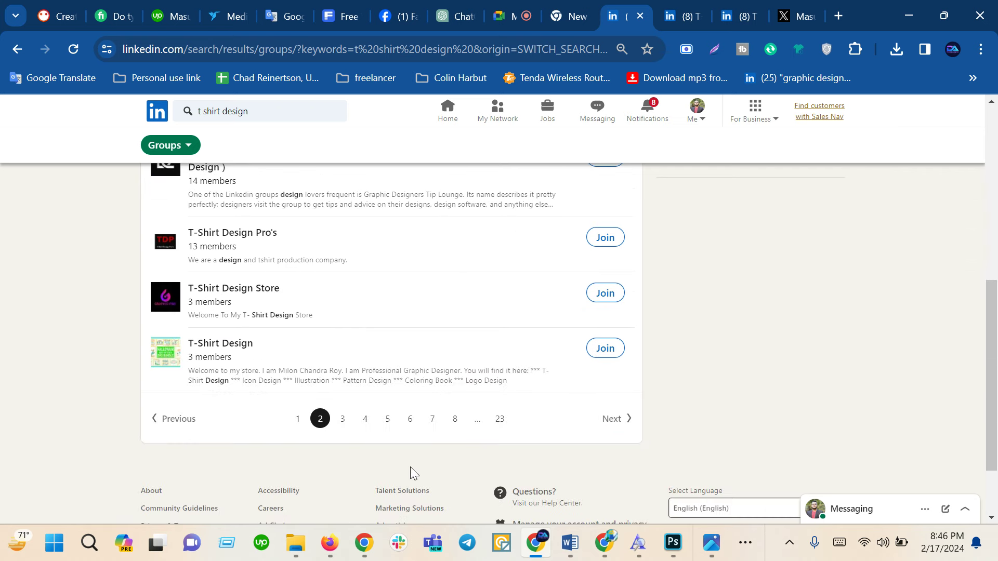
left_click(616, 420)
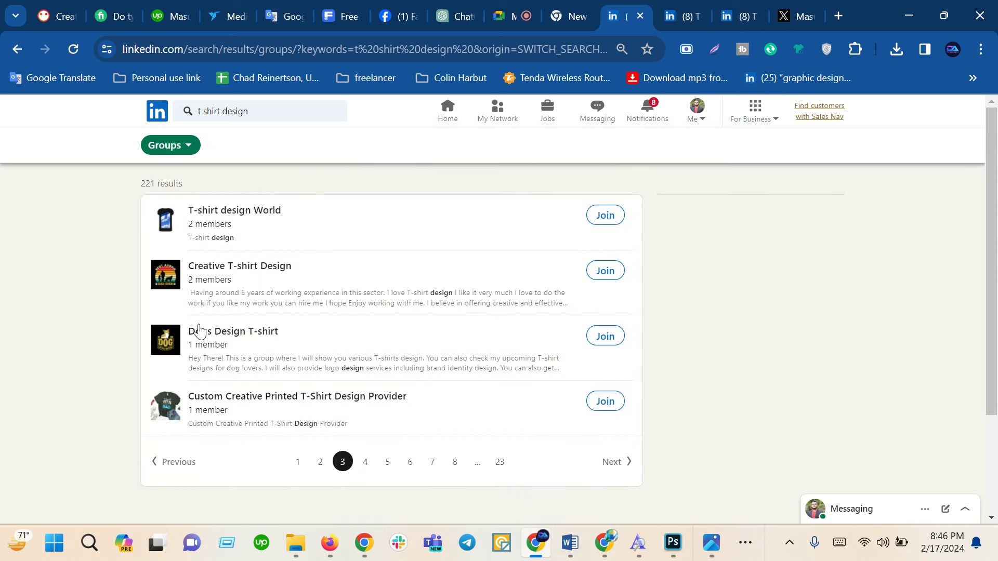
- Trim the group search query from 't shirt design' down to just 'design'
left_click(229, 116)
left_click_drag(232, 111, 176, 113)
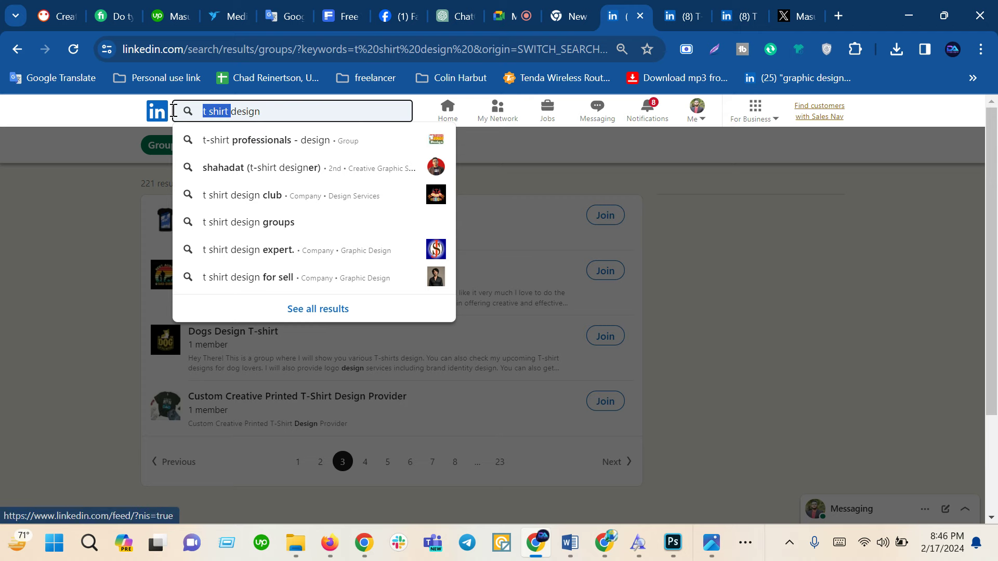
key("BackSpace")
key("Return")
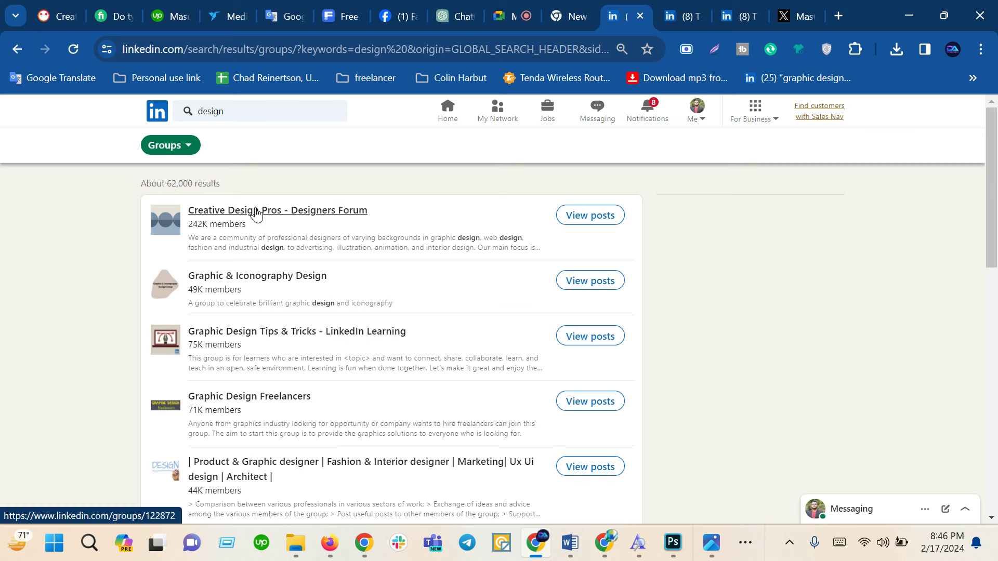
- Open Creative Design Pros - Designers Forum in a new tab and dismiss a stray context menu
left_click(256, 213, "shift")
left_click(980, 16)
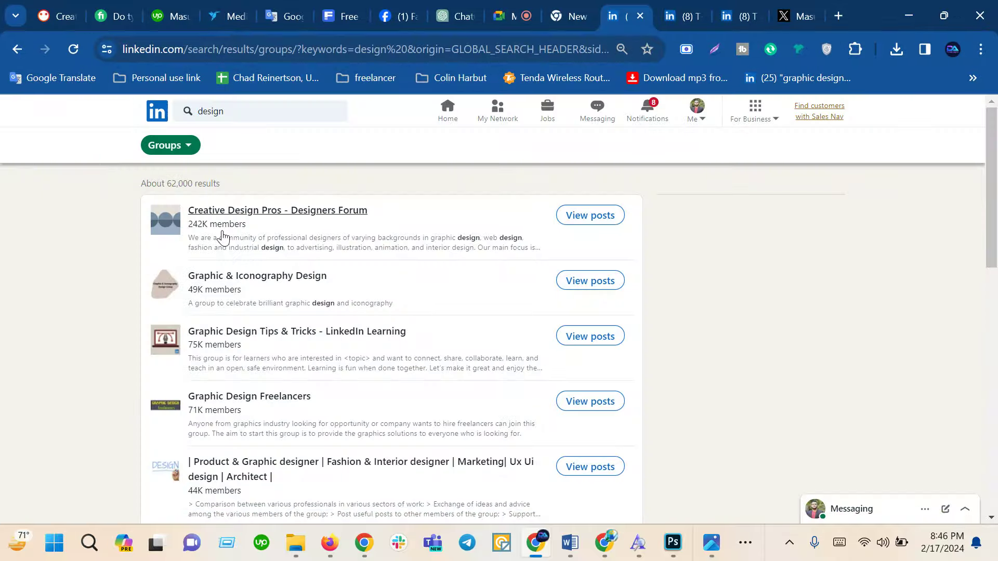
right_click(235, 209)
left_click(265, 219)
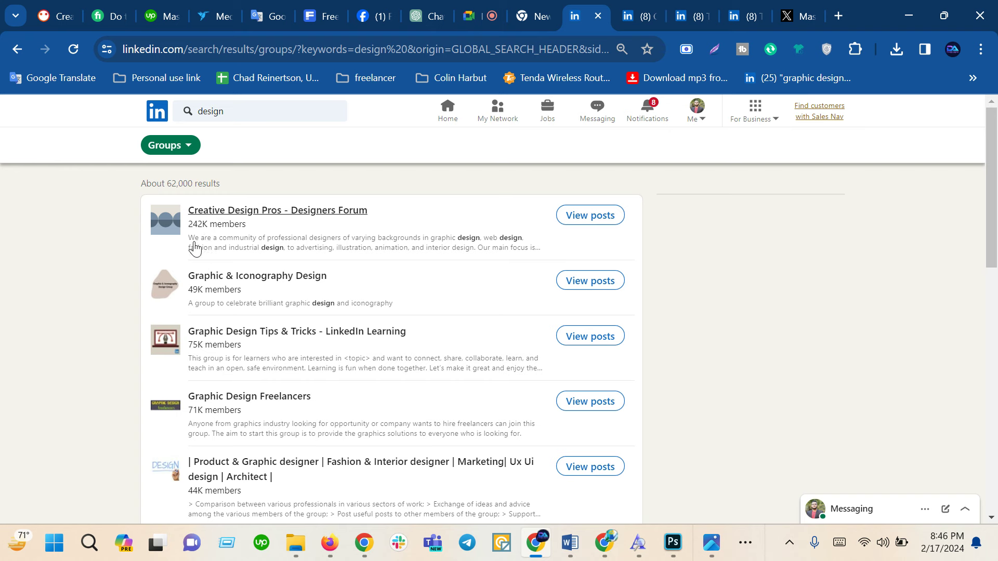
right_click(203, 283)
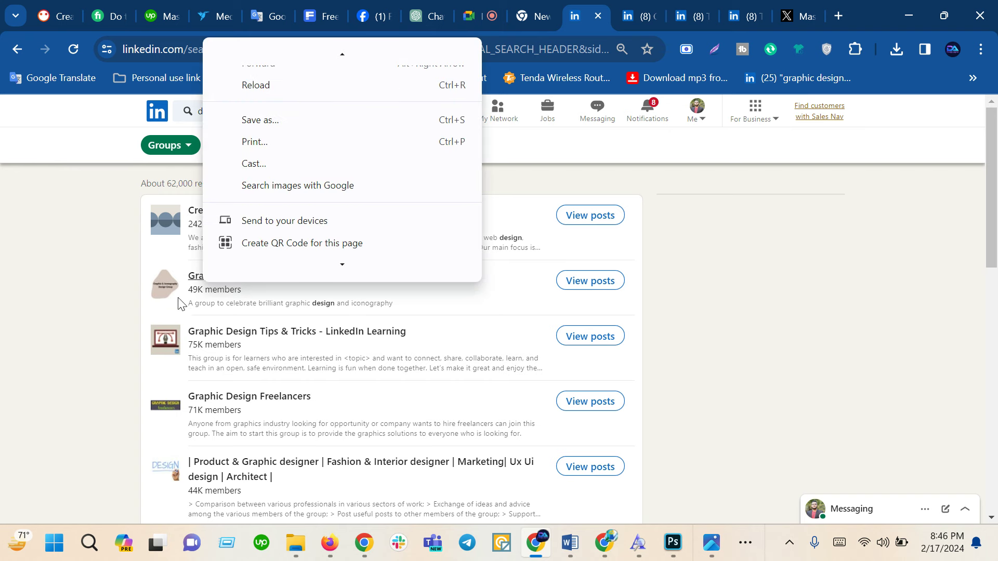
left_click(494, 292)
- Open Graphic & Iconography Design and flip through the Creative Design Pros and T-Shirt Professionals group tabs
left_click(488, 291)
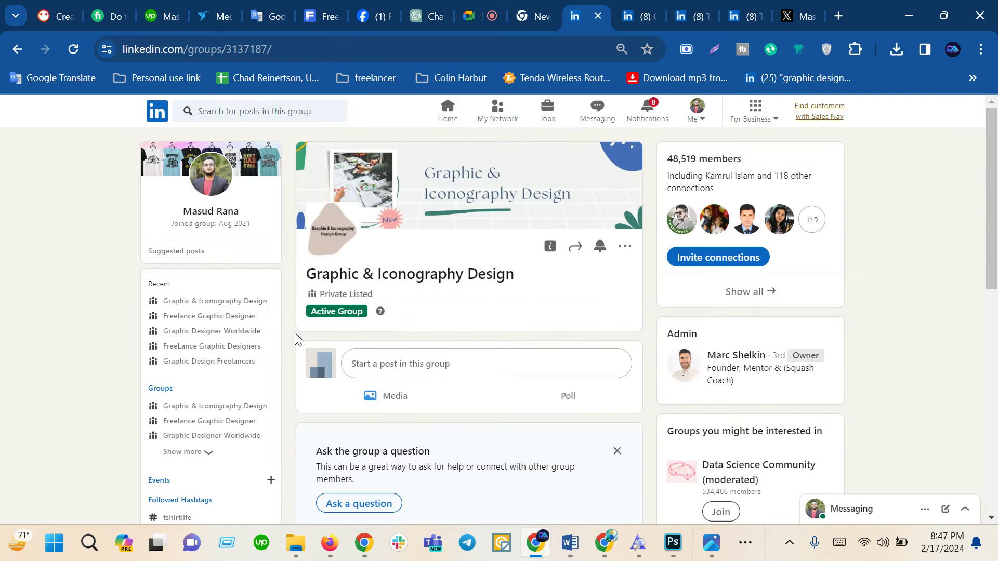
left_click(636, 10)
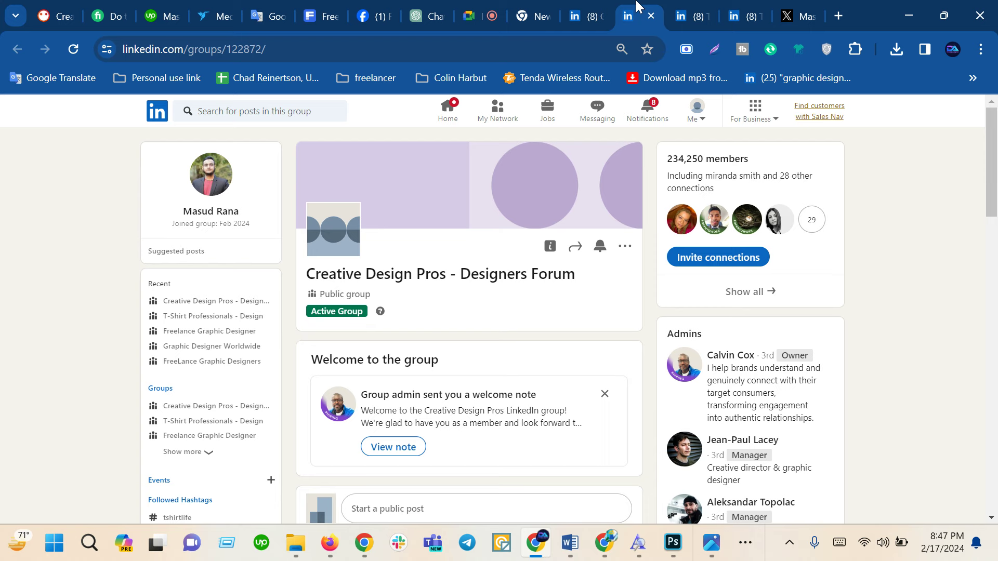
left_click(691, 7)
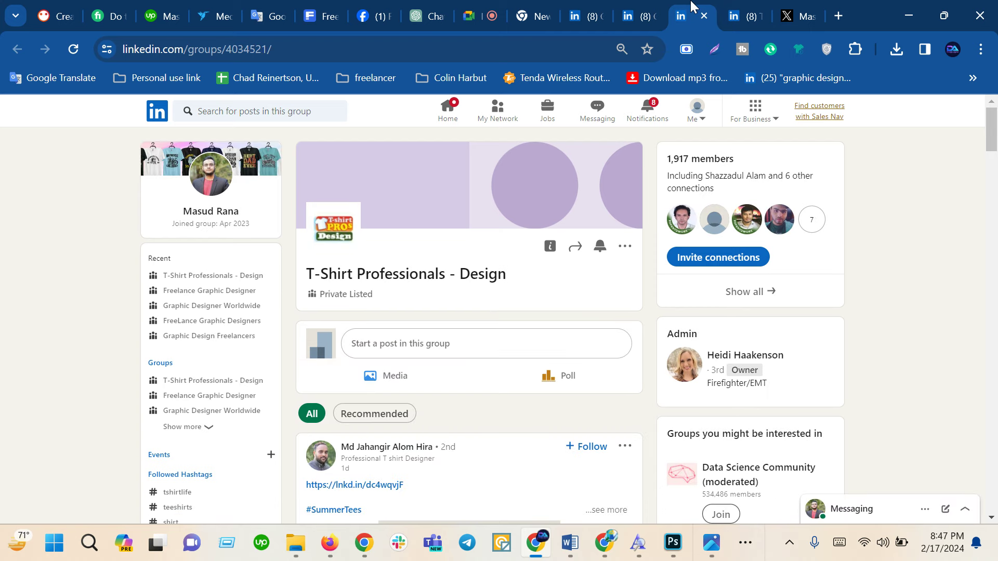
left_click(598, 9)
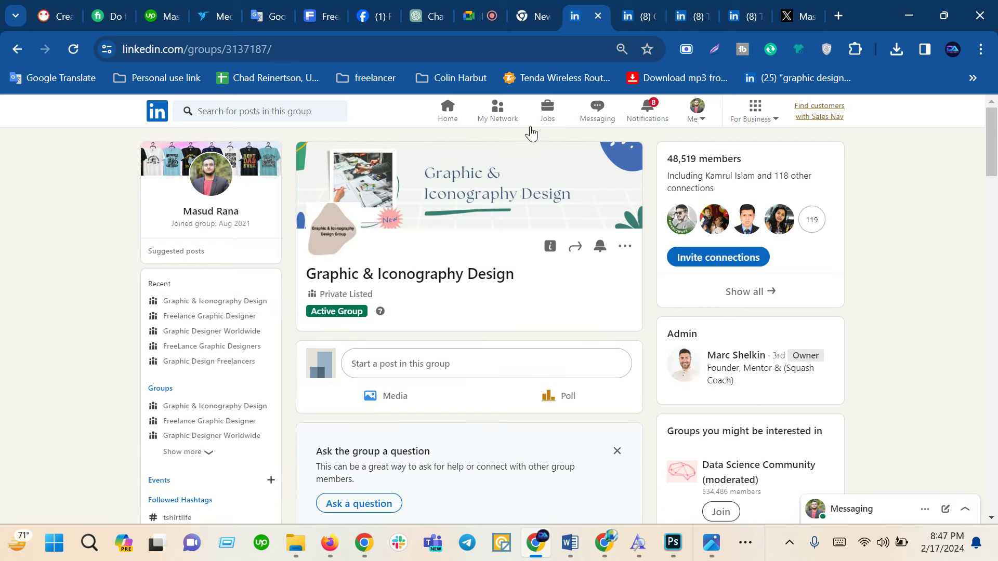
left_click(530, 8)
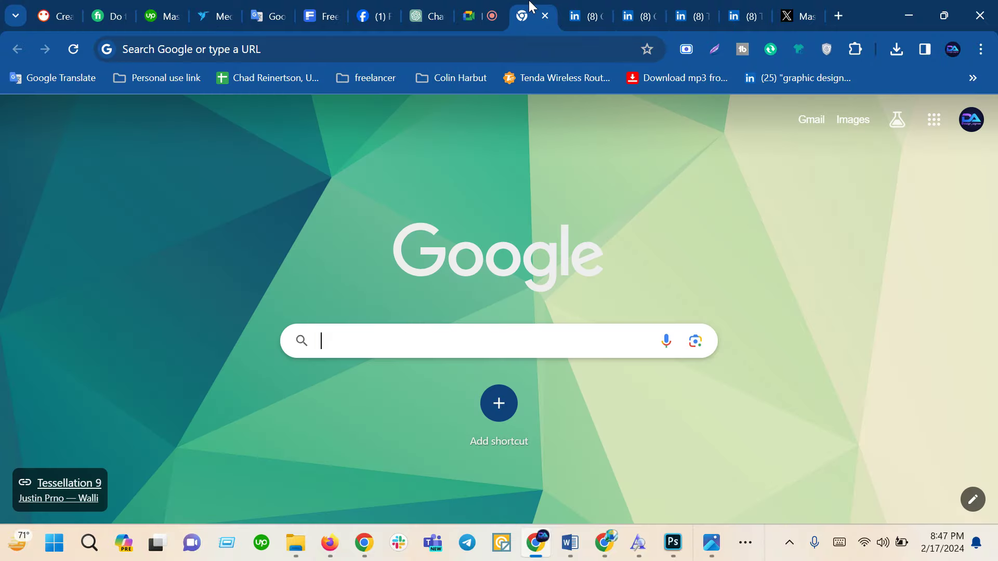
left_click(610, 7)
- Go back to the 'design' group results and load the next page
left_click(19, 50)
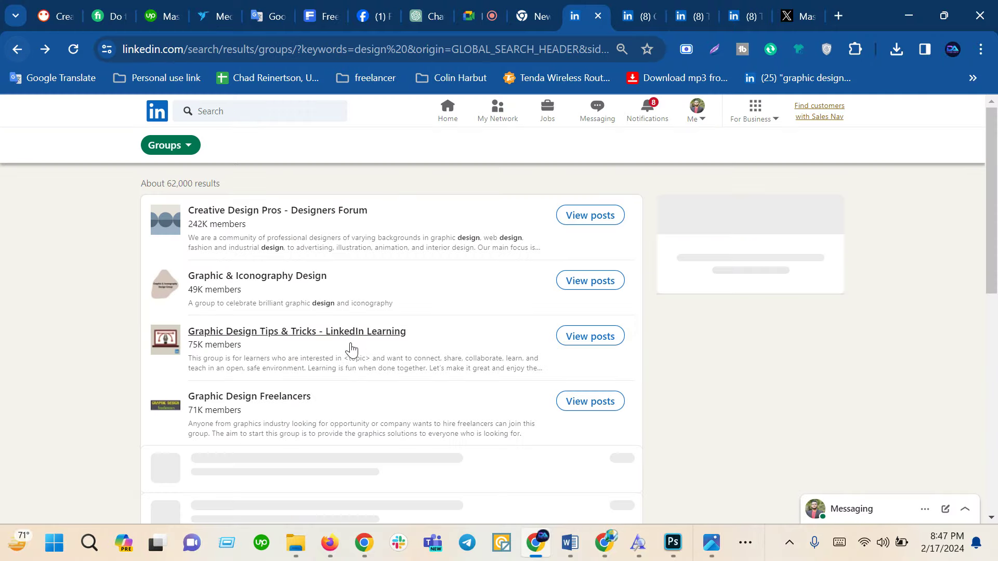
scroll(307, 439, "down", 5)
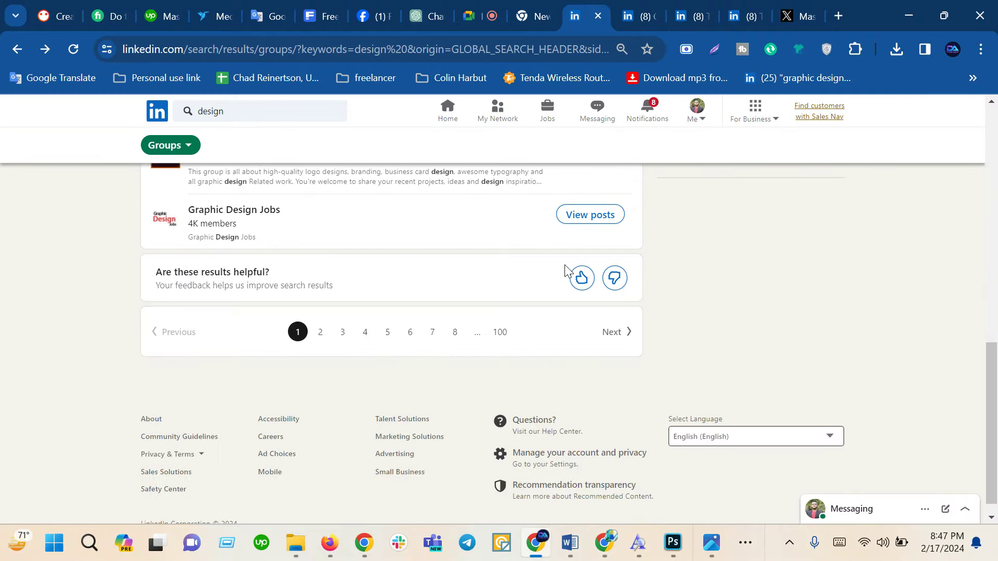
left_click(619, 336)
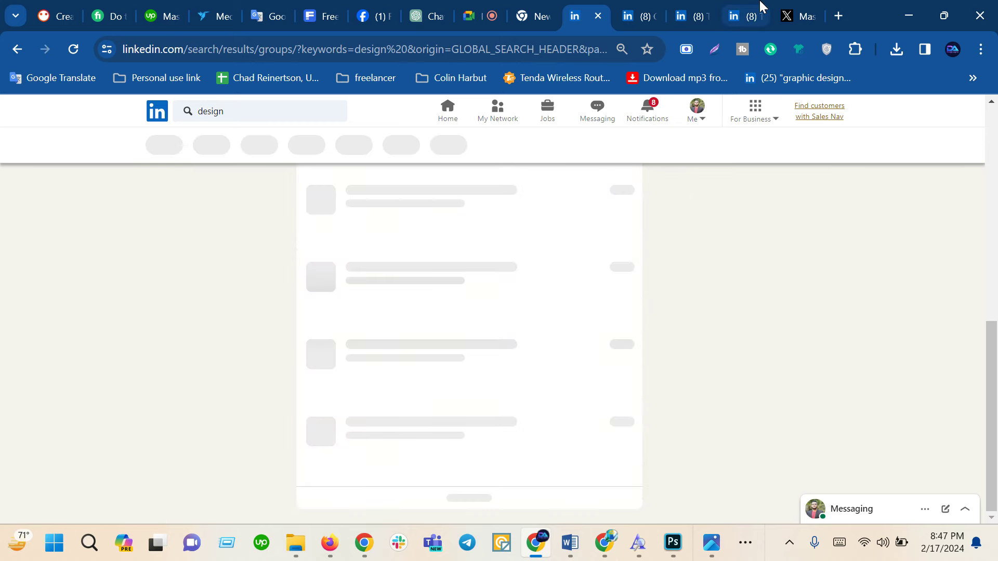
- Admit the waiting participant in Google Meet, then scroll the new page of group results
left_click(481, 16)
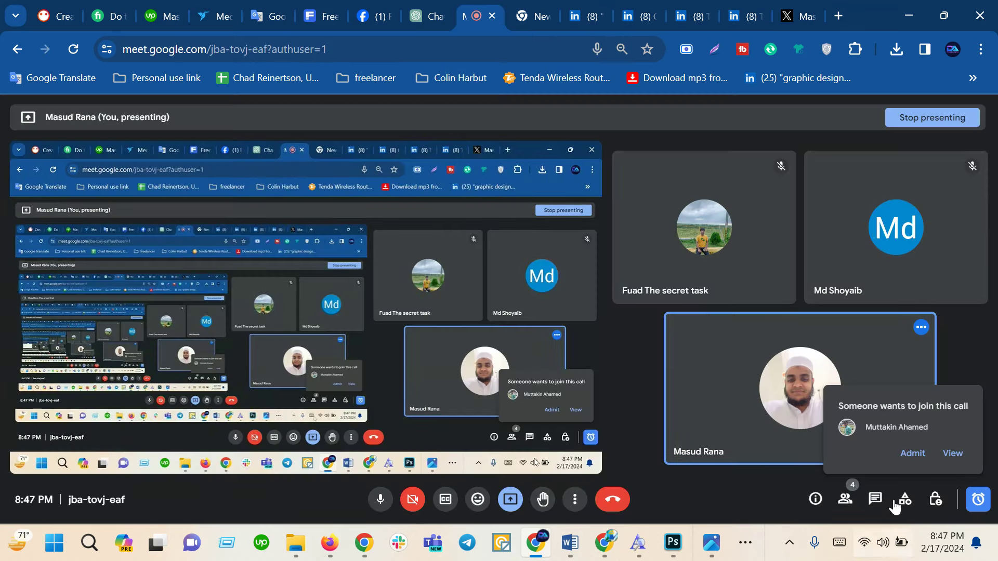
left_click(913, 454)
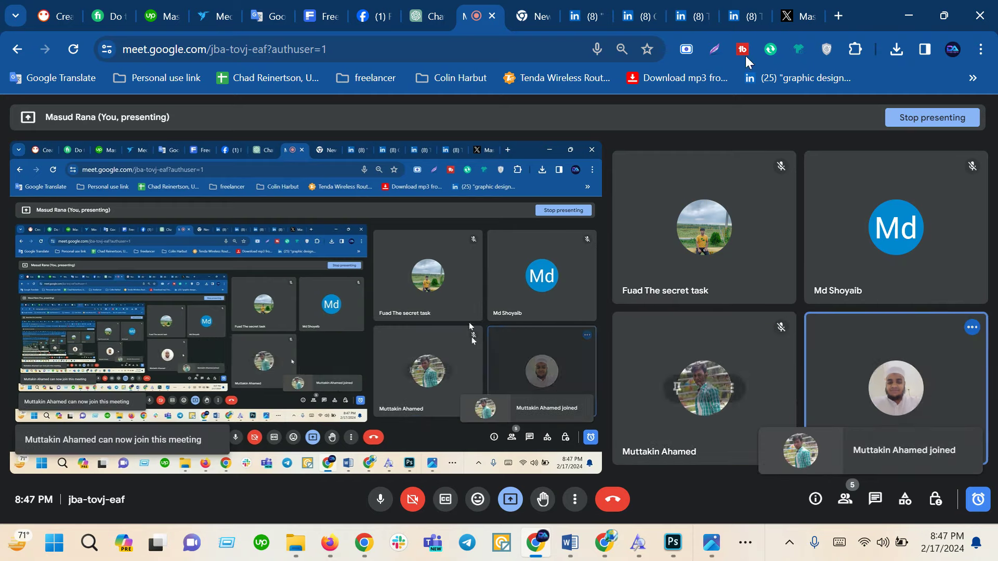
left_click(746, 16)
left_click(576, 12)
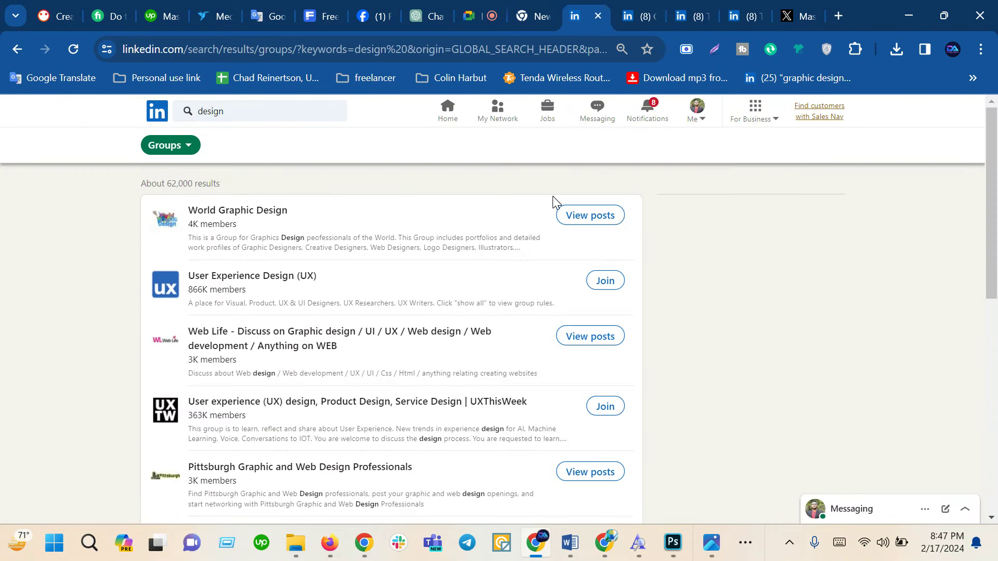
scroll(250, 335, "down", 1)
scroll(250, 336, "down", 2)
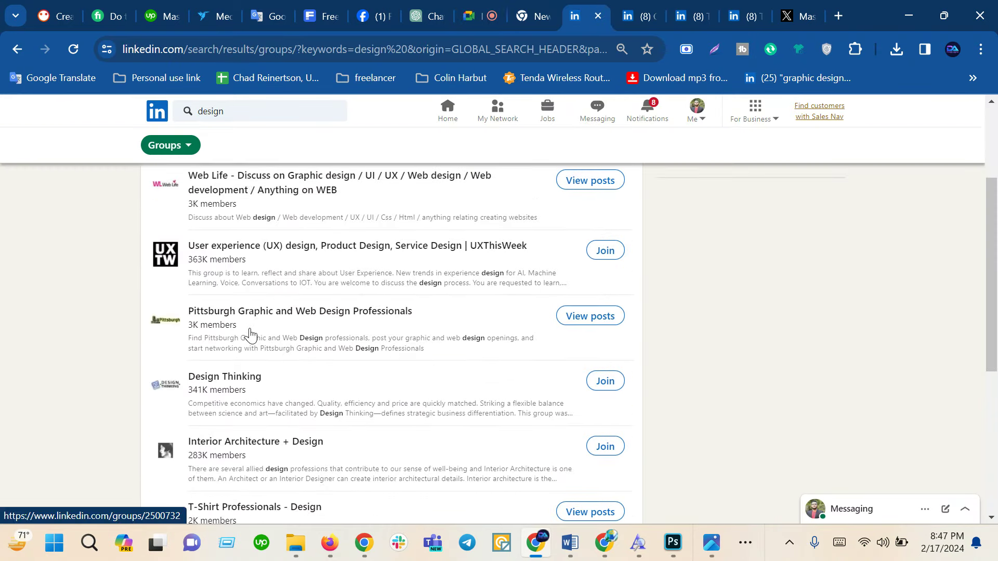
scroll(229, 394, "down", 2)
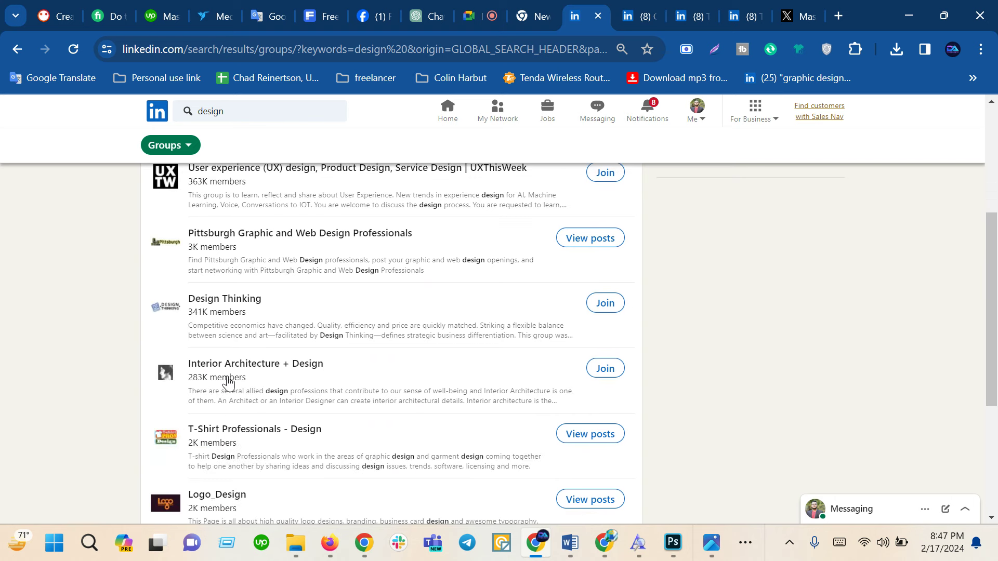
- Request to join the Design Thinking group and dismiss the request-limit notice
left_click(227, 299)
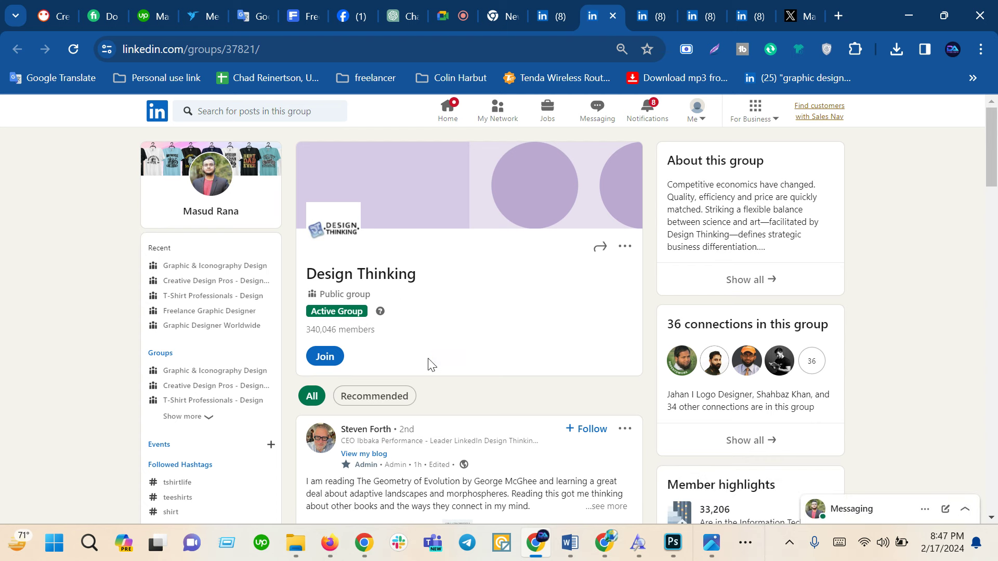
left_click(331, 363)
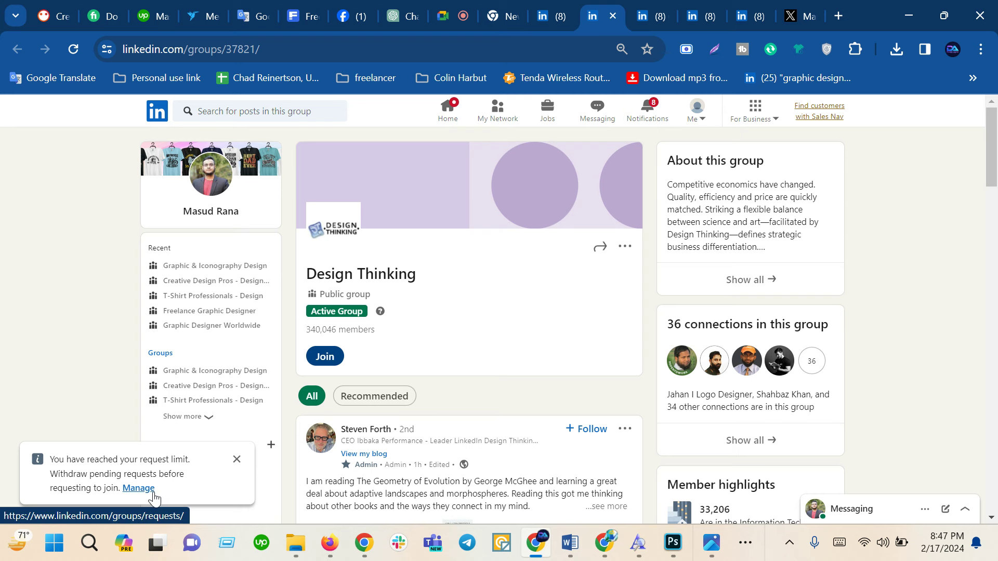
left_click(236, 459)
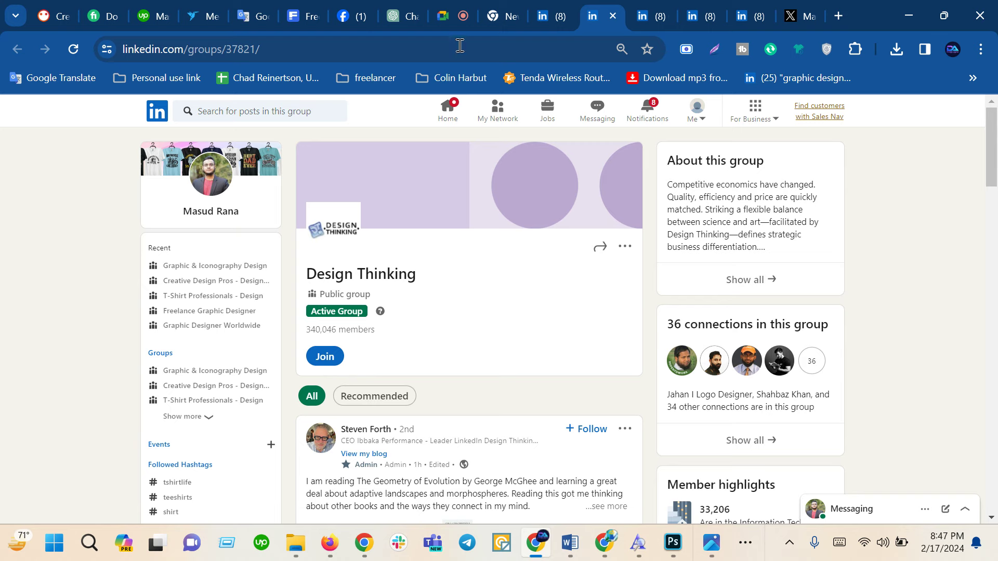
- Glance over the Creative Design Pros tab, then switch to the T-Shirt Professionals - Design group
left_click(642, 15)
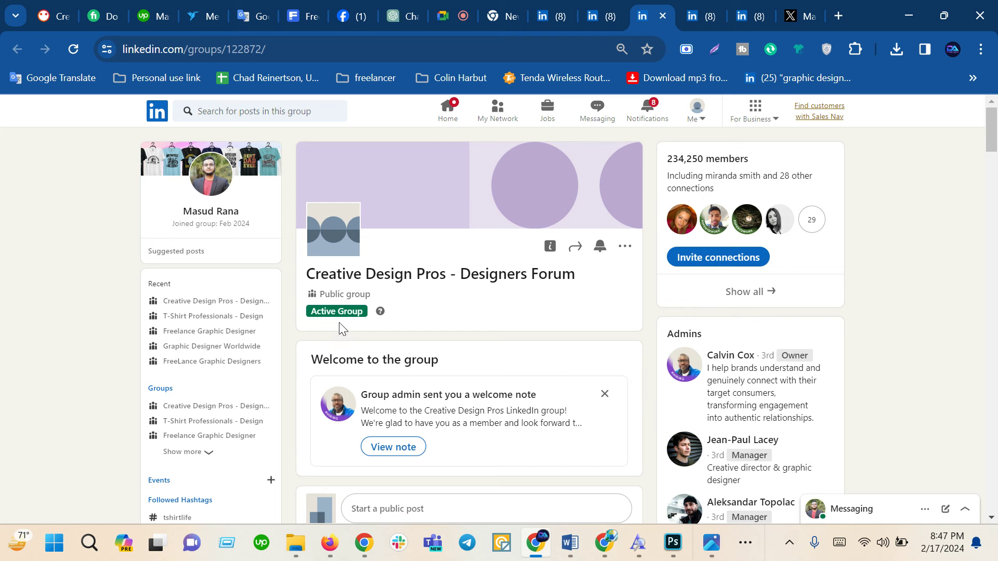
scroll(338, 292, "down", 1)
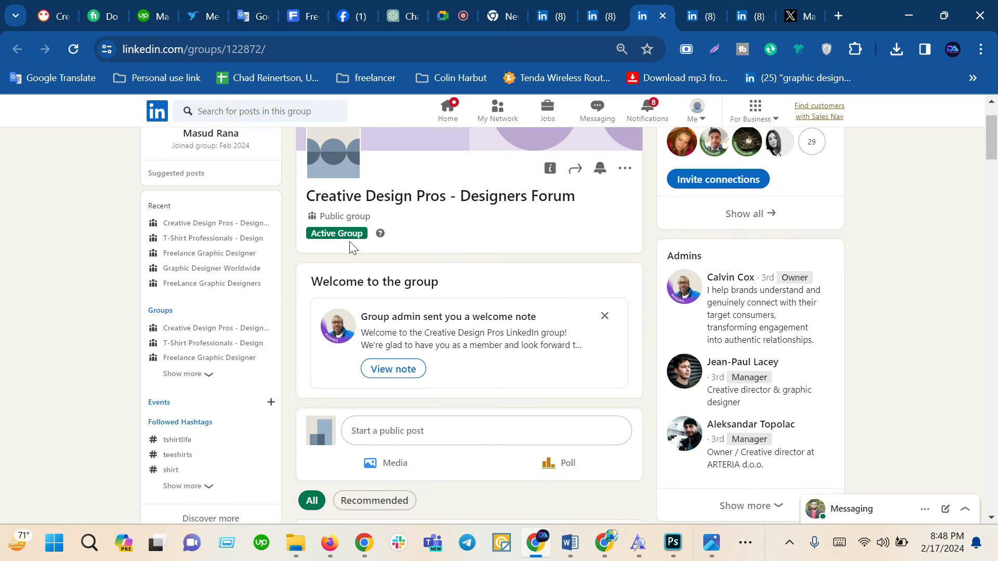
scroll(349, 243, "up", 1)
left_click(692, 17)
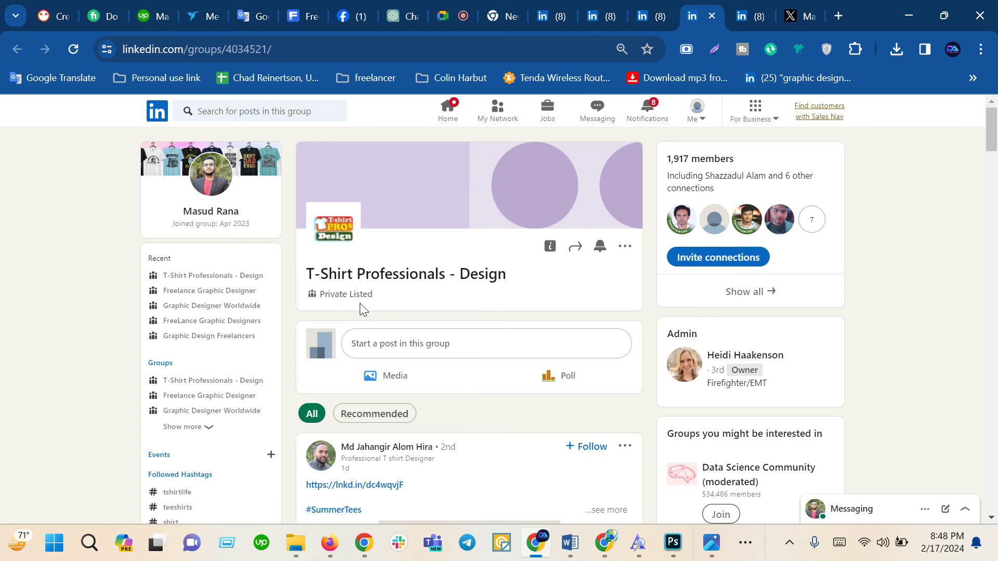
- Open the By and sell Group spreadsheet from bookmarks, then close it
left_click(832, 12)
left_click(161, 74)
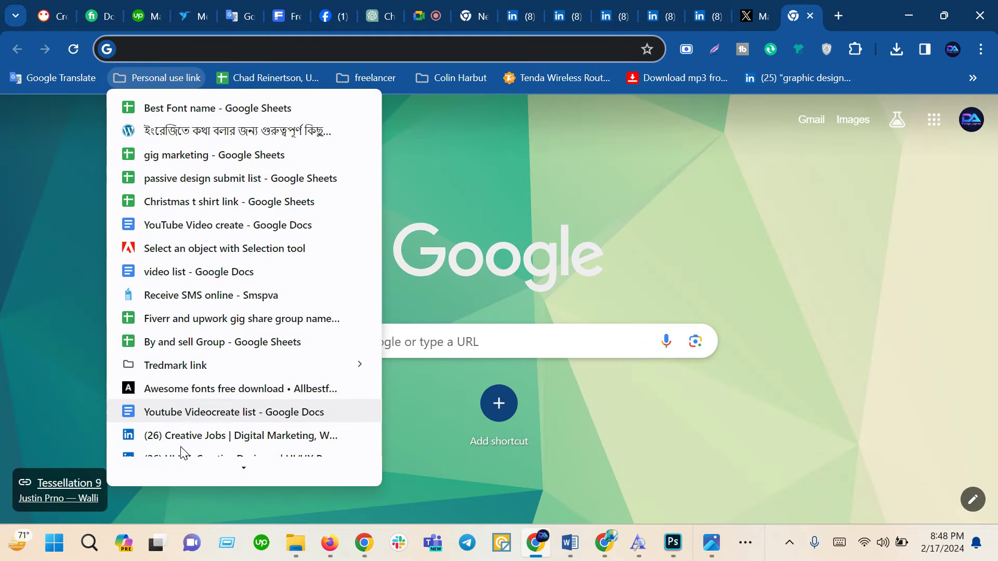
scroll(181, 453, "down", 2)
scroll(192, 418, "down", 1)
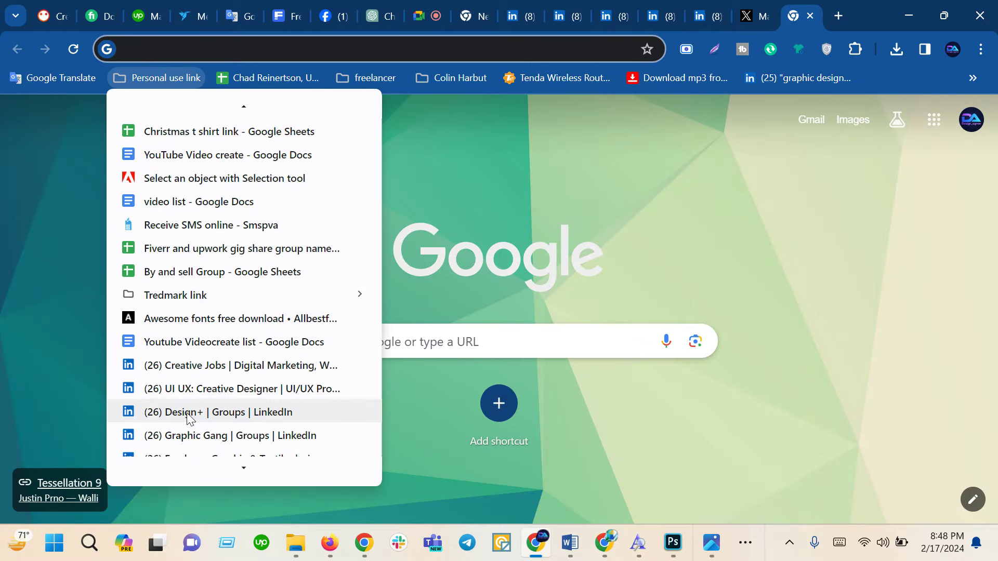
left_click(203, 275)
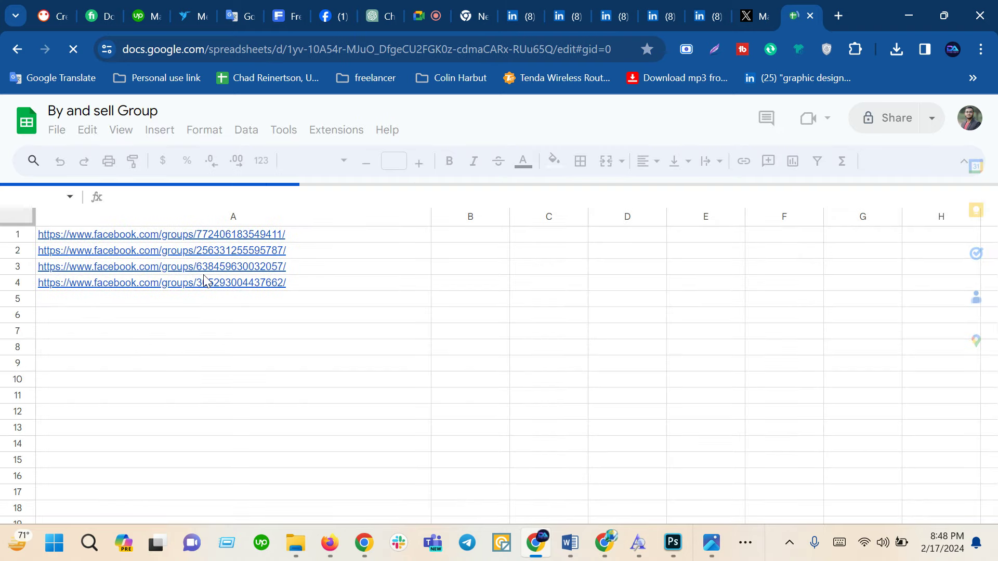
scroll(350, 386, "down", 9)
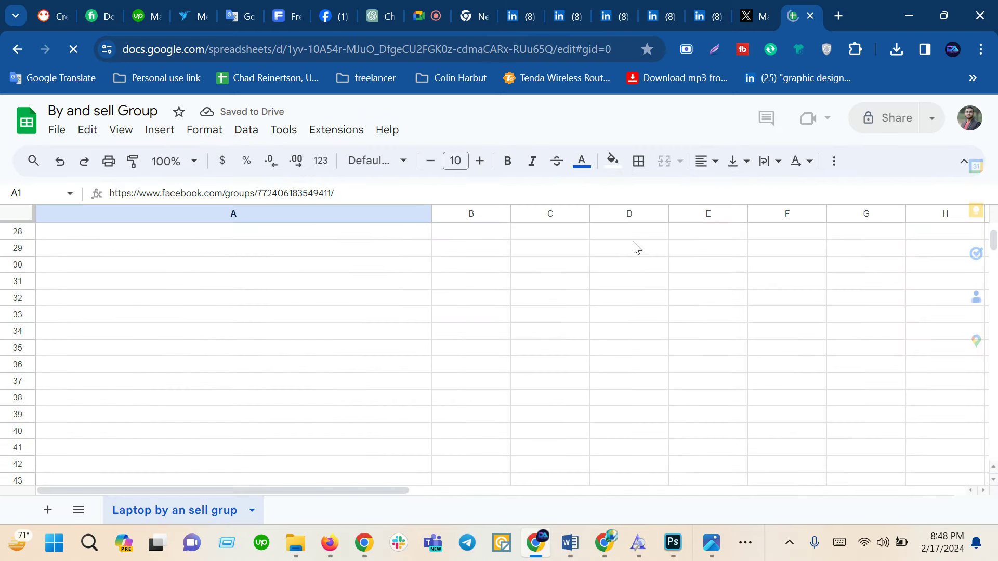
left_click(810, 16)
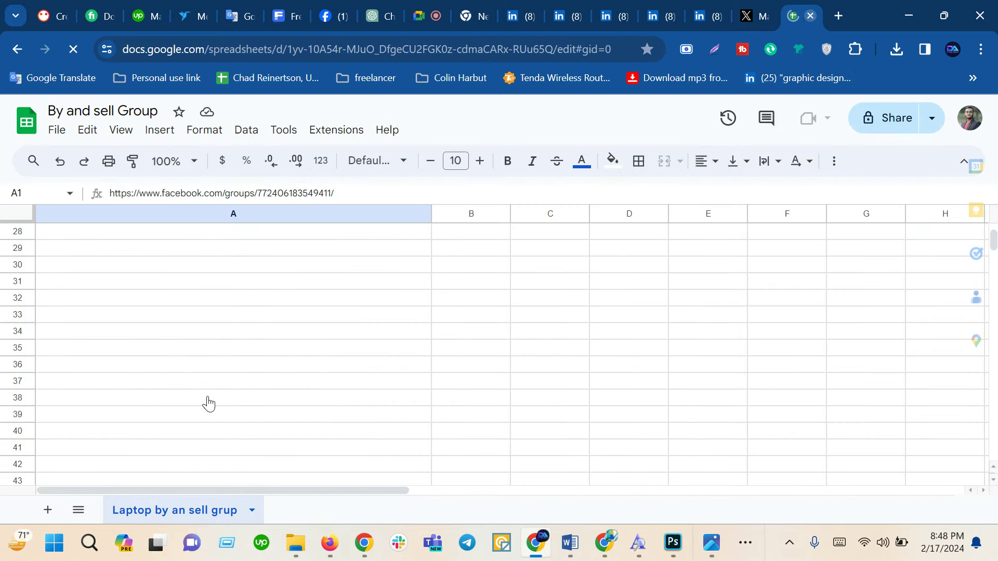
- Open the 'Fiverr and upwork gig share group name' sheet from bookmarks and scroll through it
left_click(838, 16)
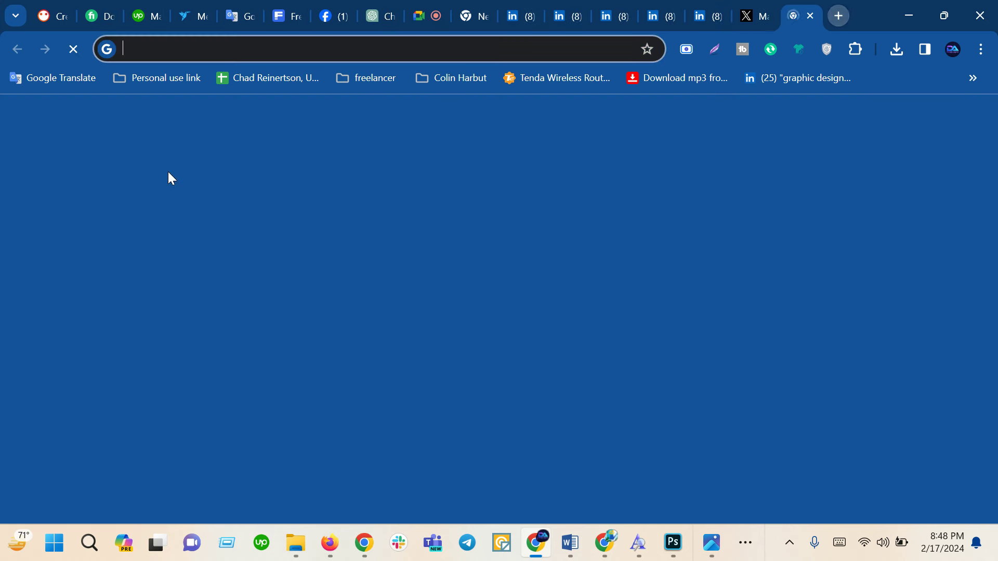
left_click(164, 68)
scroll(183, 447, "down", 2)
scroll(183, 452, "up", 1)
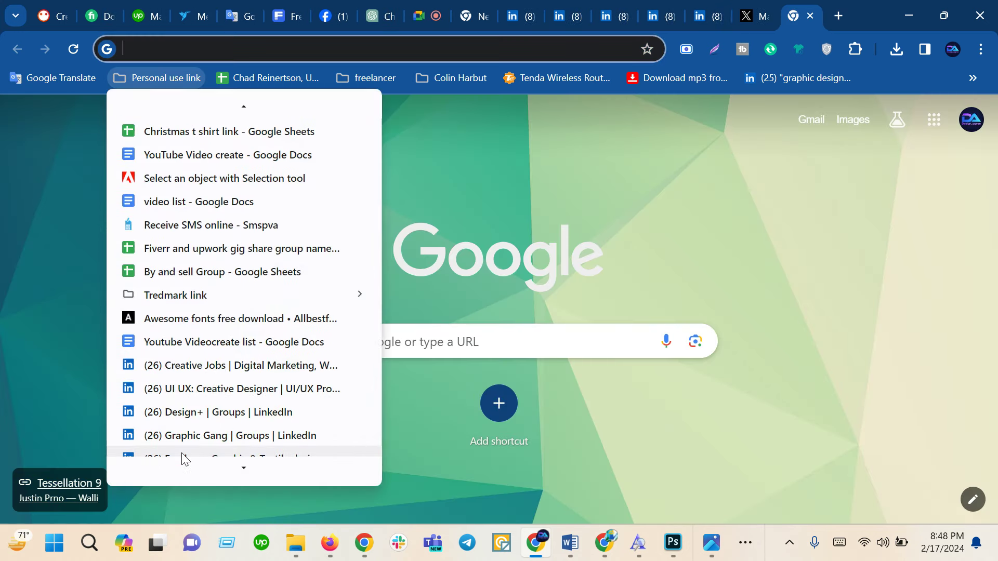
left_click(197, 252)
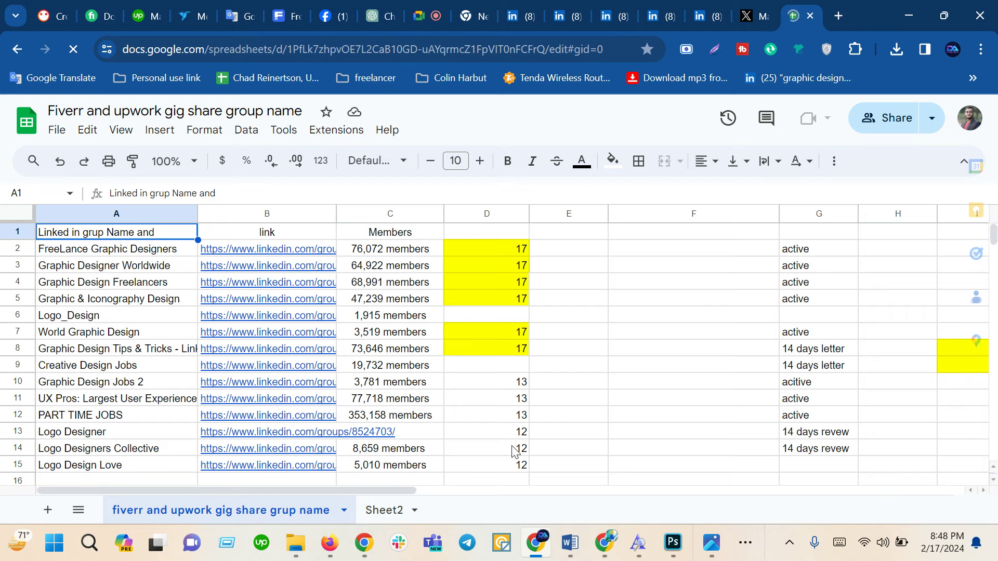
scroll(512, 458, "down", 3)
scroll(512, 457, "down", 4)
scroll(512, 457, "down", 2)
scroll(624, 410, "down", 2)
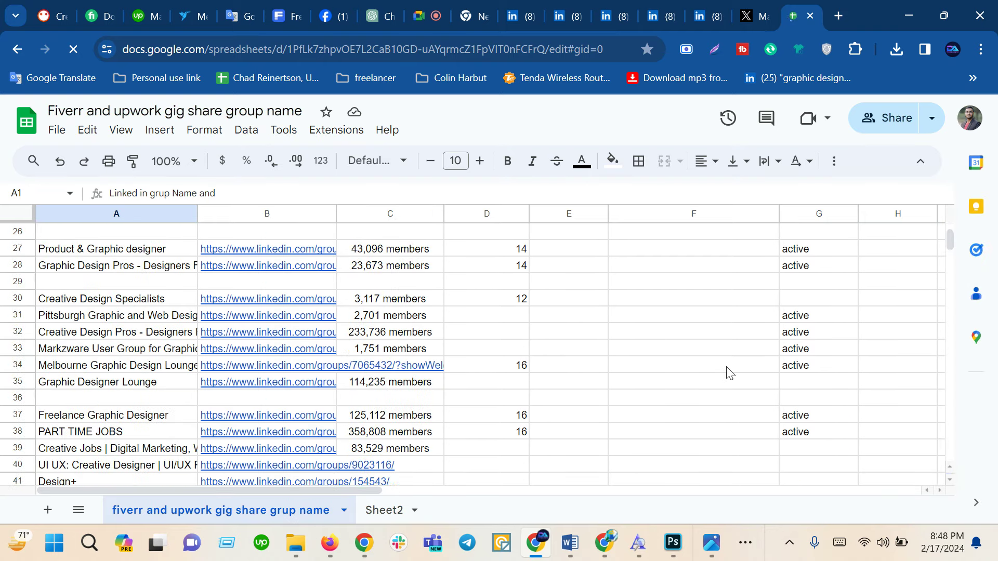
scroll(754, 359, "up", 8)
scroll(809, 349, "down", 4)
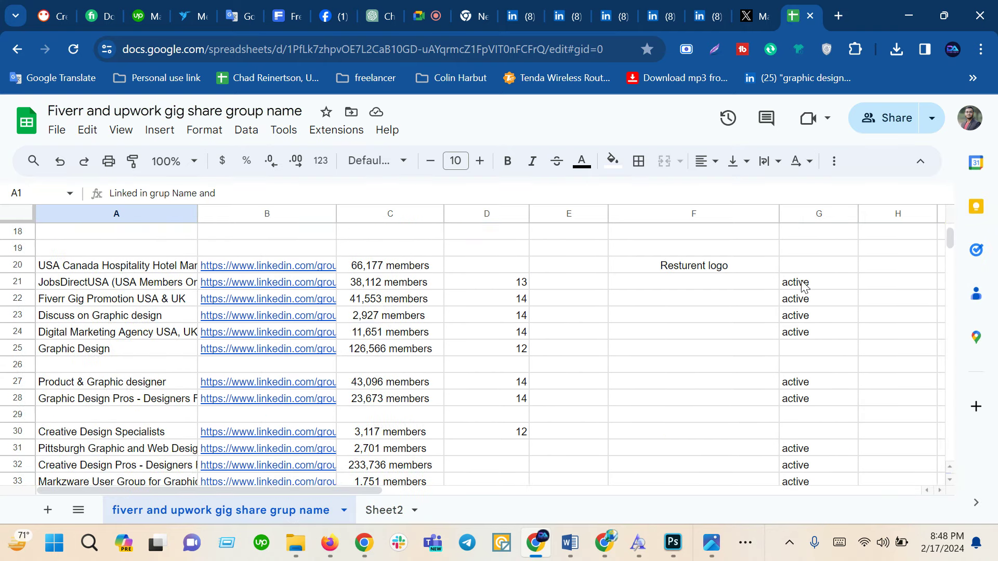
- From the top of the sheet, open cell B2's FreeLance Graphic Designers link in a new tab
scroll(809, 447, "up", 4)
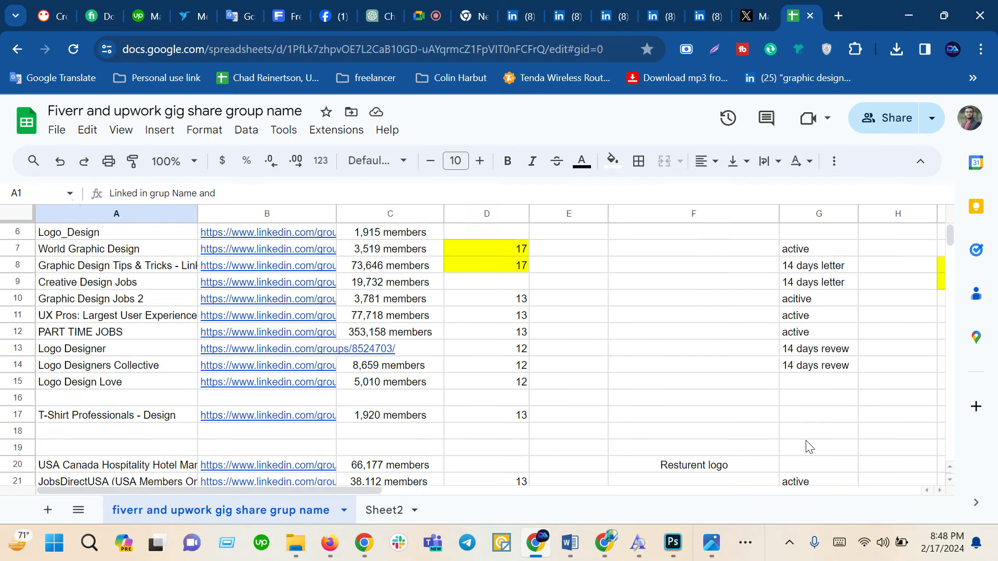
scroll(806, 436, "up", 1)
scroll(805, 436, "up", 1)
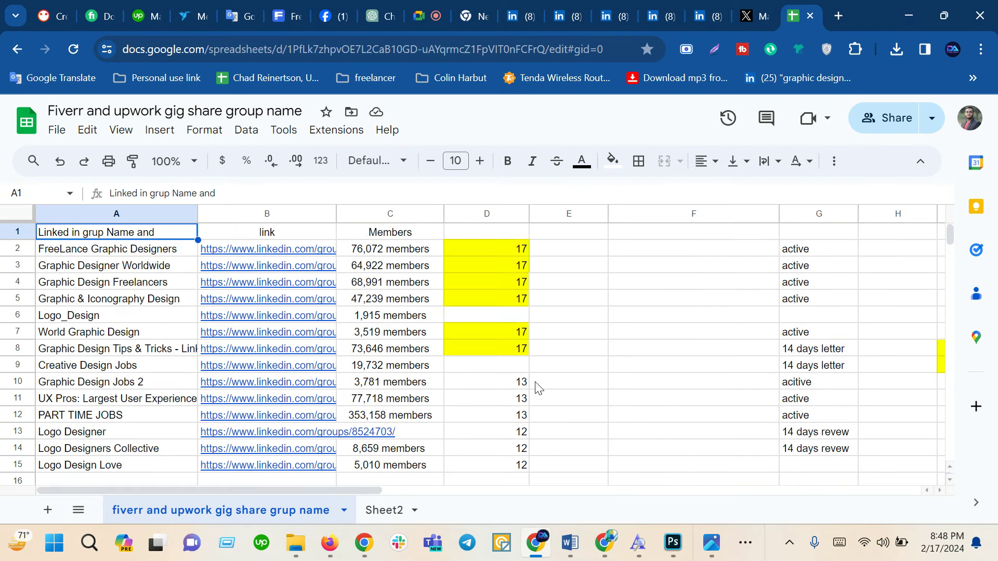
mouse_move(234, 348)
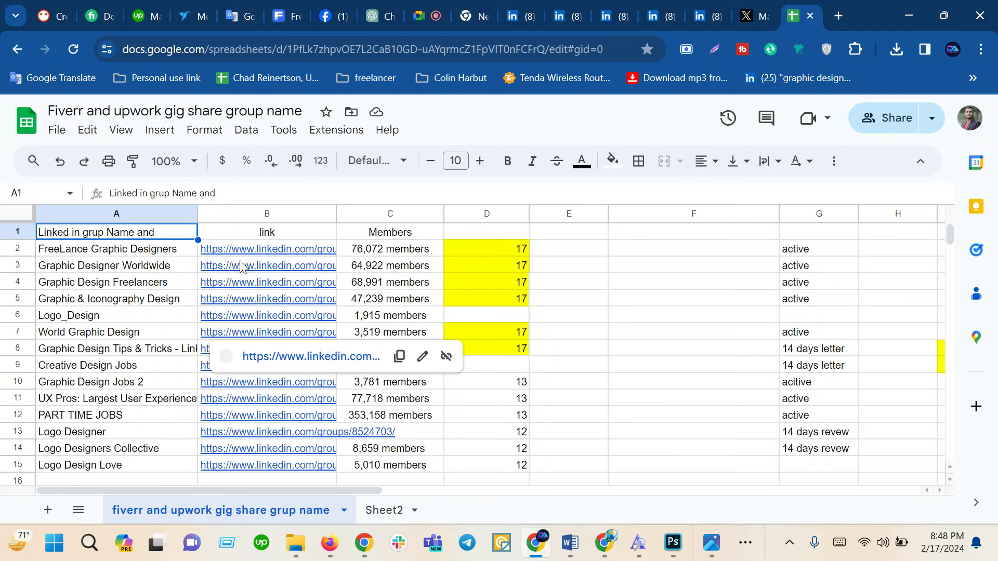
left_click(249, 256)
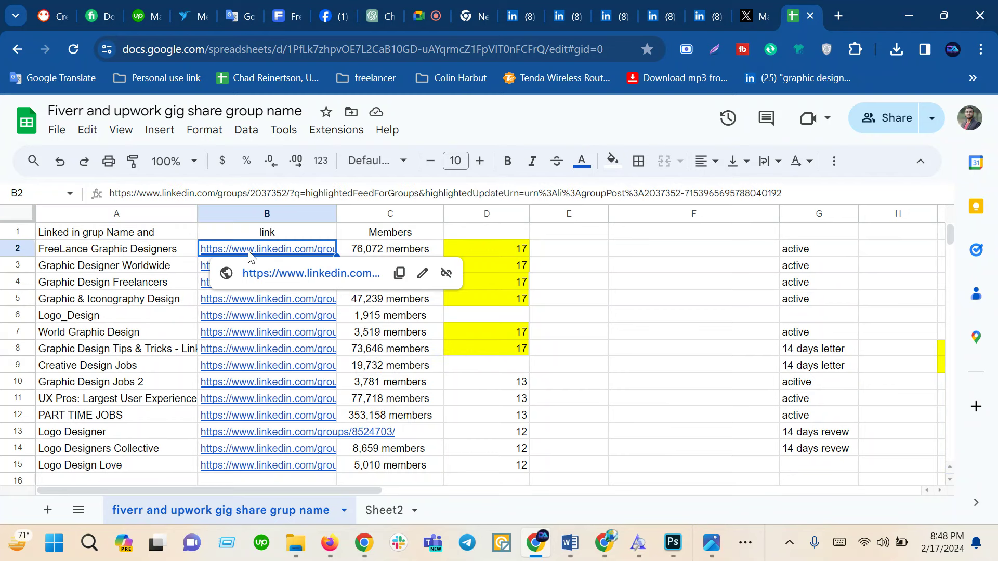
left_click(270, 280)
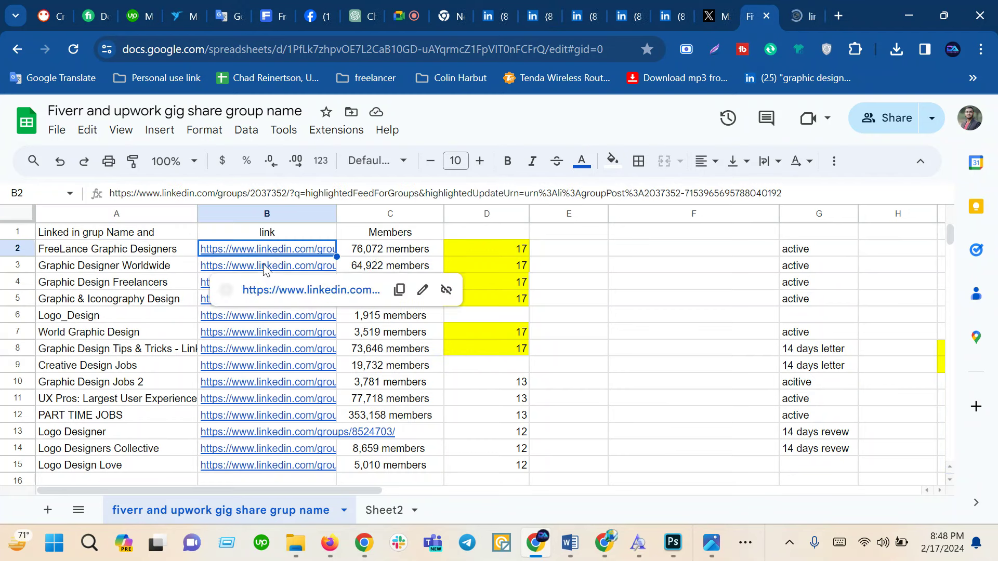
left_click(267, 270)
left_click(300, 292)
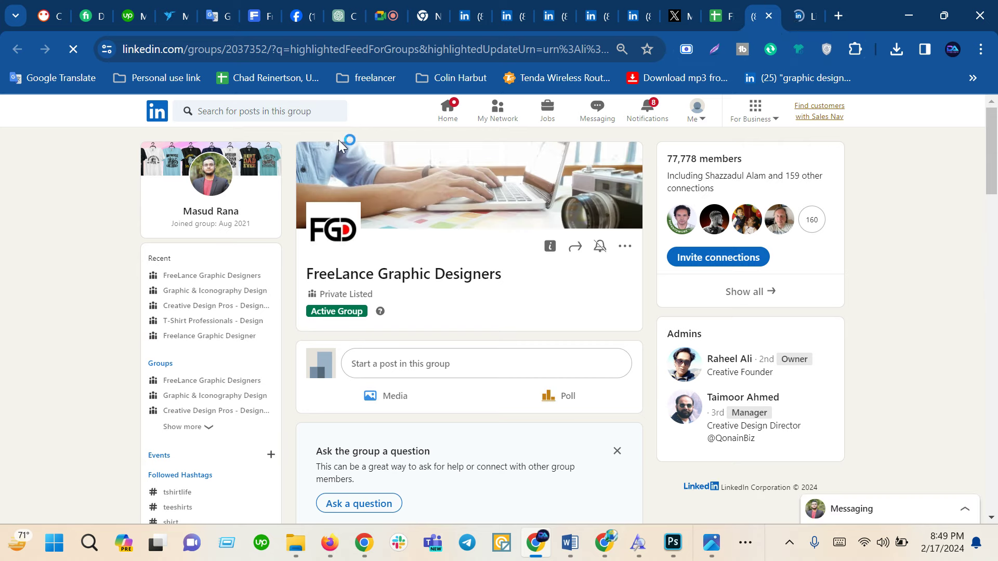
scroll(503, 278, "down", 5)
scroll(403, 306, "up", 4)
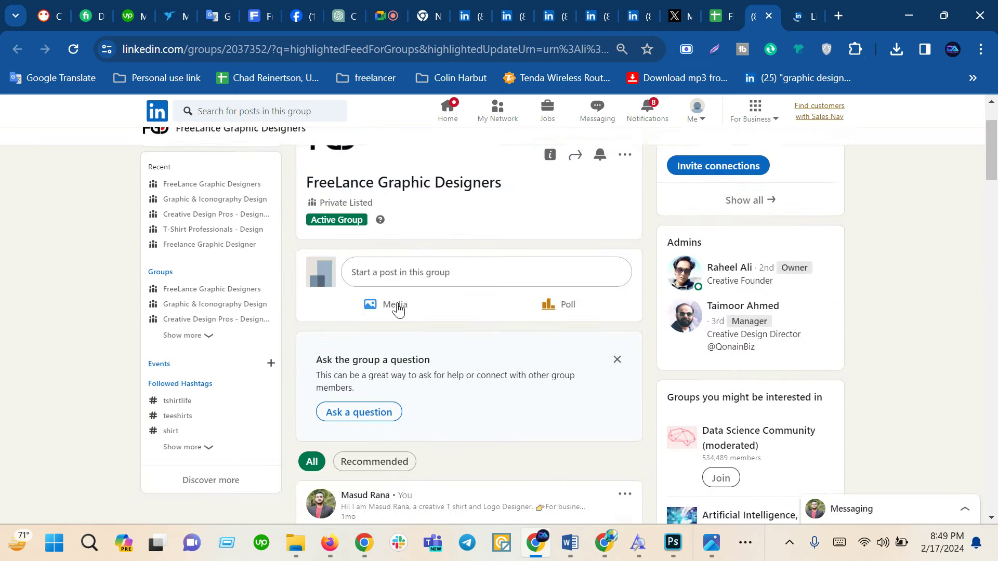
scroll(398, 309, "up", 2)
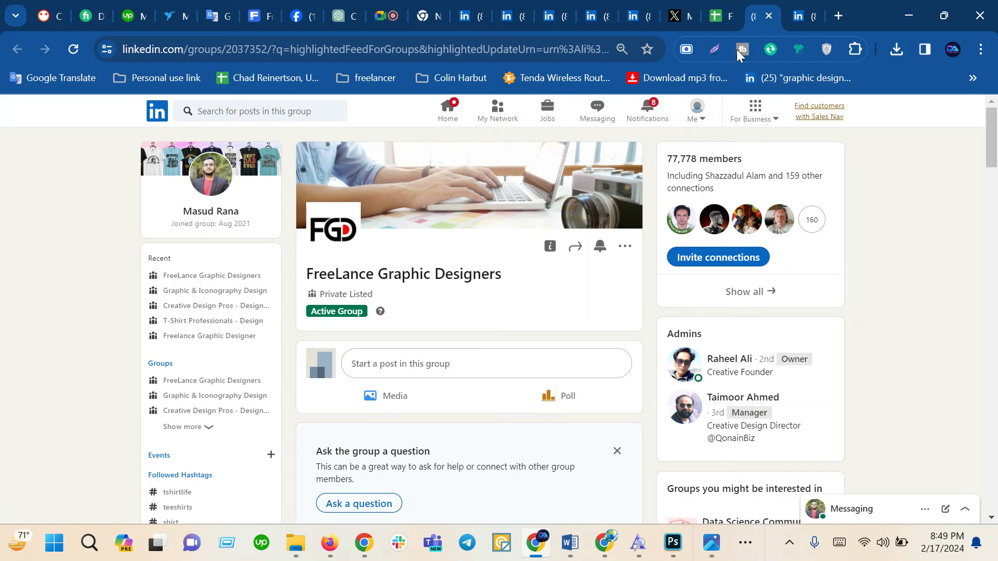
left_click(283, 52)
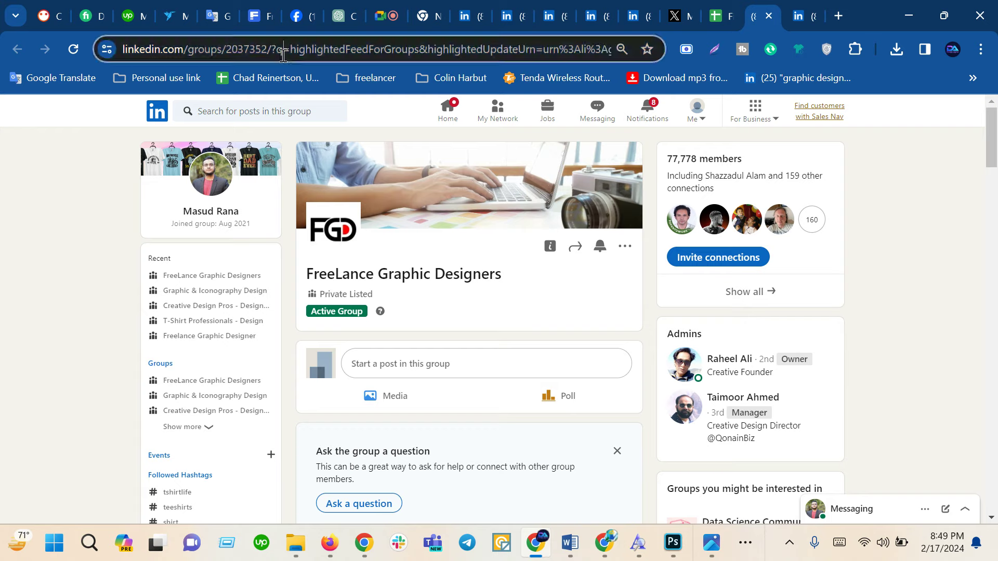
left_click(283, 52)
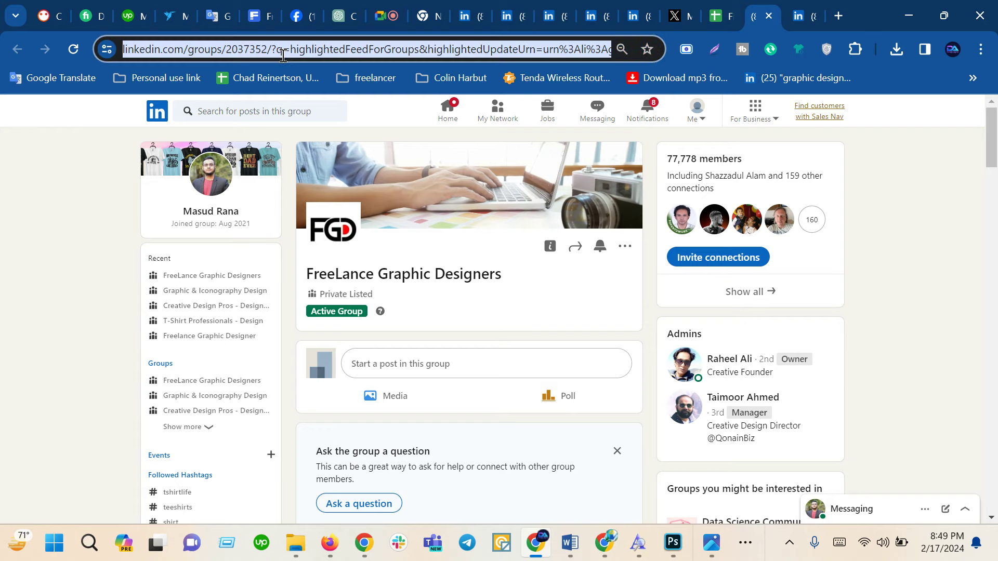
left_click(718, 16)
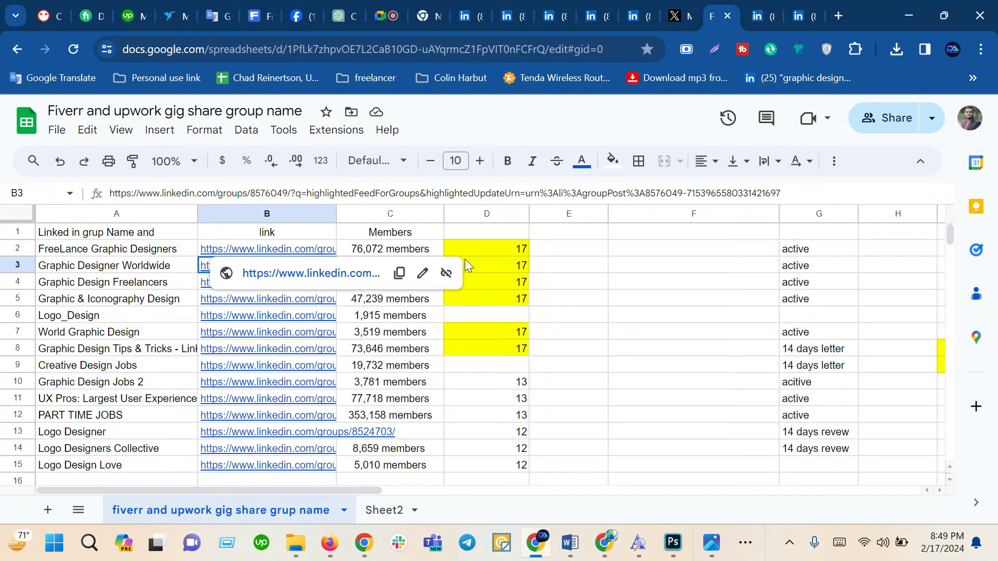
- Review cells C2, G2 and G8 for member count and status, then return to FreeLance Graphic Designers
mouse_move(267, 248)
left_click(389, 255)
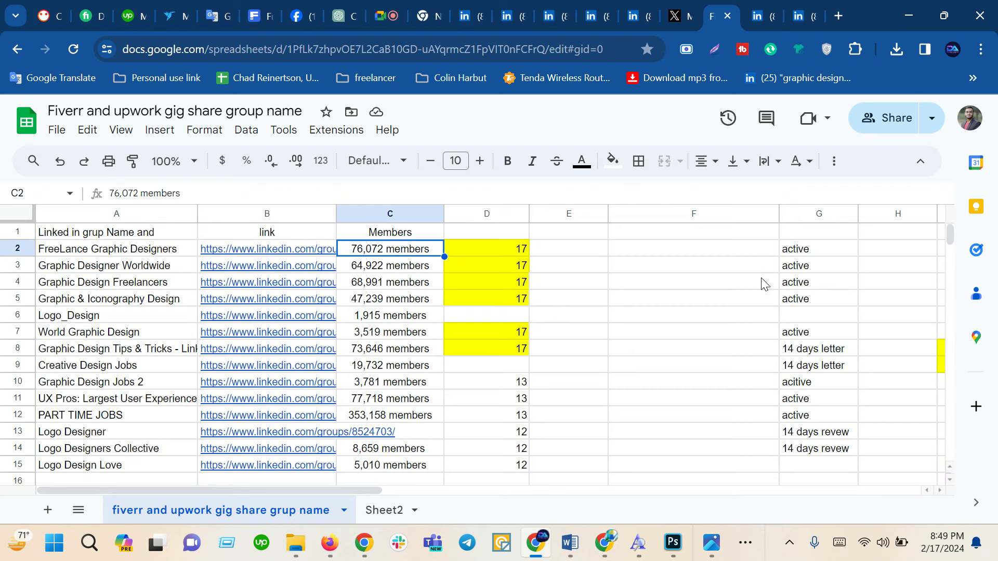
left_click(810, 254)
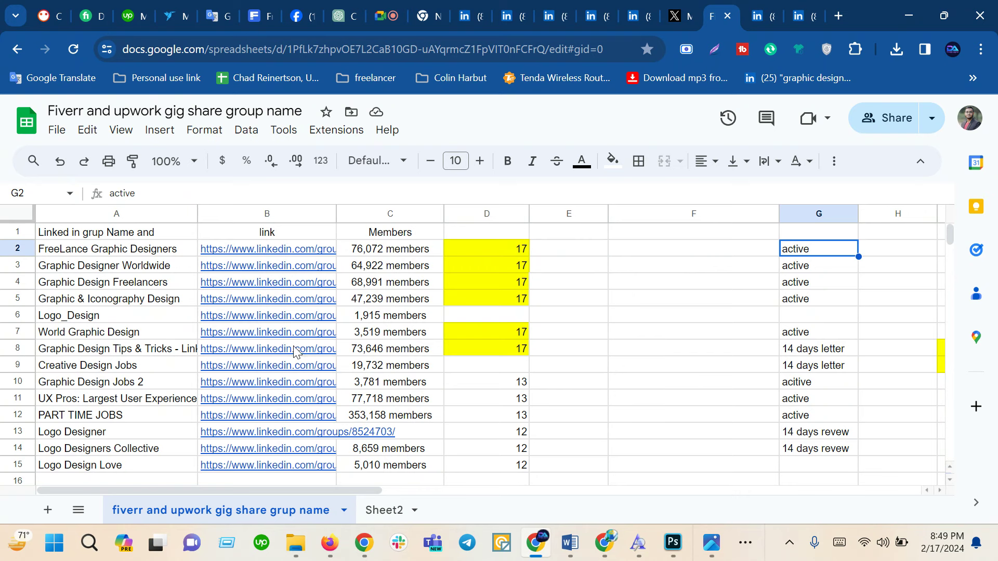
mouse_move(267, 365)
left_click(817, 355)
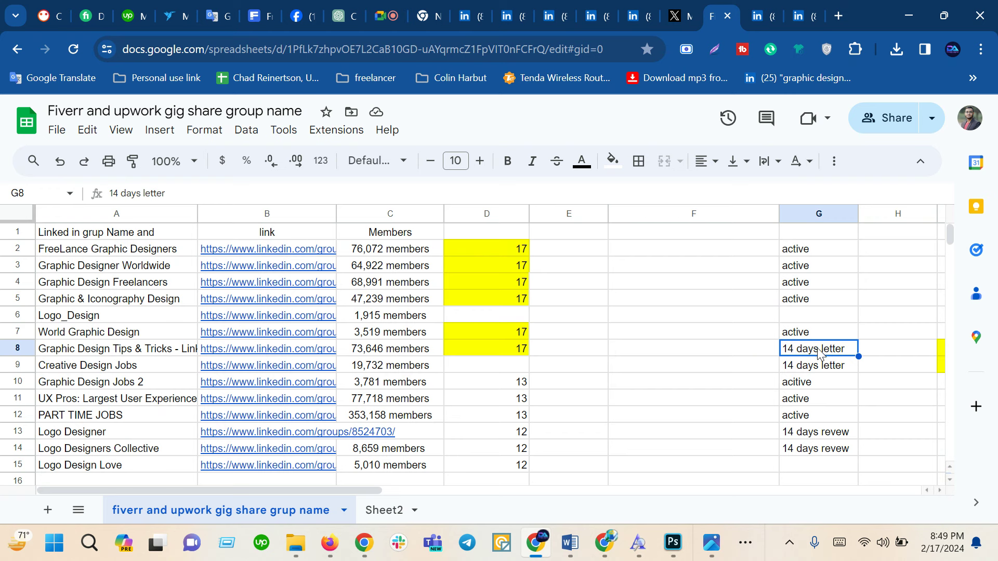
left_click(772, 20)
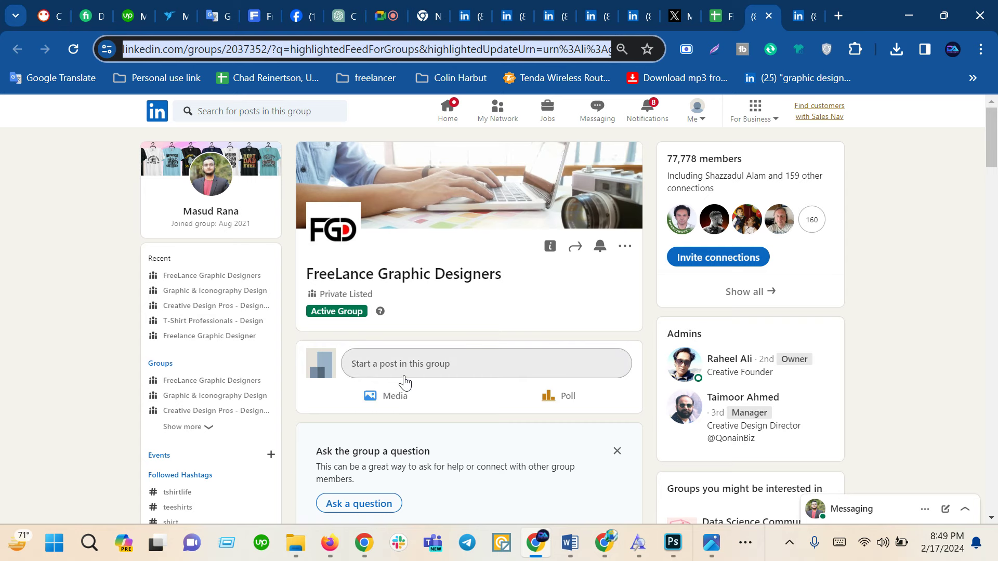
- Open the FreeLance Graphic Designers post composer, then switch to the Upwork tab
left_click(450, 366)
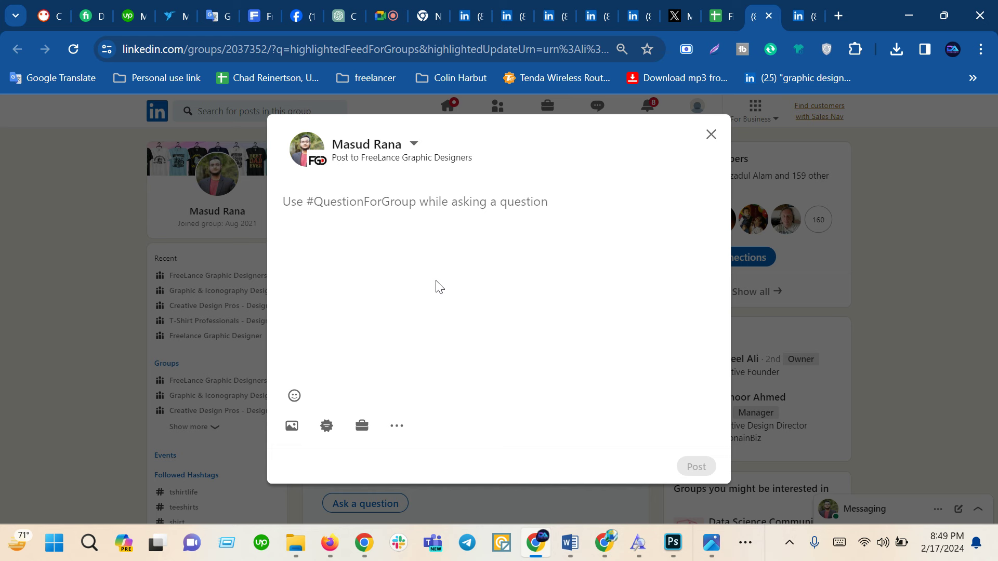
left_click(127, 17)
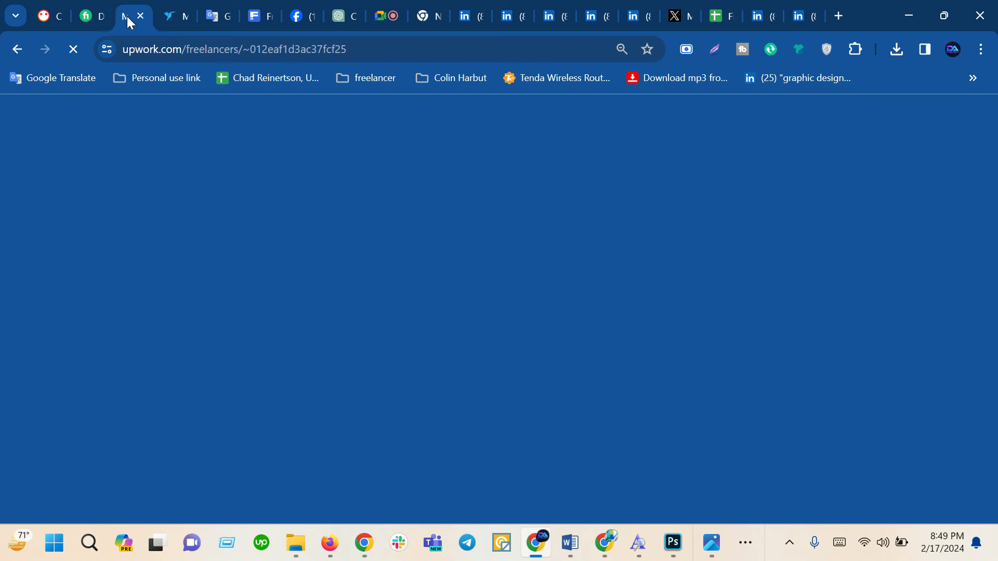
- Copy the gig title 'I will do typography and custom graphic t shirt design' and start a Google search
left_click(82, 18)
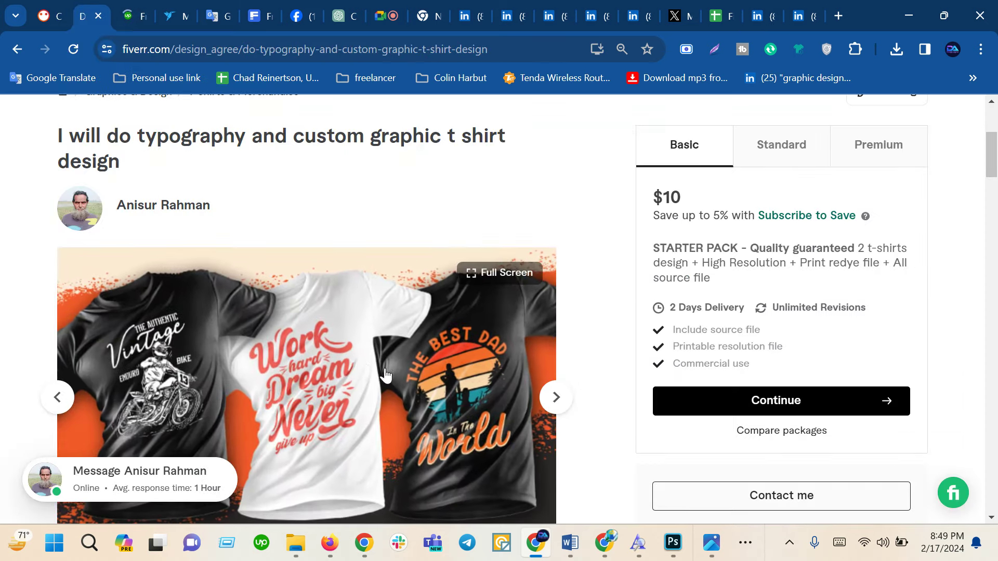
mouse_move(307, 383)
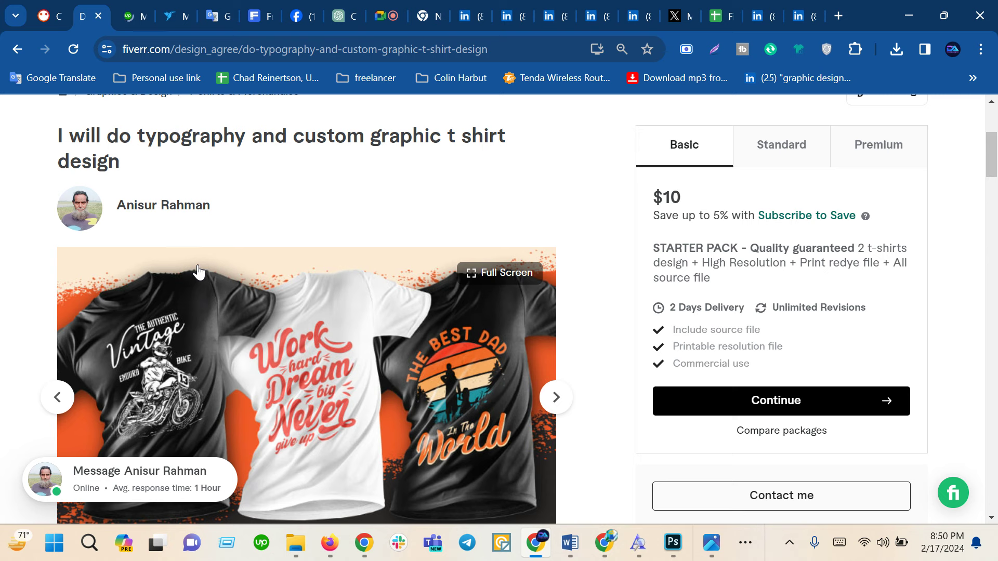
left_click_drag(156, 166, 66, 128)
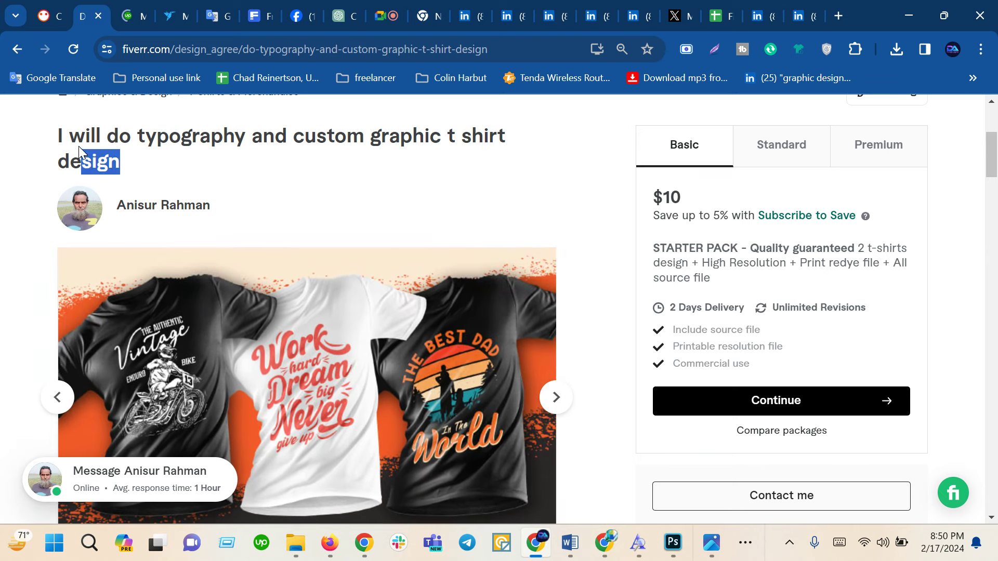
right_click(228, 141)
left_click(245, 162)
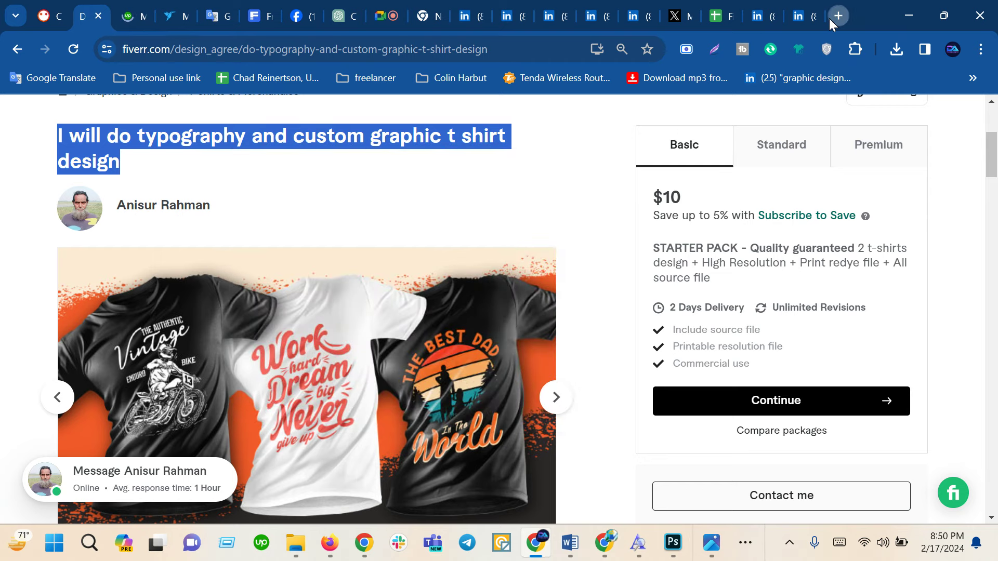
left_click(837, 17)
left_click(442, 334)
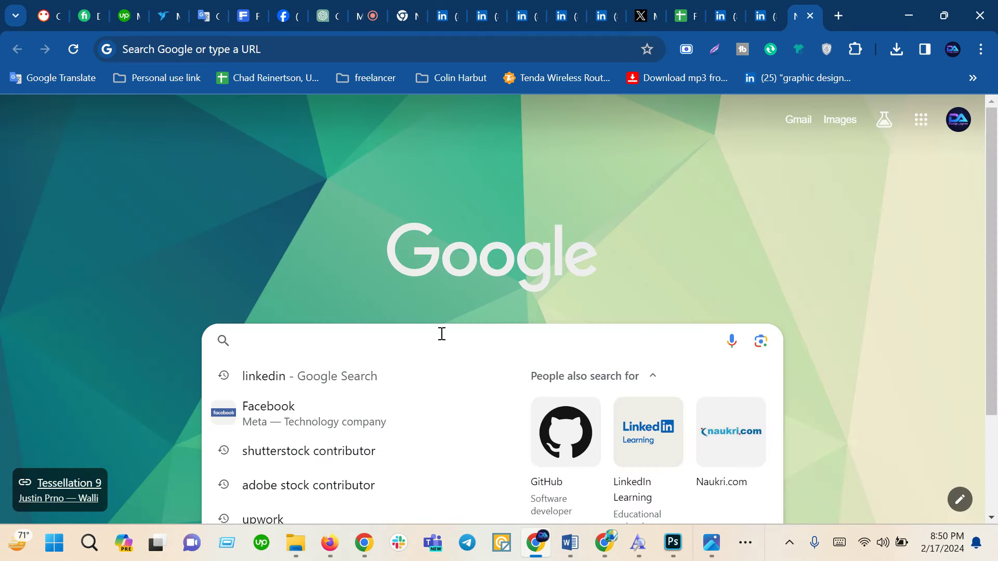
- Search Google for 'cht gpt' and open the ChatGPT site from the results
type("cht g")
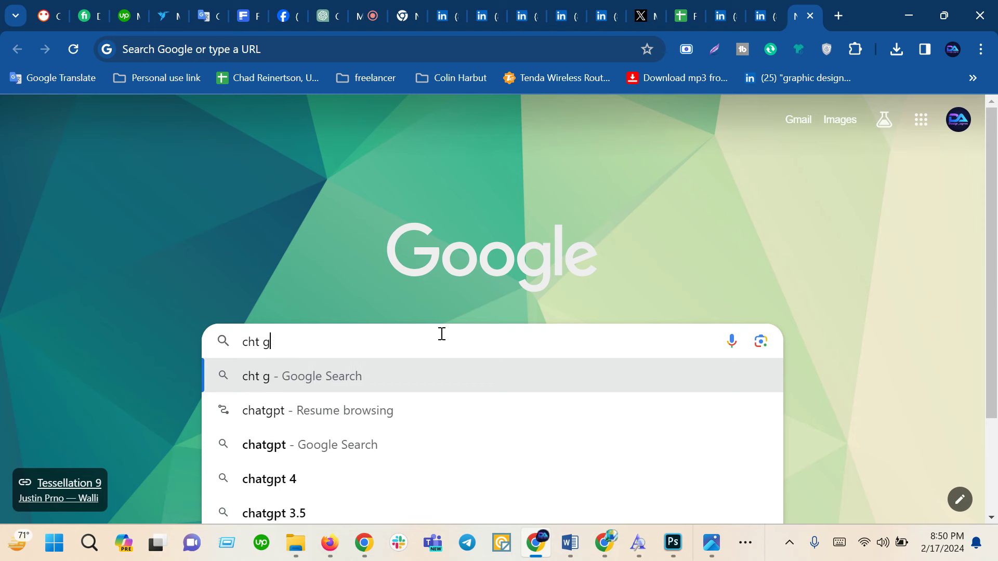
type("pt")
key("Return")
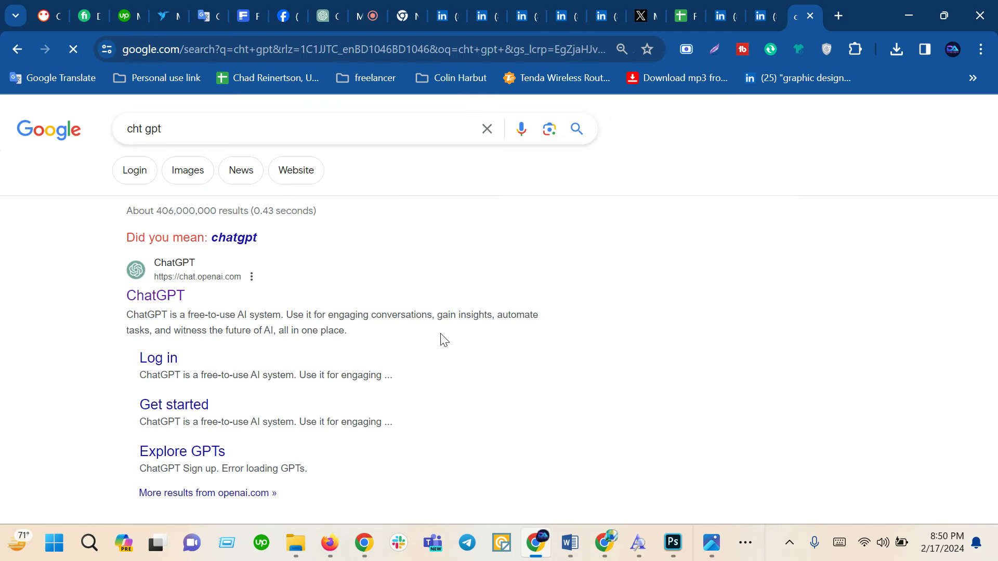
left_click(178, 297)
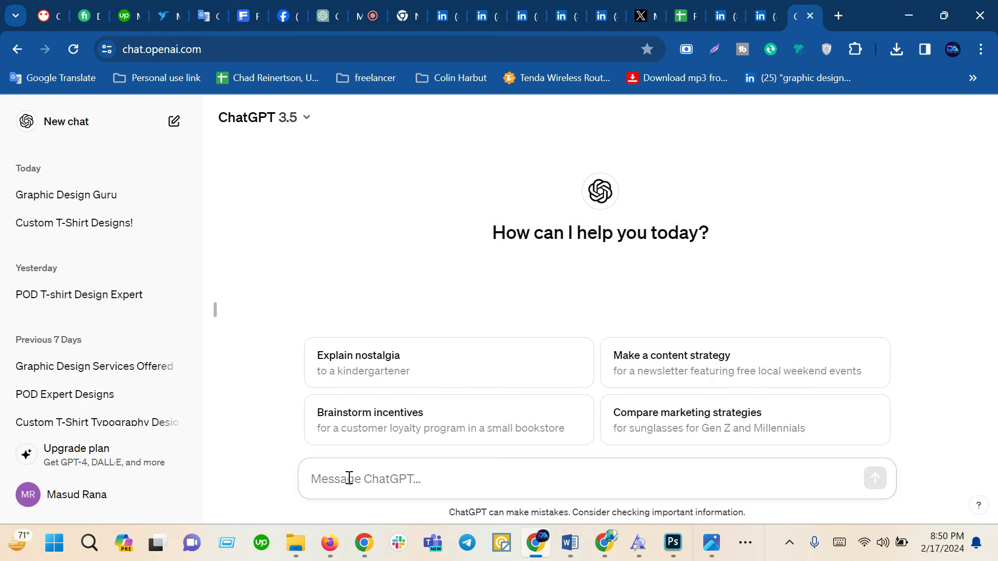
- Ask ChatGPT to rewrite a description for the typography and custom graphic T-shirt design gig
type("I will do typography and custom graphic t shirt design")
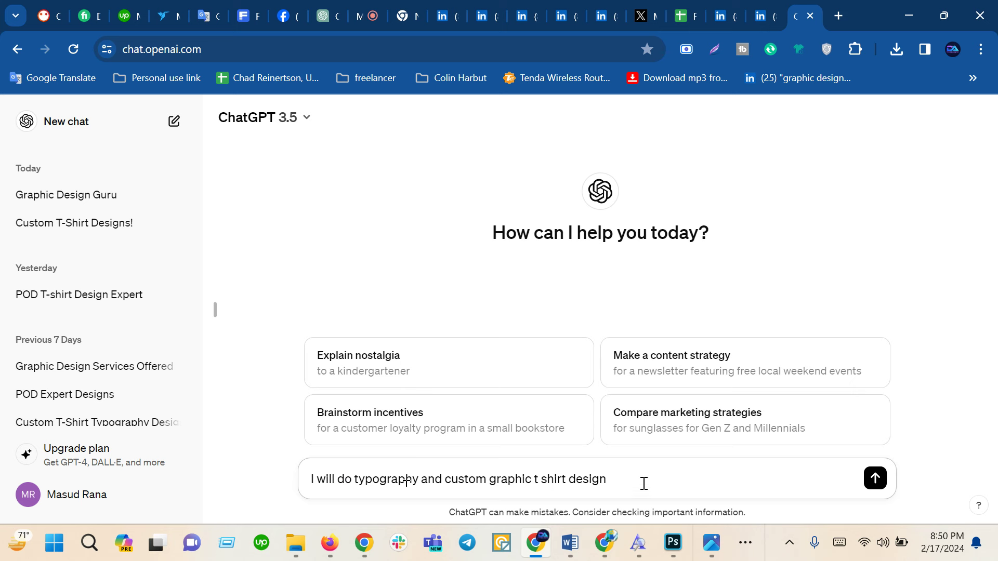
type("re writ")
type("e ")
type("discr")
type("ipti")
type("on")
right_click(666, 487)
left_click(726, 150)
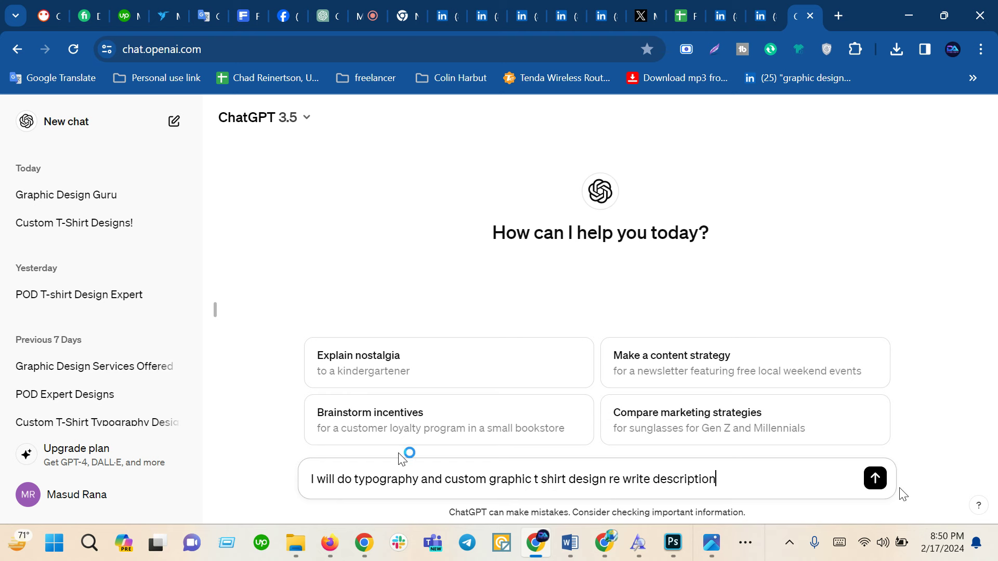
left_click(876, 479)
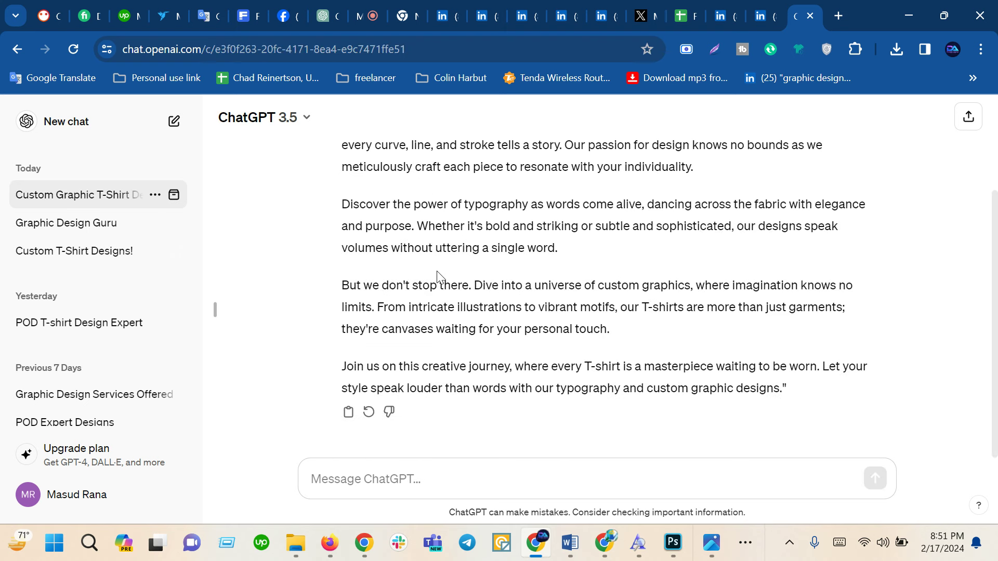
- Select and copy ChatGPT's four-paragraph description starting 'Welcome to our world of typography'
scroll(743, 358, "up", 2)
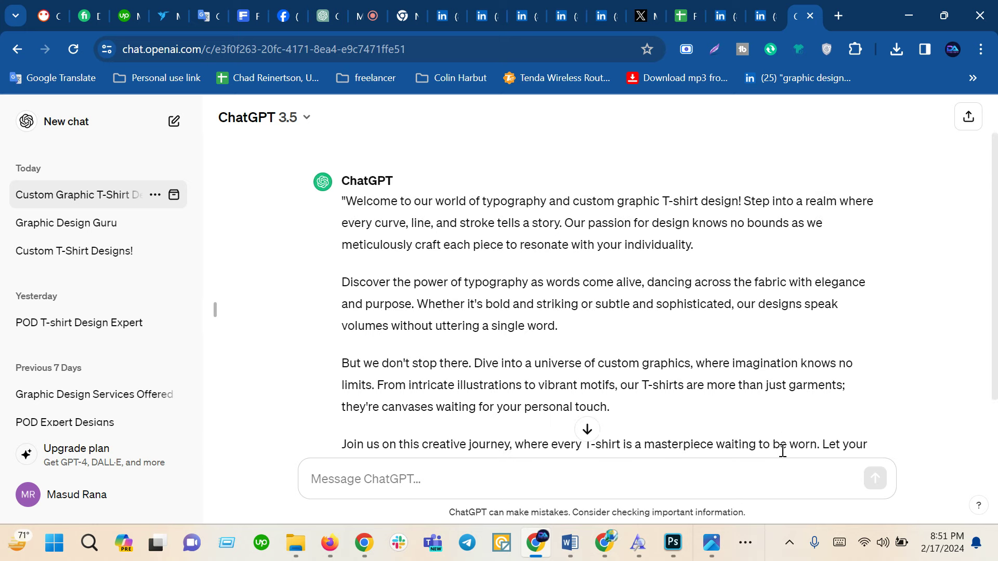
scroll(691, 383, "down", 2)
mouse_move(779, 390)
left_mouse_down()
mouse_move(351, 125)
mouse_move(352, 256)
left_mouse_up()
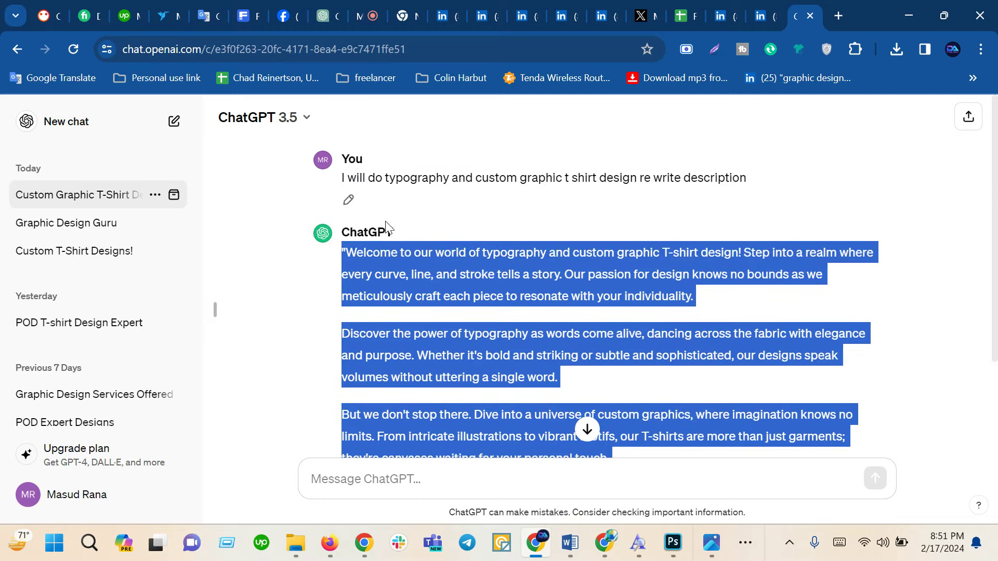
right_click(420, 265)
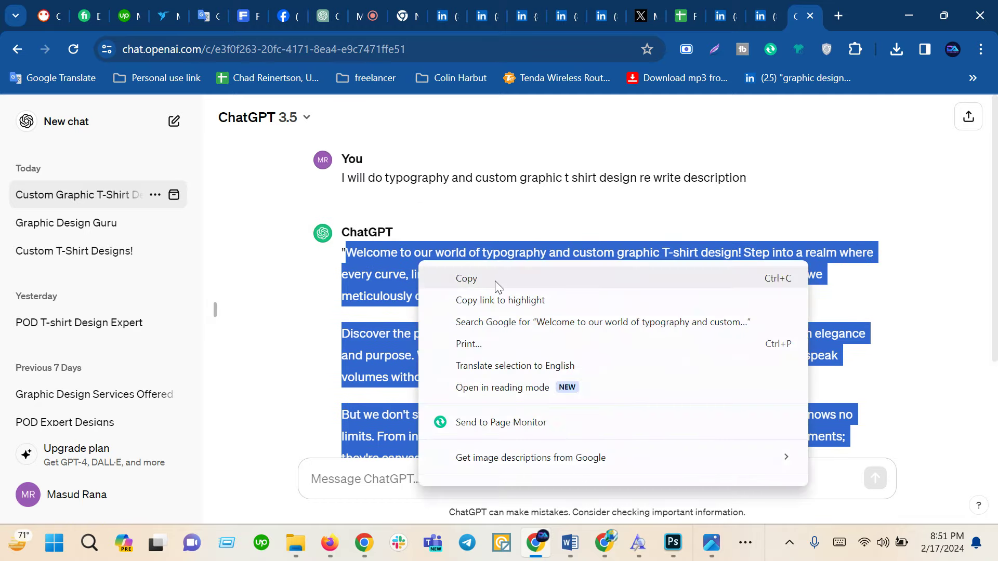
left_click(495, 282)
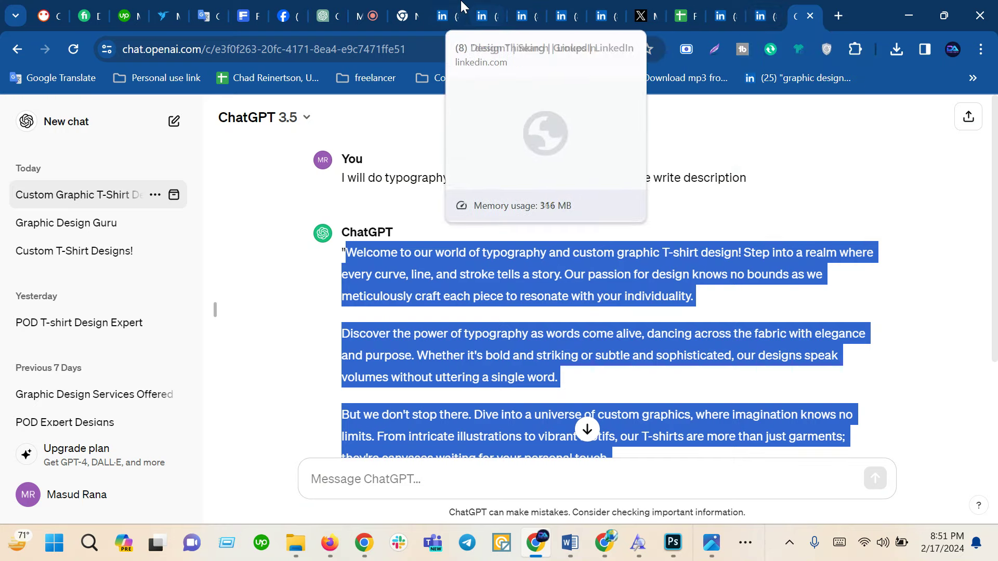
- Paste the ChatGPT T-shirt description into the FreeLance Graphic Designers post draft
left_click(496, 6)
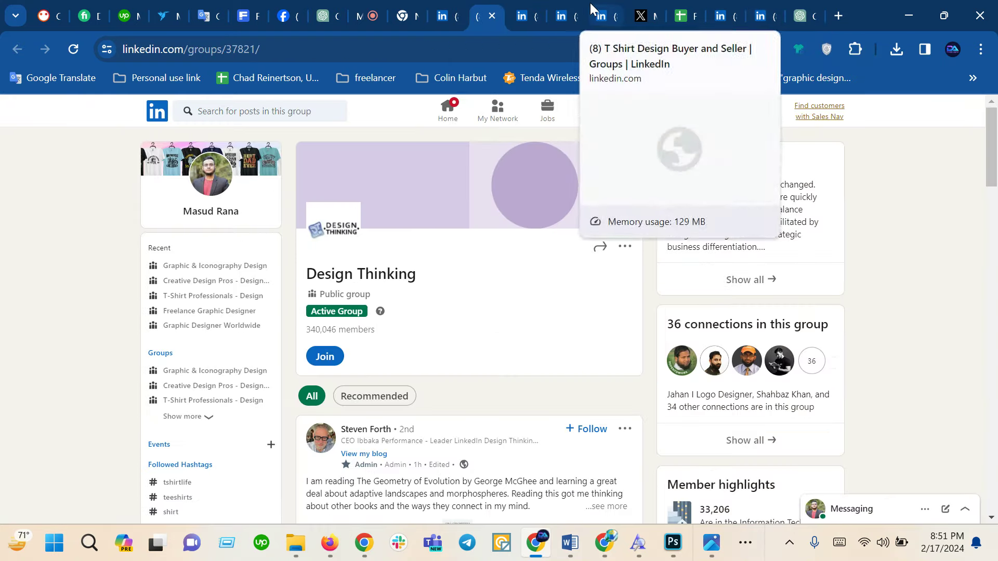
left_click(717, 5)
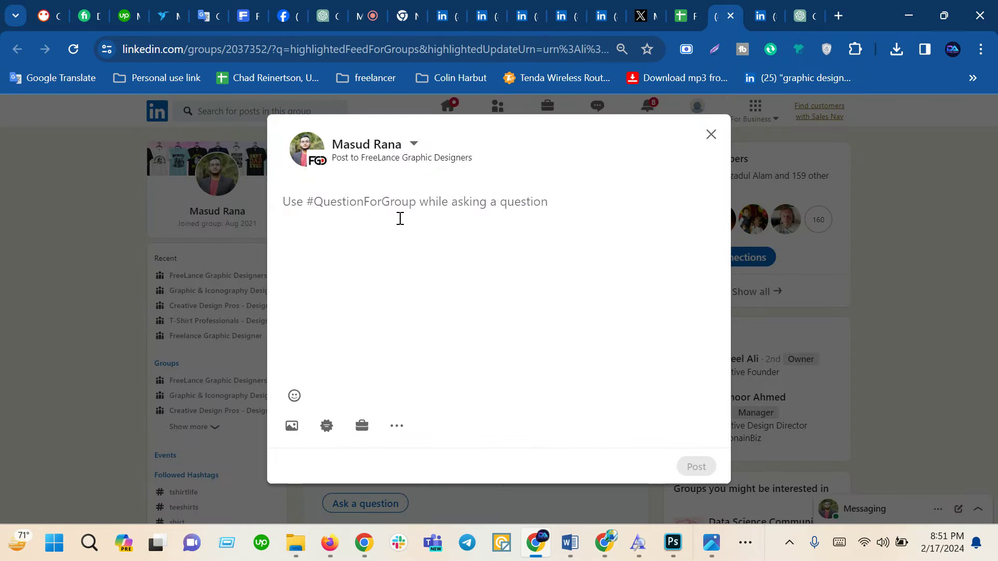
key("ctrl+v")
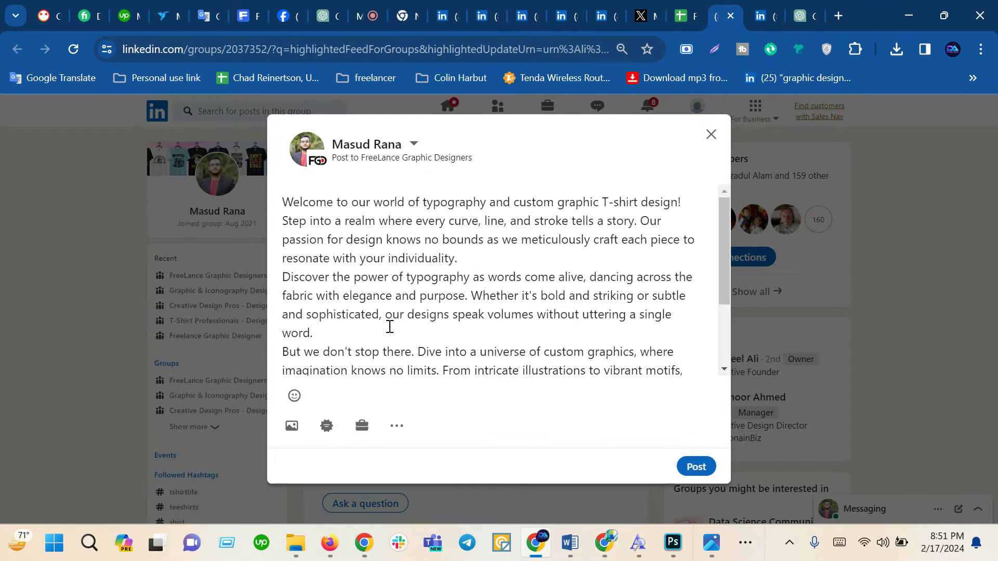
scroll(386, 297, "down", 2)
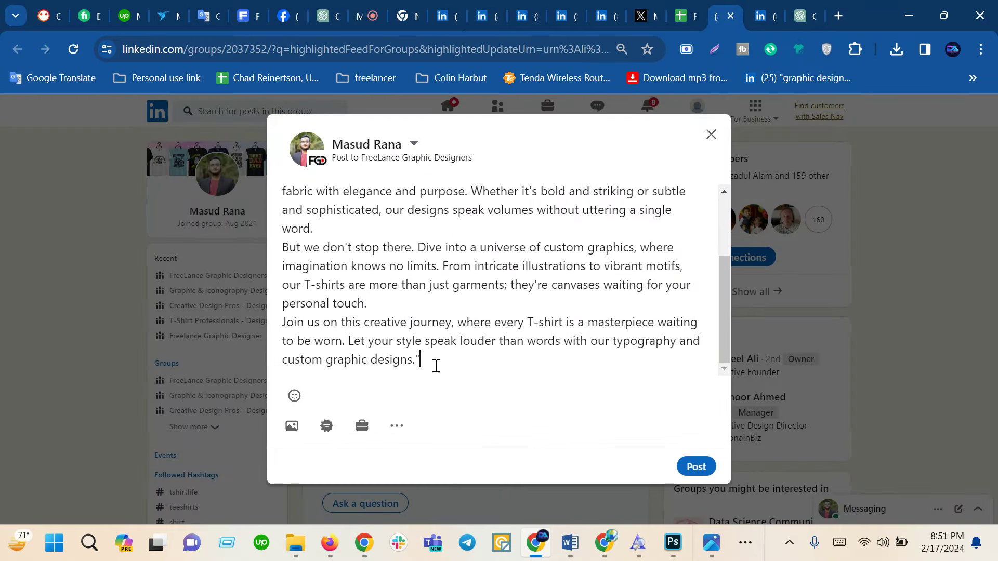
- Add a contact line below the description, separated by a blank line
key("Return")
type("you")
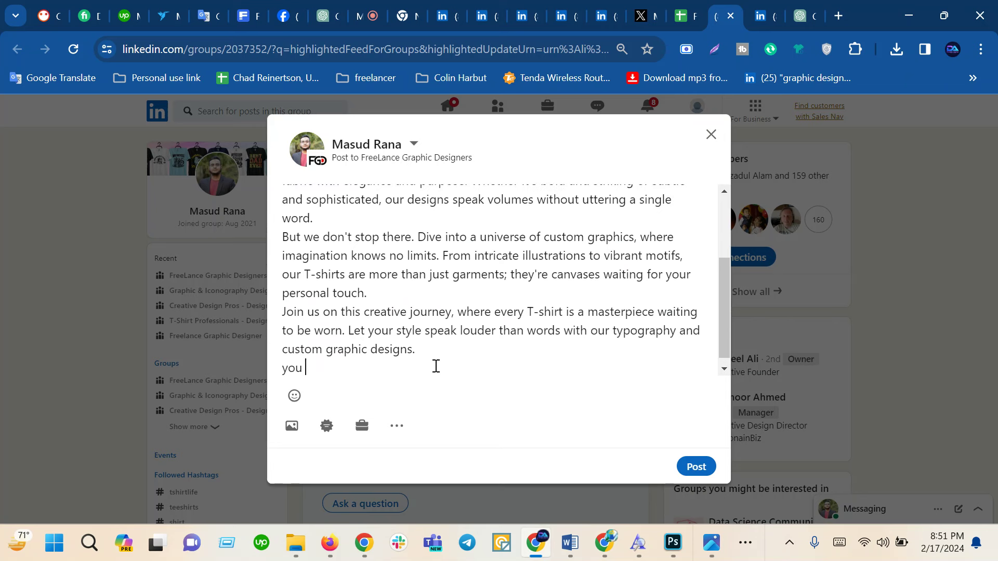
type("need an")
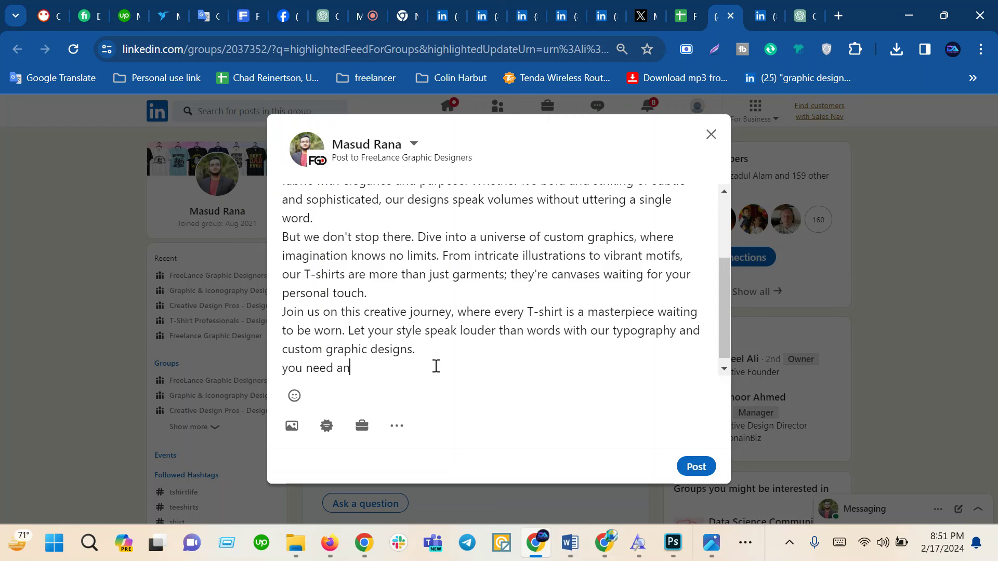
type("gn")
key("BackSpace")
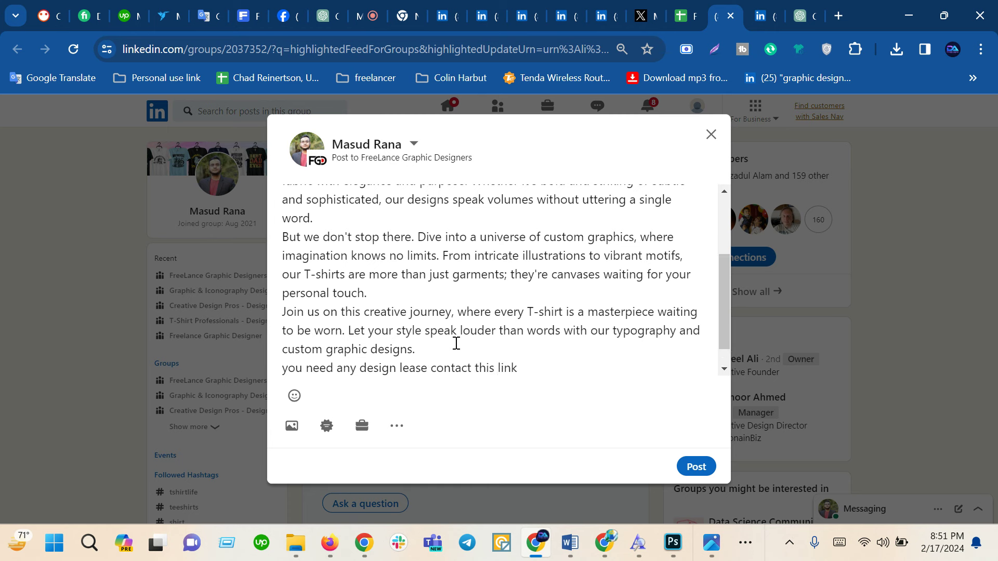
key("Return")
left_click(475, 327)
key("Return")
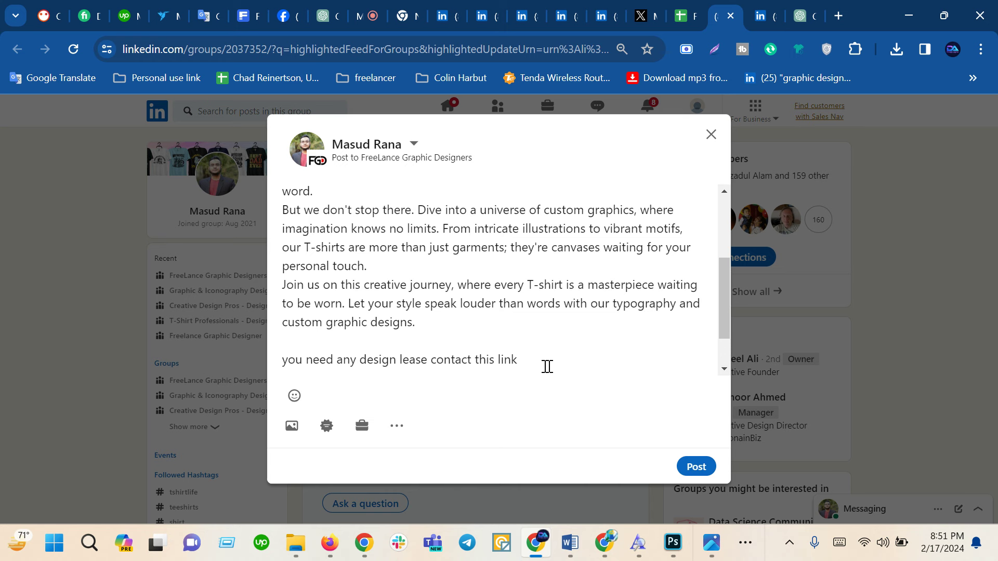
scroll(332, 333, "down", 2)
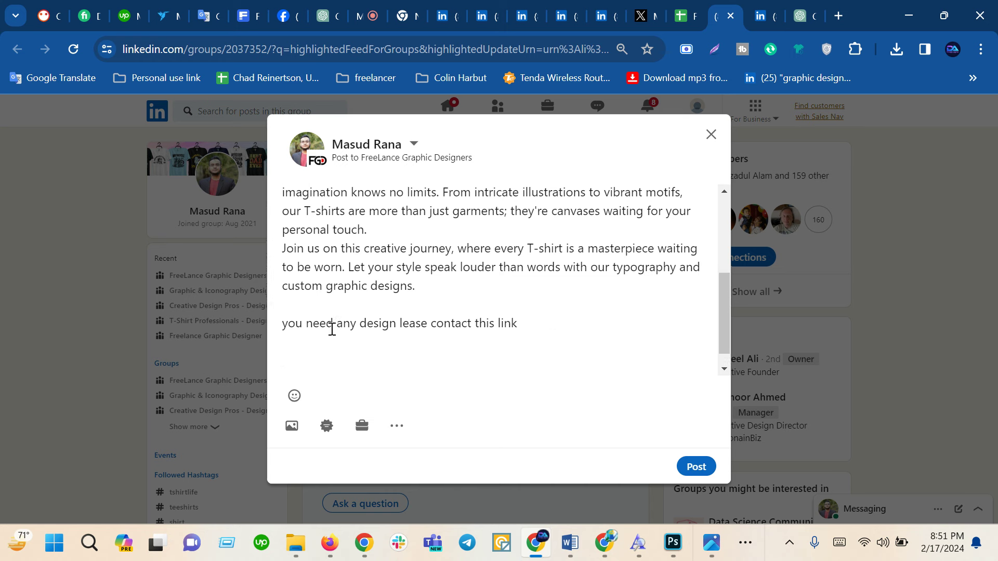
- Copy the Fiverr gig's share link and return to the LinkedIn post draft
left_click(121, 16)
left_click(84, 16)
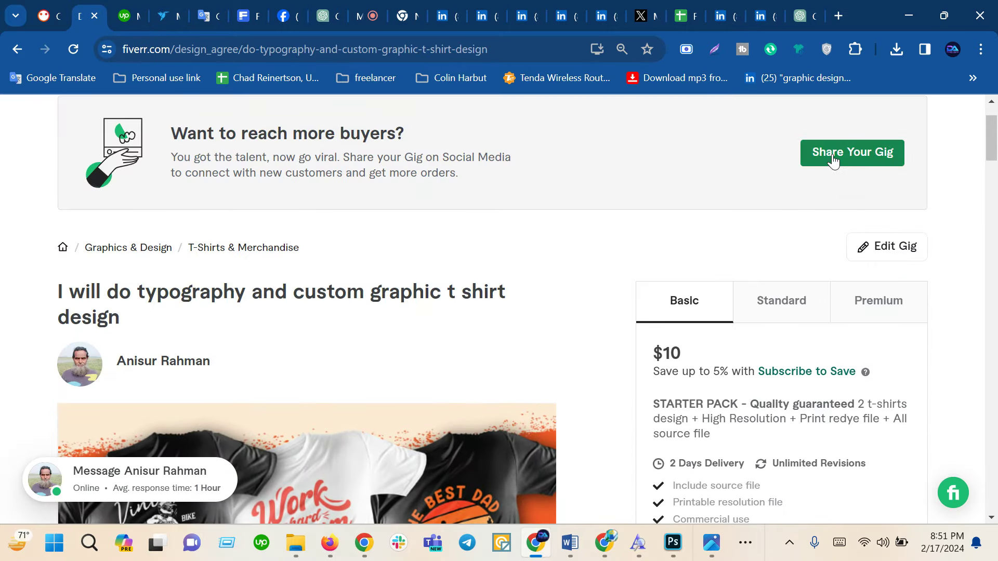
left_click(833, 160)
left_click(621, 341)
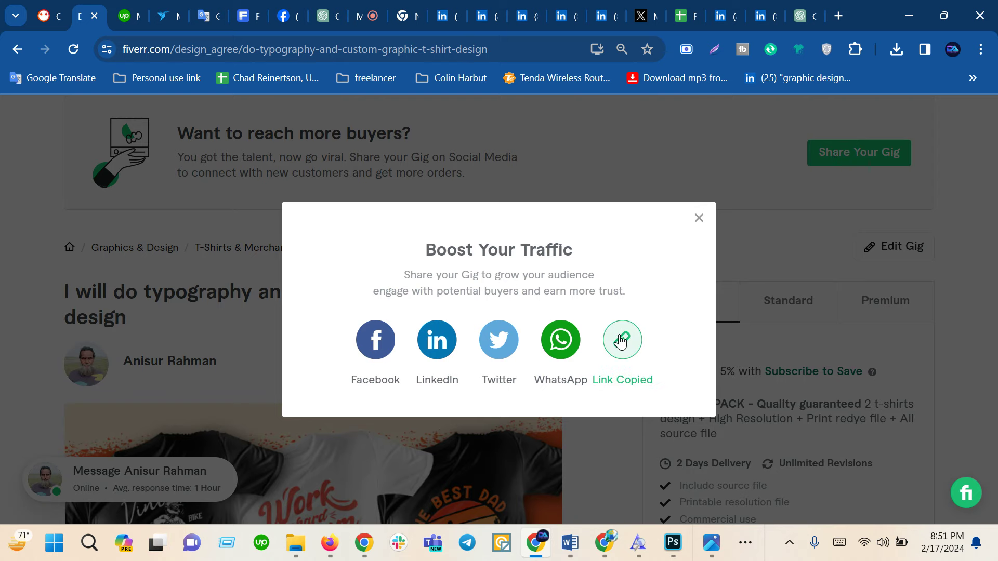
left_click(723, 15)
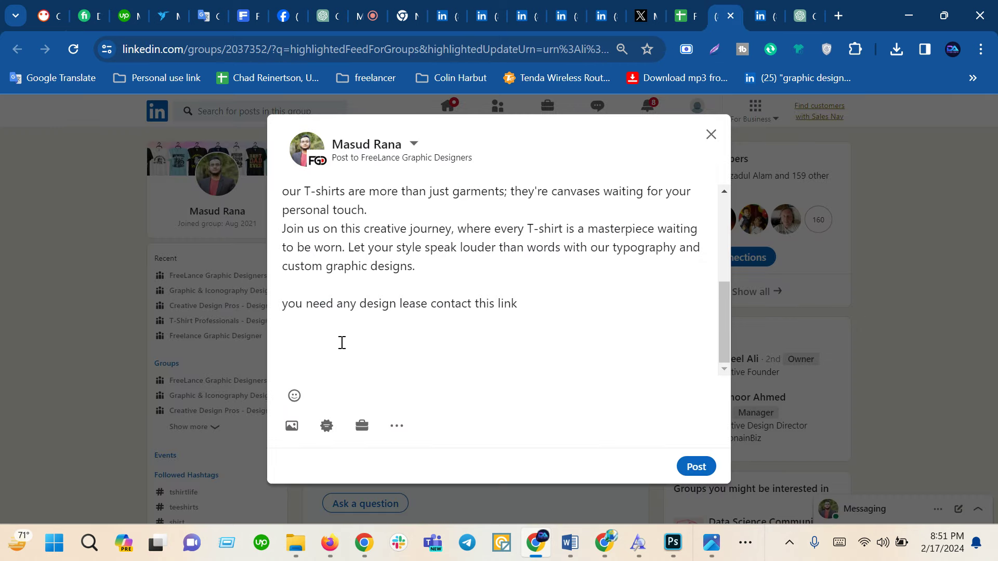
scroll(342, 342, "up", 5)
key("ctrl+v")
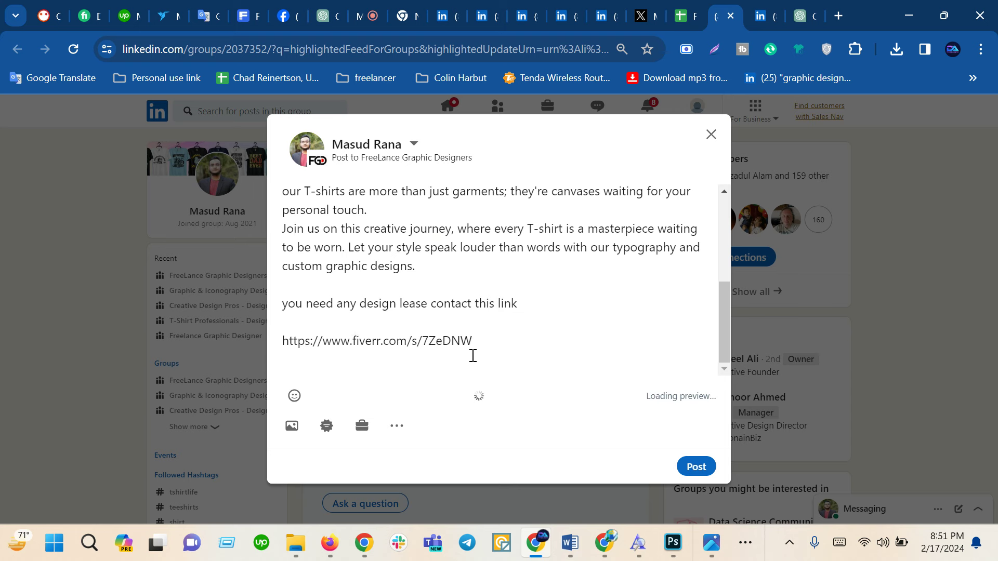
scroll(491, 335, "down", 2)
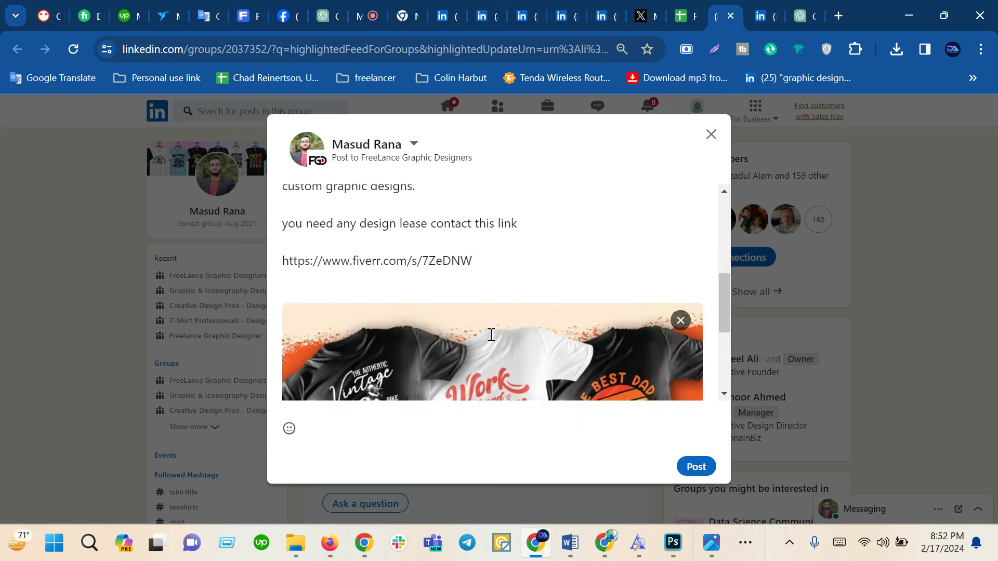
scroll(491, 335, "down", 2)
scroll(484, 312, "up", 2)
scroll(483, 305, "up", 1)
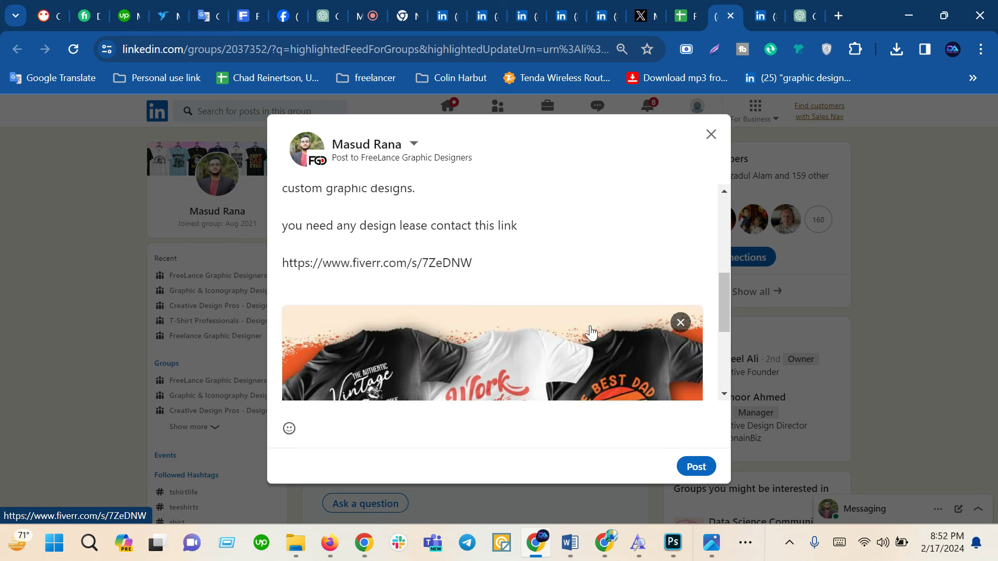
left_click(536, 225)
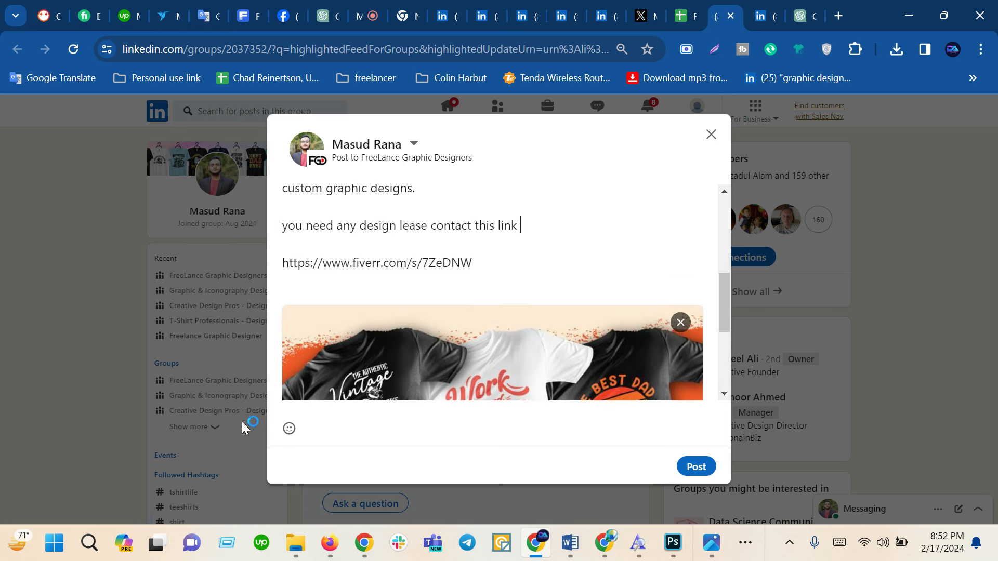
- Insert the backhand index pointing down emoji from the emoji picker at the end of the contact line
left_click(289, 429)
scroll(401, 344, "down", 1)
scroll(407, 334, "down", 1)
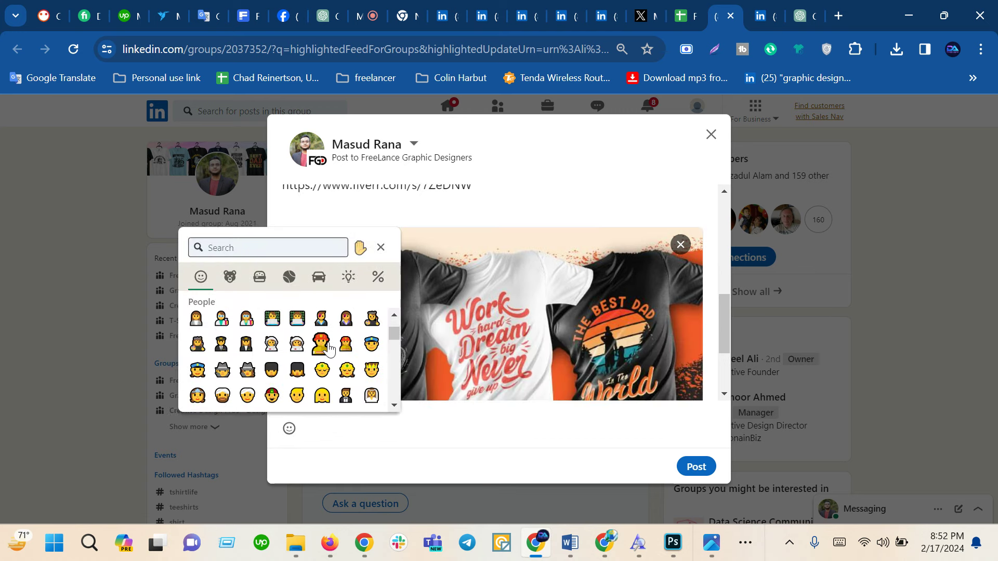
scroll(328, 348, "up", 2)
scroll(325, 353, "up", 2)
scroll(323, 359, "up", 2)
scroll(322, 362, "up", 2)
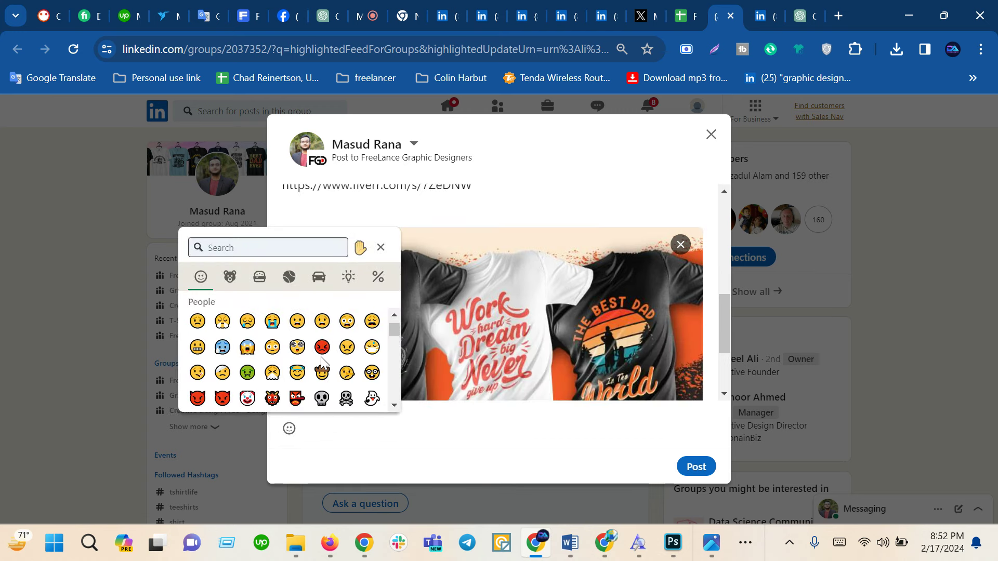
scroll(322, 362, "down", 5)
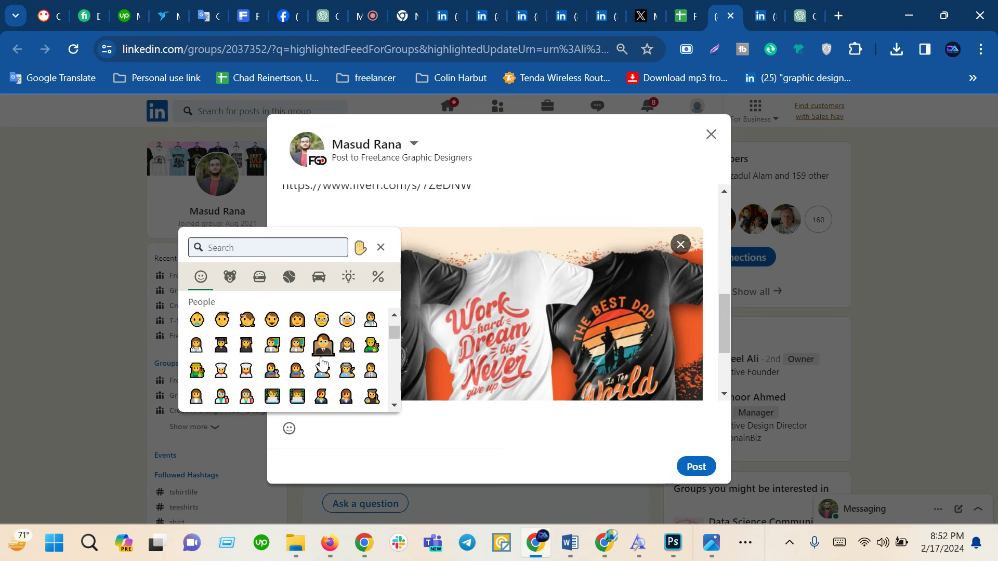
scroll(322, 362, "down", 2)
scroll(323, 363, "down", 2)
scroll(323, 364, "down", 2)
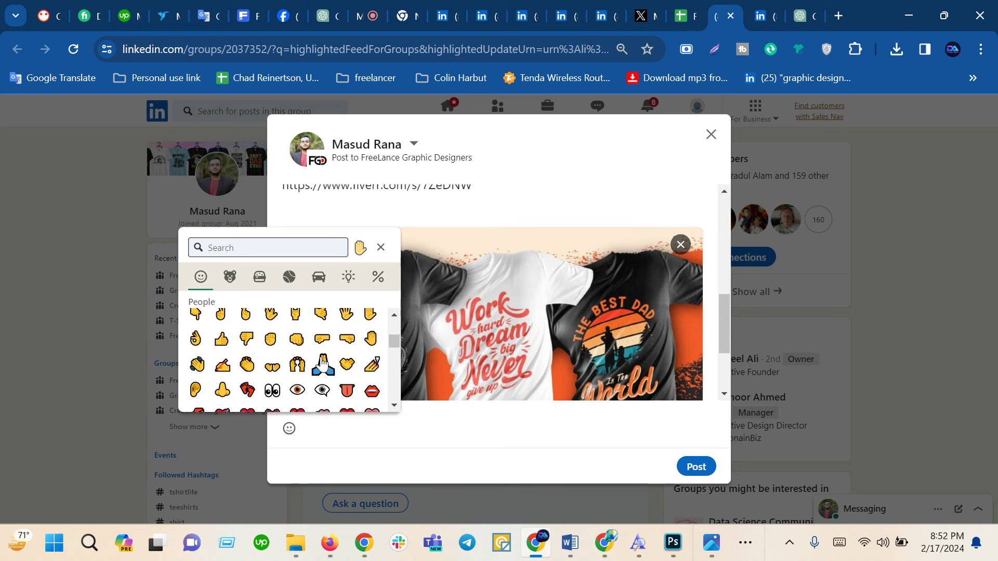
scroll(249, 366, "down", 2)
scroll(248, 368, "down", 2)
scroll(248, 370, "down", 2)
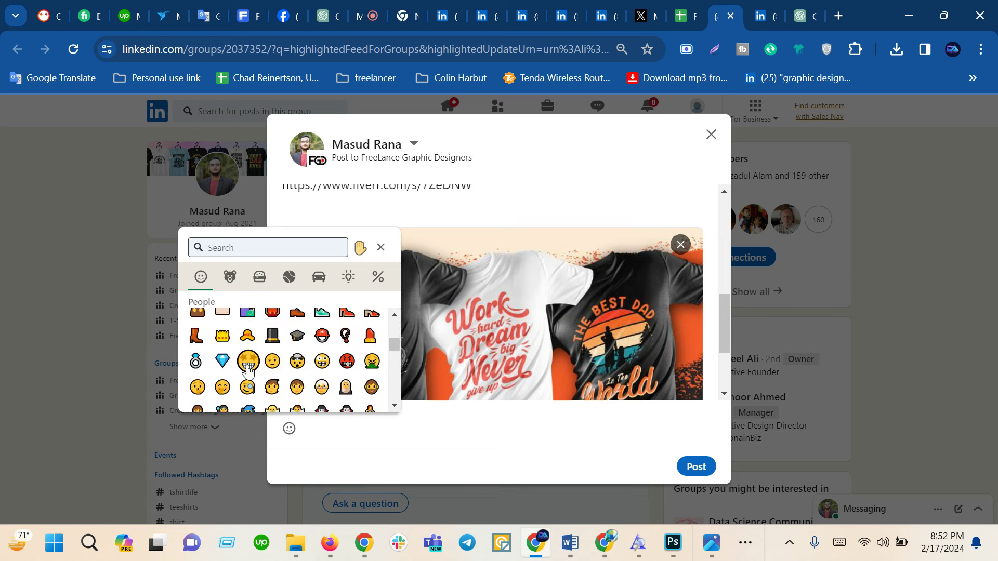
scroll(248, 369, "up", 2)
scroll(248, 369, "up", 2)
scroll(247, 369, "up", 2)
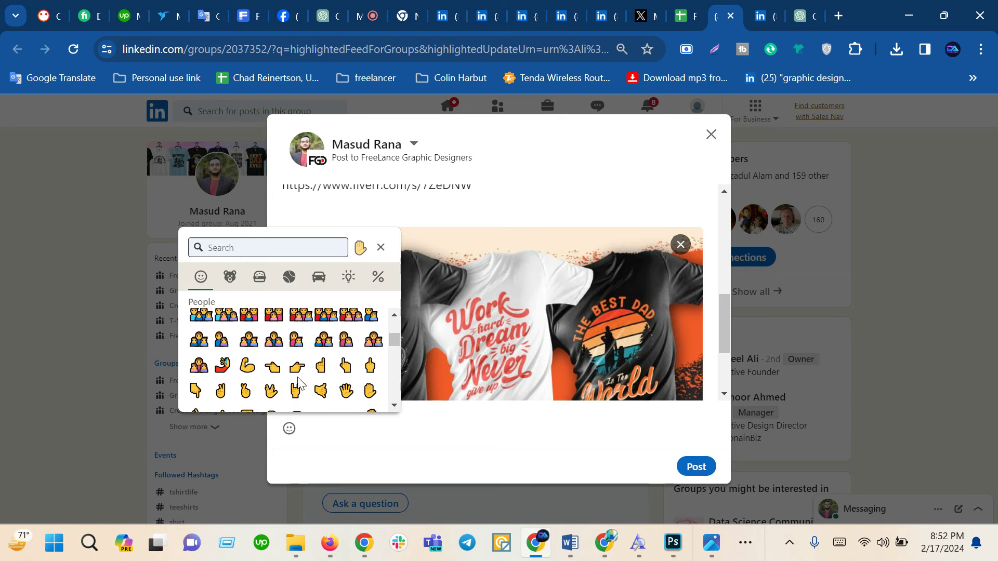
left_click(195, 389)
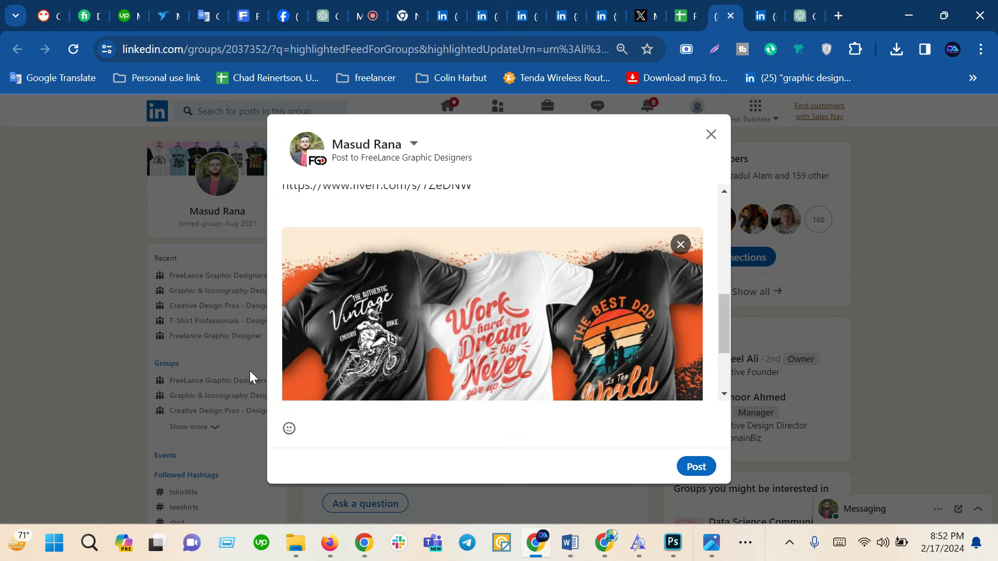
scroll(468, 254, "up", 2)
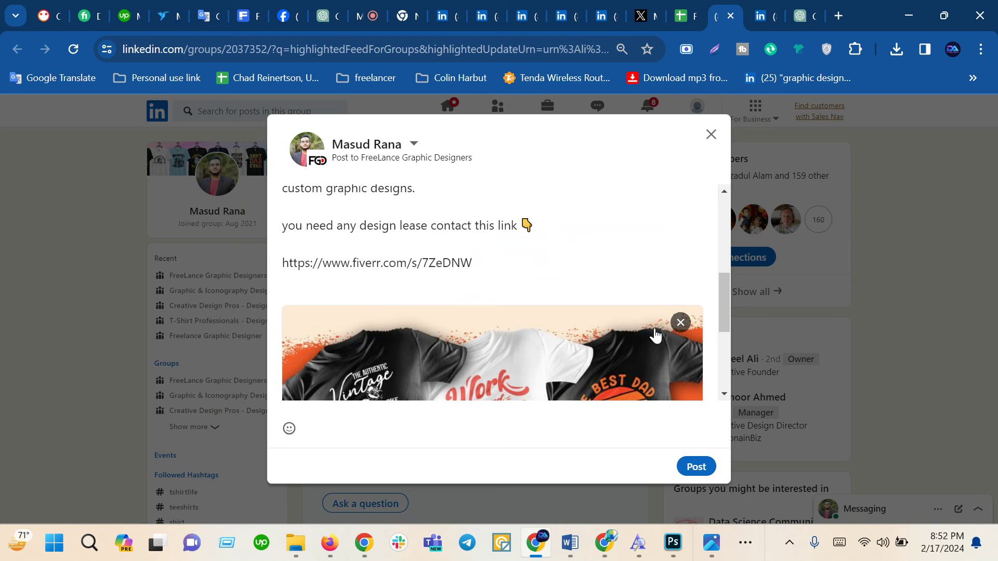
scroll(550, 300, "down", 2)
scroll(468, 297, "down", 2)
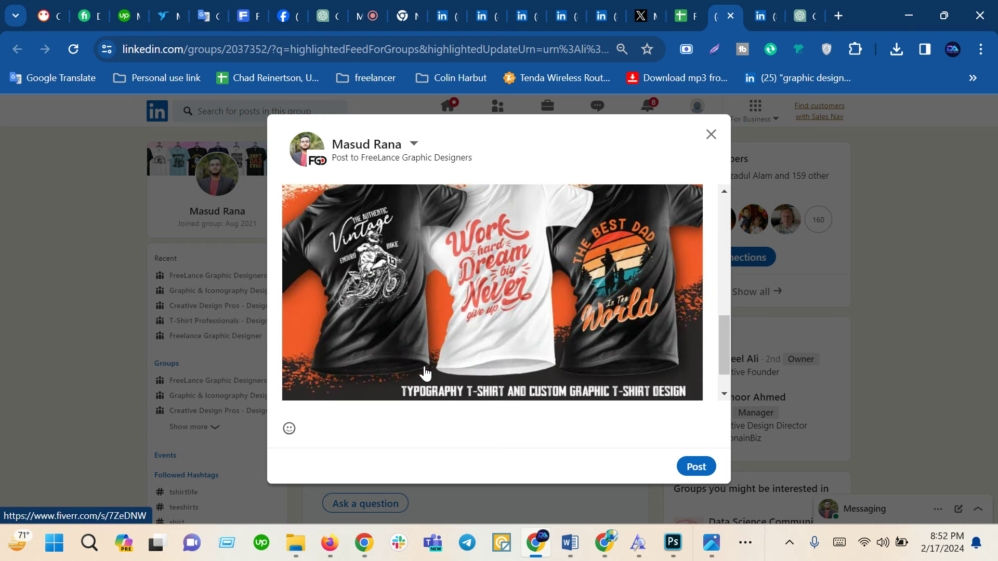
scroll(431, 375, "up", 2)
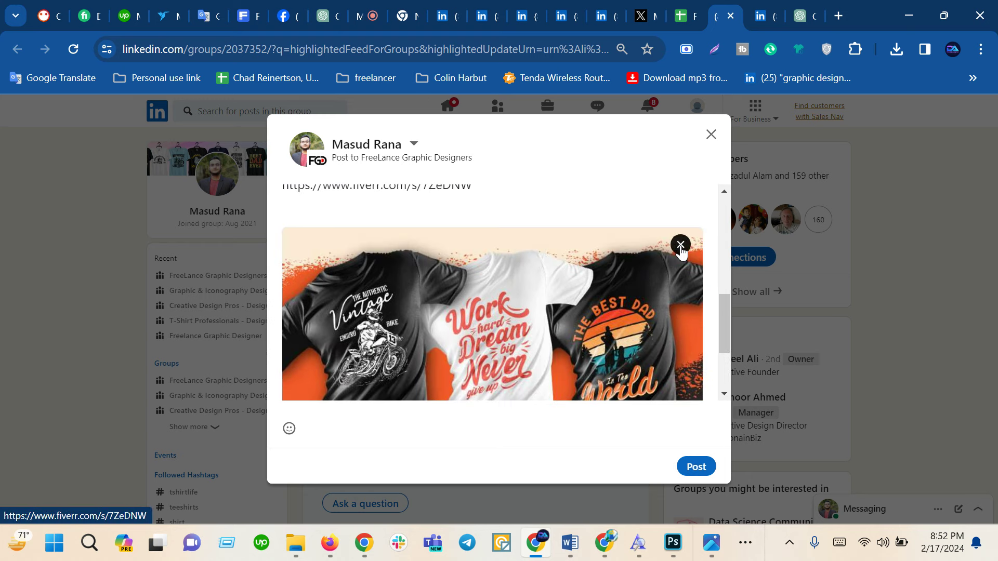
- Remove the link preview image and browse to Desktop > fiverr gig image > tshirt design for uploading
left_click(680, 245)
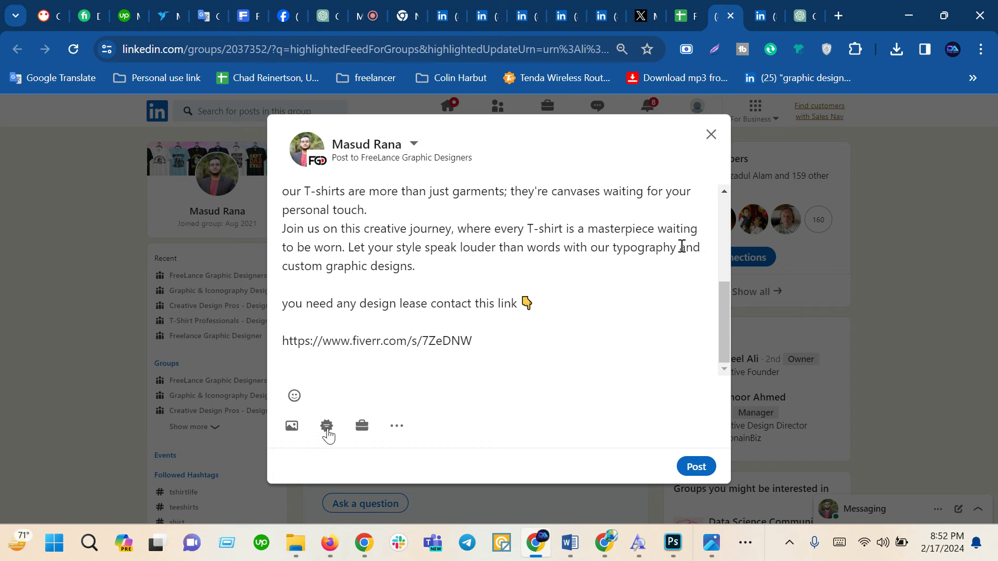
left_click(291, 427)
left_click(473, 381)
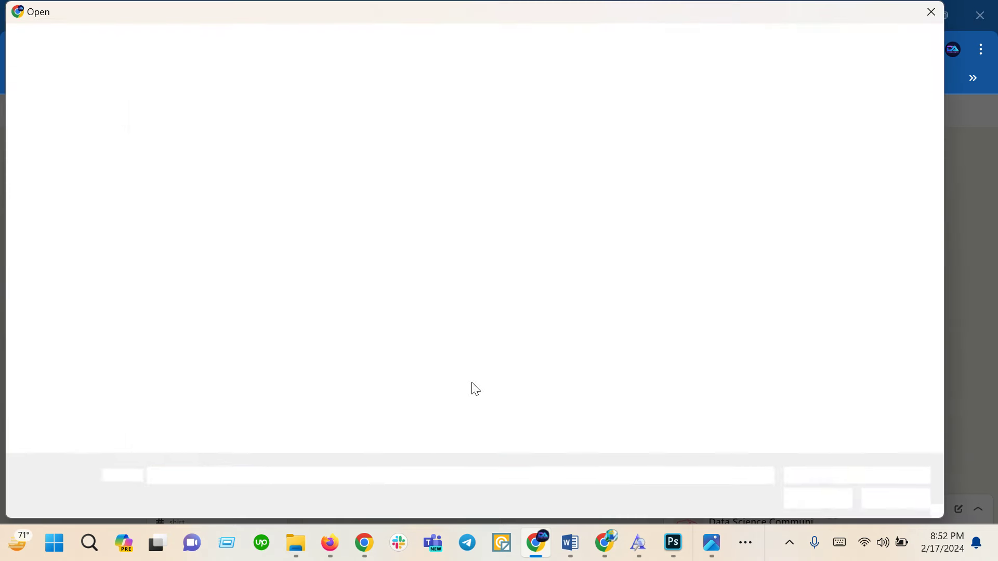
left_click(70, 207)
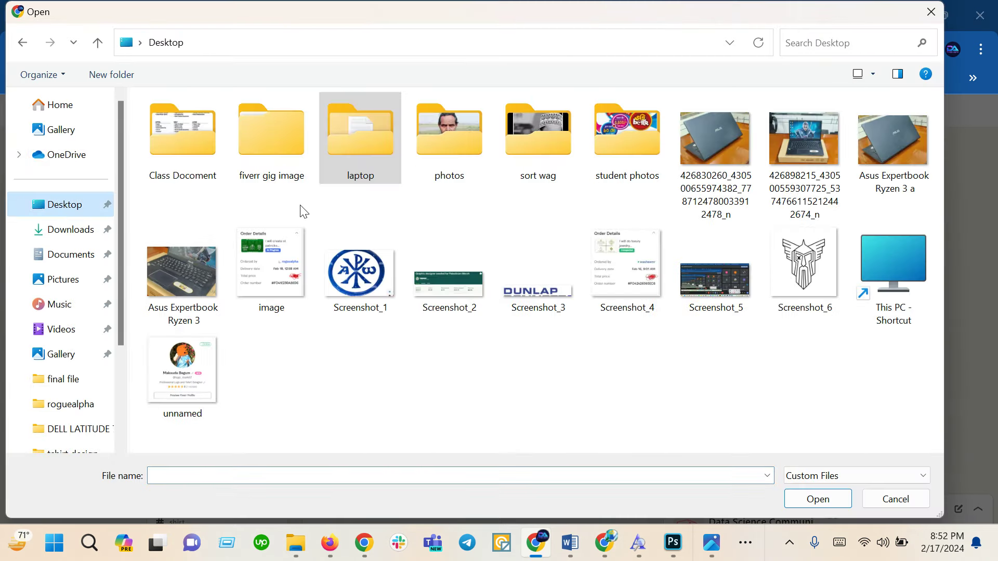
double_click(272, 129)
left_click(197, 131)
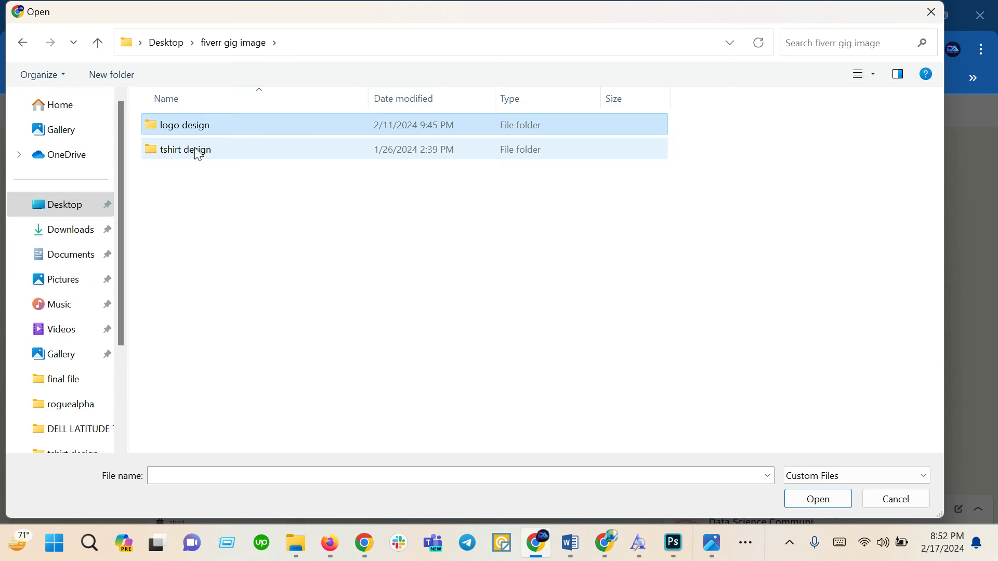
double_click(198, 151)
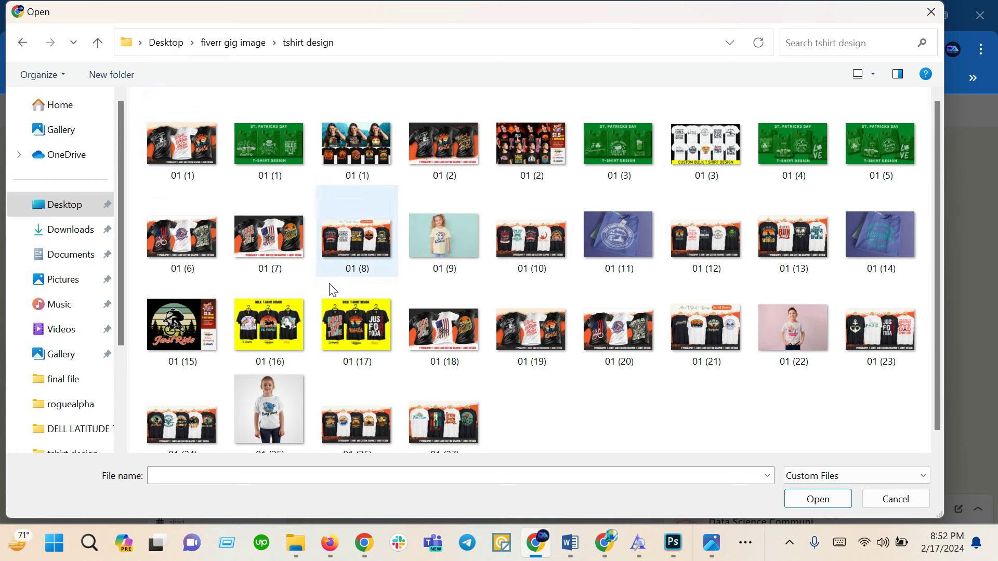
- Upload six T-shirt images: 01 (19), 01 (20), 01 (21), 01 (23), 01 (27) and 01 (26)
scroll(333, 290, "down", 1)
left_click(529, 326)
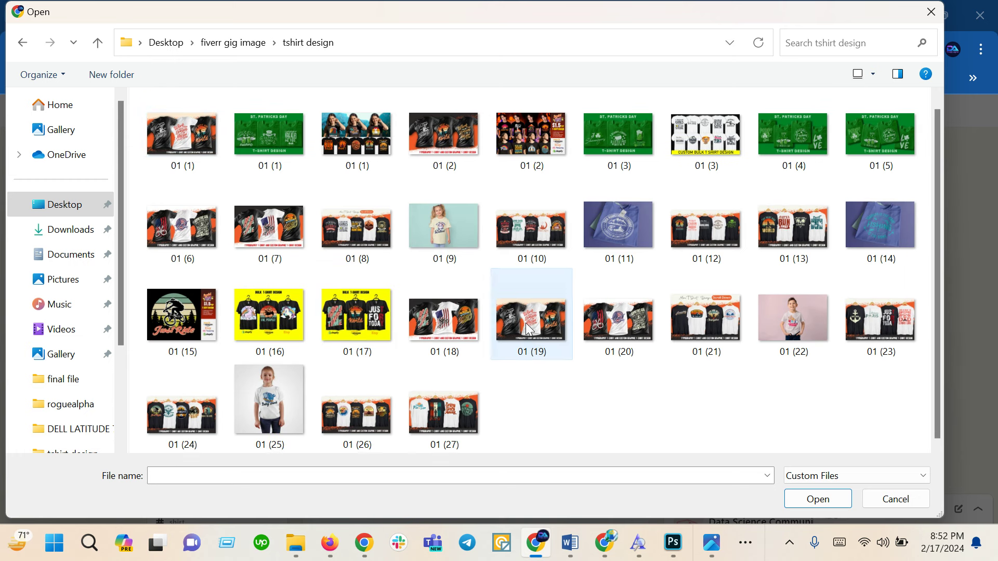
left_click(632, 344, "ctrl")
left_click(697, 335, "ctrl")
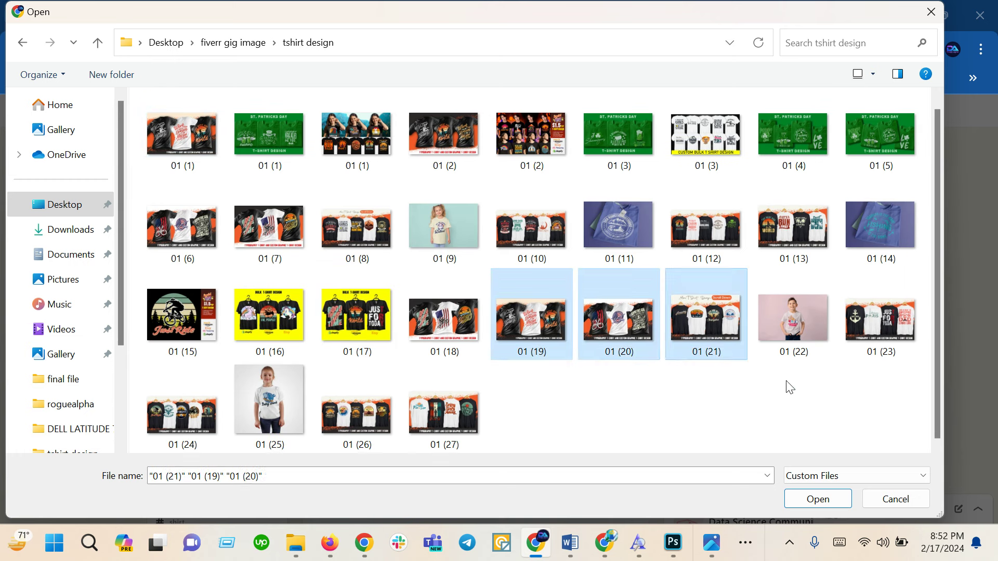
left_click(882, 347, "ctrl")
left_click(448, 435, "ctrl")
left_click(368, 419, "ctrl")
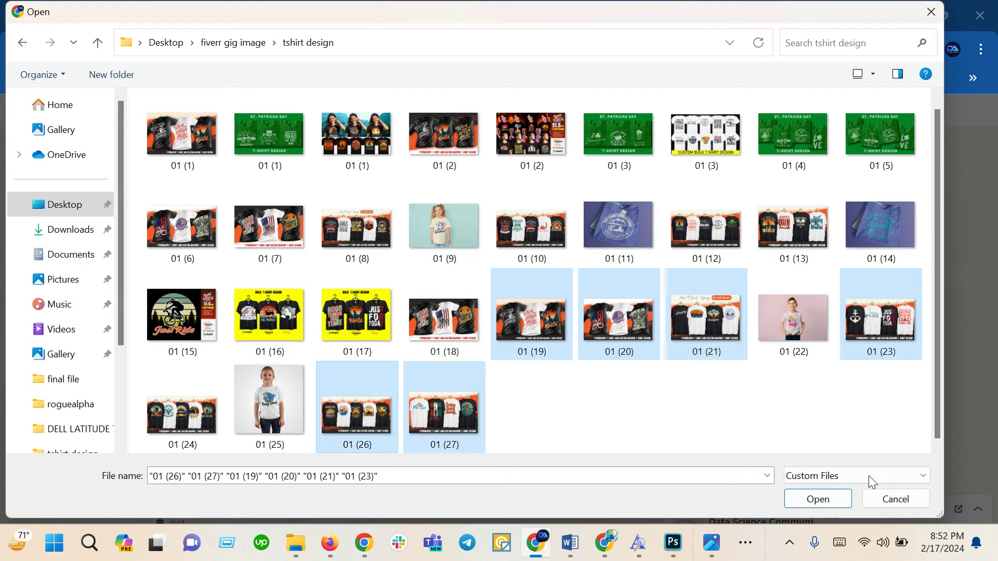
left_click(824, 502)
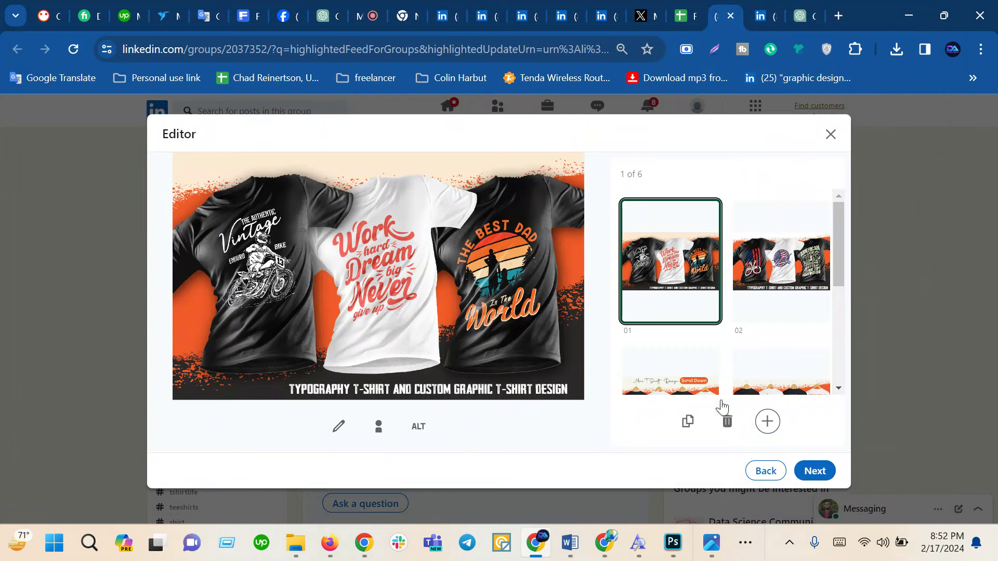
- Return to the post, review the six attached T-shirt images, then open a new Chrome tab
left_click(815, 471)
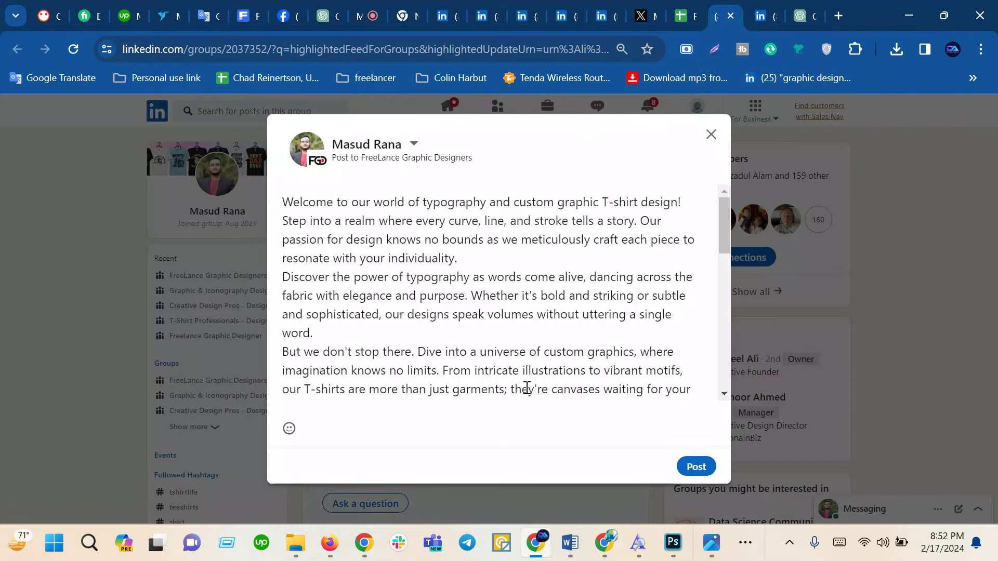
scroll(499, 364, "down", 5)
scroll(477, 346, "down", 3)
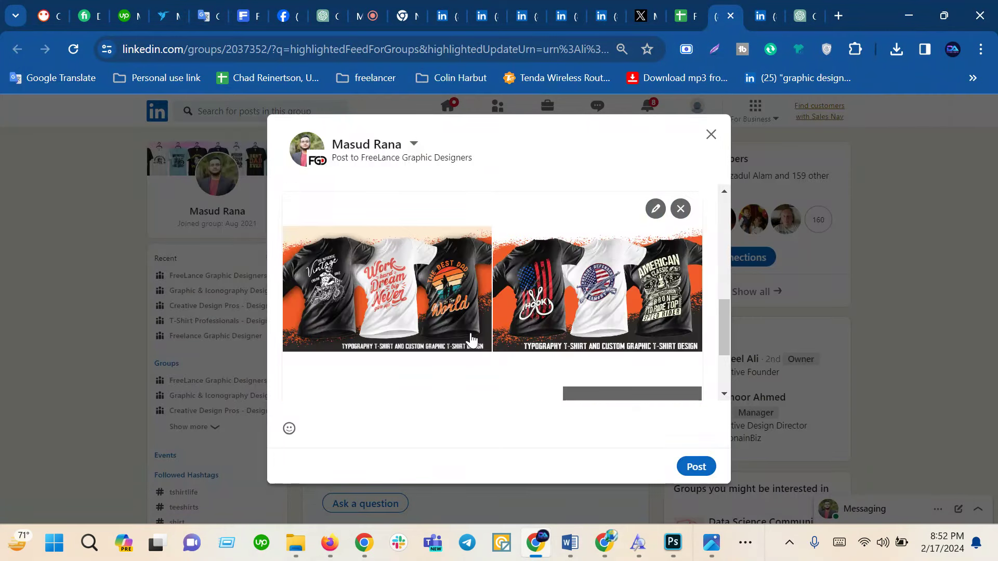
scroll(471, 341, "down", 2)
scroll(468, 341, "up", 4)
scroll(494, 244, "up", 1)
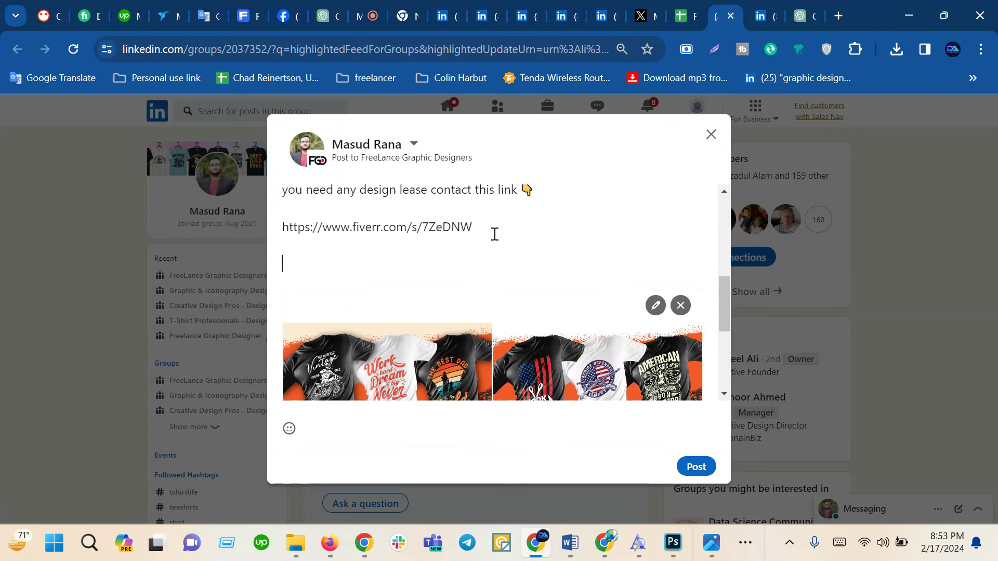
scroll(446, 345, "down", 3)
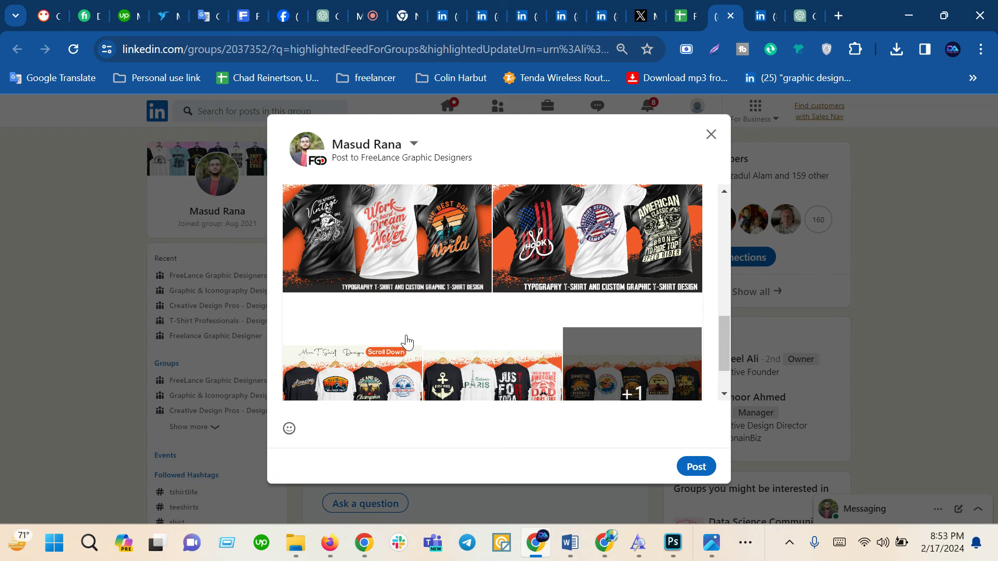
scroll(407, 340, "up", 1)
scroll(405, 335, "up", 2)
scroll(403, 332, "up", 3)
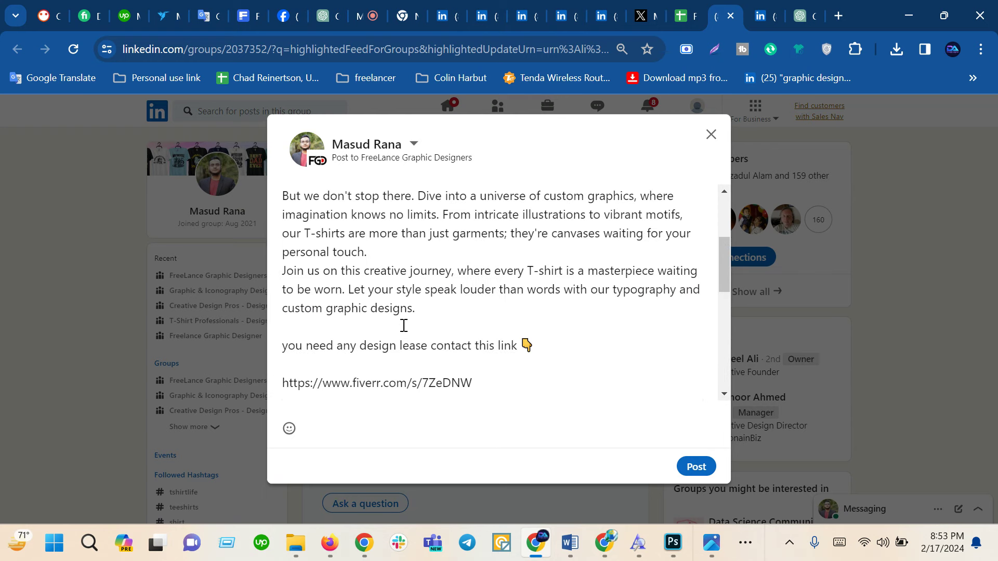
left_click(839, 15)
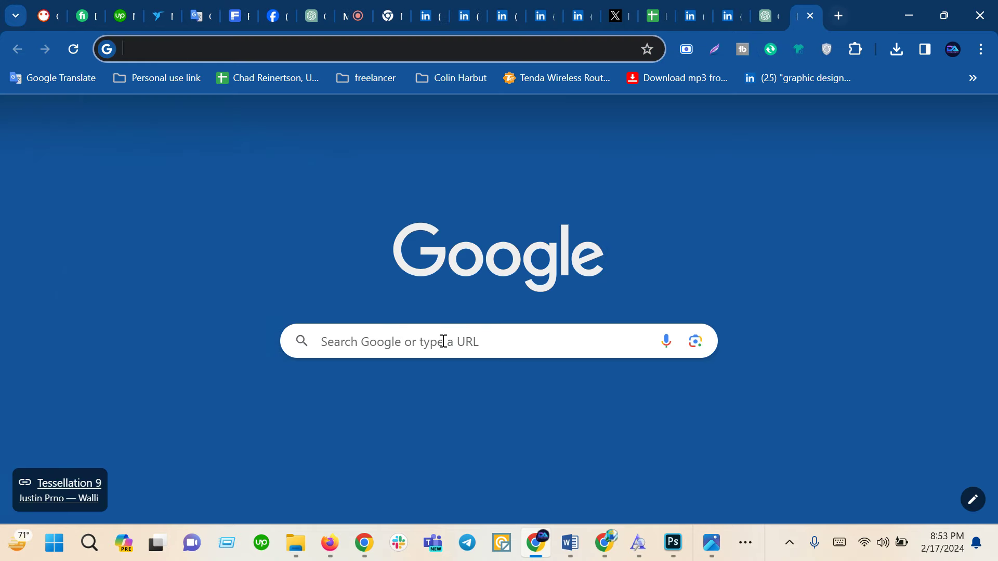
- Search Google for 't shirt design best hastag'
left_click(443, 341)
type("t sh")
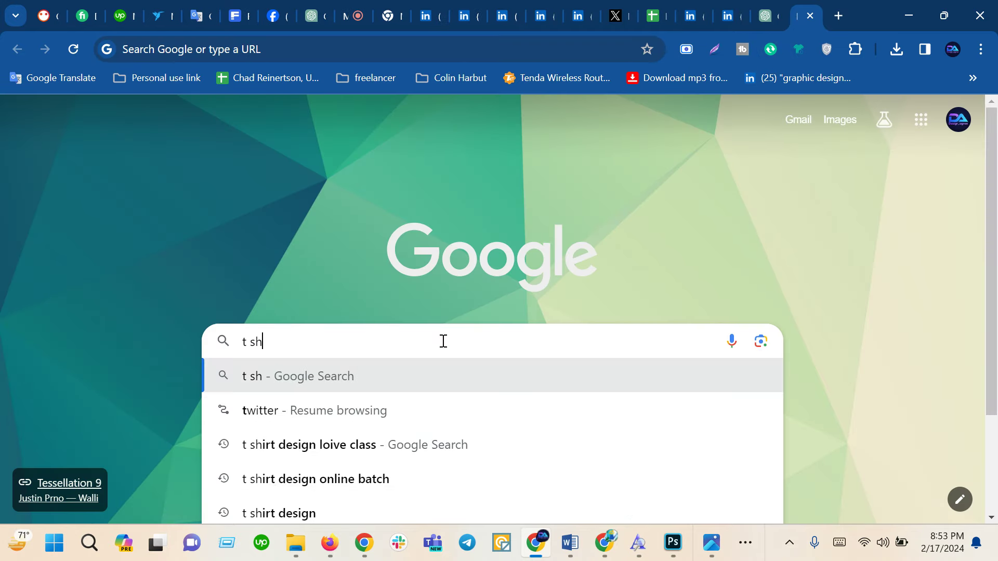
type("irt")
key("BackSpace")
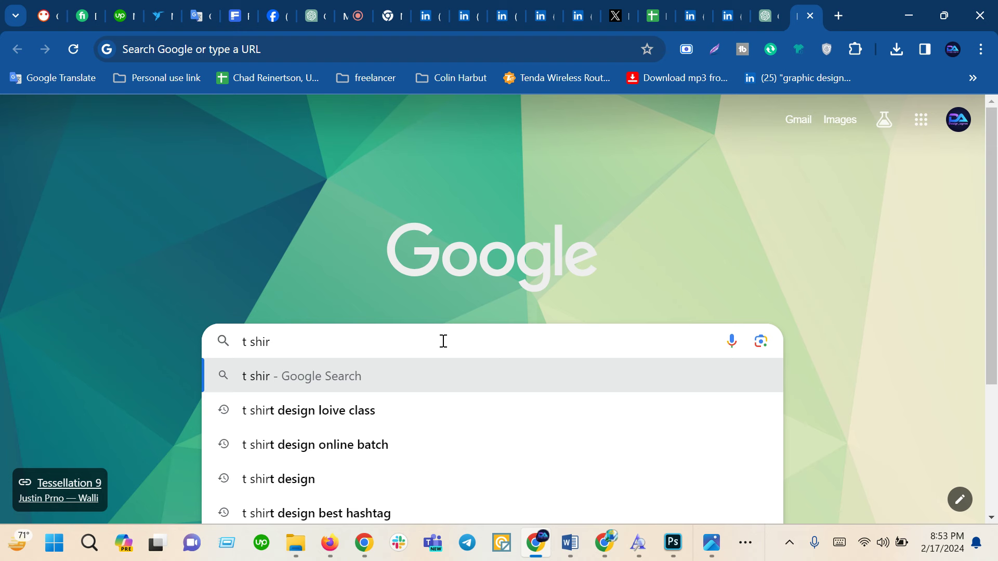
type("t de")
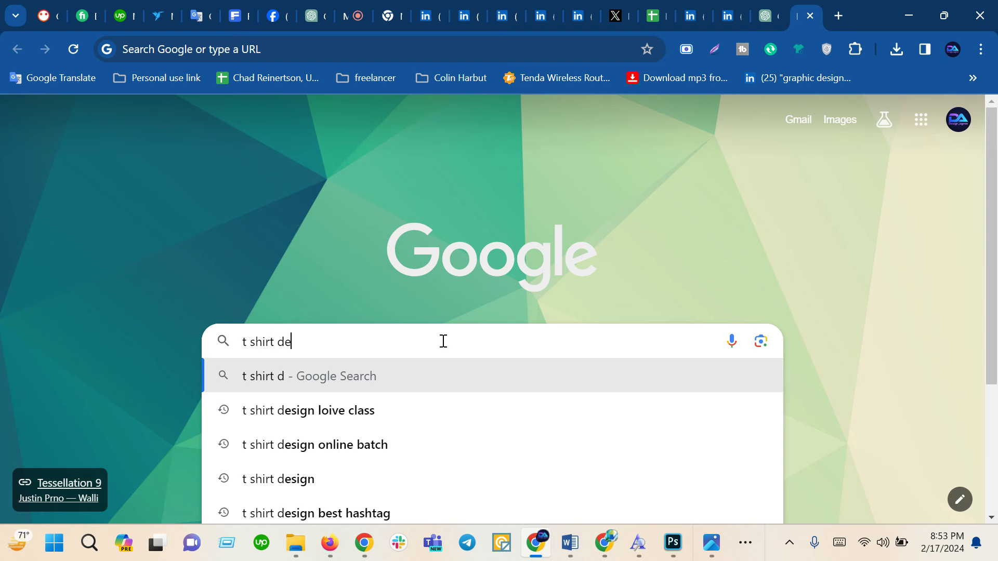
type("sign bes")
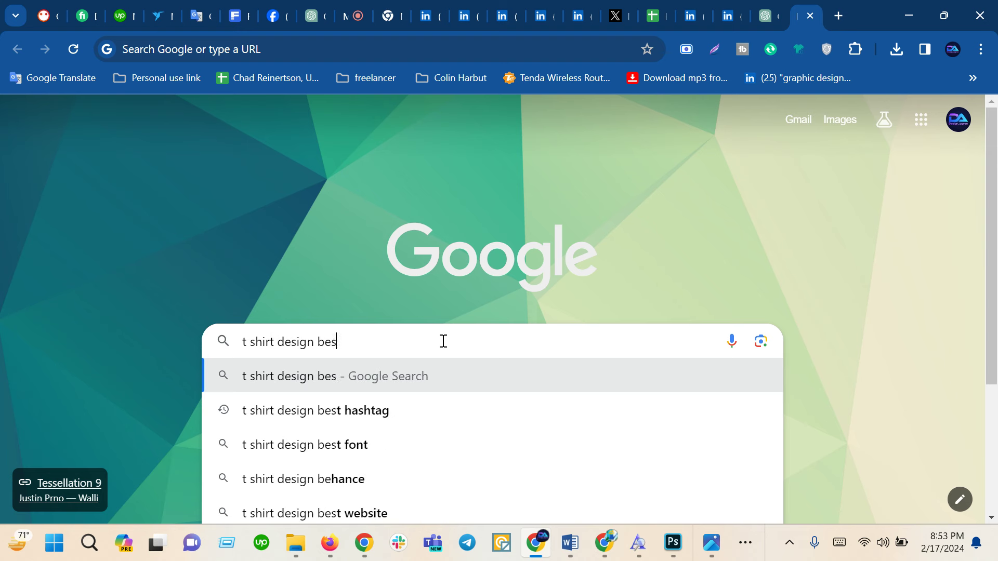
type("t hastag")
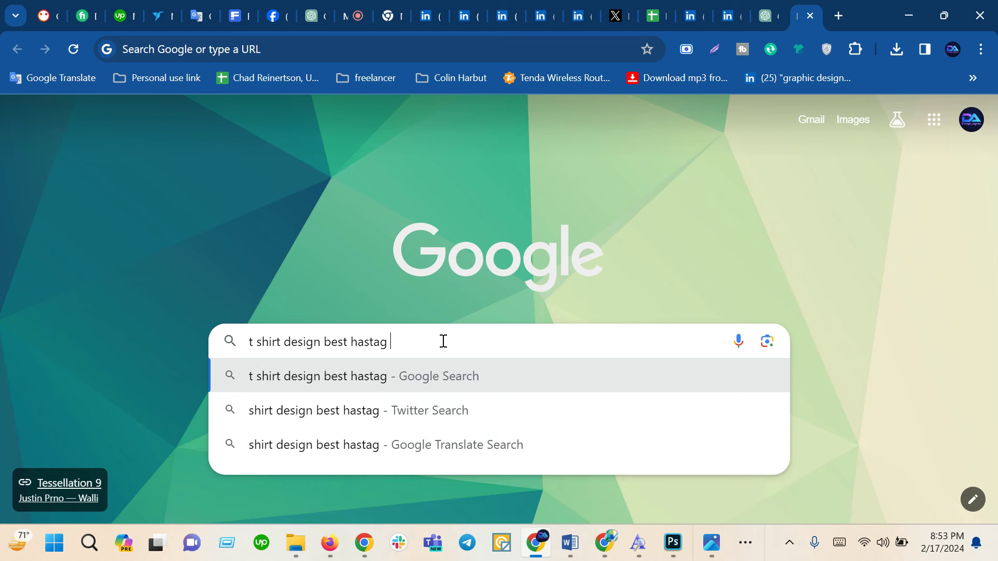
key("Return")
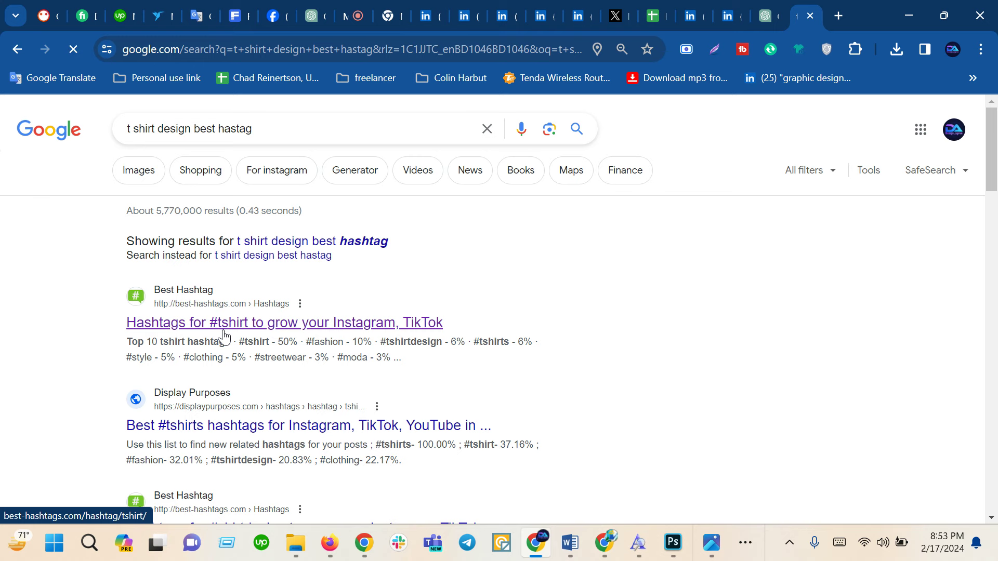
- Copy the top #tshirt hashtag set from best-hashtags.com and switch back to the LinkedIn tab
scroll(223, 334, "down", 3)
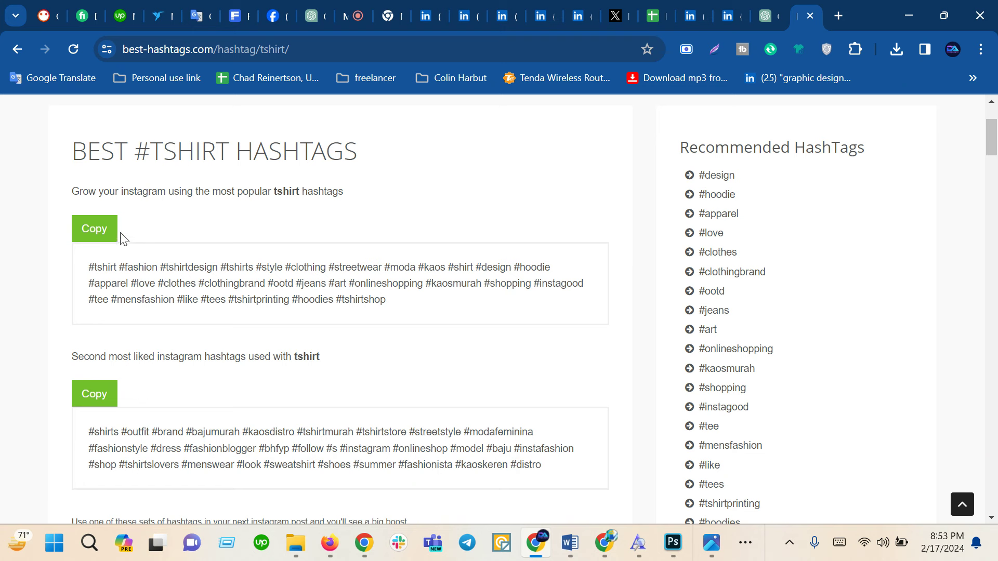
left_click(102, 232)
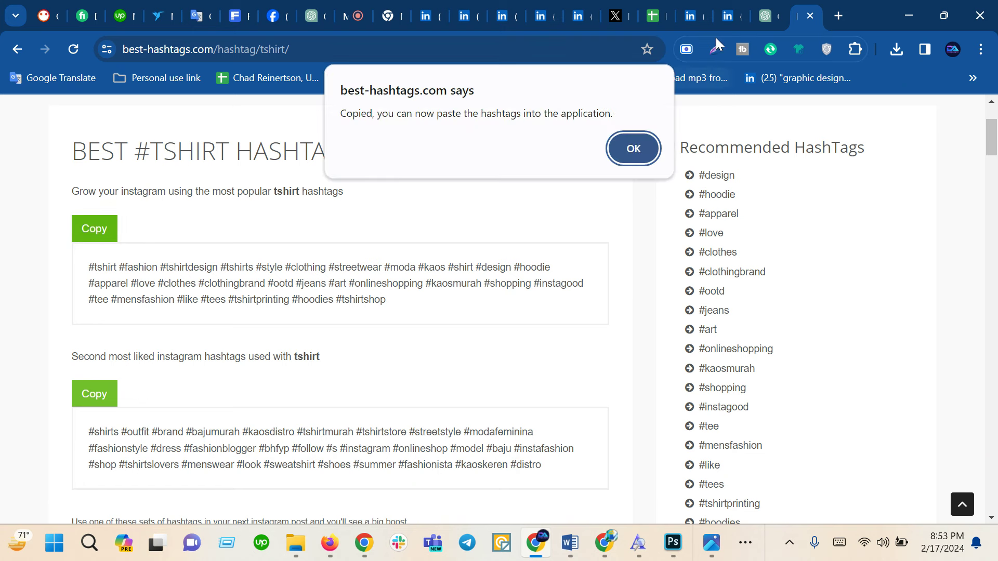
left_click(700, 6)
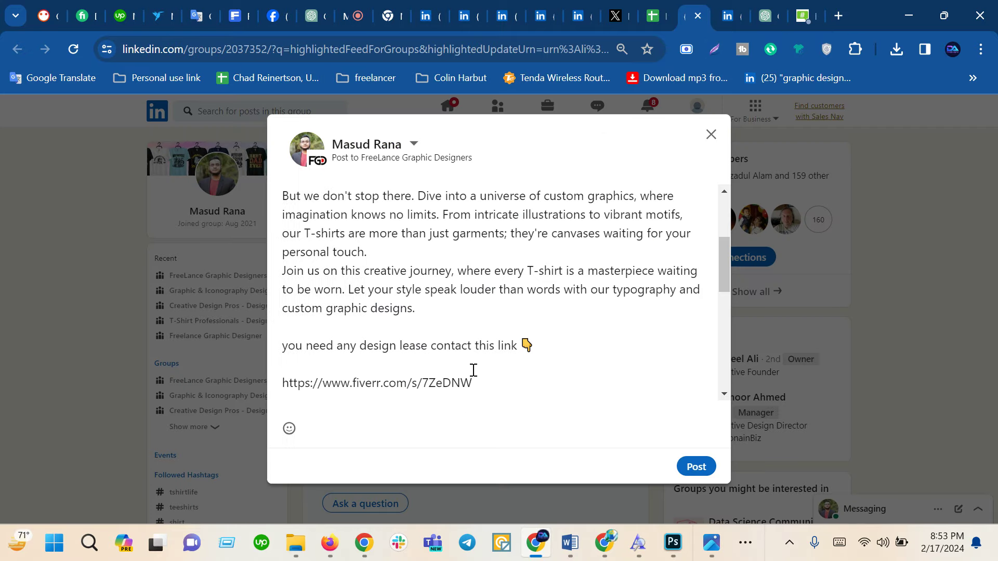
- Paste the #tshirt hashtags on a new line below the Fiverr link, then minimize Chrome
scroll(473, 370, "down", 3)
key("Return")
key("Return")
key("Return")
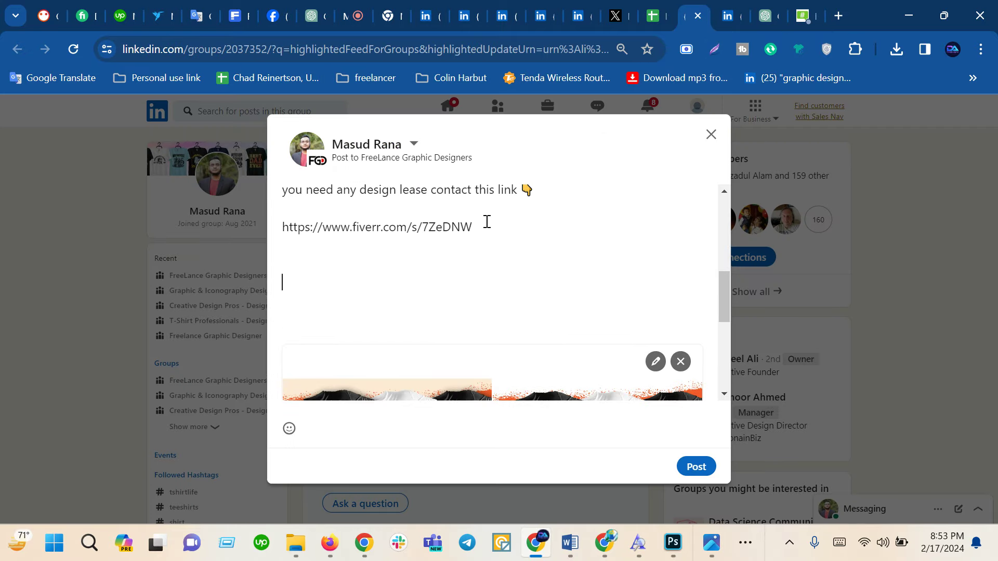
key("ctrl+v")
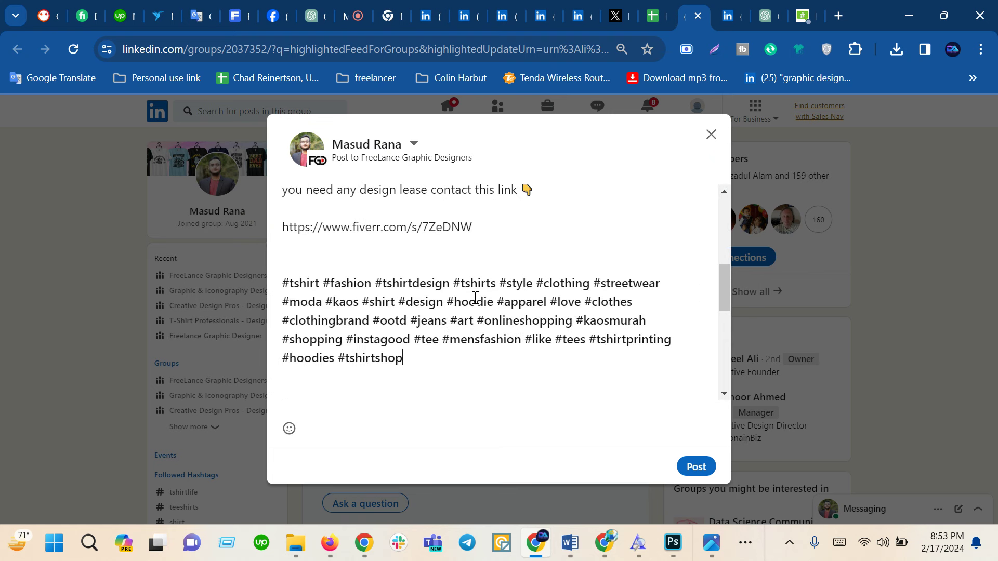
scroll(495, 312, "down", 3)
scroll(445, 296, "up", 2)
mouse_move(419, 288)
left_mouse_down()
mouse_move(335, 239)
mouse_move(275, 151)
left_mouse_up()
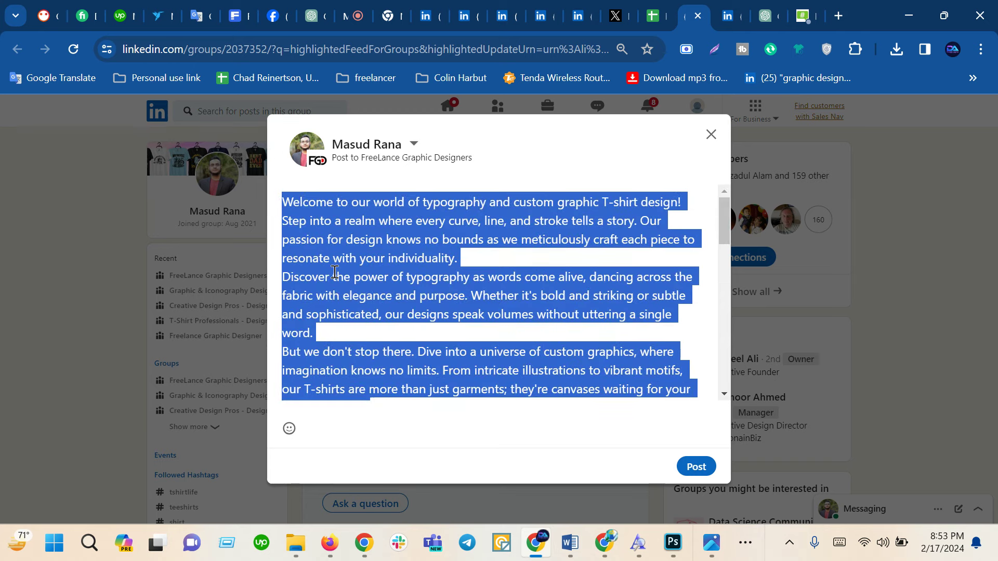
left_click(908, 15)
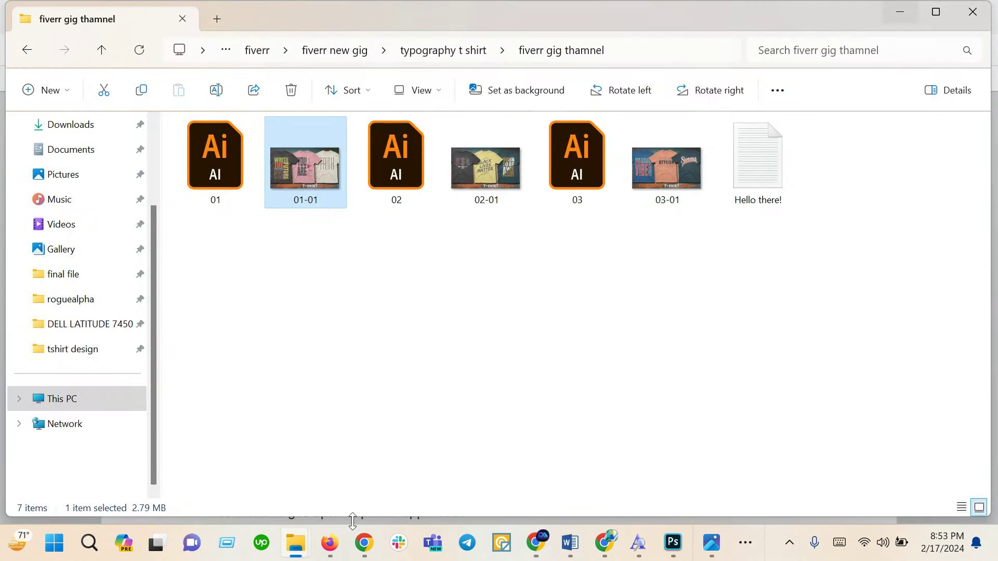
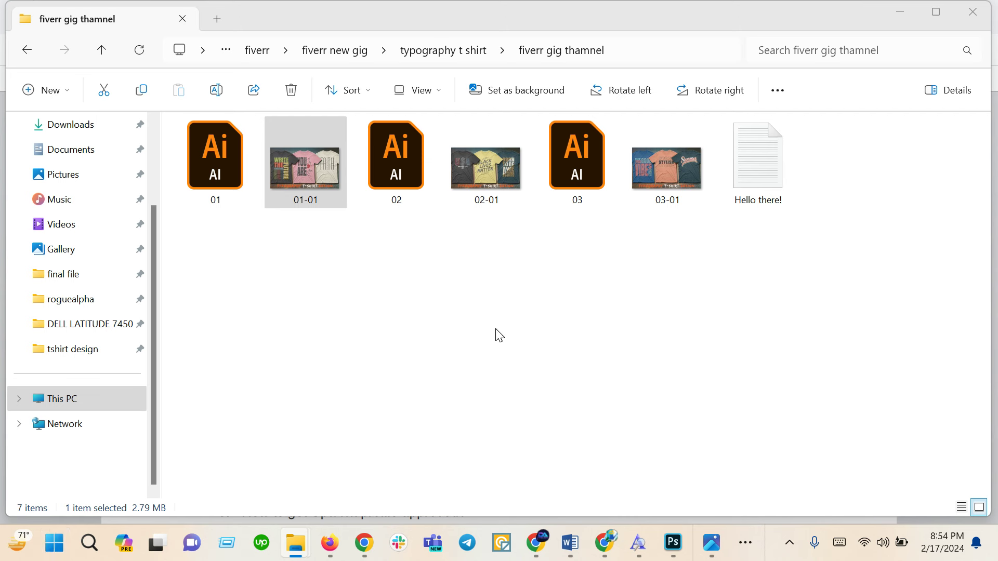
- Deselect the 01-01 thumbnail, glance at the LinkedIn draft in Chrome, then bring up the Start menu
left_click(529, 369)
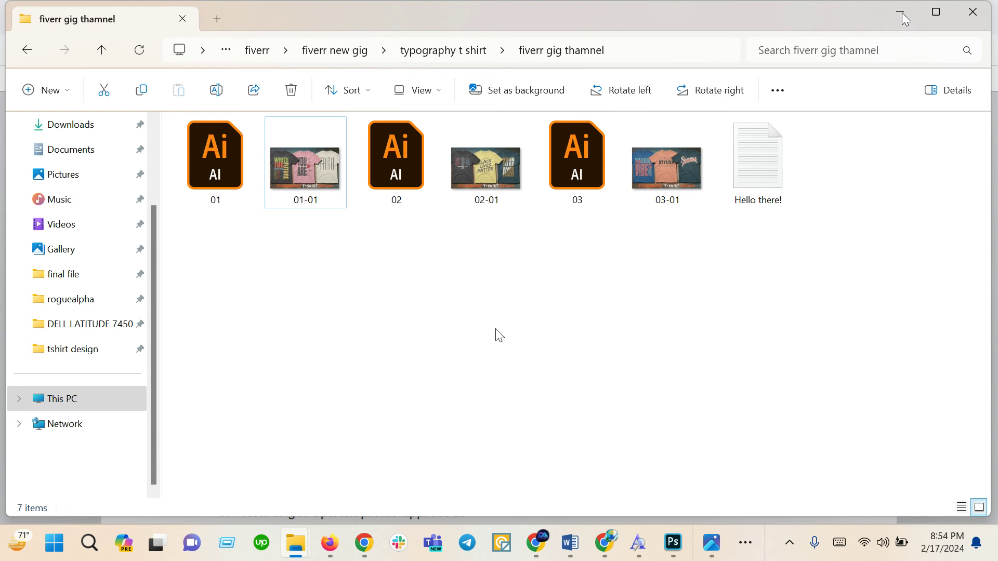
left_click(536, 543)
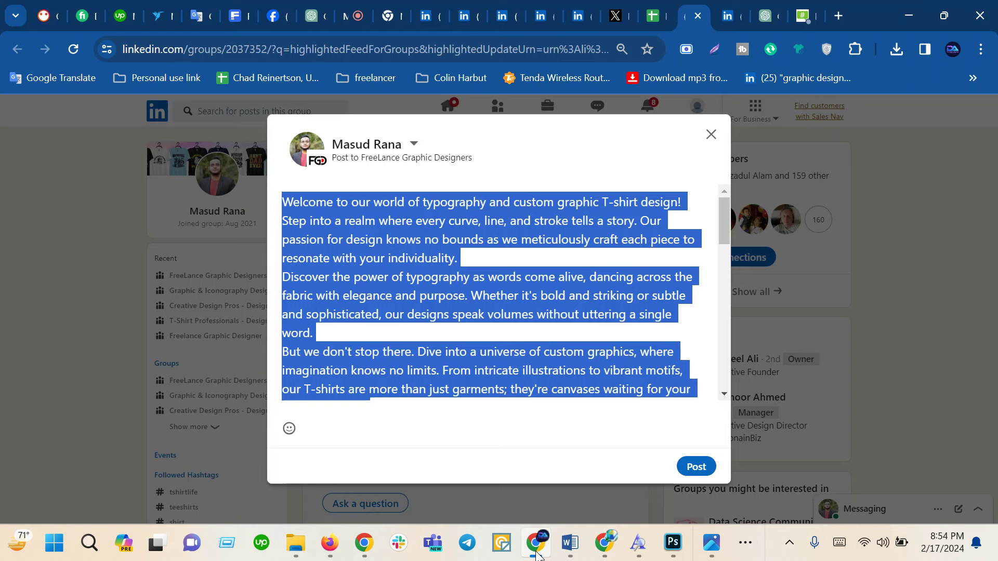
left_click(536, 543)
key("super")
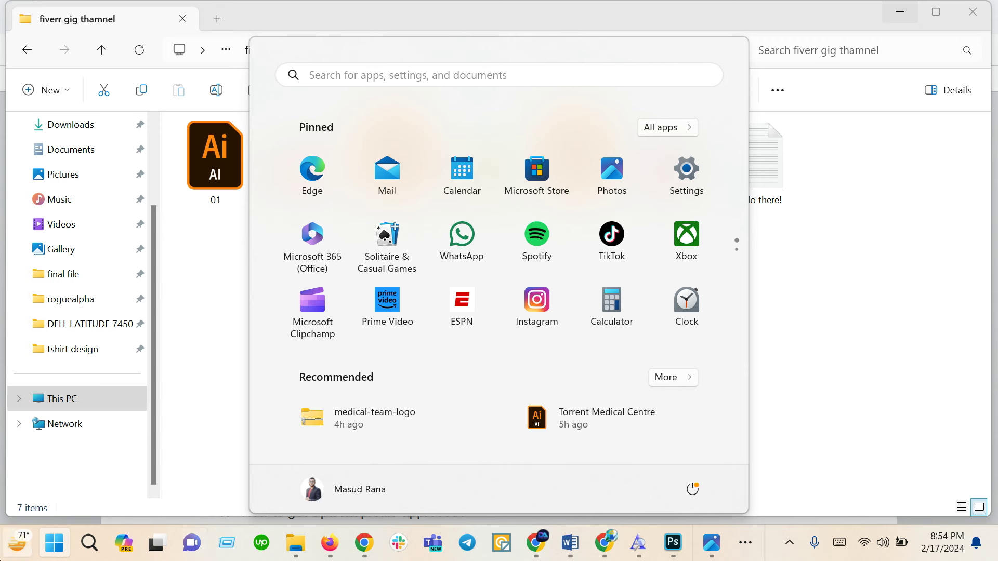
- Launch Notepad from a Start search for 'not' and paste the T-shirt promo text into it
left_click(419, 78)
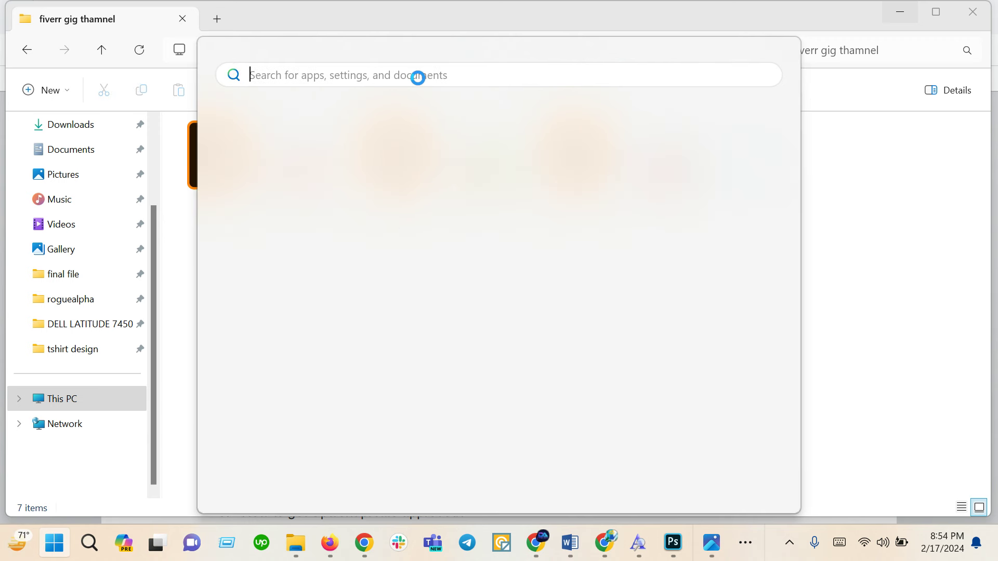
type("no")
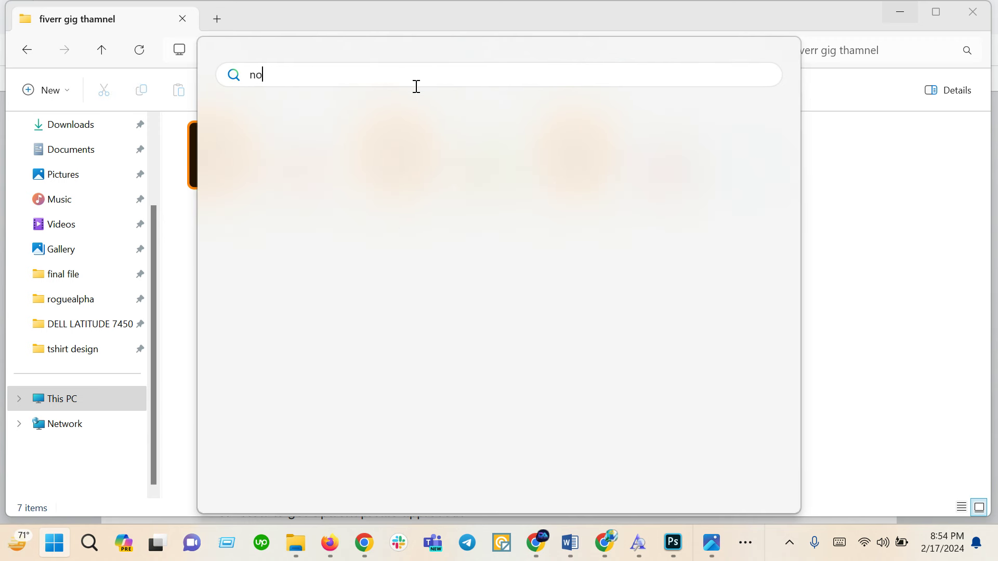
type("t")
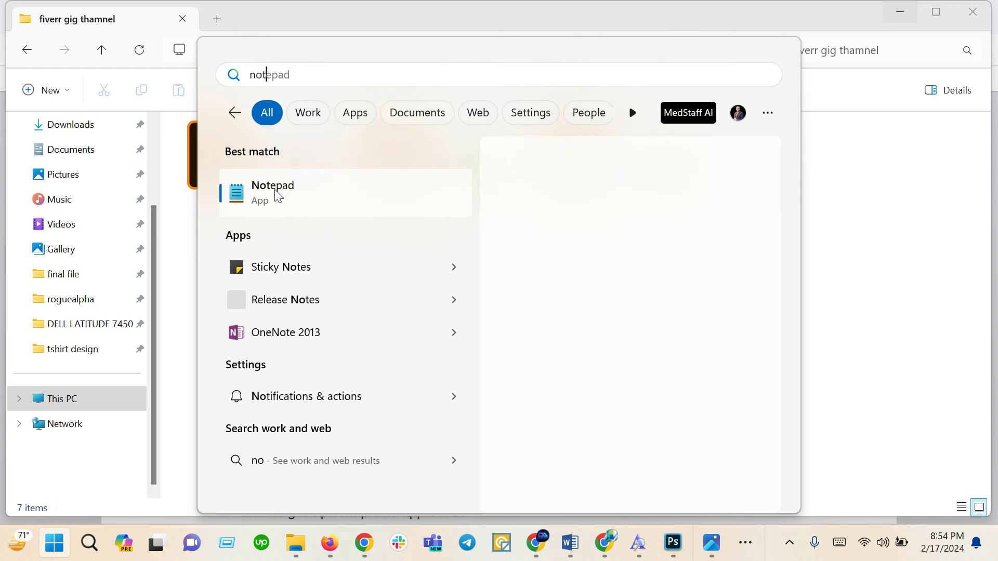
left_click(279, 196)
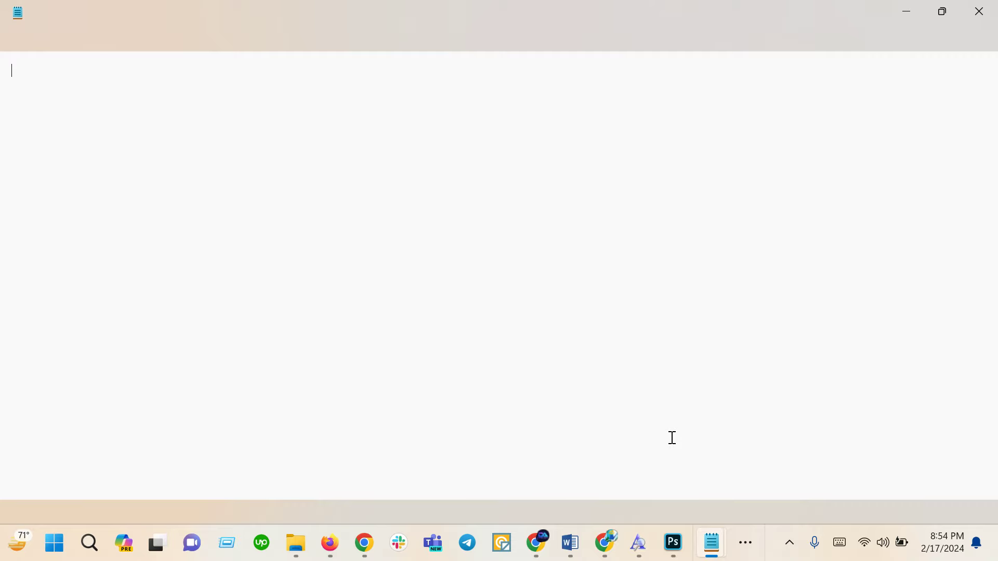
type("Welcome to our world of typography and custom graphic T-shirt design! Step into a realm where every curve, line, and stroke tells a story. Our passion for design knows no bounds as we meticulously craft each piece to resonate with your individuality.  Discover the power of typography as words come alive, dancing across the fabric with elegance and purpose. Whether it's bold and striking or subtle and sophisticated, our designs speak volumes without uttering a single word.  But we don't stop there. Dive into a universe of custom graphics, where imagination knows no limits. From intricate illustrations to vibrant motifs, our T-shirts are more than just garments; they're canvases waiting for your personal touch.  Join us on this creative journey, where every T-shirt is a masterpiece waiting to be worn. Let your style speak louder than words with our typography and custom graphic designs.    you need any design lease contact this link 👇    https://www.fiverr.com/s/7ZeDNW      #tshirt #fashion #tshirtdesign #tshirts #style #clothing #streetwear #moda #kaos #shirt #design #hoodie #apparel #love #clothes #clothingbrand #ootd #jeans #art #onlineshopping #kaosmurah #shopping #instagood #tee #mensfashion #like #tees #tshirtprinting #hoodies #tshirtshop")
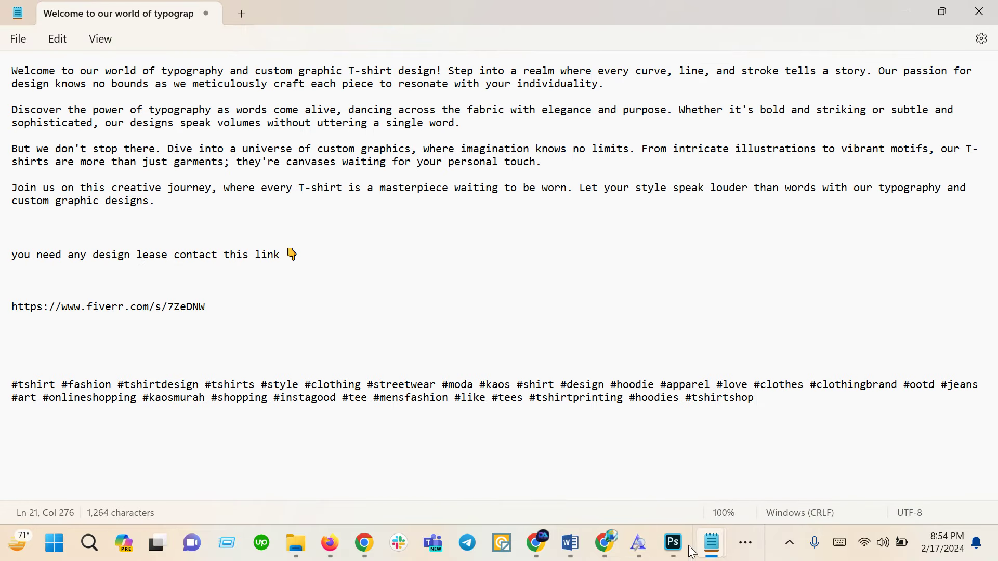
- Scroll through the LinkedIn post dialog to the images and publish it to FreeLance Graphic Designers
left_click(533, 551)
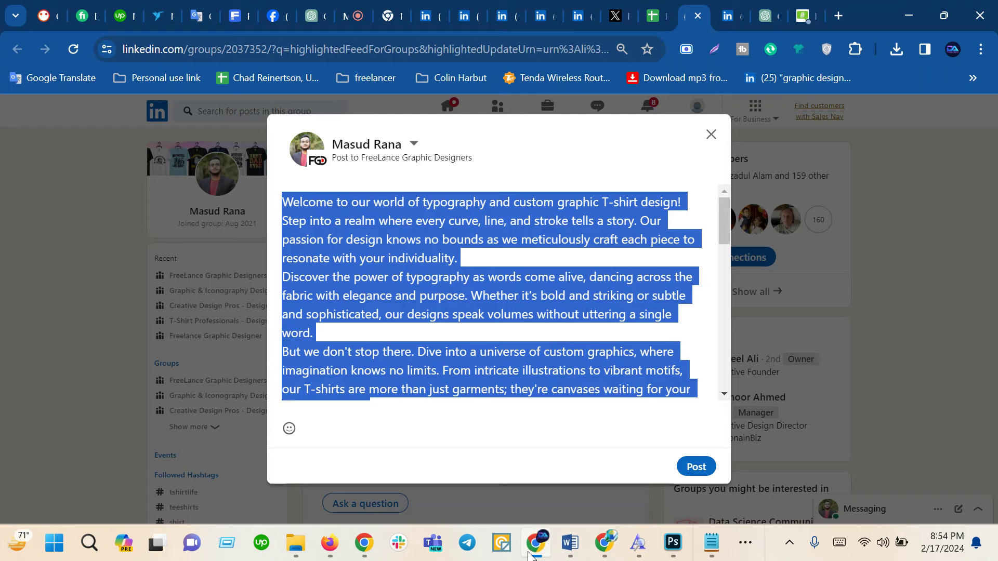
scroll(501, 366, "down", 5)
scroll(501, 352, "down", 5)
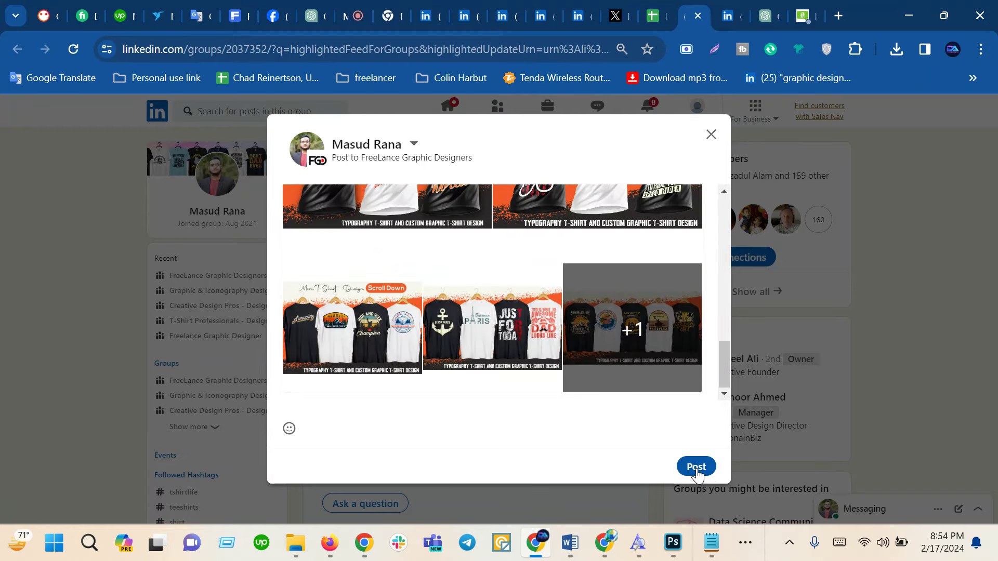
left_click(696, 468)
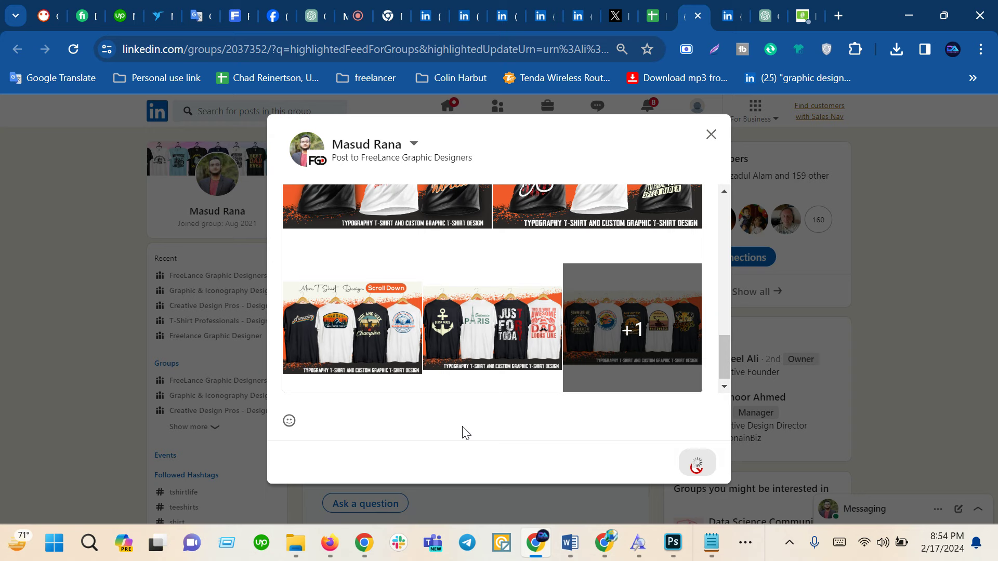
- Expand the published post with 'see more' and scroll through its full text and images
scroll(517, 337, "up", 3)
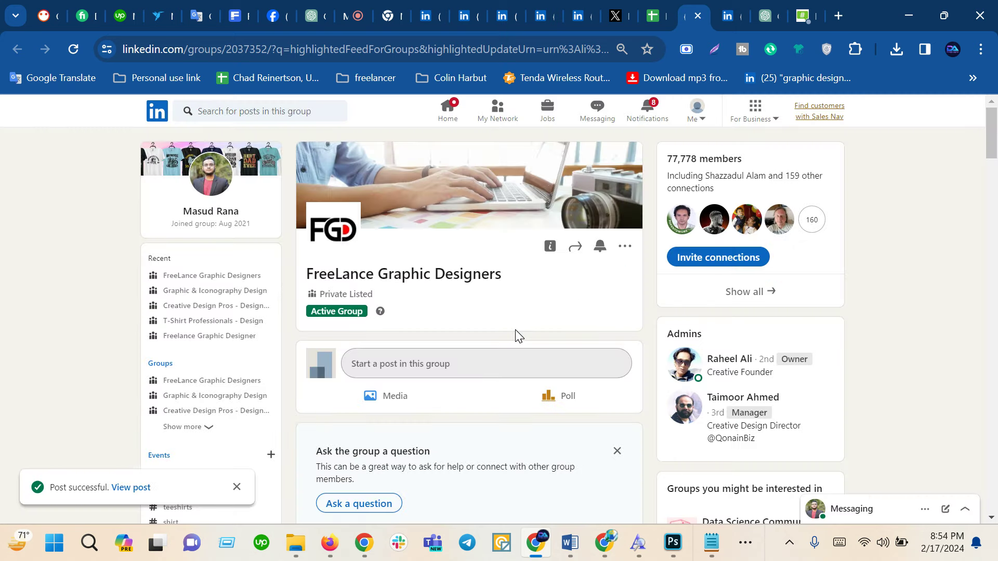
scroll(516, 337, "down", 4)
scroll(517, 337, "down", 3)
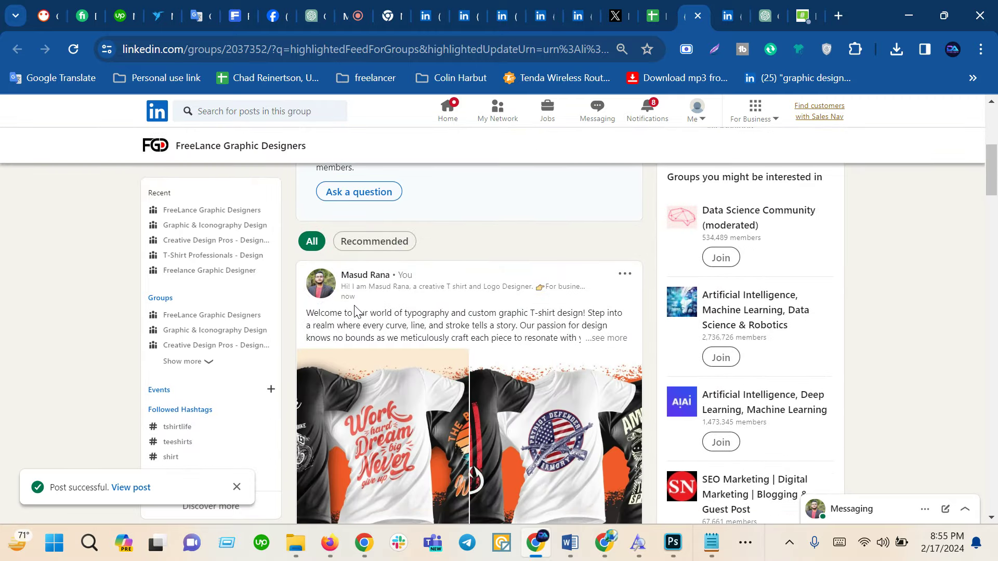
left_click(607, 339)
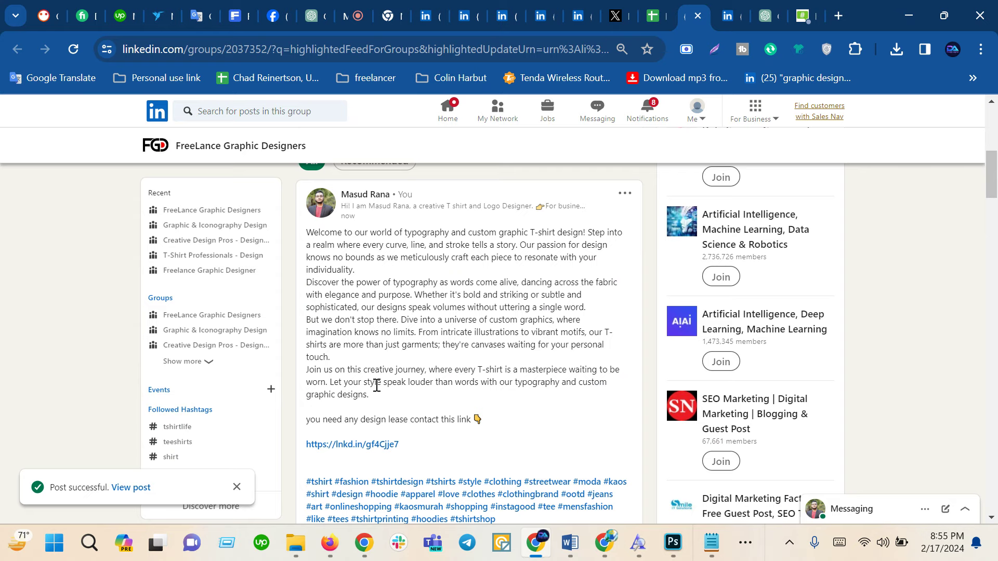
left_click_drag(370, 395, 326, 246)
scroll(349, 367, "down", 3)
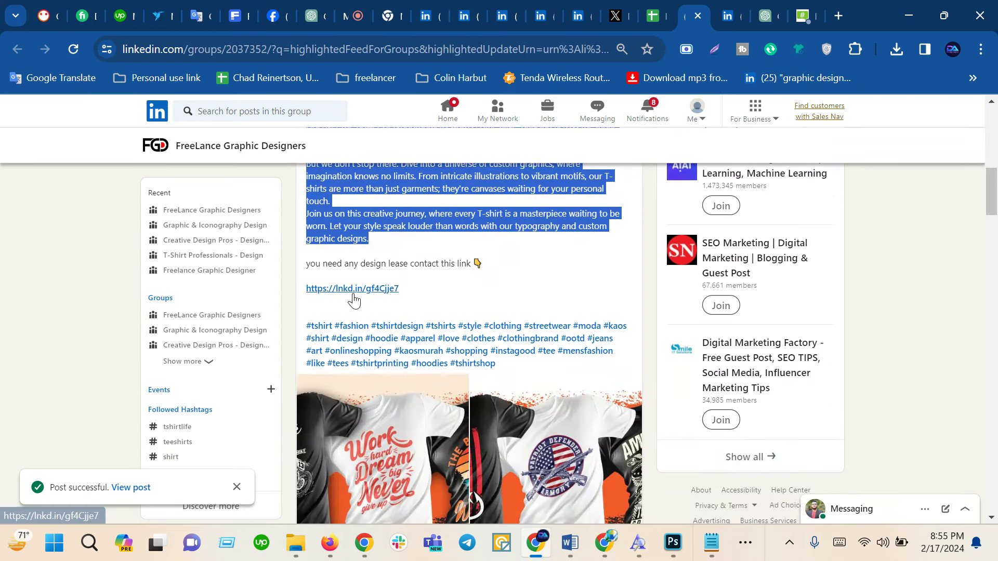
scroll(335, 299, "down", 2)
scroll(335, 299, "down", 3)
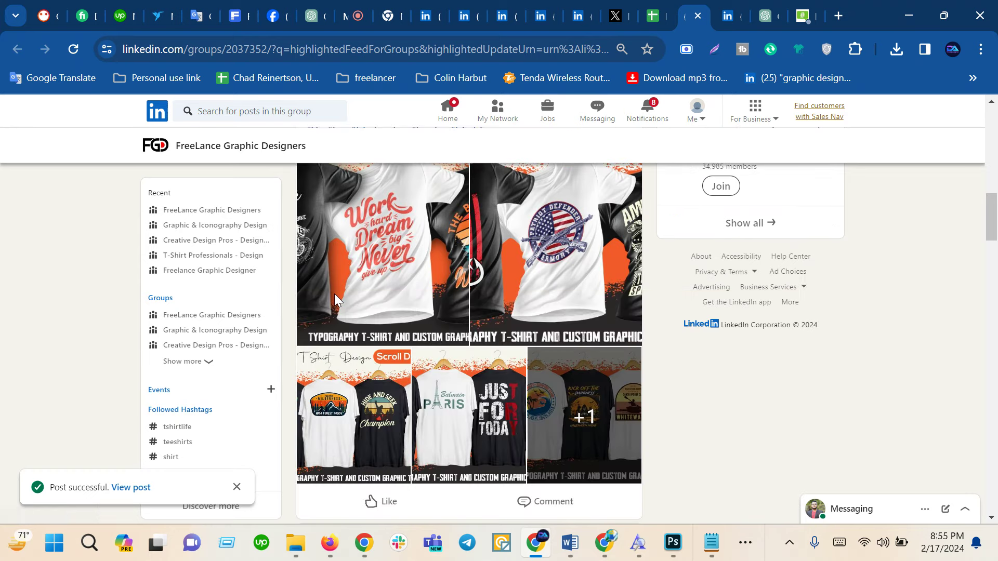
scroll(336, 299, "down", 3)
scroll(505, 414, "up", 3)
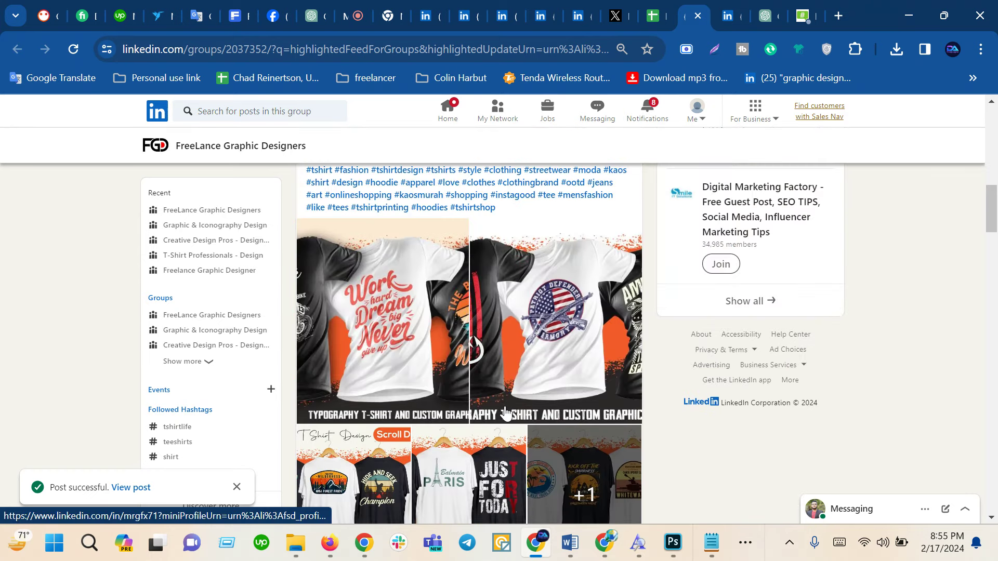
scroll(504, 414, "up", 3)
scroll(505, 413, "up", 2)
scroll(504, 414, "up", 2)
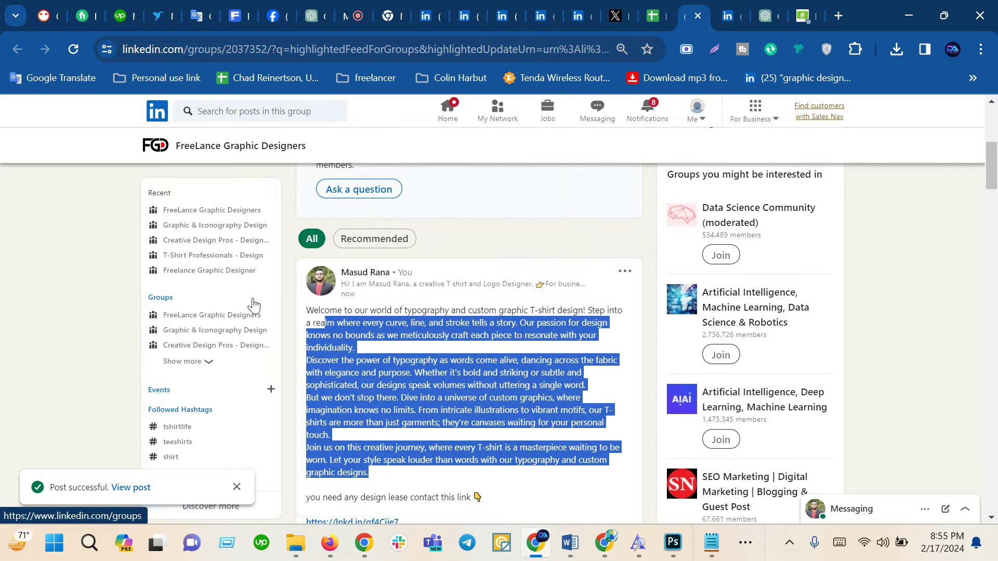
scroll(256, 307, "up", 4)
scroll(384, 383, "up", 2)
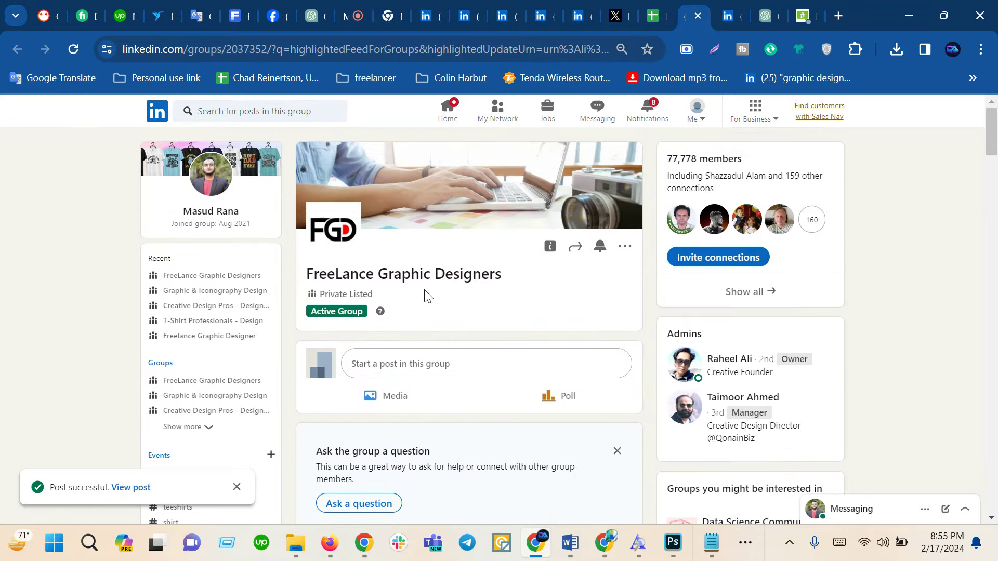
- Start a new post in Graphic Designer Worldwide, paste the promo text and remove the link preview
left_click(724, 18)
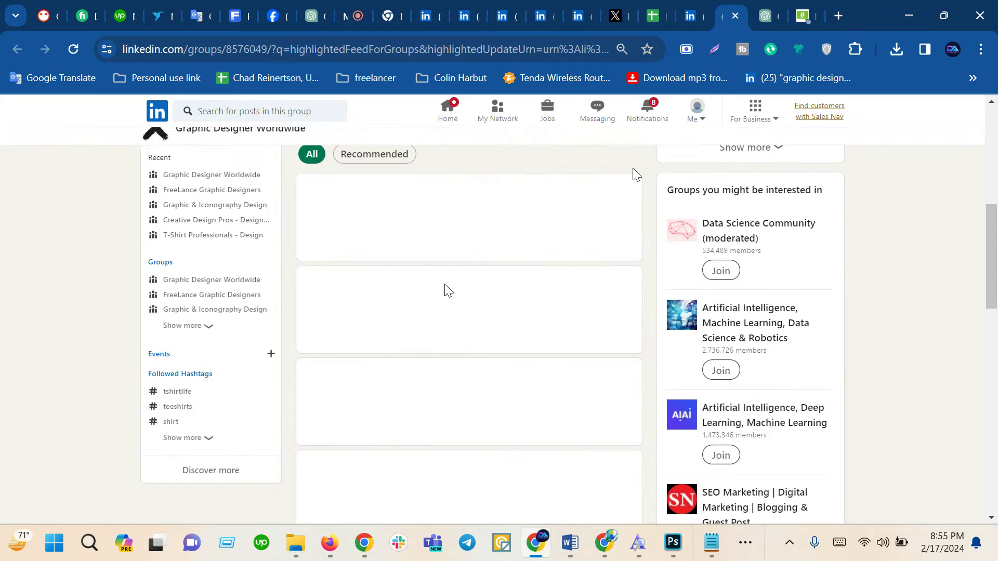
scroll(466, 331, "up", 1)
scroll(450, 369, "up", 1)
scroll(439, 372, "down", 2)
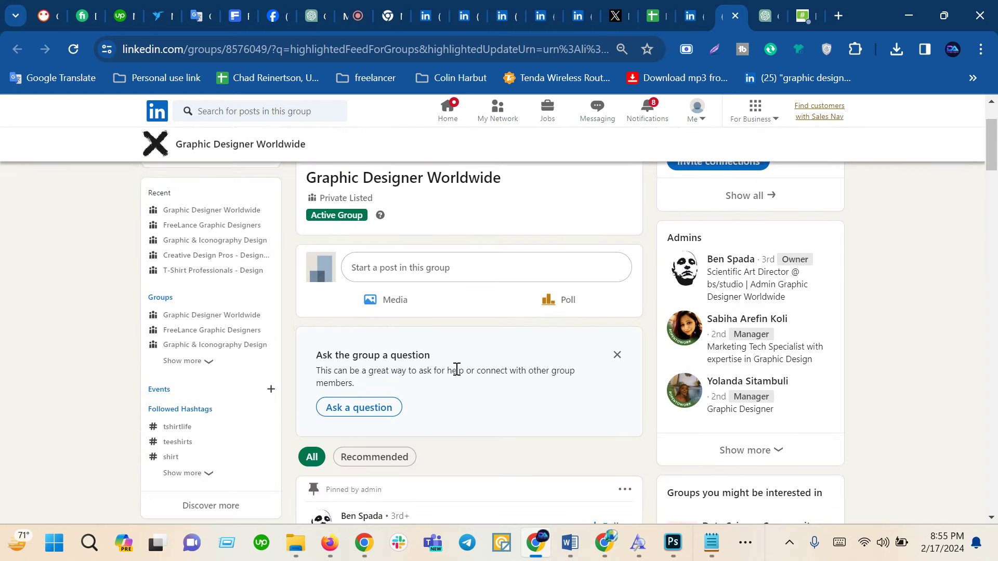
scroll(454, 367, "up", 2)
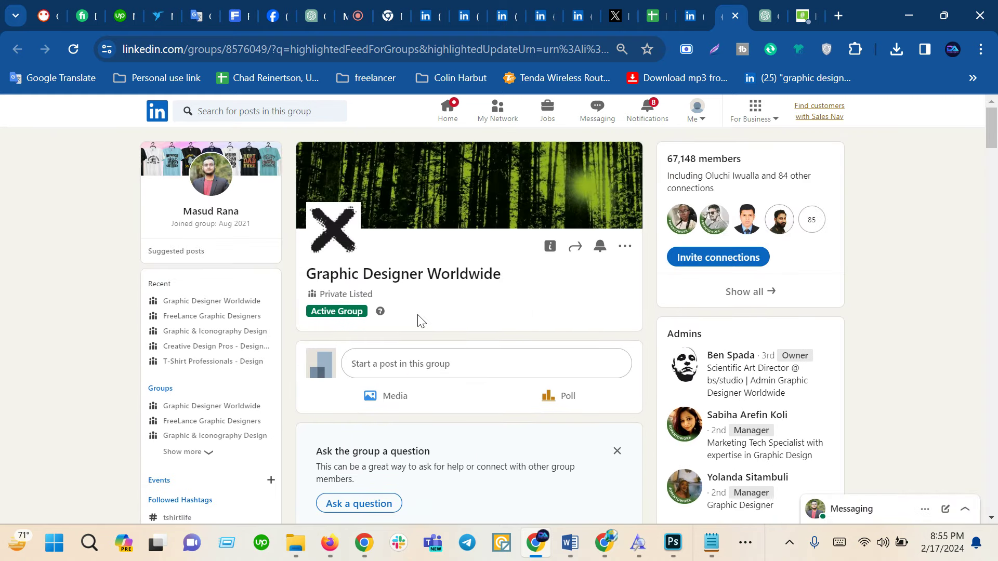
left_click(419, 363)
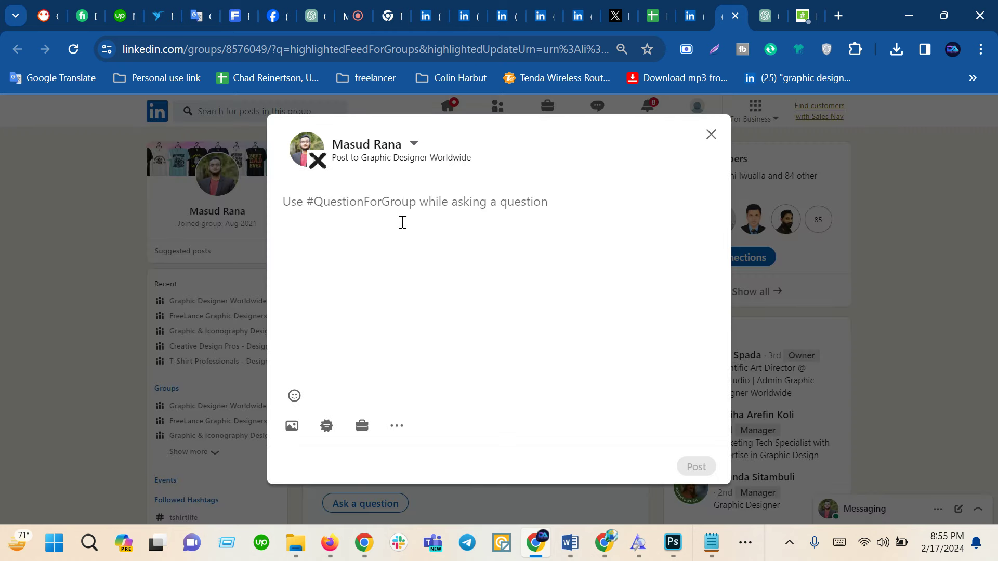
key("ctrl+v")
scroll(402, 224, "down", 3)
scroll(434, 329, "down", 3)
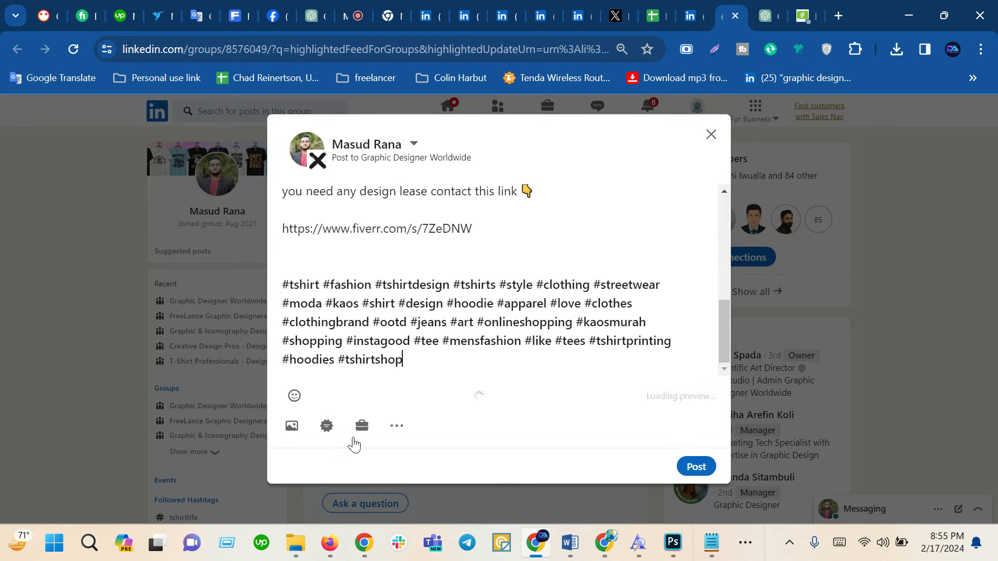
left_click(679, 245)
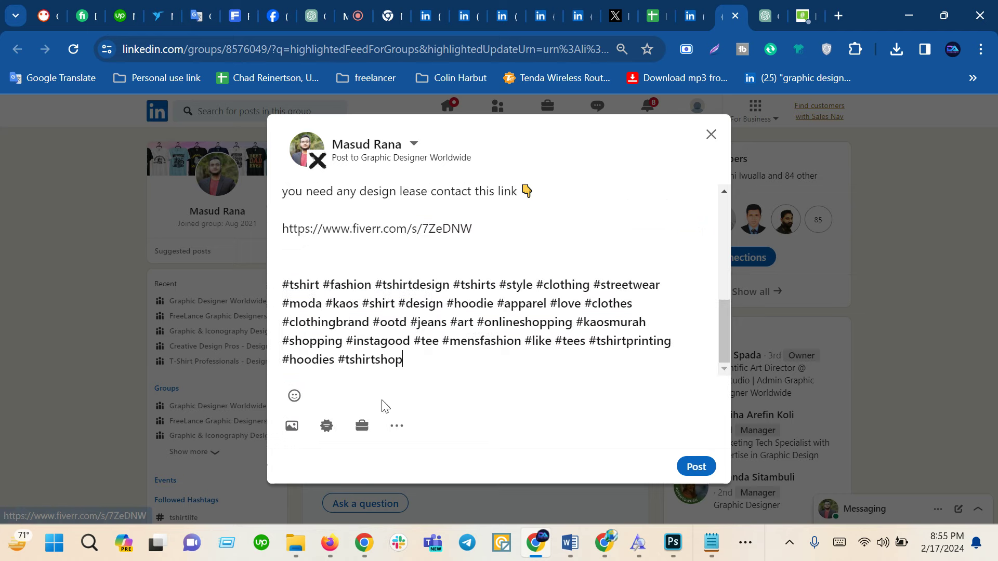
- Upload the four T-shirt images 01 (24) through 01 (27) to the post
left_click(291, 426)
left_click(504, 378)
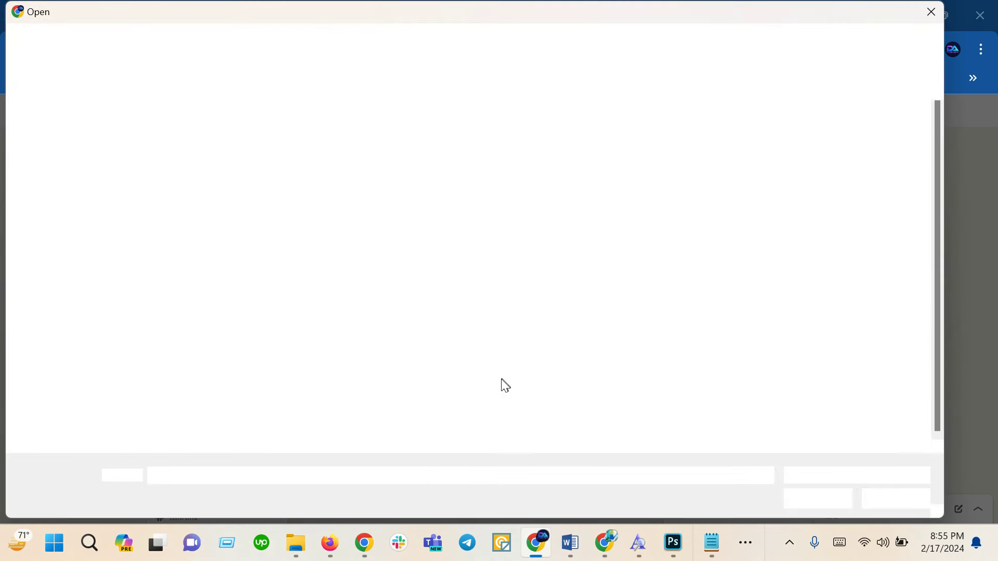
left_click(442, 410)
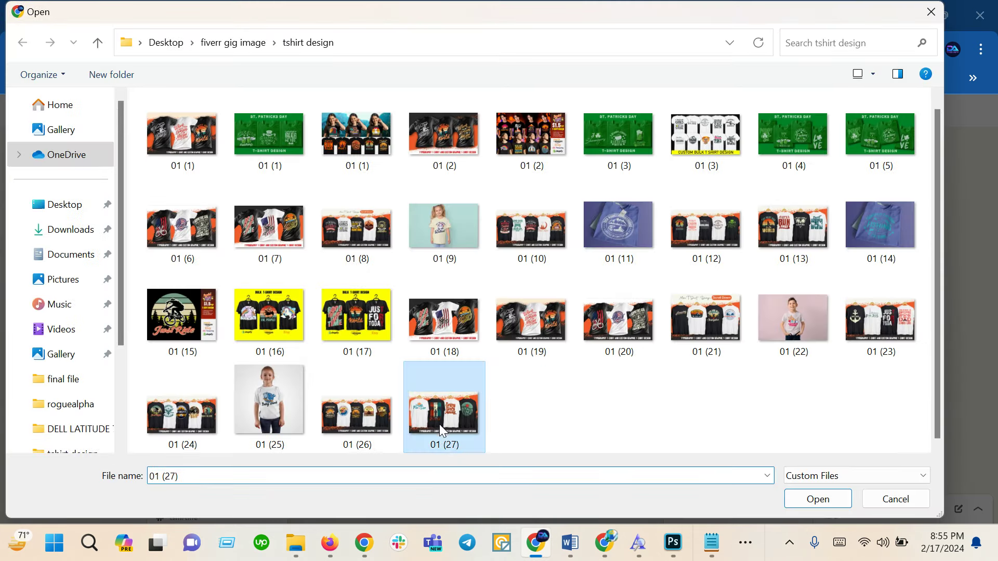
left_click(369, 439, "shift")
left_click(217, 424, "shift")
left_click(803, 499)
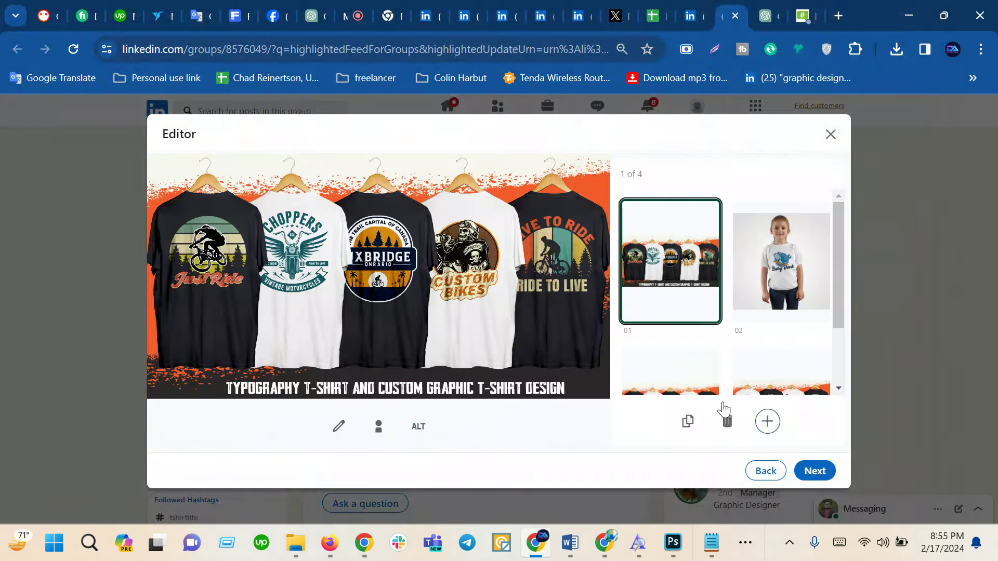
left_click(810, 472)
- Review the composer's text and images and publish the post to the group
scroll(468, 338, "down", 5)
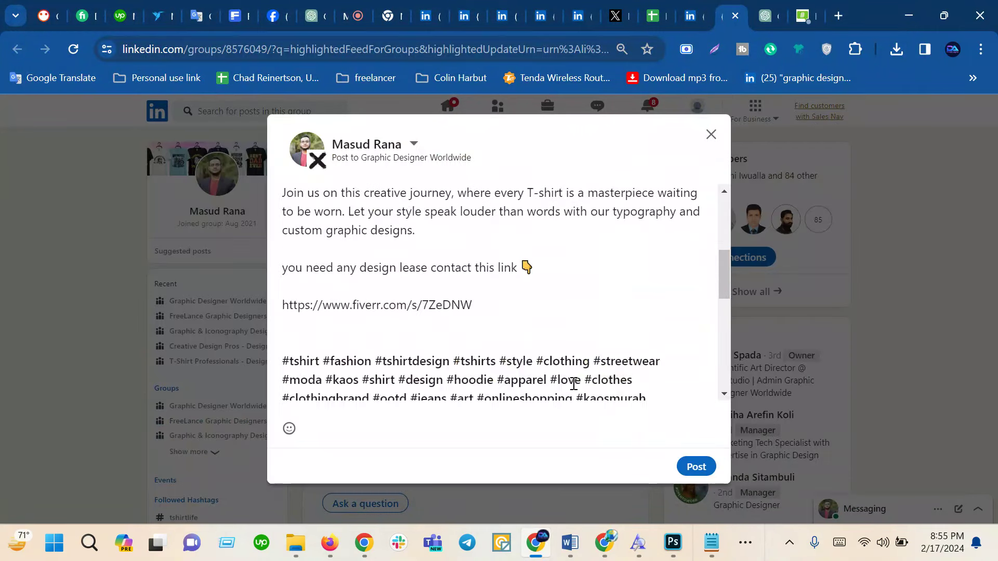
left_click(697, 463)
scroll(527, 292, "down", 5)
scroll(527, 295, "down", 5)
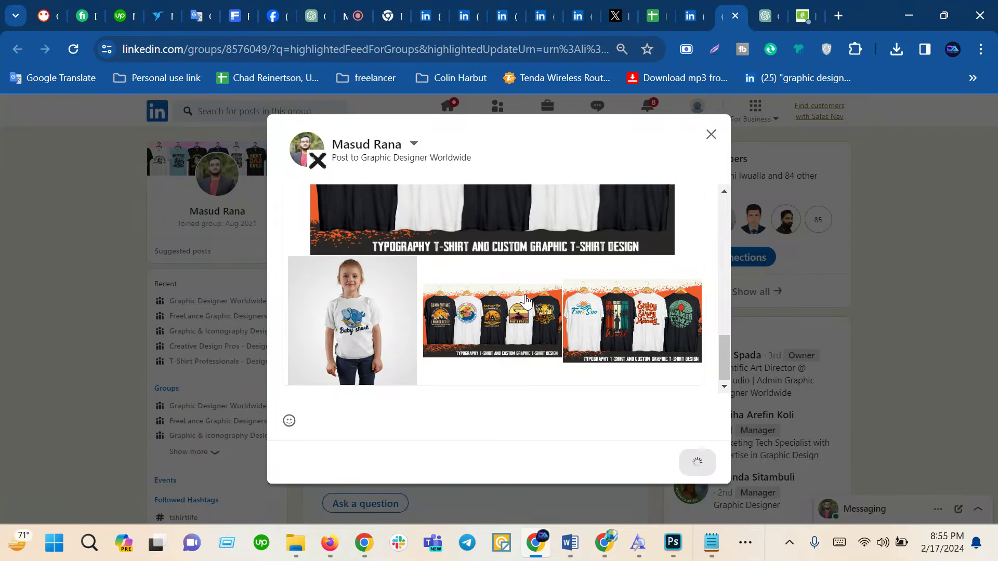
scroll(527, 301, "down", 5)
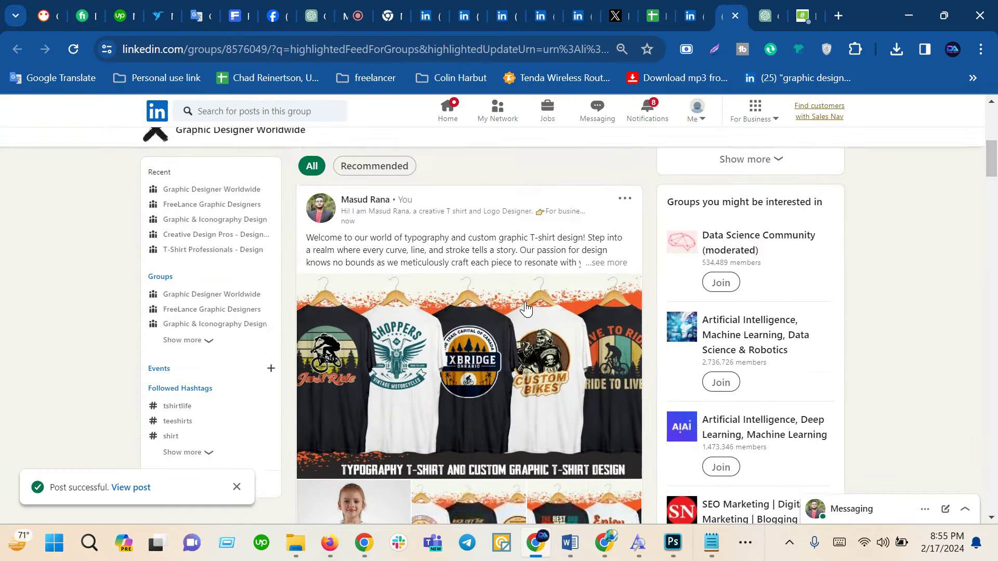
scroll(527, 307, "down", 3)
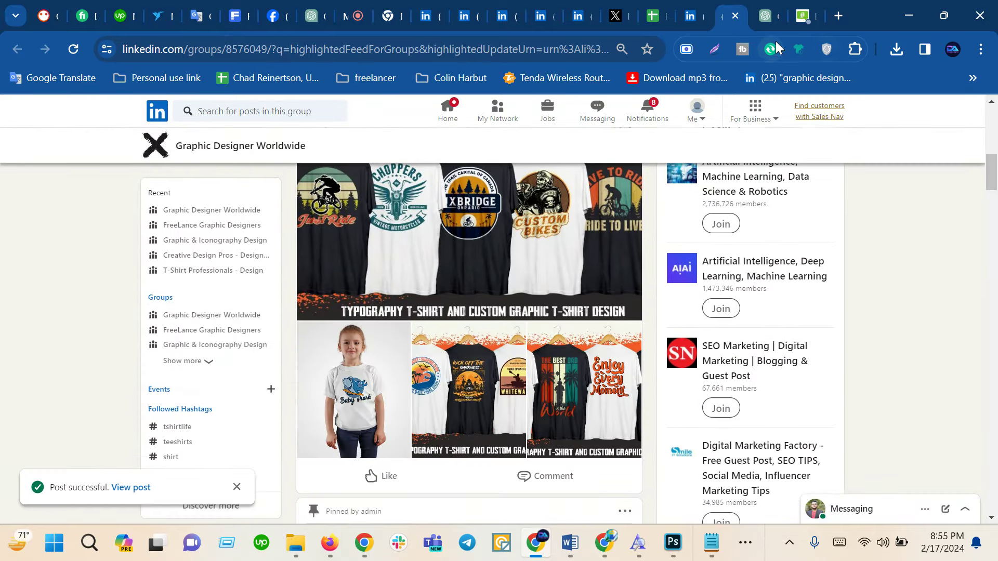
left_click(656, 16)
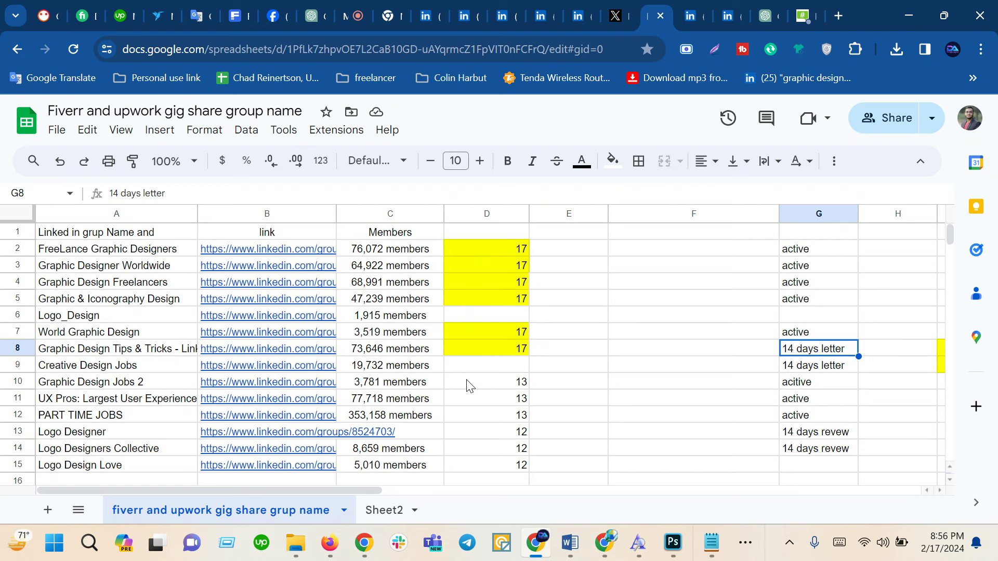
- Scroll the group tracker sheet down to the Facebook group rows and switch to Facebook
scroll(470, 383, "down", 3)
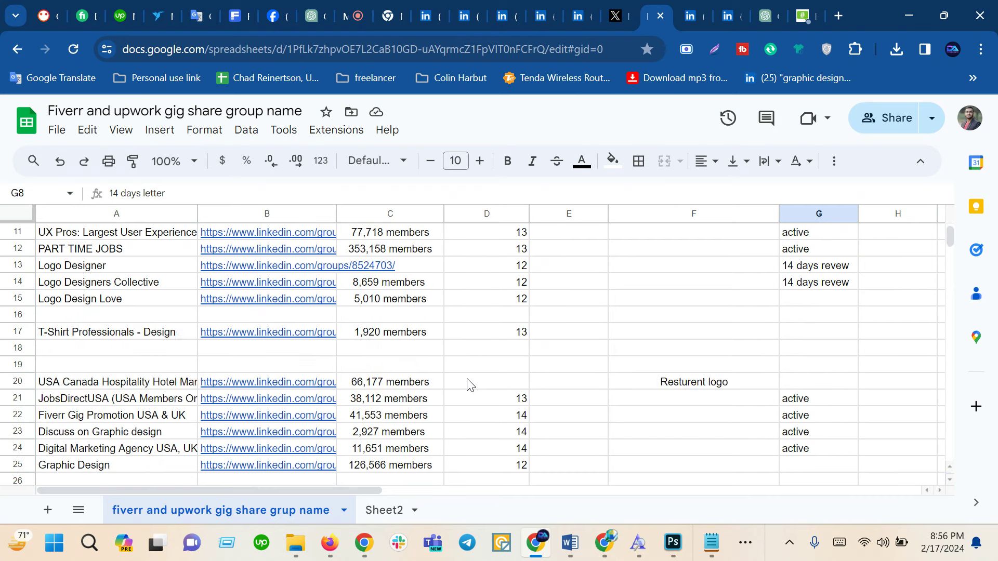
scroll(470, 384, "down", 2)
scroll(235, 339, "down", 3)
scroll(235, 339, "down", 5)
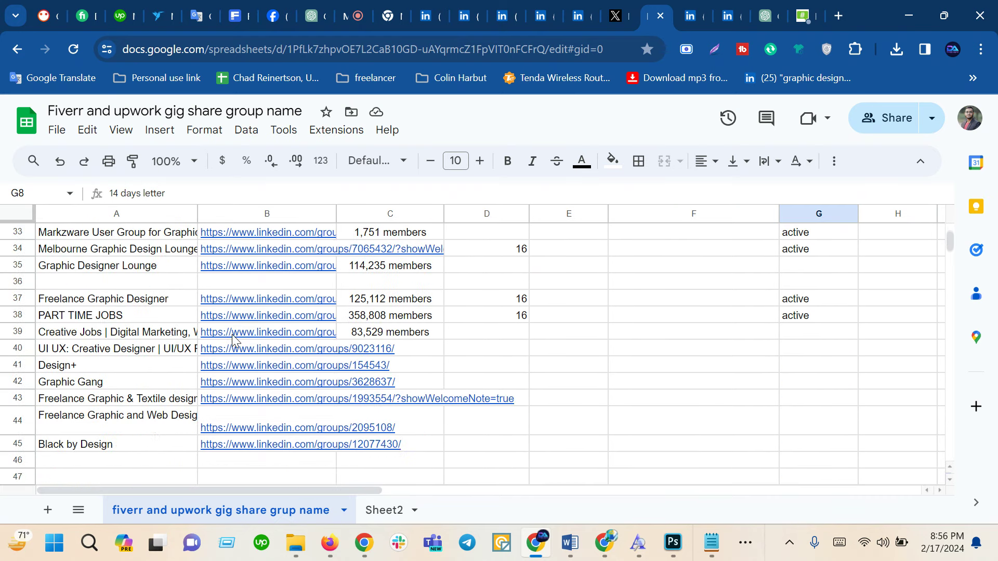
scroll(234, 338, "down", 3)
scroll(232, 341, "down", 2)
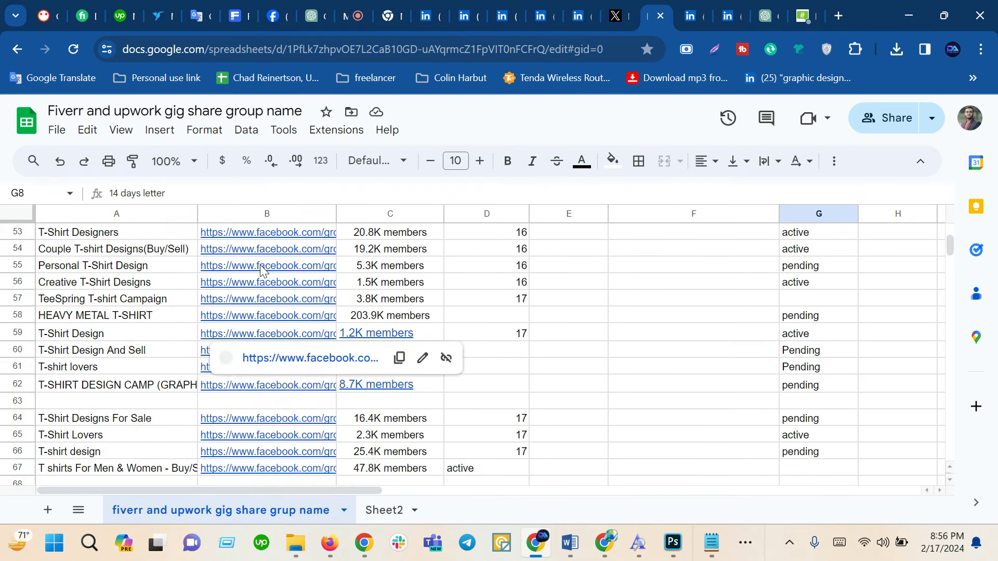
mouse_move(267, 232)
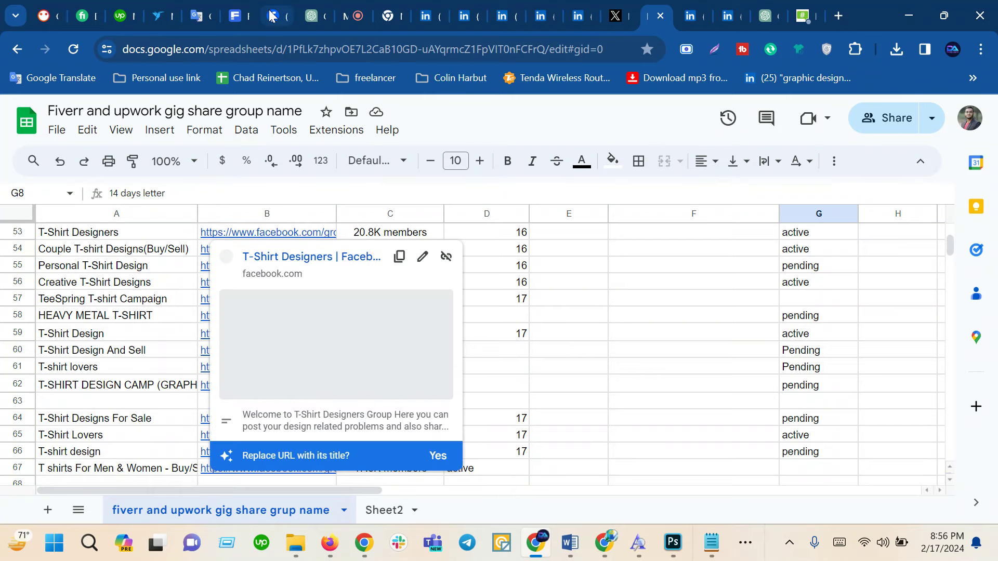
left_click(274, 16)
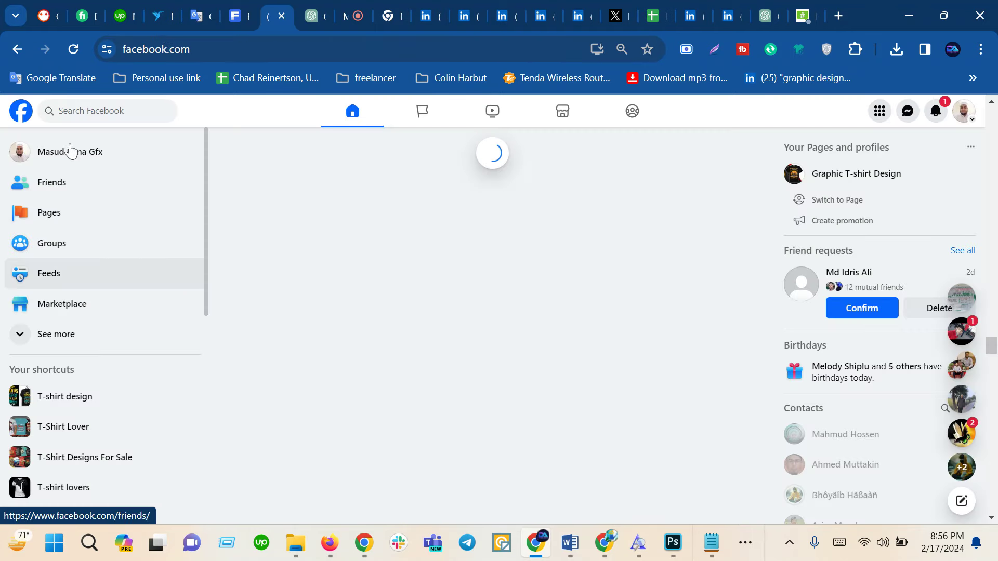
- Search Facebook for 'tshirt' and narrow the results to Groups
left_click(83, 105)
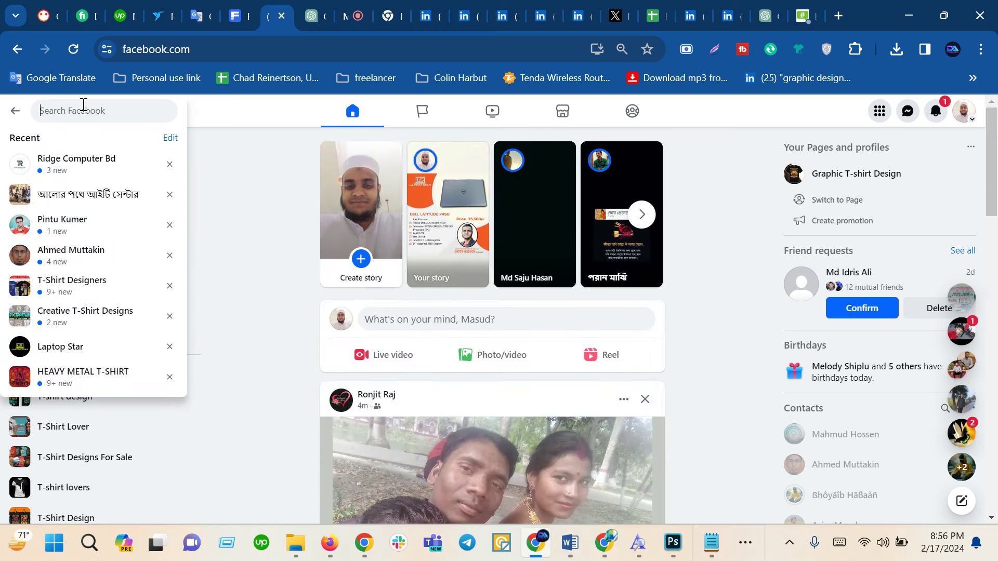
type("tshir")
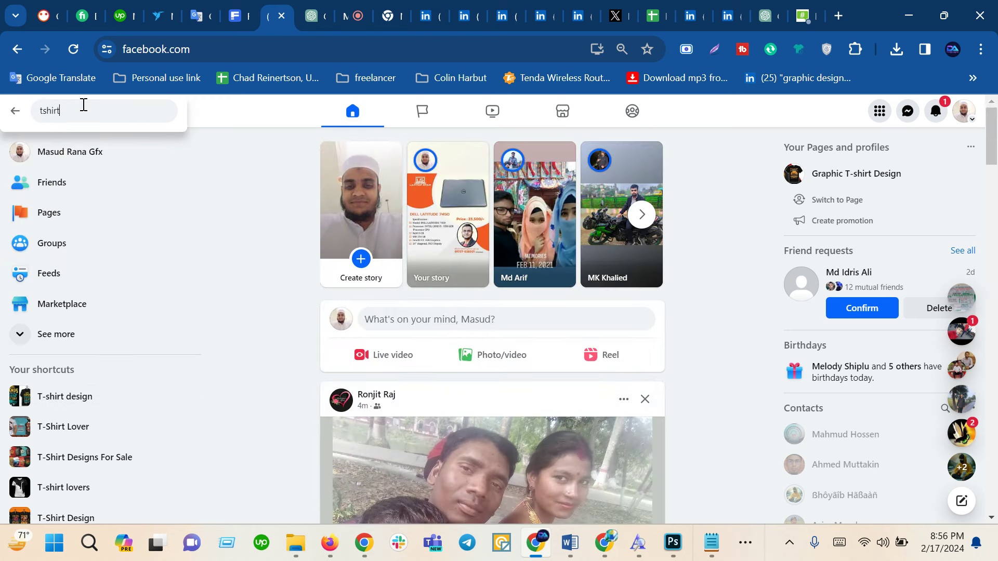
type("t")
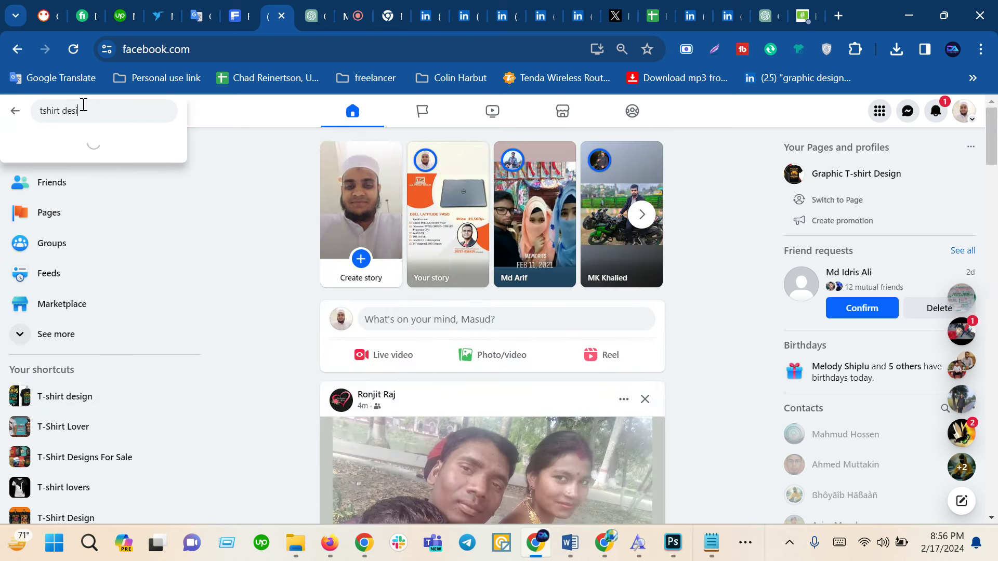
key("Return")
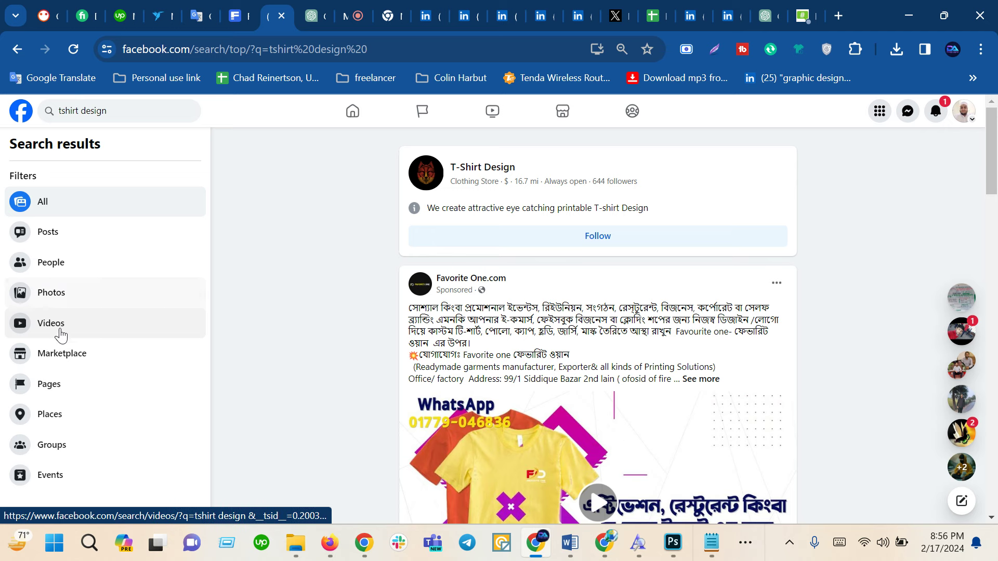
left_click(50, 447)
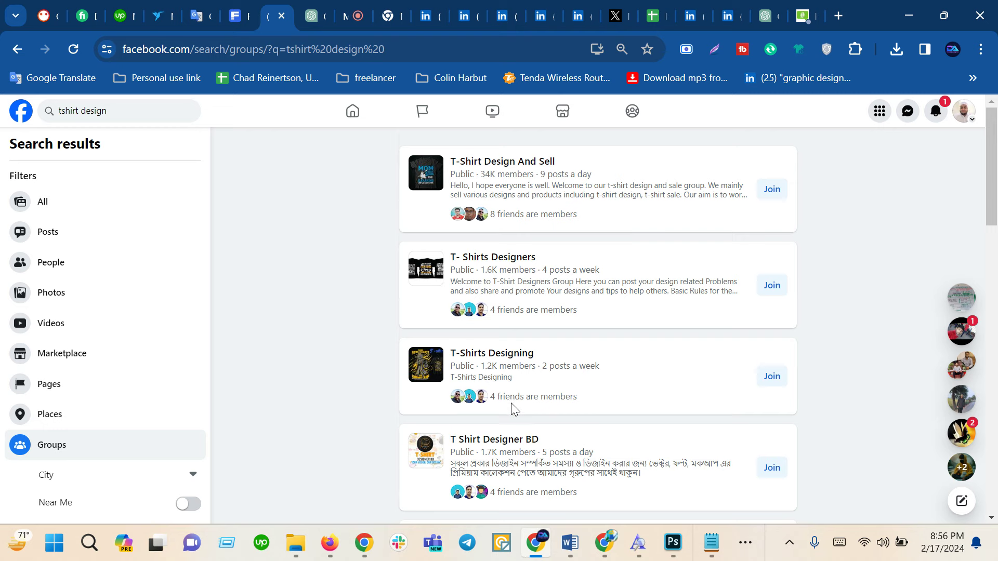
- Open the Teespring T-shirt group from the group results
scroll(512, 408, "down", 2)
scroll(512, 409, "down", 3)
scroll(513, 408, "down", 2)
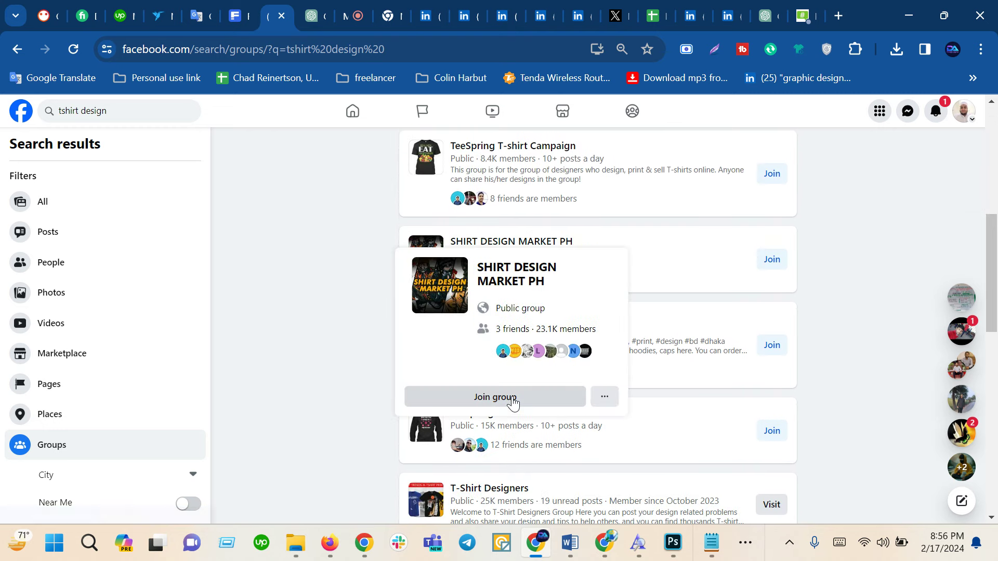
mouse_move(488, 413)
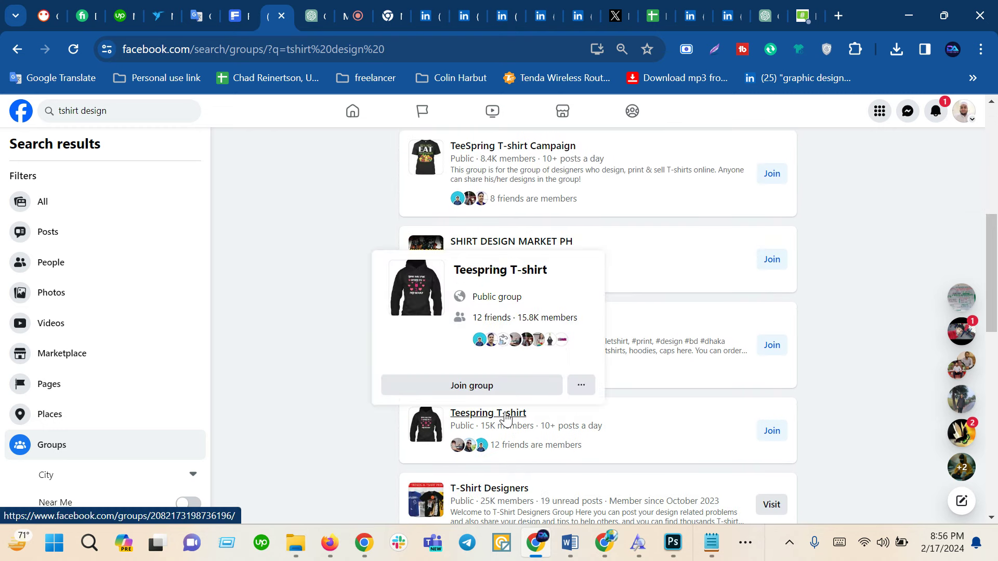
left_click(506, 419)
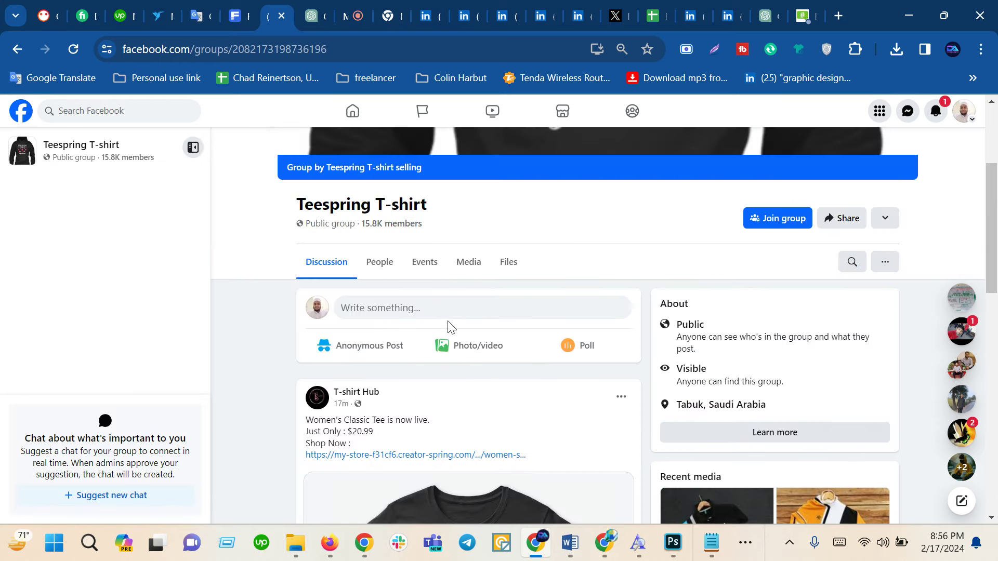
scroll(448, 327, "up", 3)
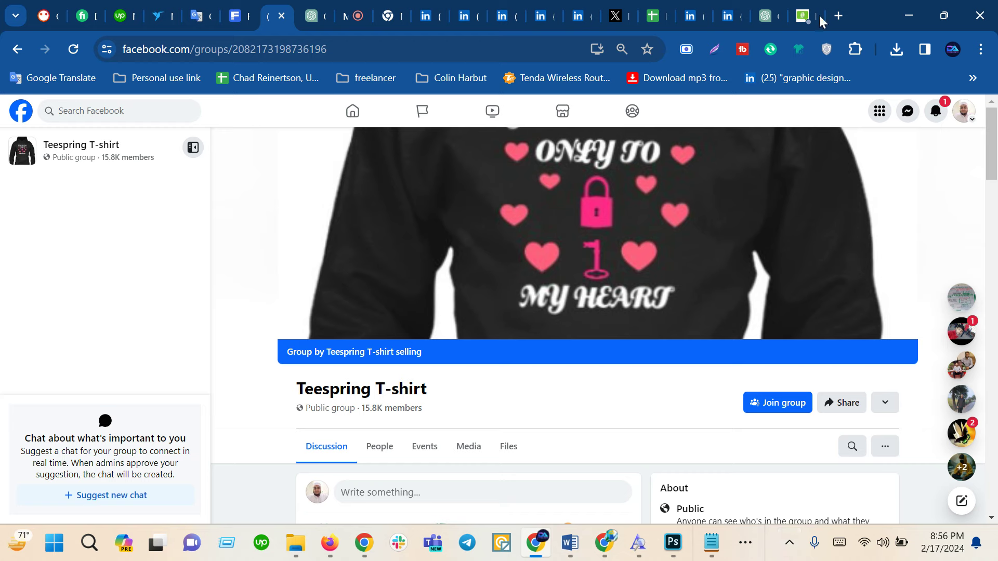
left_click(771, 8)
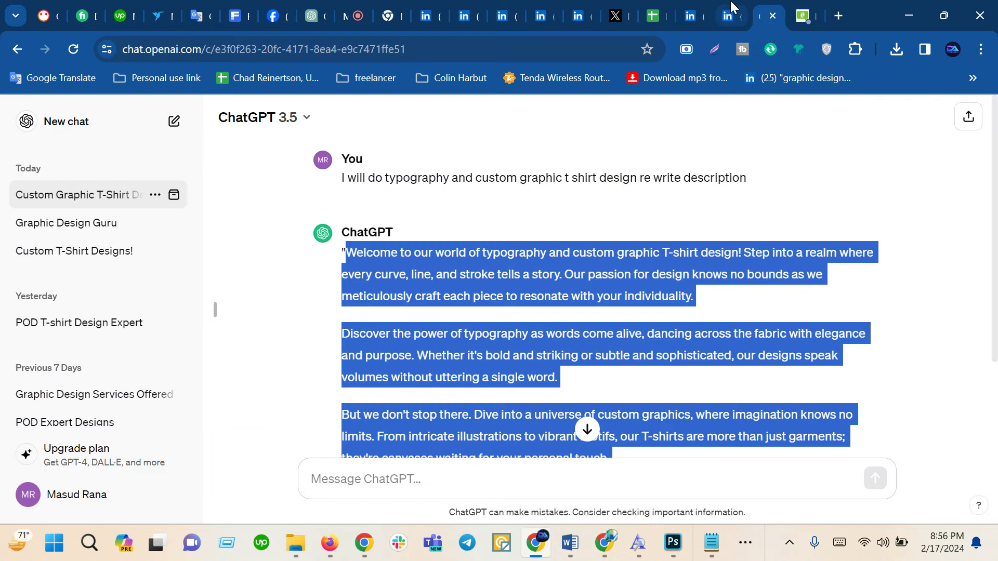
- Open the T-Shirt Designers Facebook group from the link in cell B53 of the tracker
left_click(671, 7)
scroll(419, 260, "down", 2)
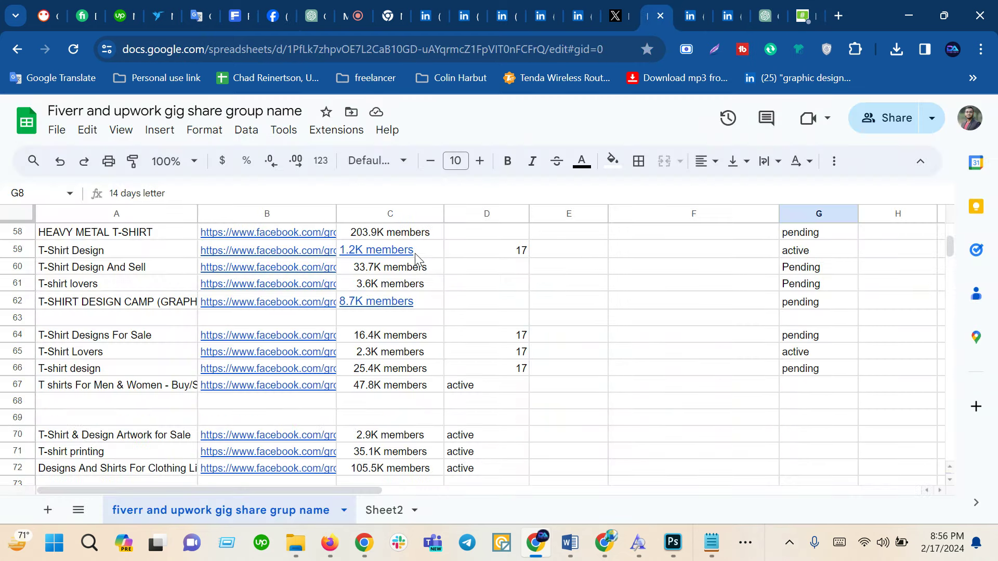
scroll(447, 458, "up", 3)
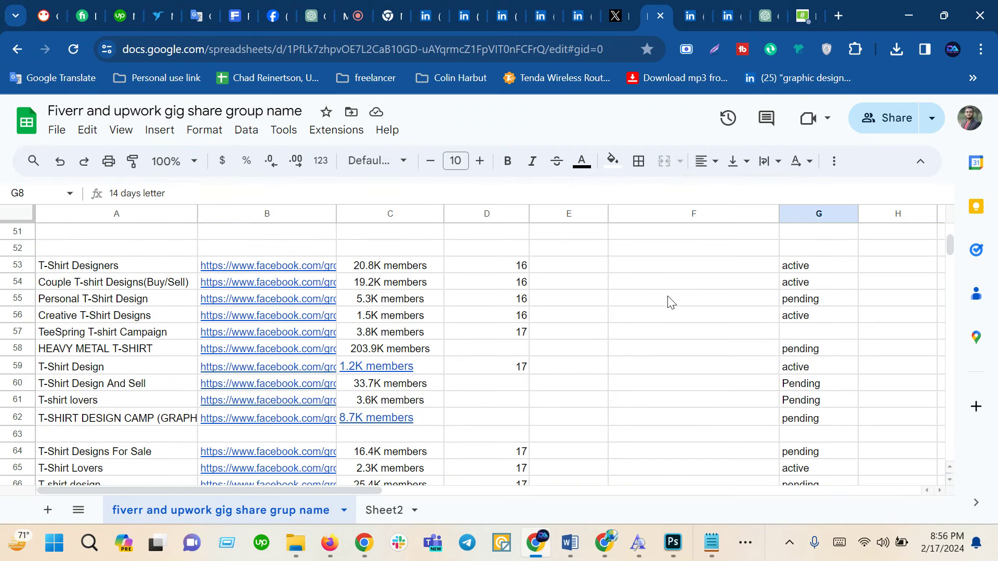
left_click(249, 268)
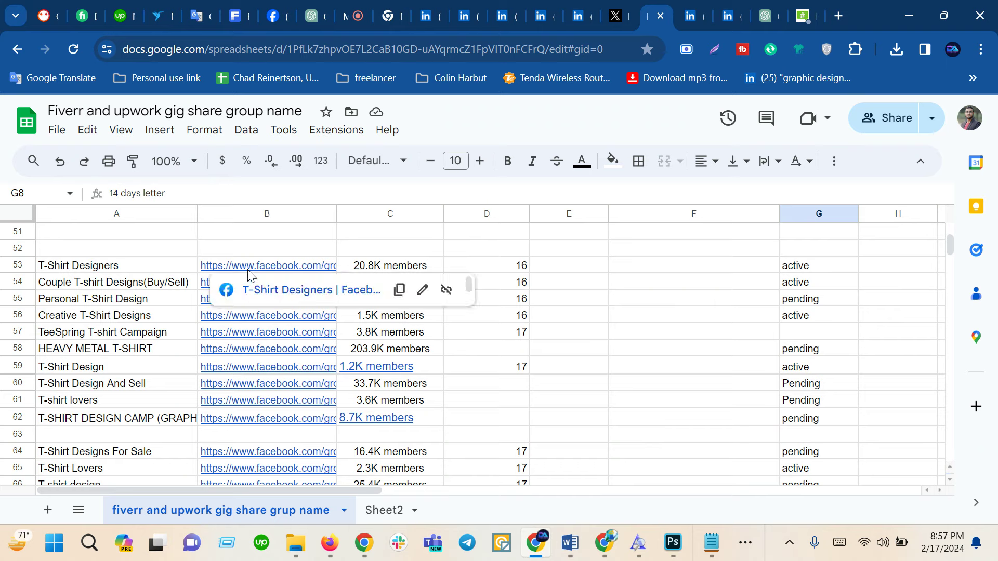
left_click(313, 290)
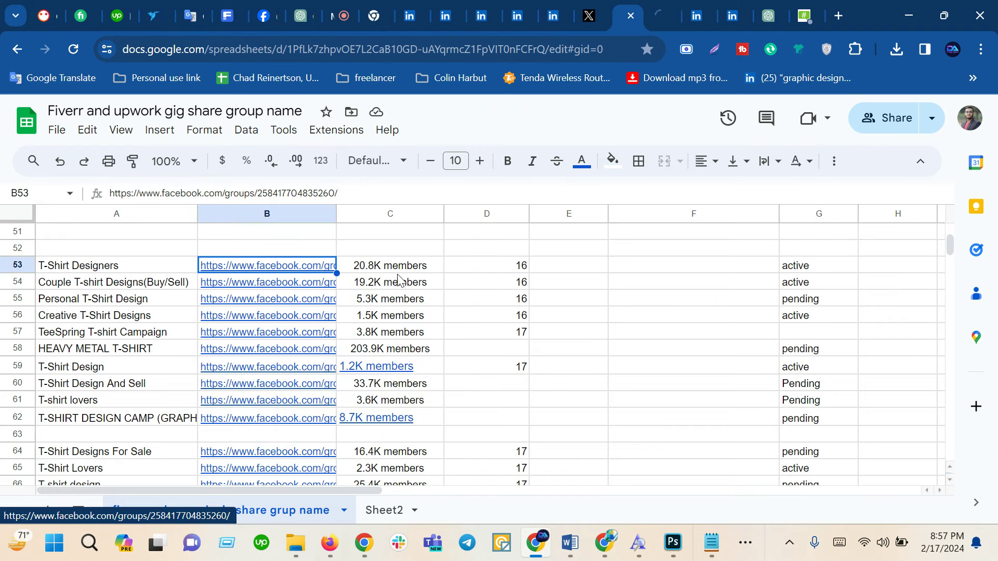
left_click(674, 13)
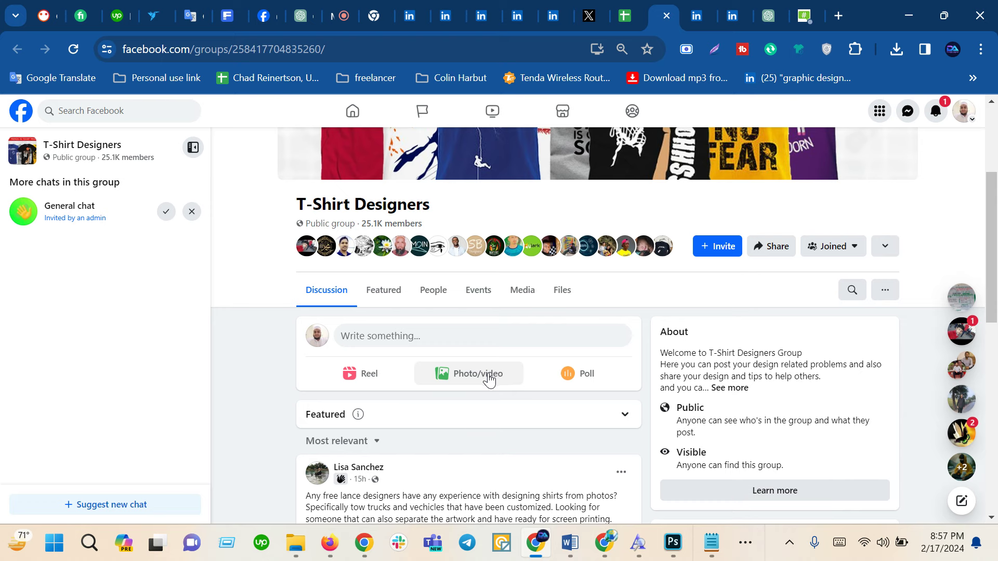
- Start a post in T-Shirt Designers, paste the promo text and remove the link preview
left_click(403, 343)
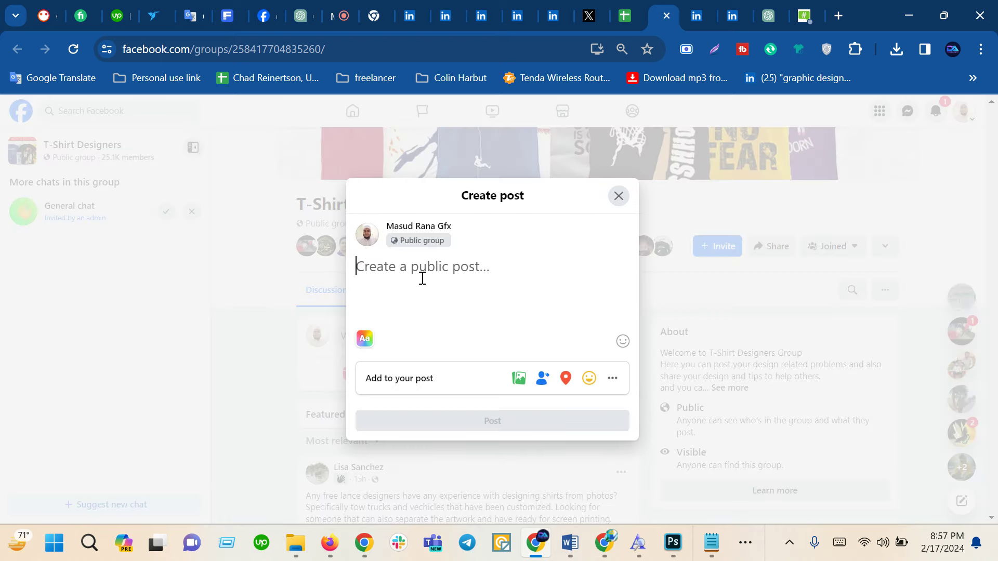
key("ctrl+v")
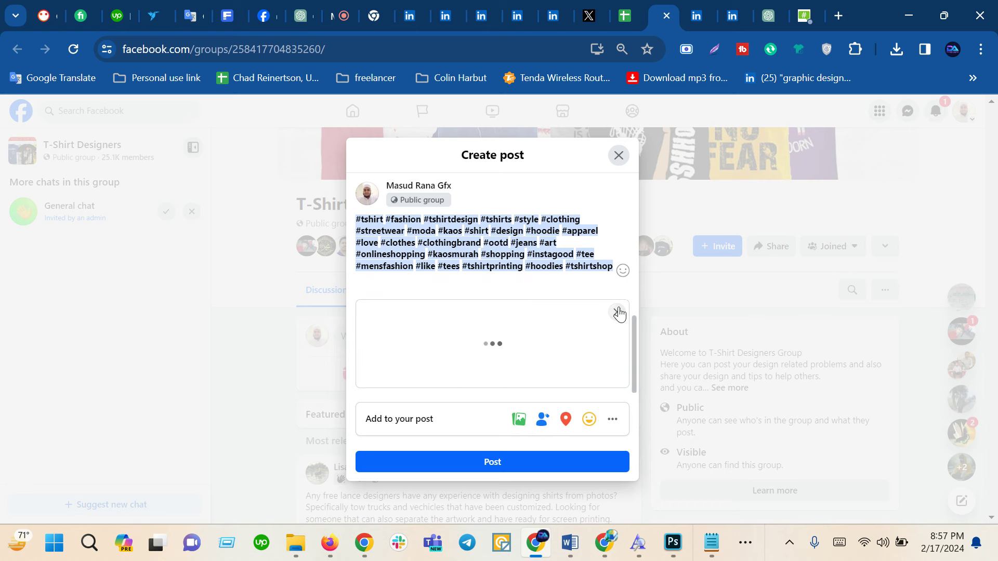
left_click(617, 312)
- Attach several T-shirt design images to the post and publish it to the group
left_click(517, 414)
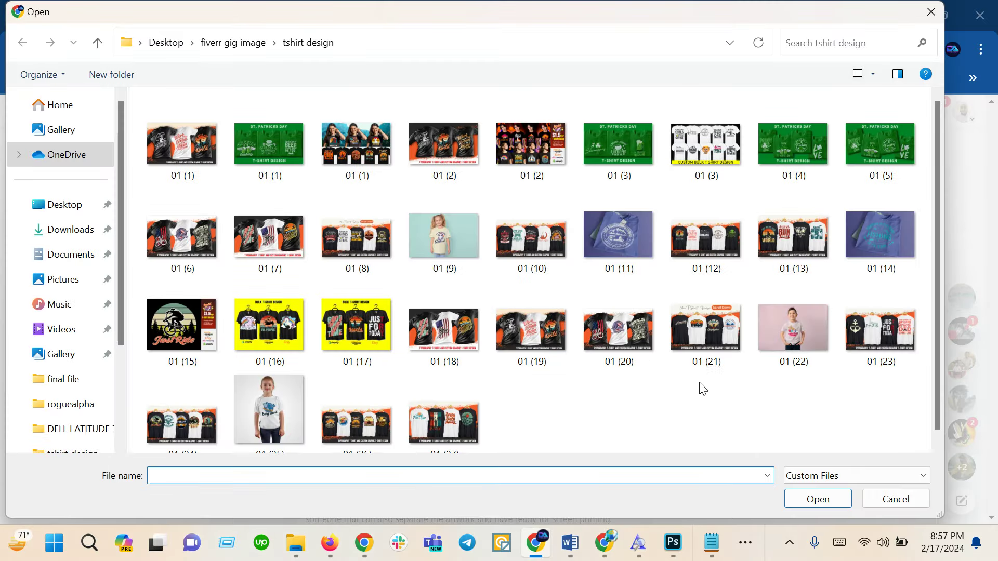
left_click_drag(702, 384, 475, 352)
left_click(818, 500)
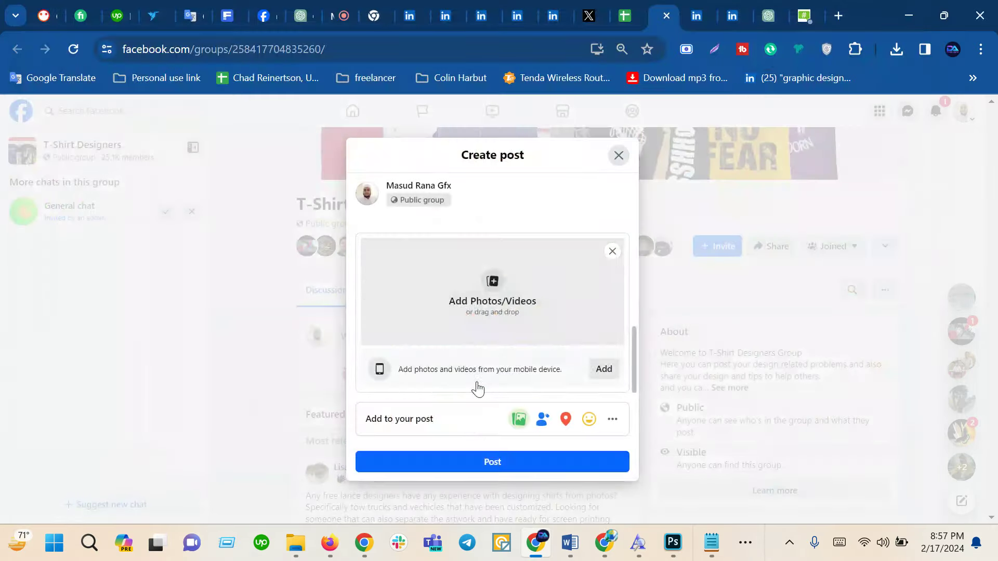
scroll(474, 331, "down", 2)
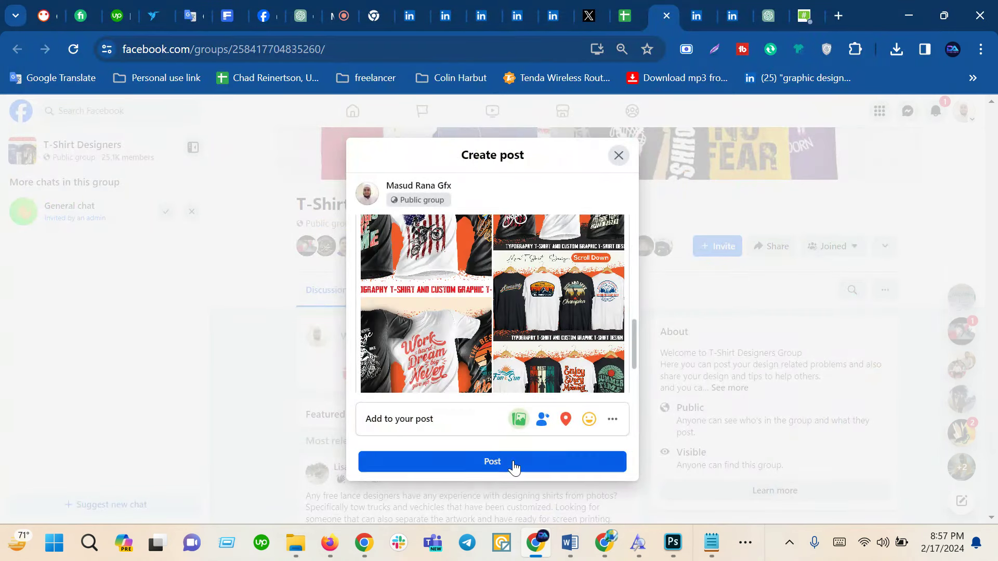
left_click(514, 466)
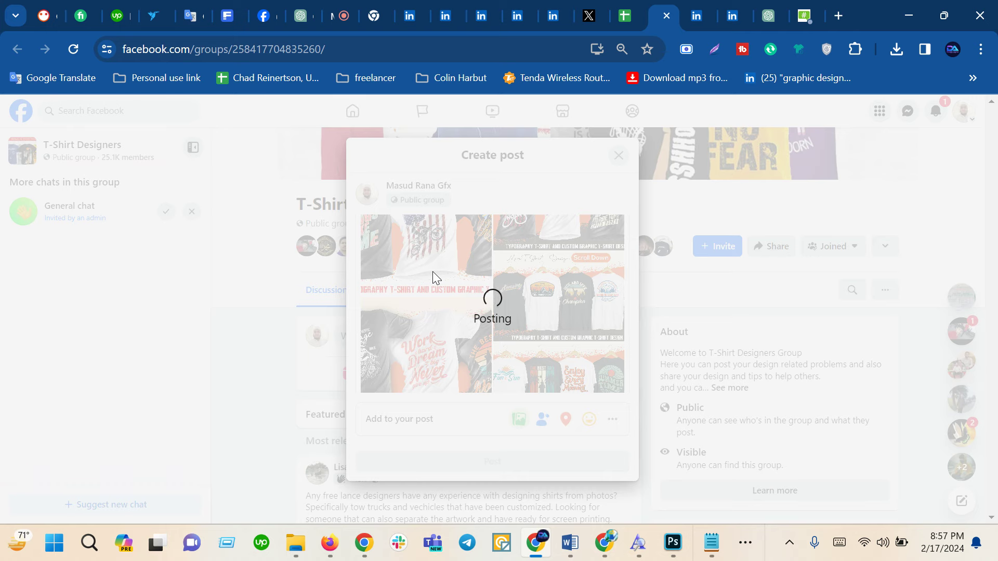
- Scroll to the new T-Shirt Designers post, expand it with See more and read the full promo text
scroll(437, 291, "down", 3)
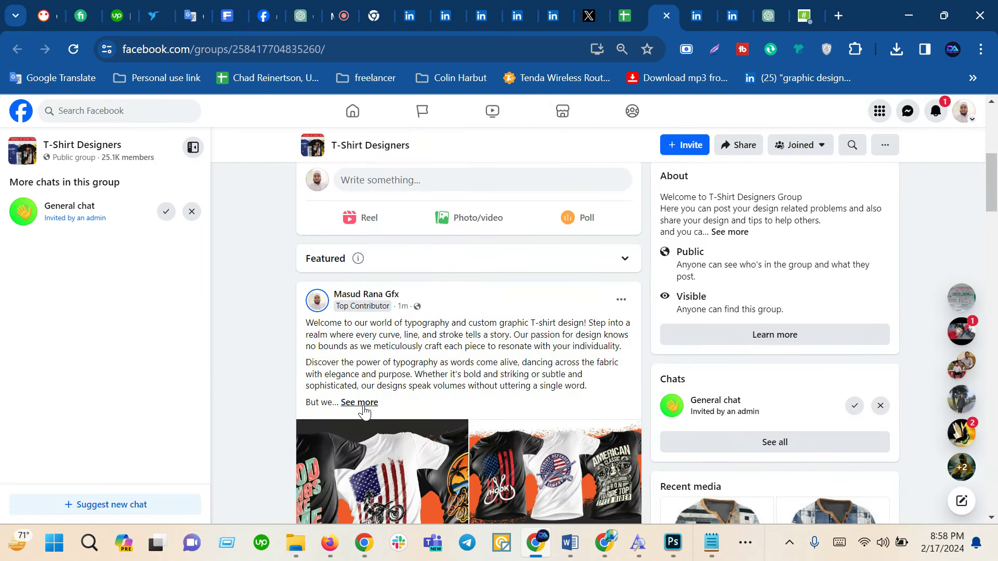
scroll(395, 320, "down", 2)
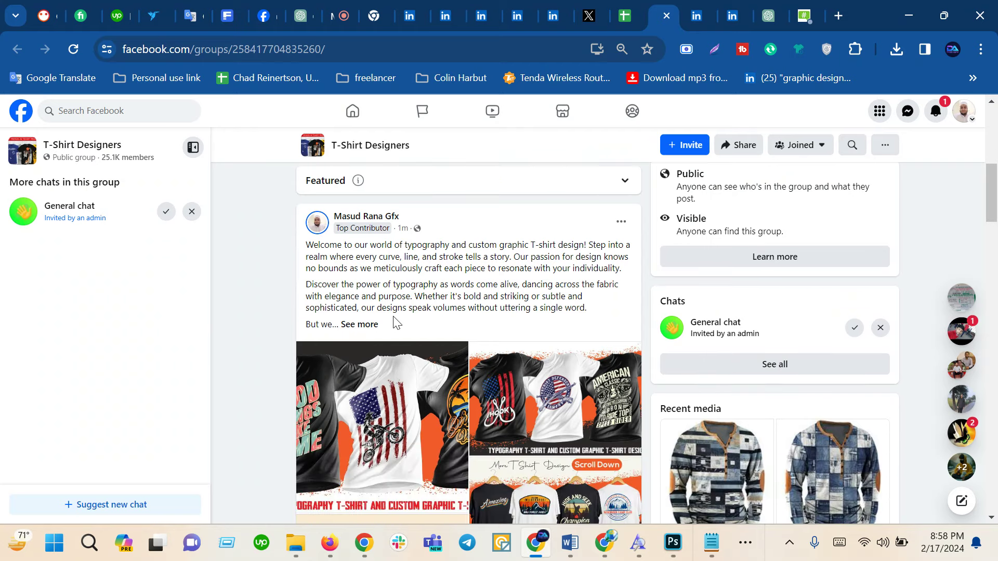
left_click(363, 328)
scroll(370, 353, "down", 3)
scroll(374, 364, "down", 2)
scroll(379, 375, "down", 1)
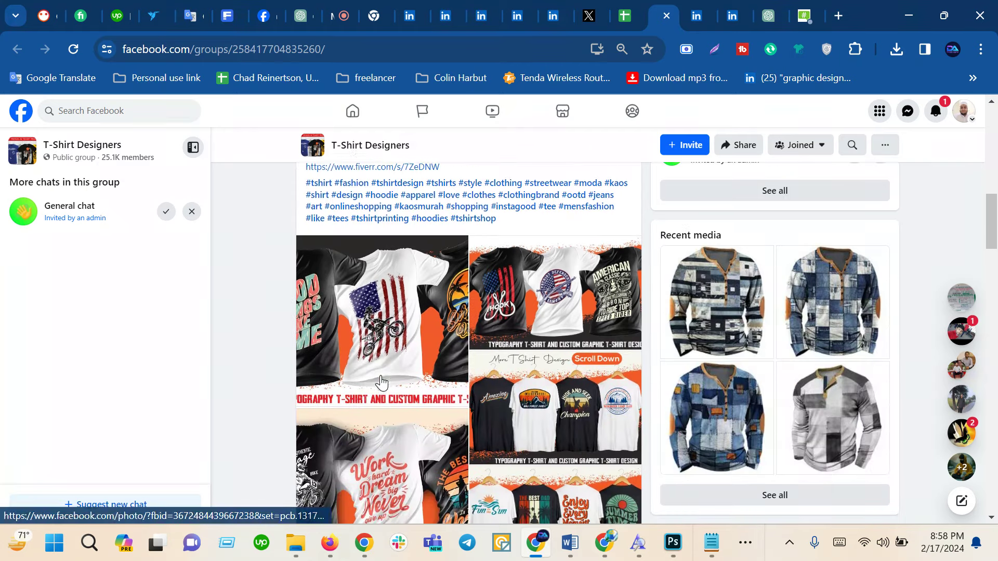
scroll(382, 384, "down", 1)
scroll(382, 383, "down", 1)
scroll(382, 383, "up", 10)
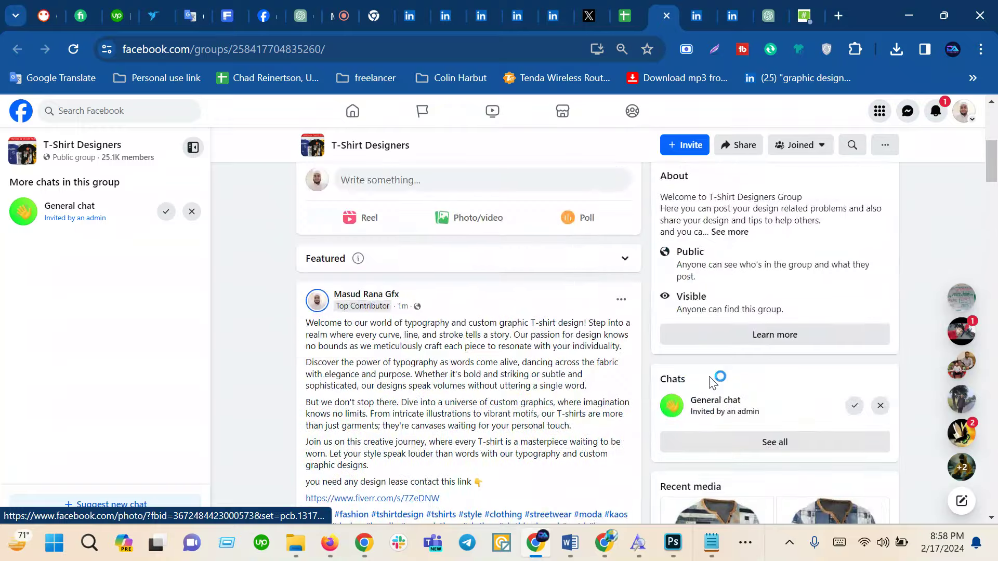
scroll(675, 367, "up", 4)
scroll(584, 495, "up", 2)
scroll(552, 448, "down", 3)
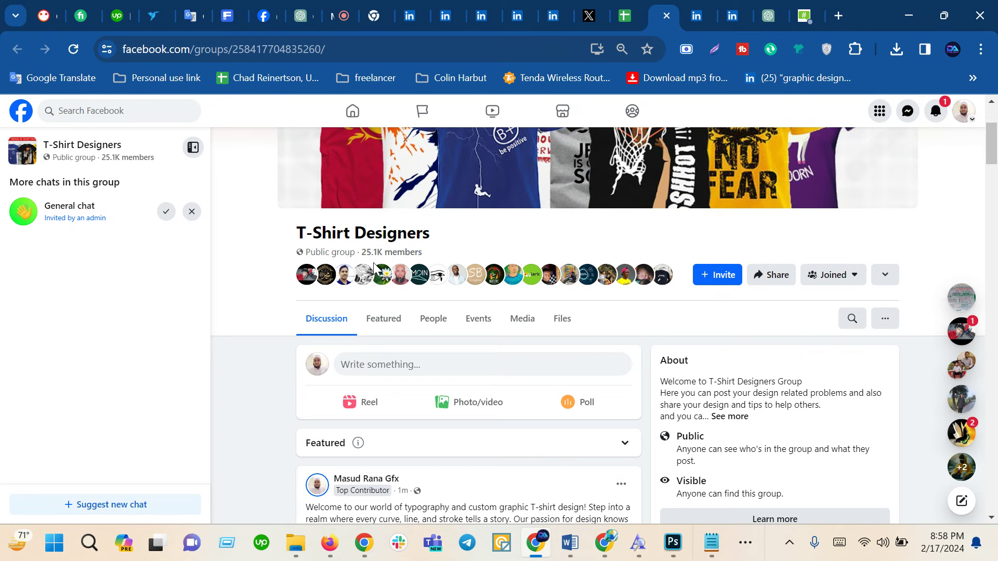
scroll(374, 266, "down", 5)
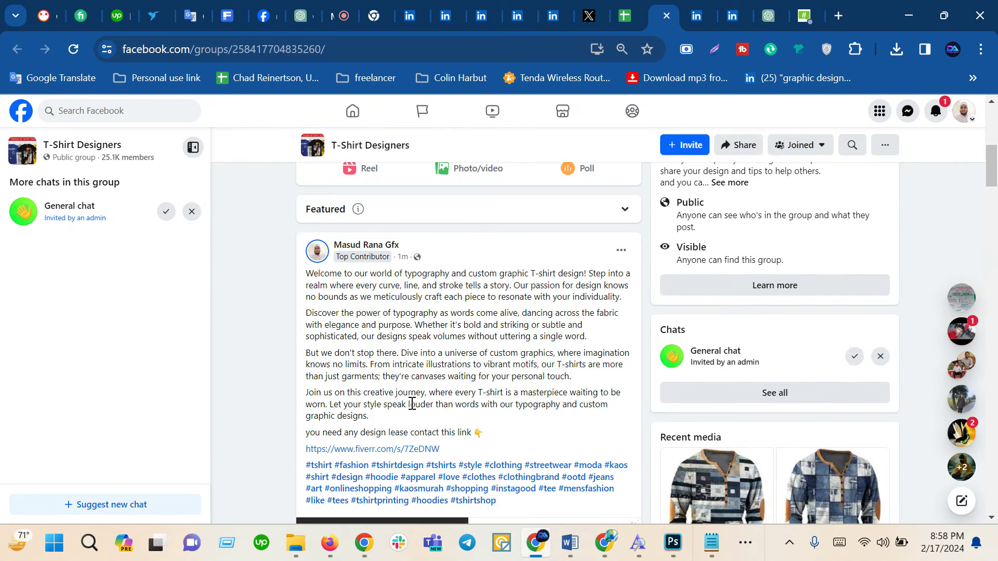
scroll(381, 347, "up", 3)
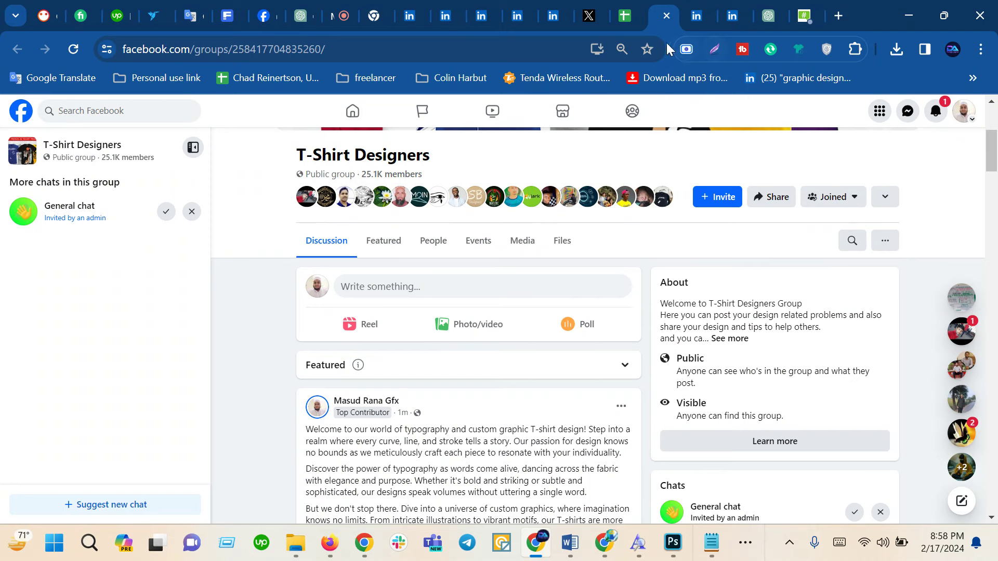
- In a new tab, search Google for instagram and open the Instagram website
left_click(838, 16)
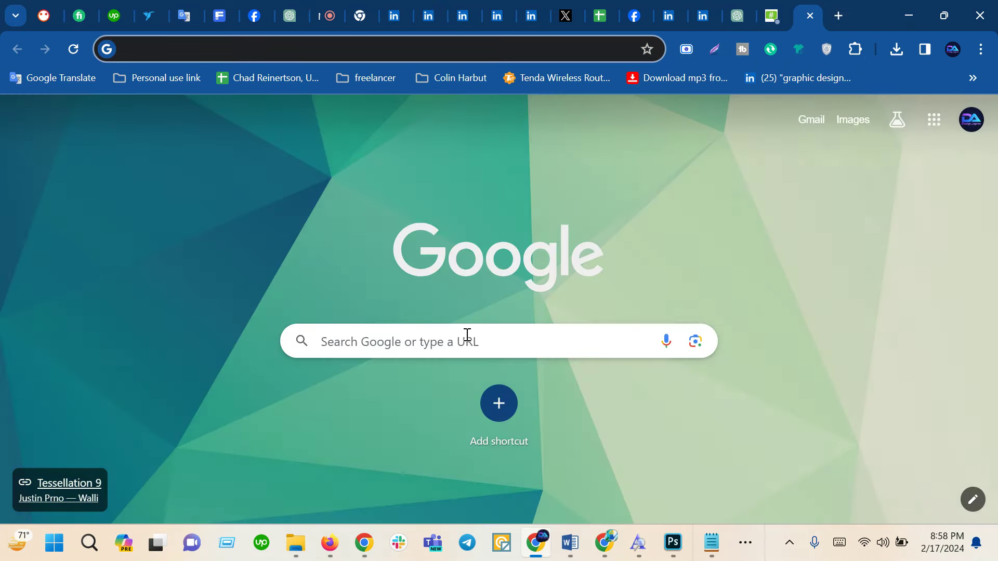
left_click(467, 335)
type("instagram")
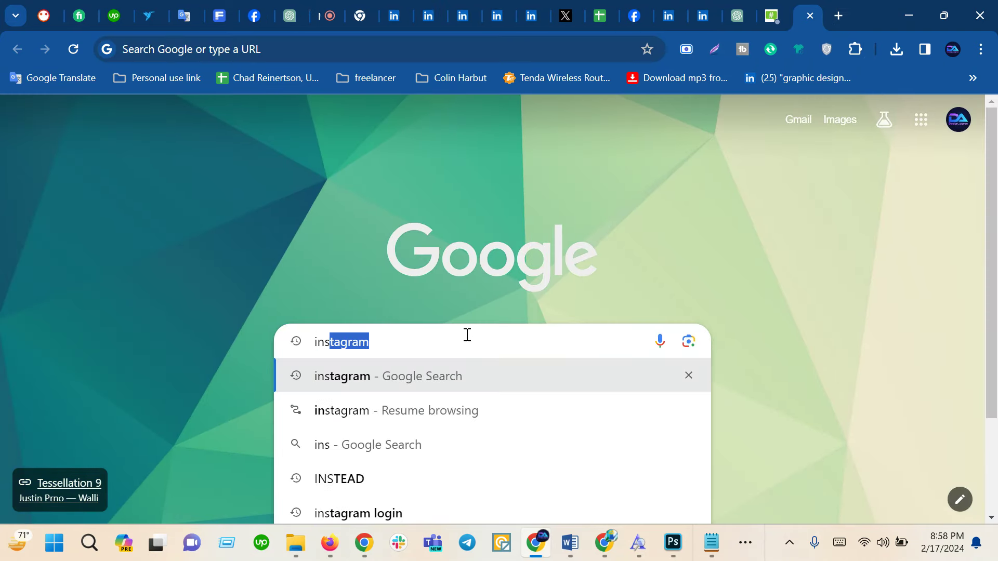
key("Return")
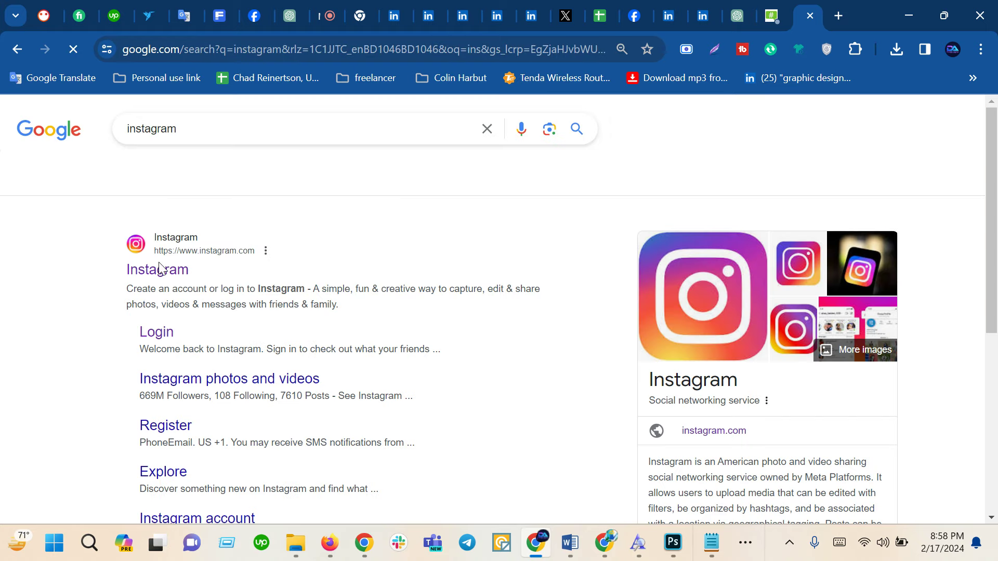
left_click(144, 274)
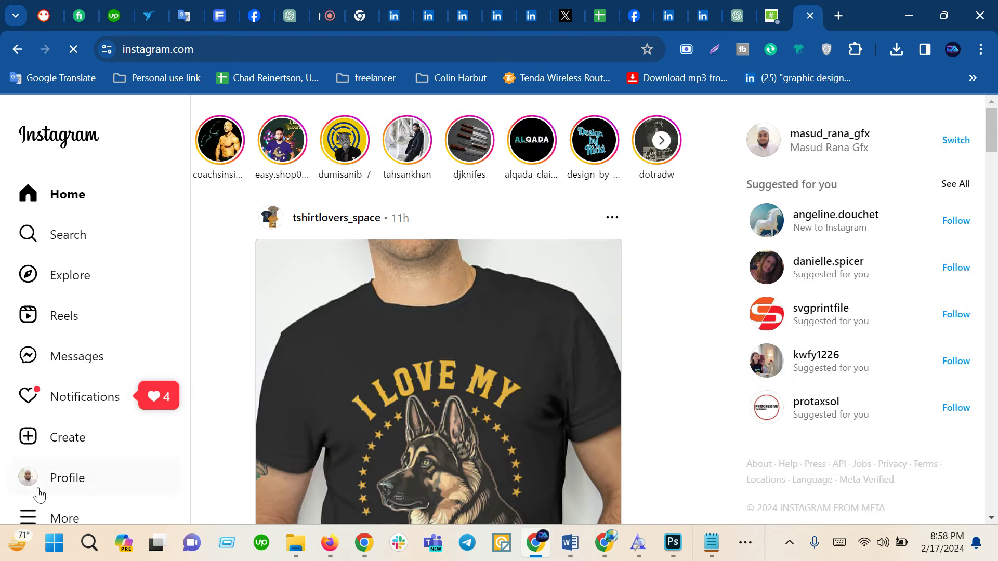
scroll(41, 494, "down", 2)
- Open the Instagram profile and confirm the cutt.ly bio link leads to the Upwork profile
left_click(61, 483)
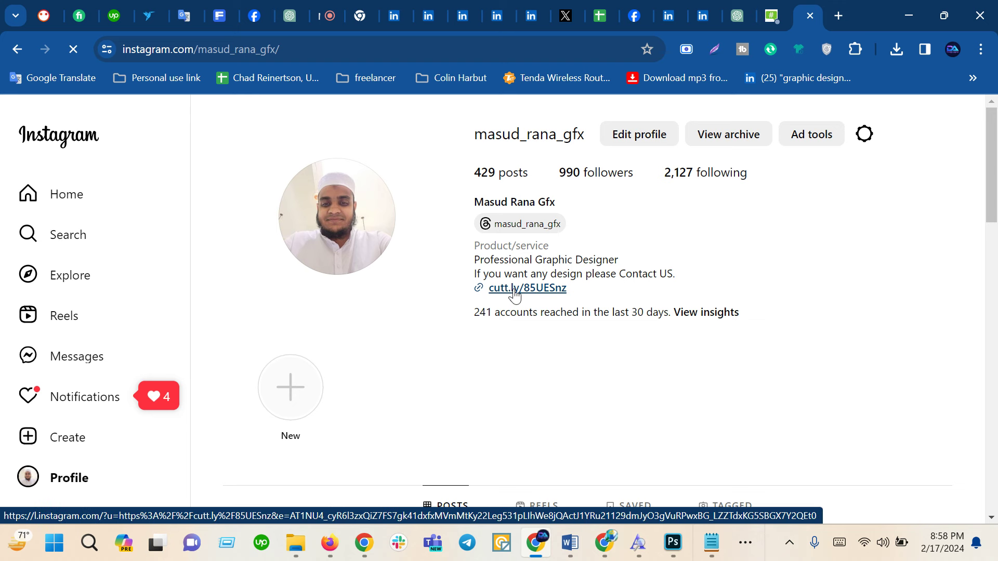
right_click(514, 294)
left_click(570, 58)
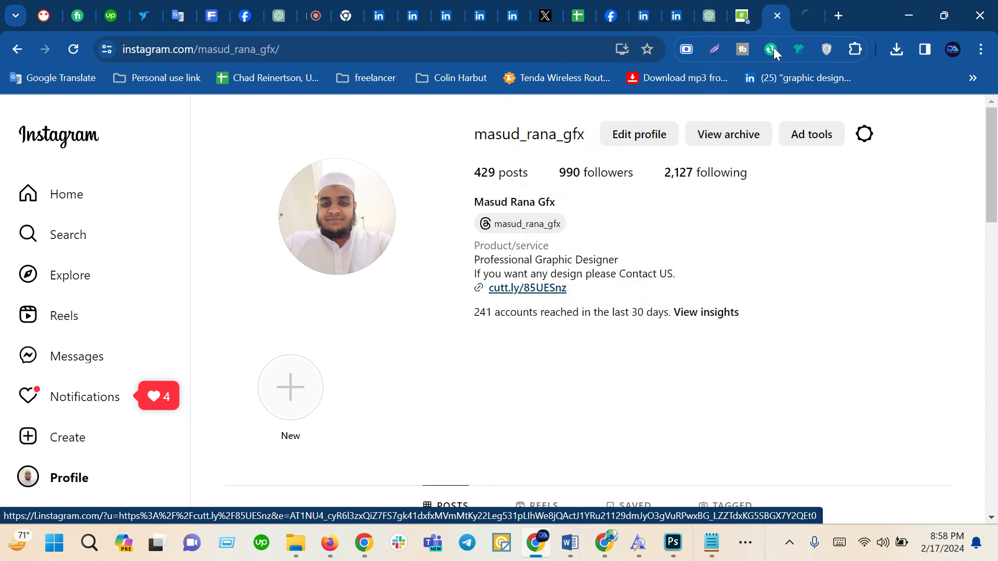
left_click(808, 15)
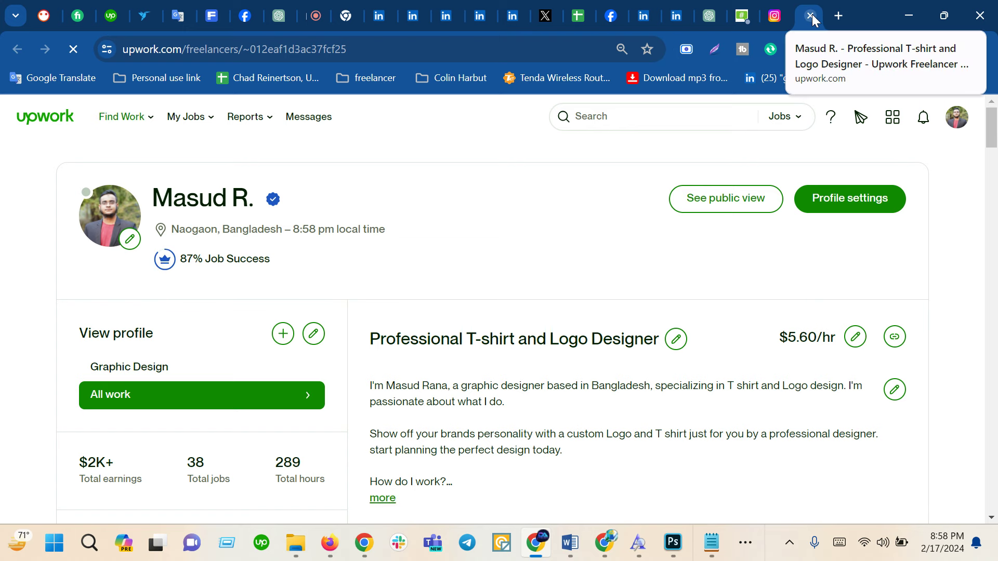
key("ctrl+w")
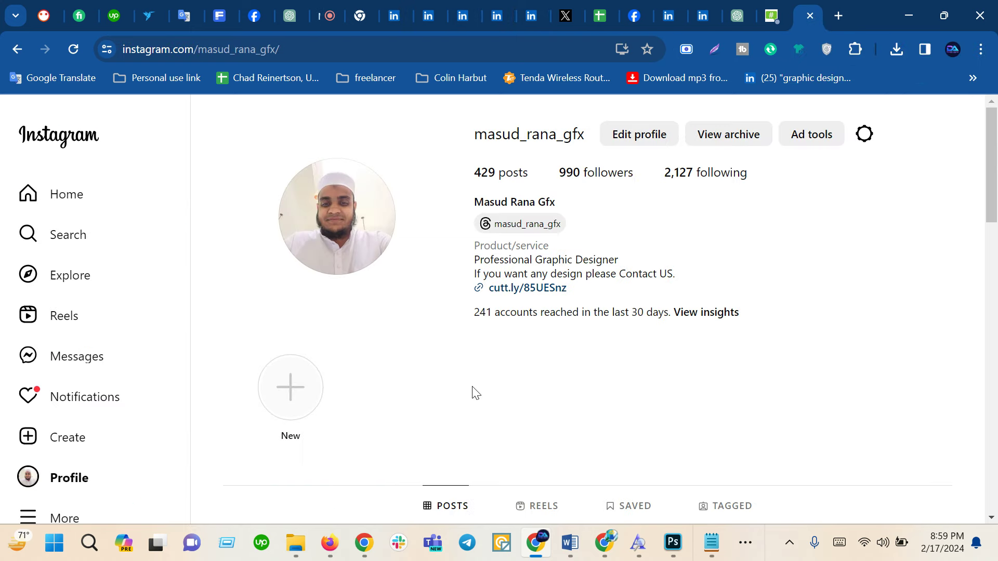
- Start a new Instagram photo post from the Create menu
scroll(472, 384, "down", 5)
scroll(472, 384, "down", 2)
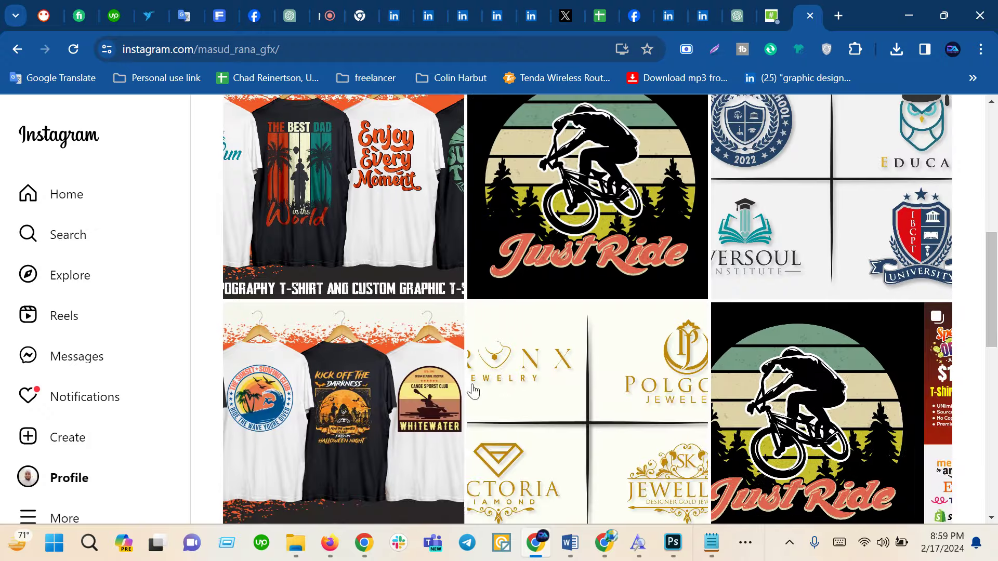
scroll(472, 387, "down", 3)
scroll(472, 389, "up", 6)
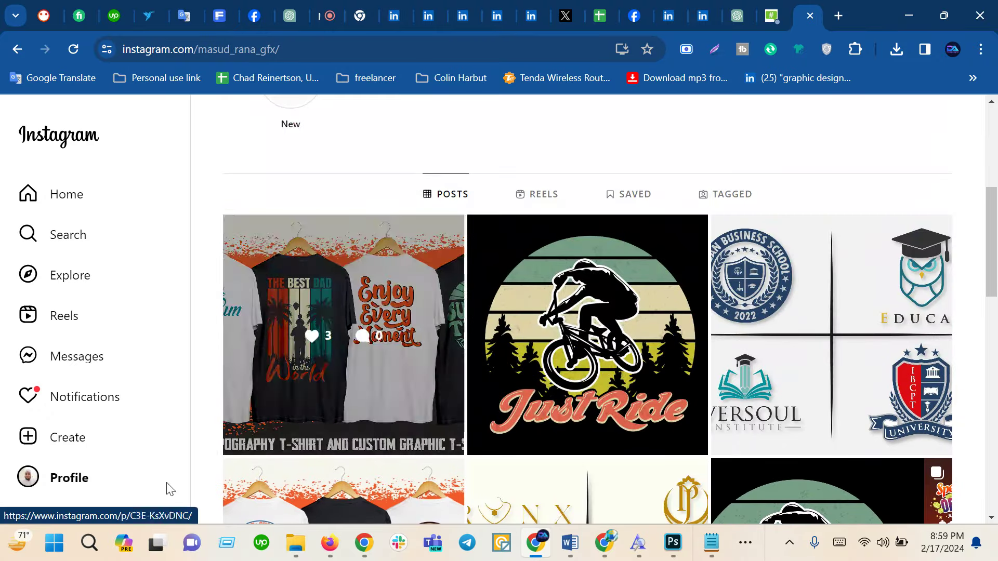
left_click(45, 439)
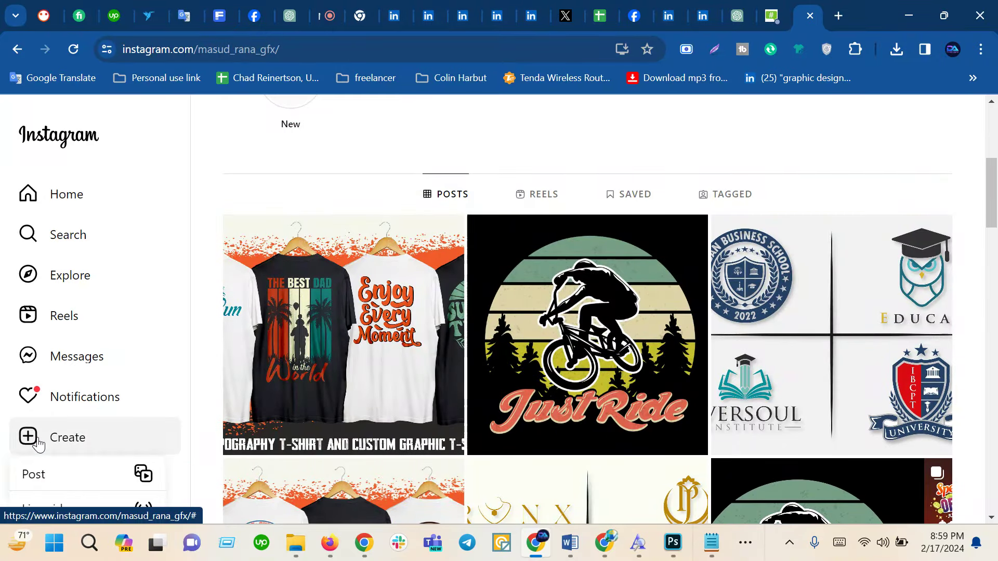
scroll(49, 447, "down", 2)
left_click(46, 474)
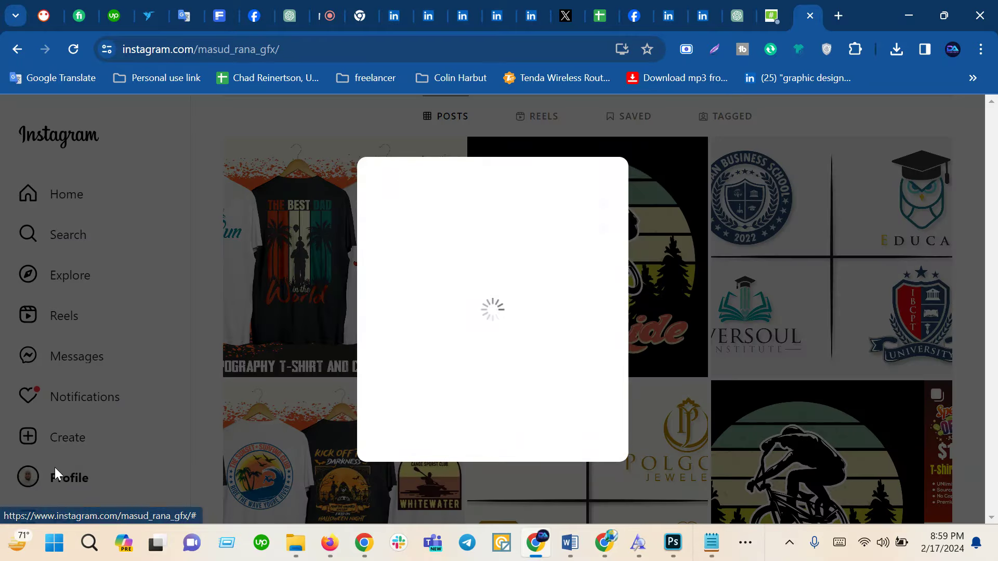
- Upload the 01 (7) three-shirt image, keeping its original aspect ratio
left_click(475, 380)
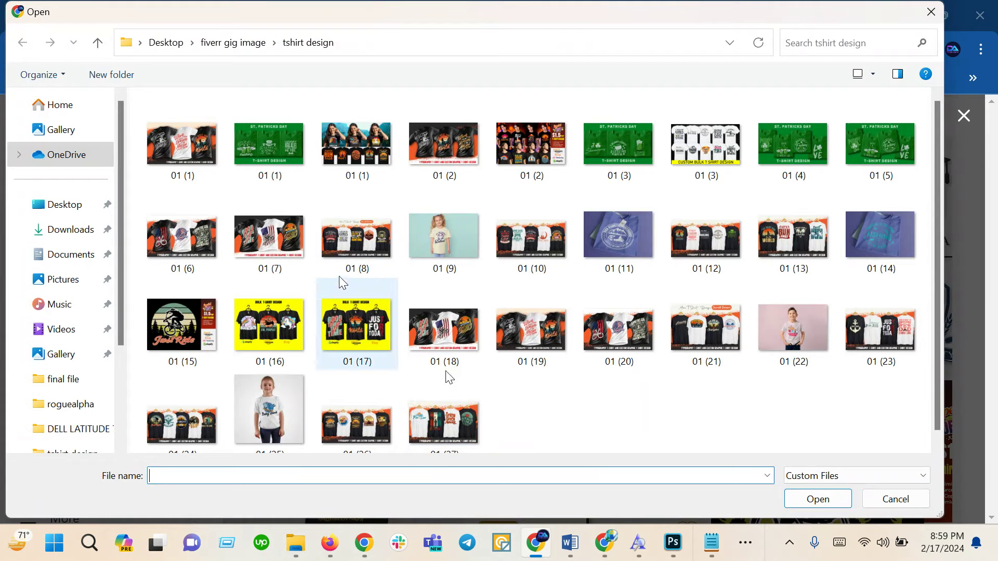
double_click(268, 260)
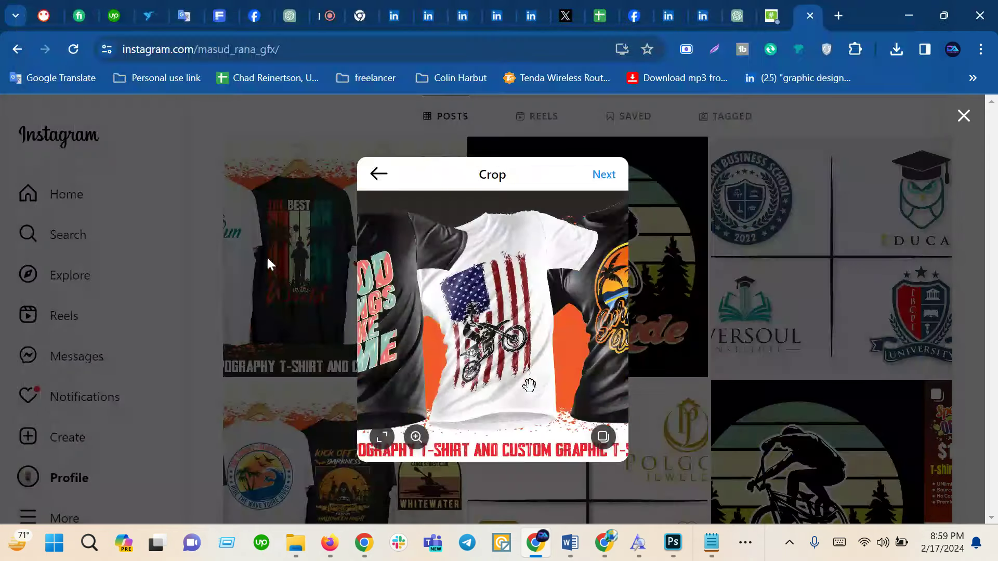
left_click(382, 436)
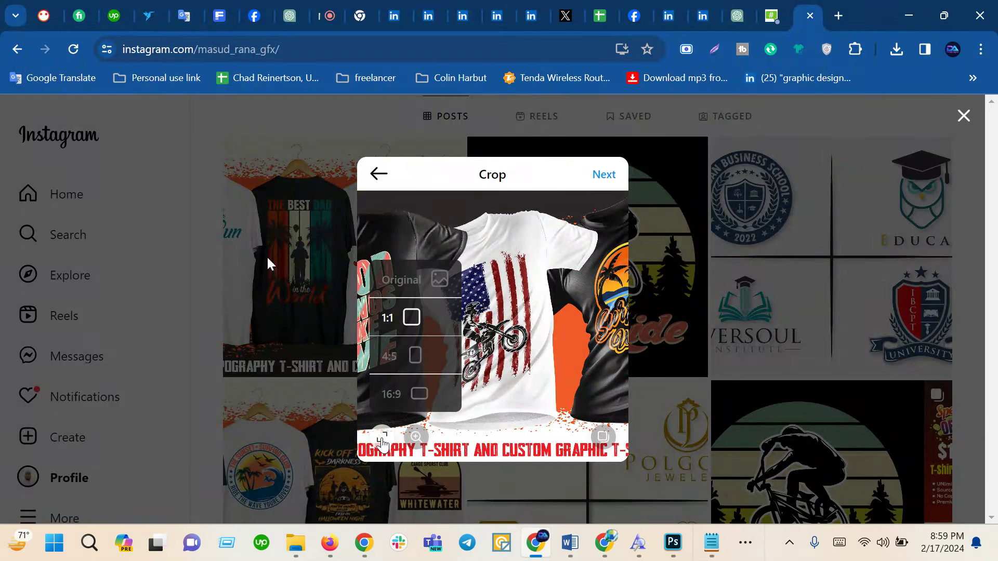
left_click(407, 285)
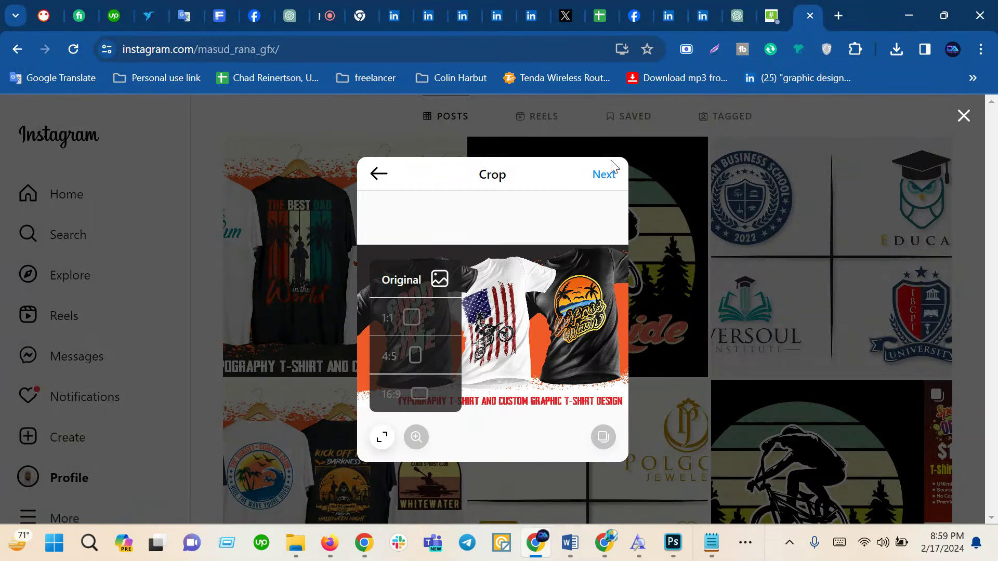
left_click(605, 174)
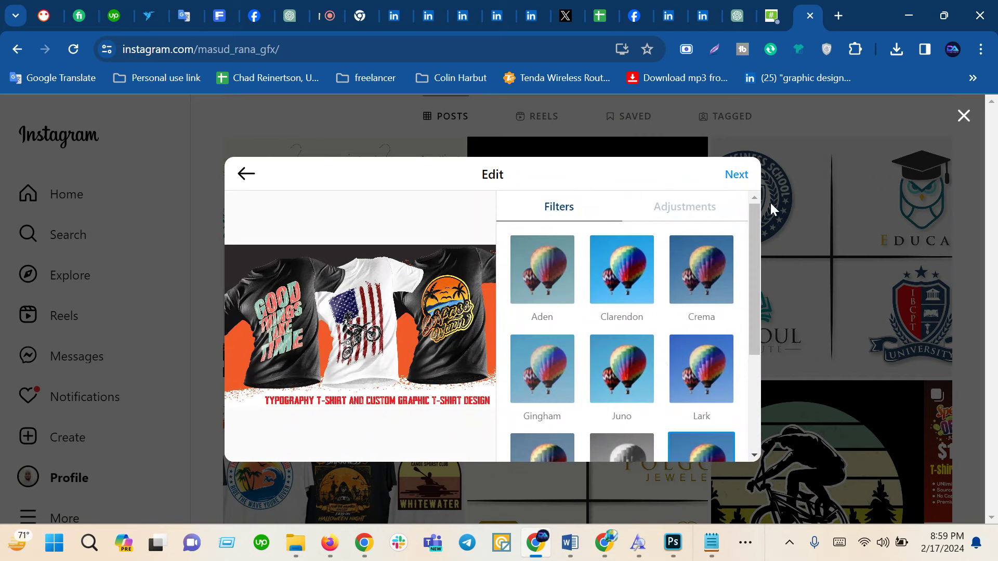
- Paste the promo caption with hashtags and share the post
left_click(749, 180)
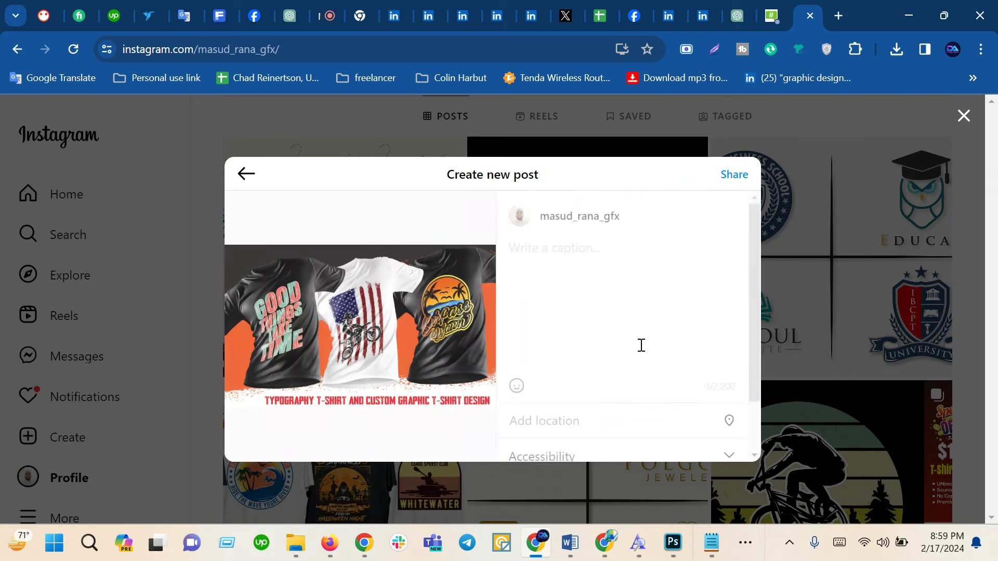
left_click(590, 259)
key("ctrl+v")
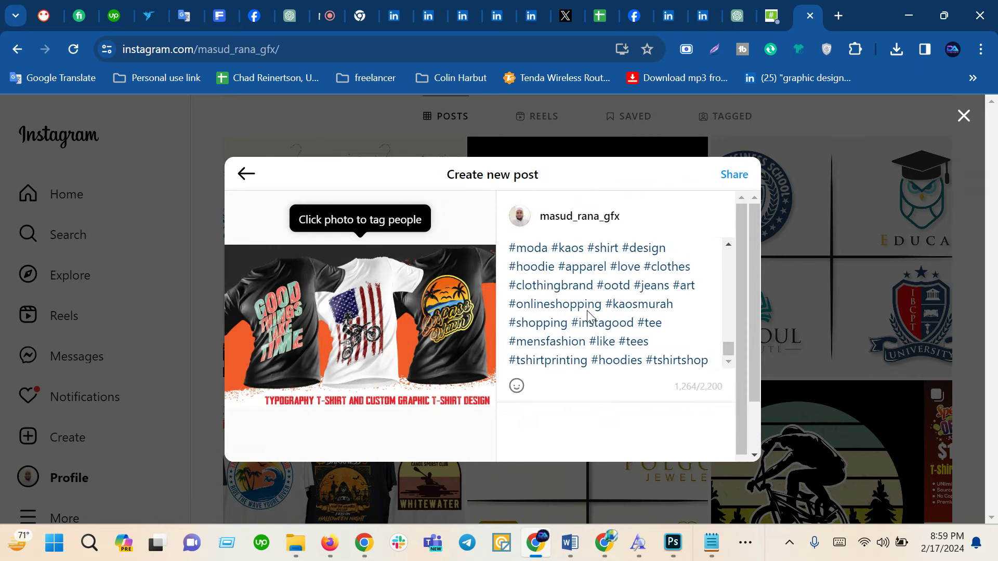
scroll(590, 312, "up", 5)
scroll(592, 312, "up", 3)
scroll(592, 312, "up", 3)
scroll(592, 312, "up", 3)
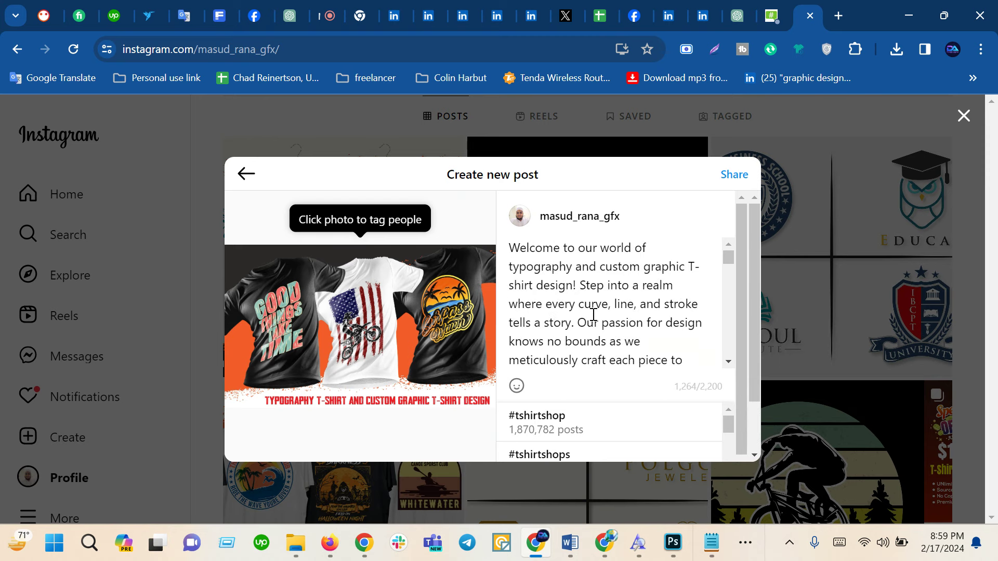
scroll(592, 312, "down", 3)
left_click(731, 174)
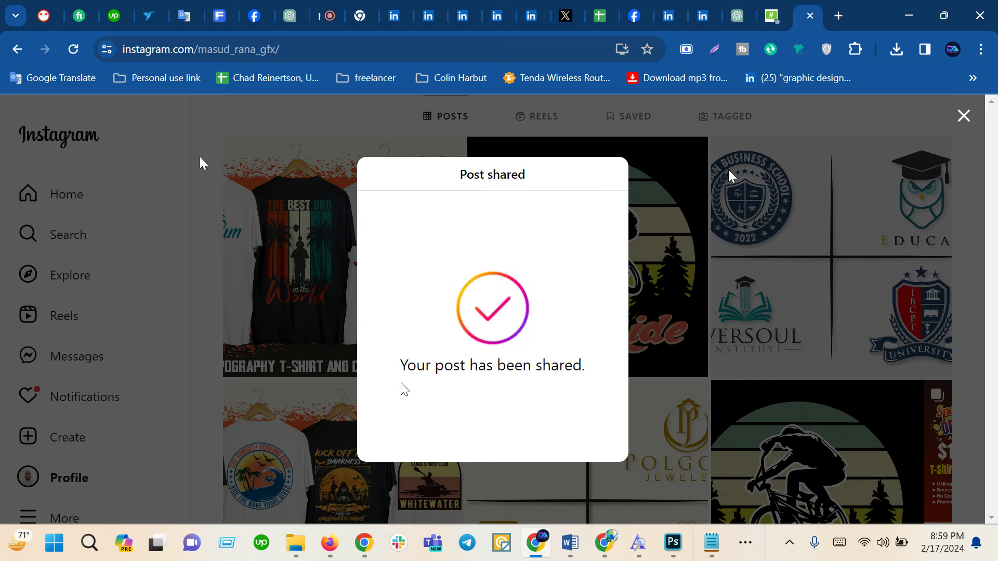
- Reload the profile, open the newest three-shirt post and expand its caption with Fiverr link and hashtags
left_click(299, 127)
left_click(74, 49)
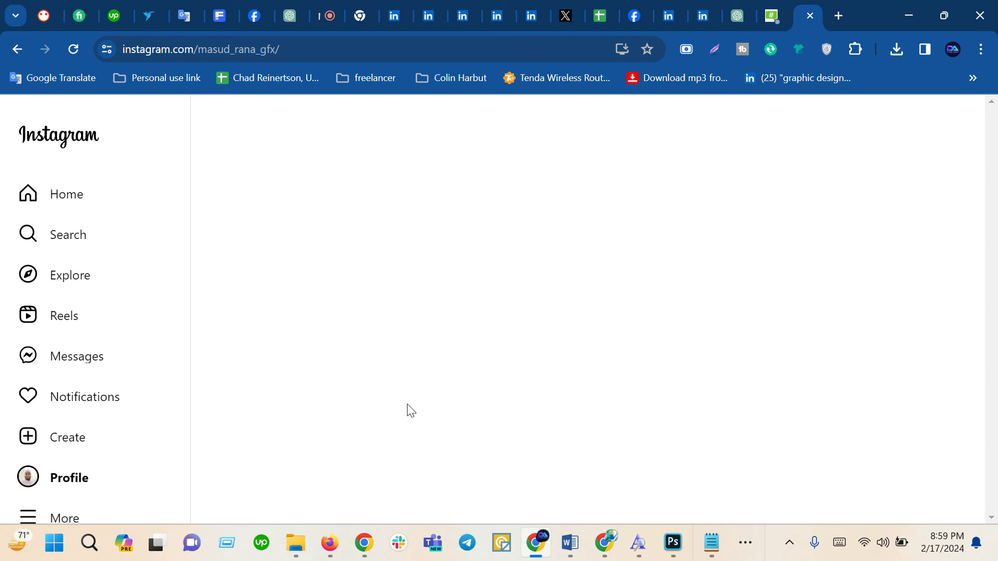
scroll(403, 410, "down", 3)
scroll(403, 410, "down", 5)
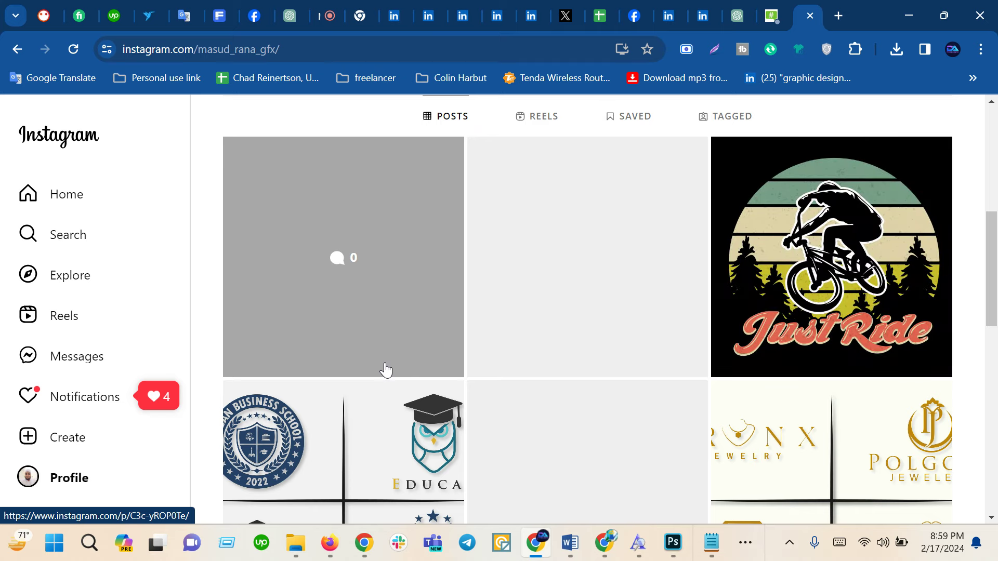
scroll(371, 286, "up", 2)
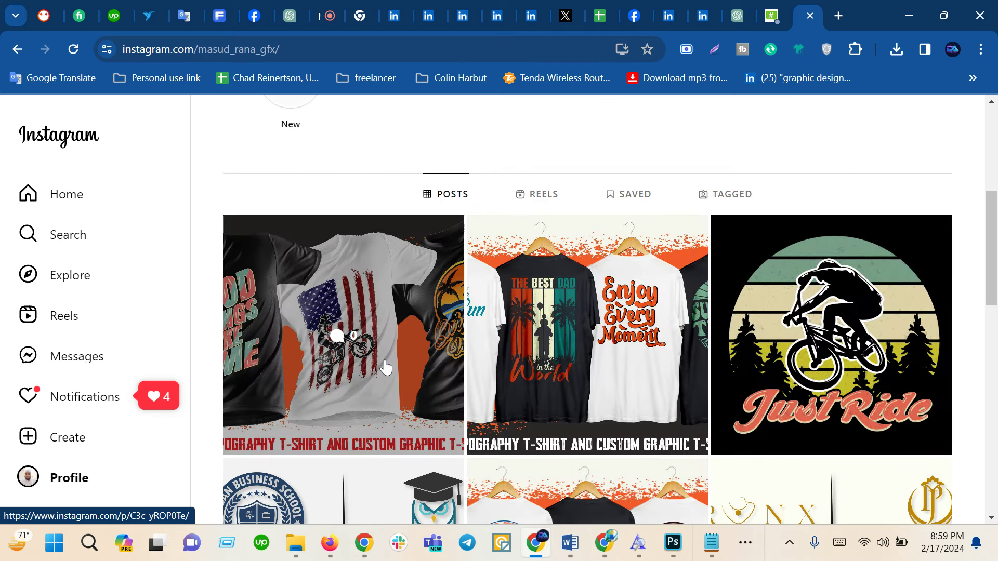
left_click(370, 286)
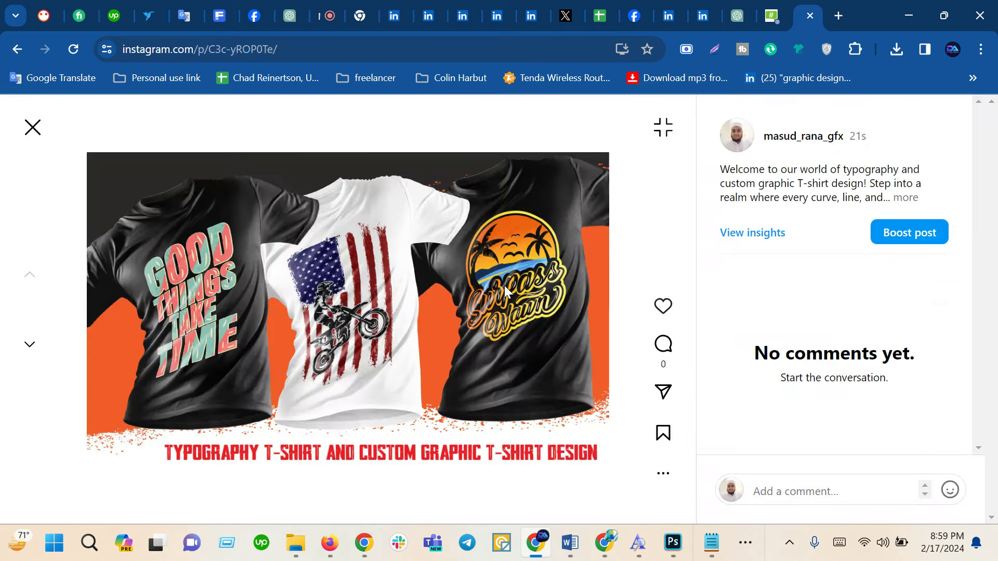
left_click(906, 198)
scroll(789, 244, "down", 2)
scroll(789, 255, "down", 3)
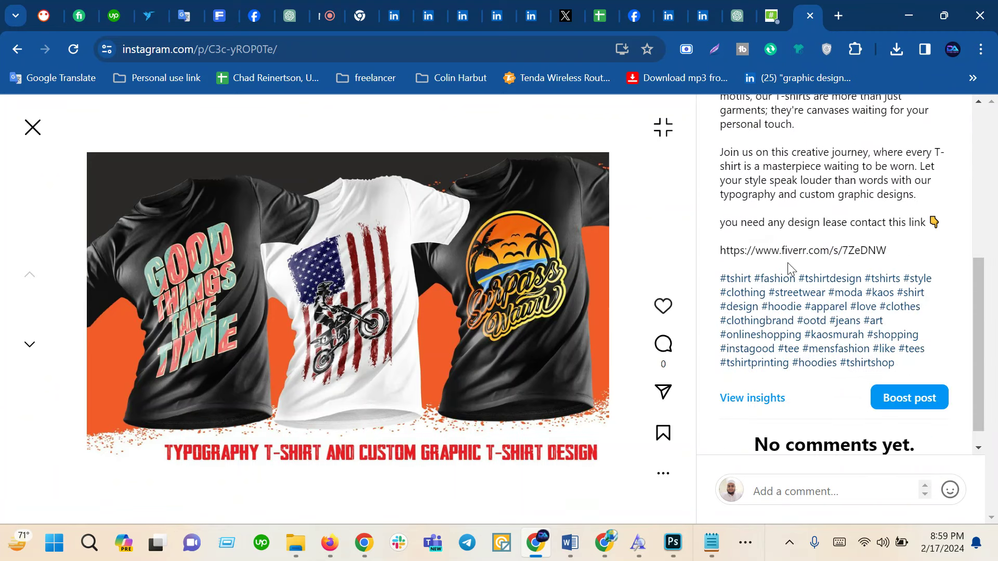
scroll(811, 256, "down", 1)
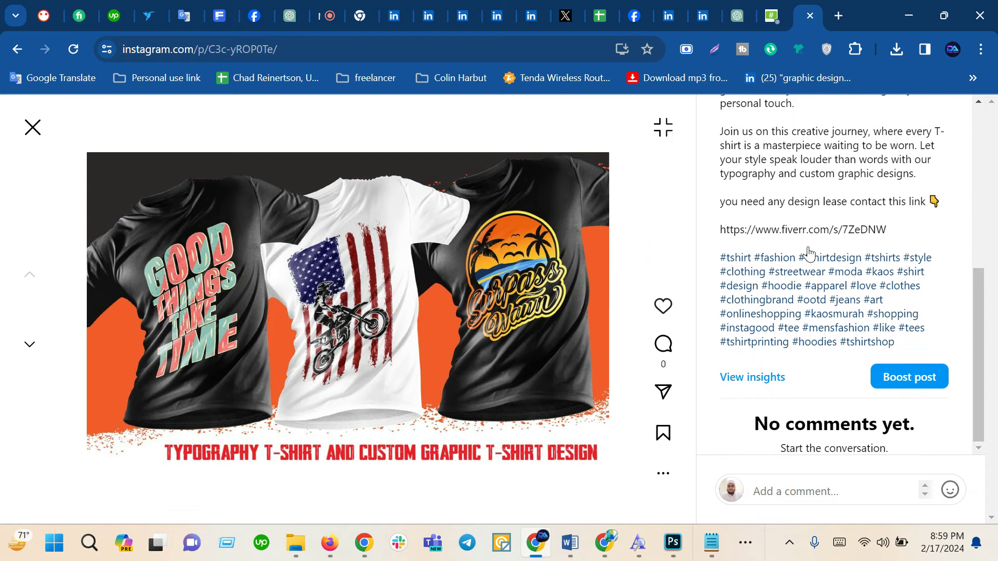
- Search Google for 'twitter' in a new tab and follow the Twitter Login result
left_click(838, 15)
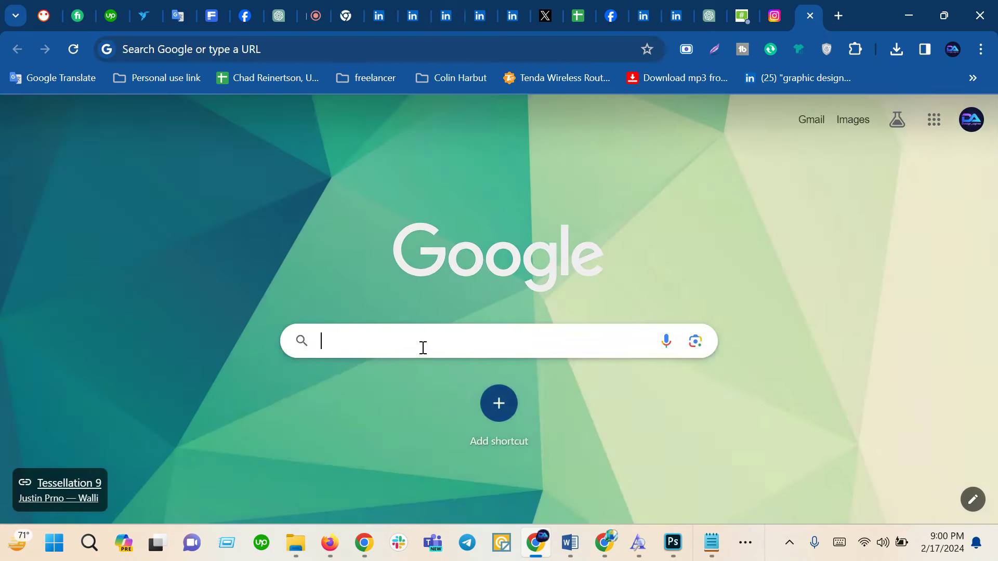
left_click(424, 348)
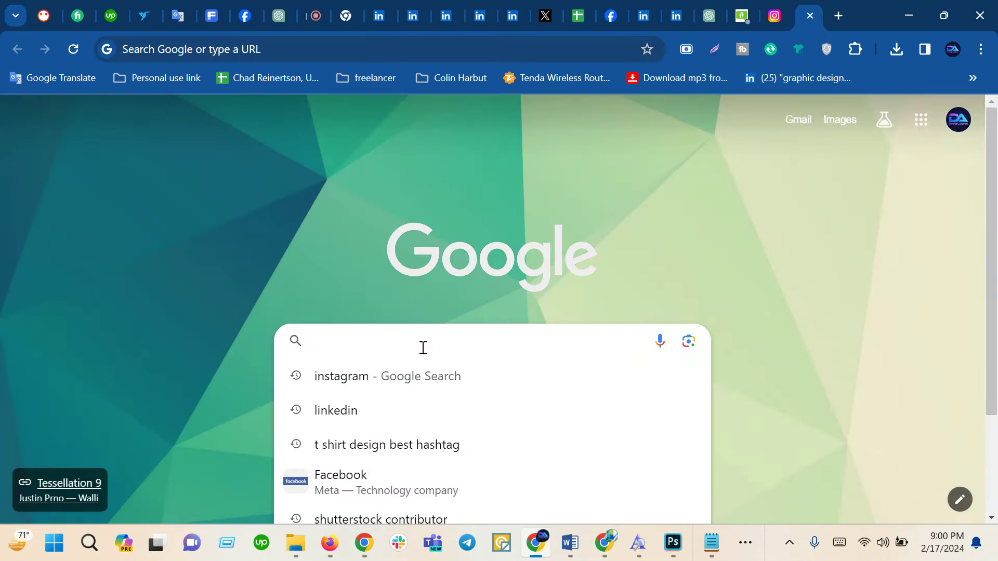
type("twit")
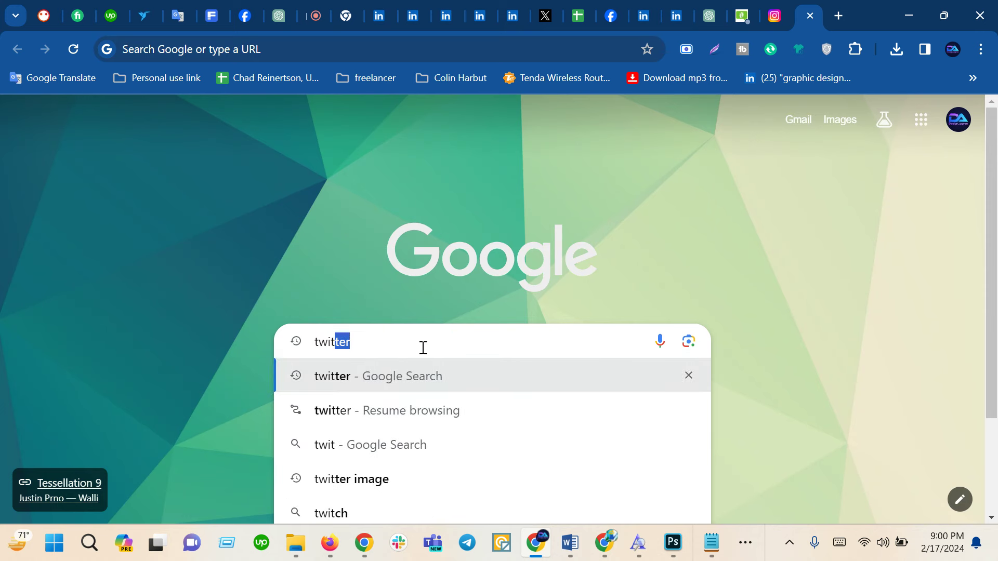
type("ter")
key("Return")
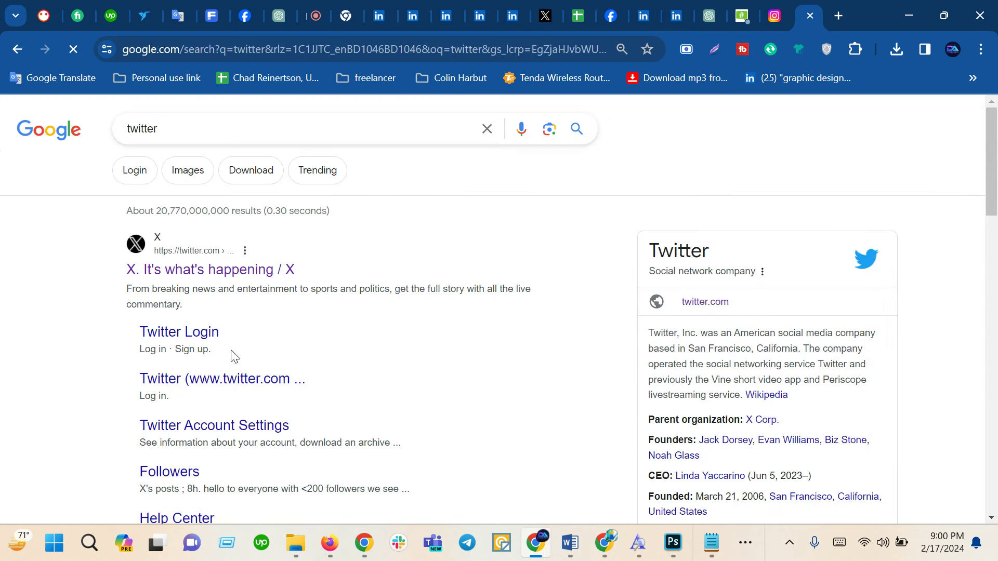
left_click(191, 342)
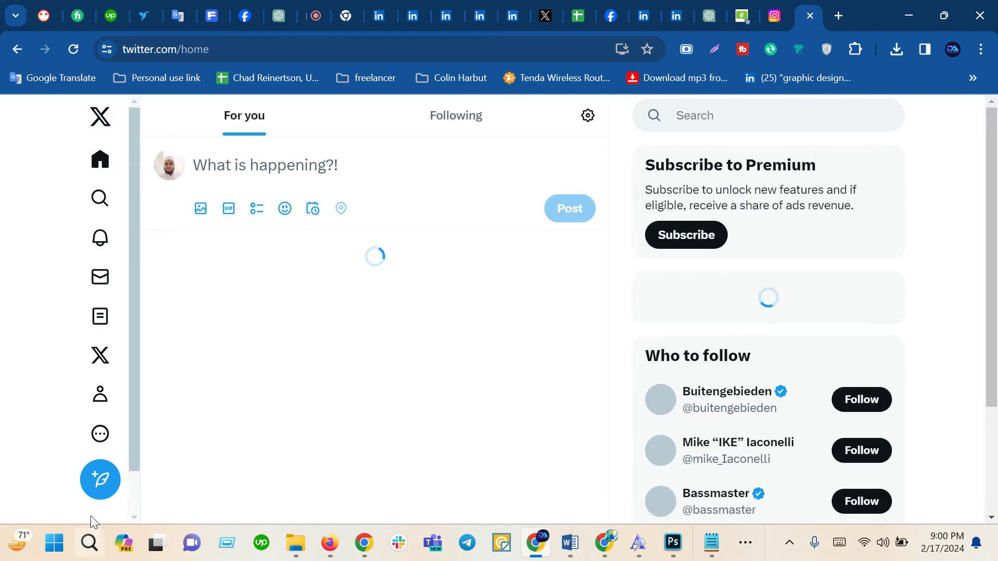
- Start a new X post and attach images 01 (27), 01 (26) and 01 (20)
left_click(112, 476)
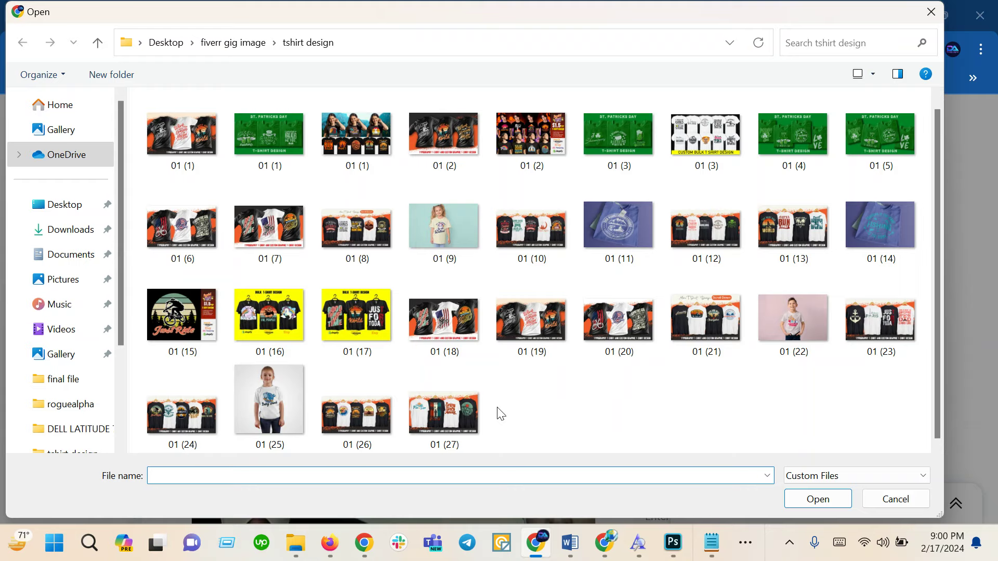
left_click(444, 413)
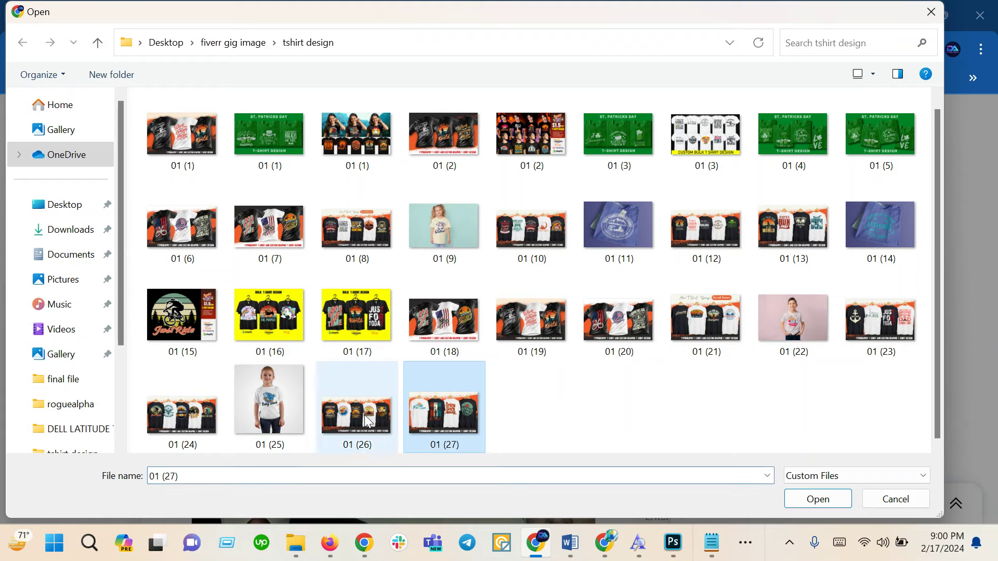
left_click(363, 415, "ctrl")
left_click(599, 321, "ctrl")
left_click(814, 500)
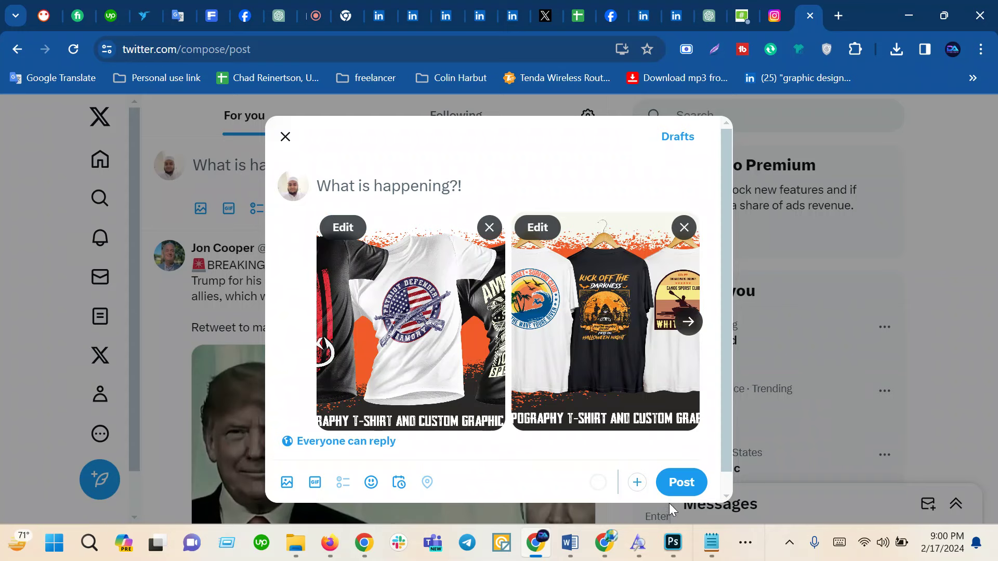
- Look through the saved Notepad notes, then return to the X draft
left_click(712, 543)
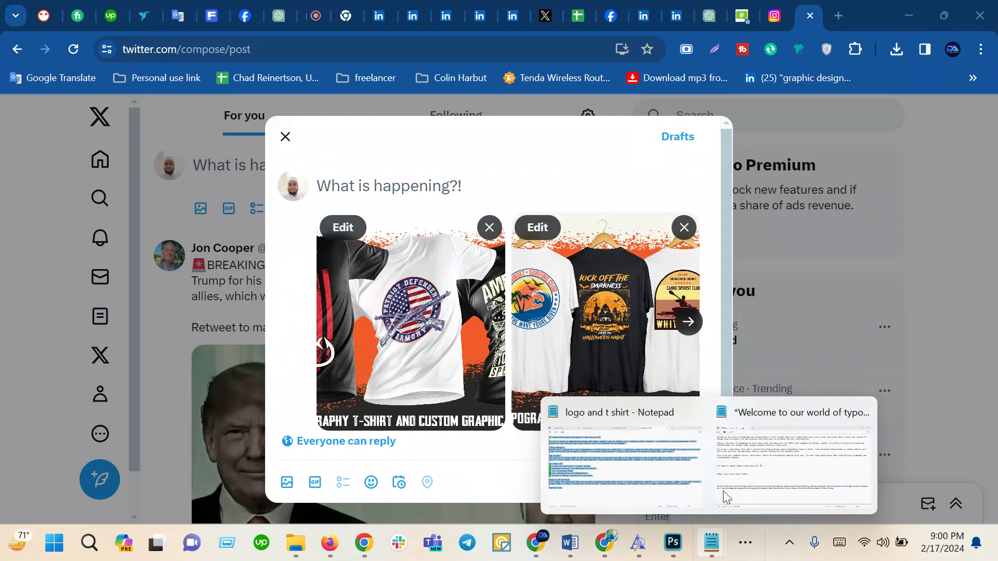
left_click(688, 475)
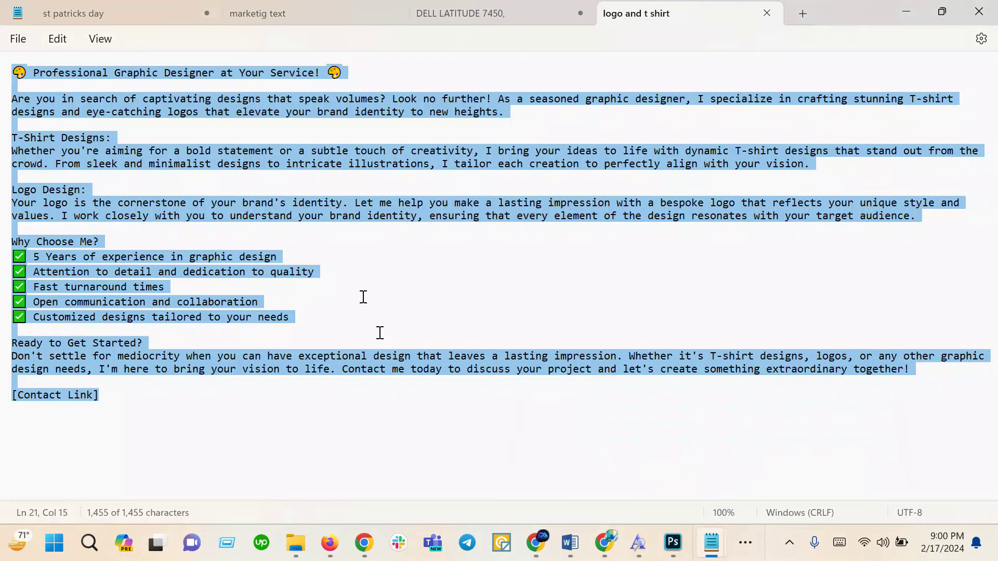
left_click(481, 15)
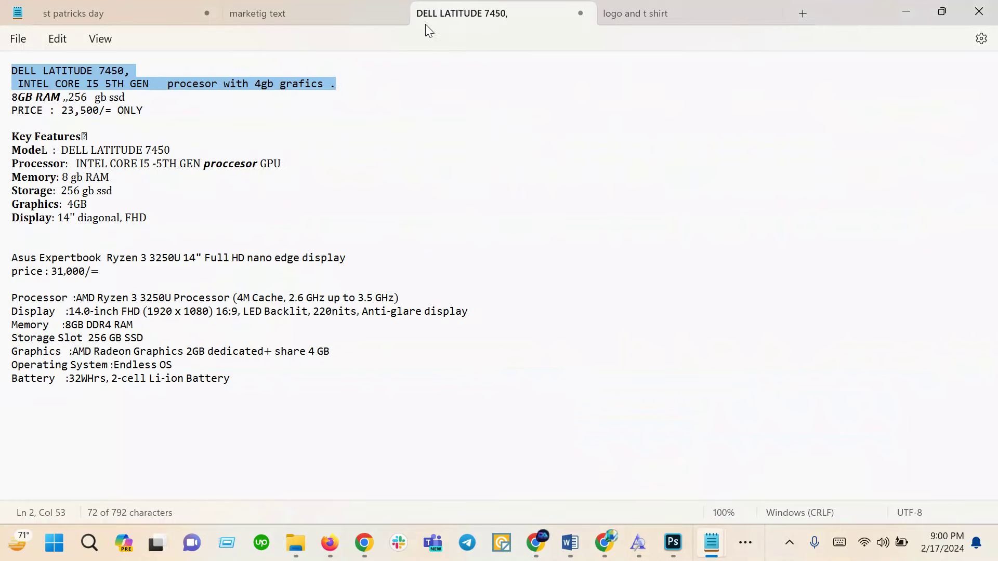
left_click(288, 12)
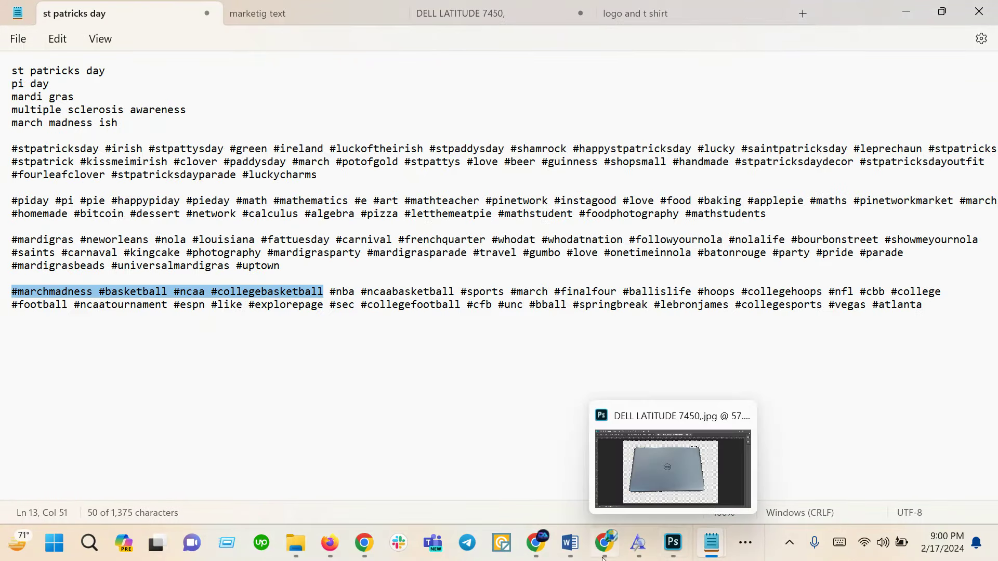
left_click(901, 10)
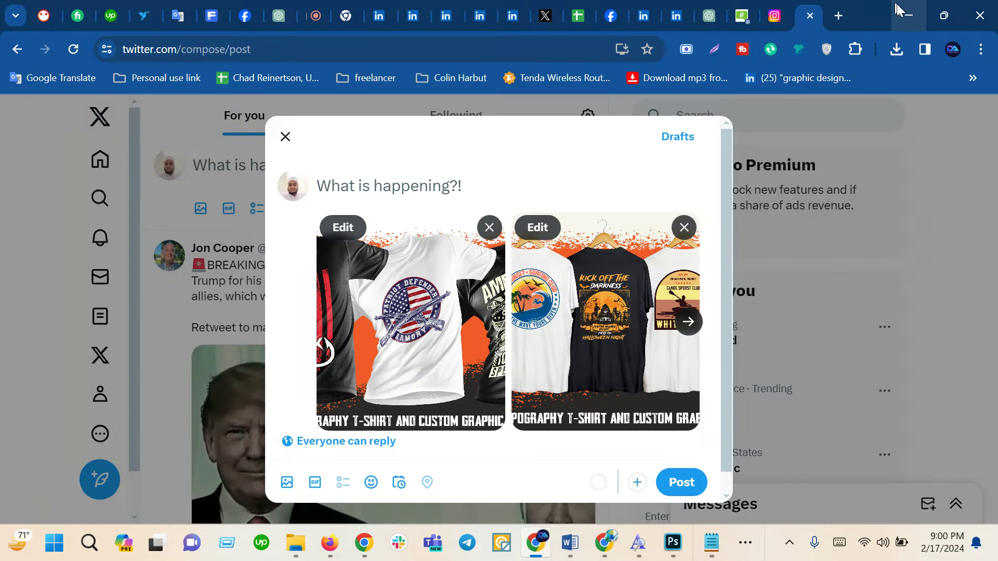
- Paste the promo caption into the X post and delete the intro text before the contact line
left_click(423, 189)
key("ctrl+v")
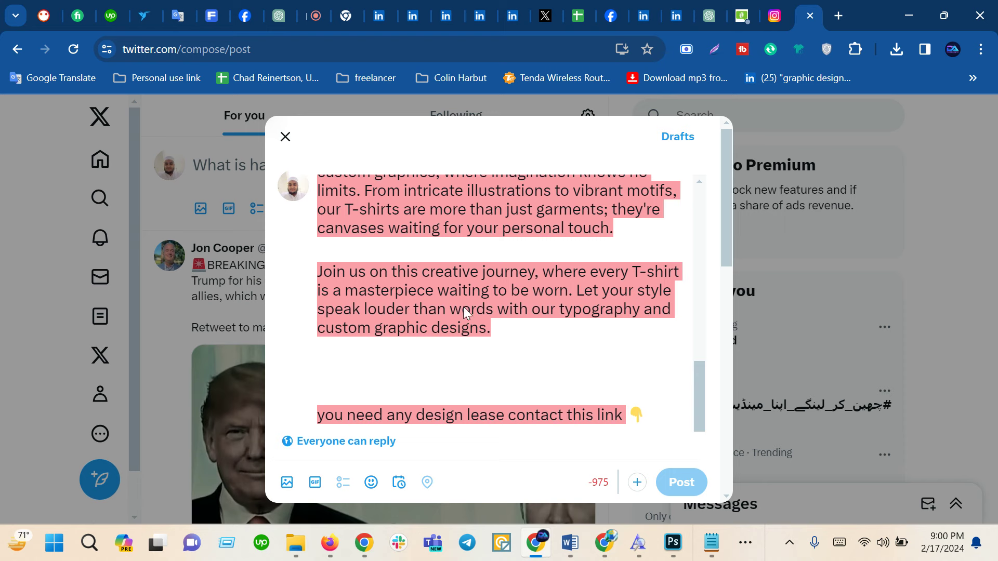
left_click(509, 338)
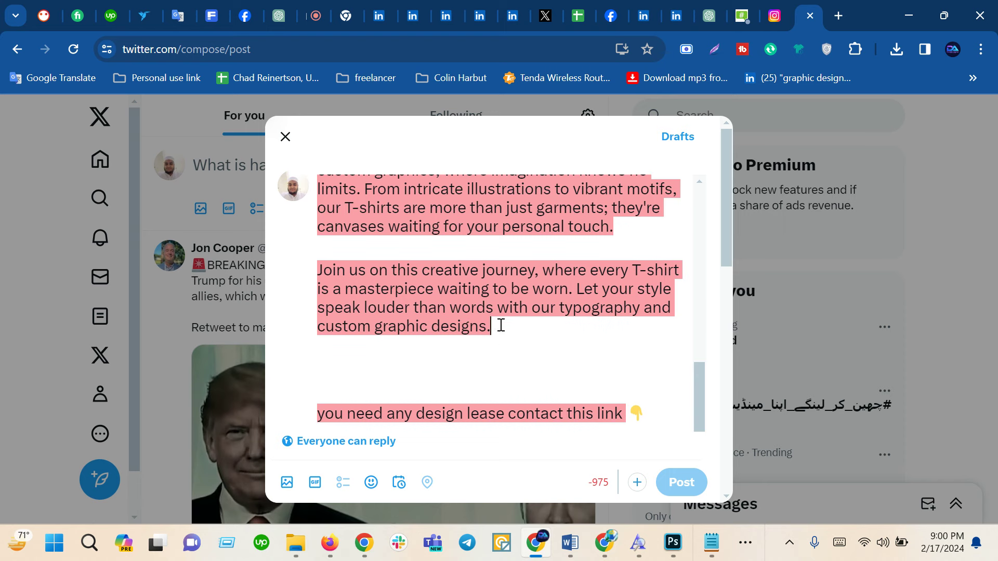
key("ctrl+shift+Home")
key("BackSpace")
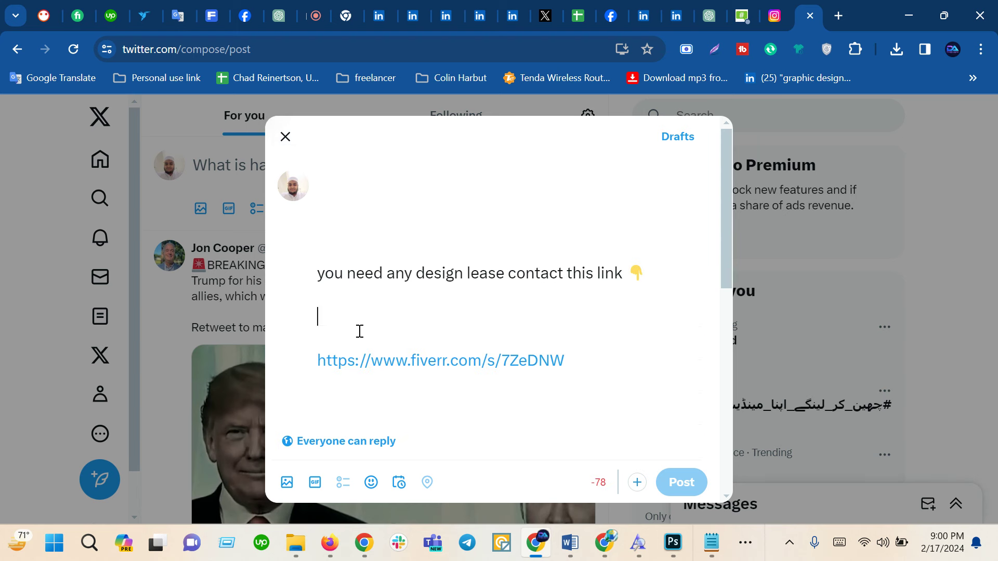
key("Delete")
key("BackSpace")
- Close the blank lines and remove the over-limit hashtags from #instagood onward
key("BackSpace")
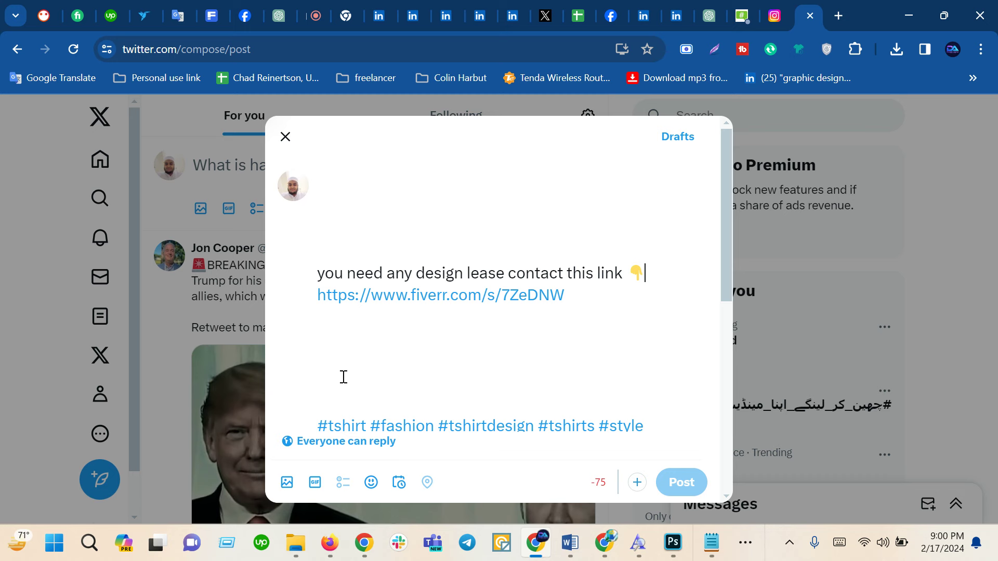
left_click(339, 372)
key("BackSpace")
key("BackSpace")
key("BackSpace")
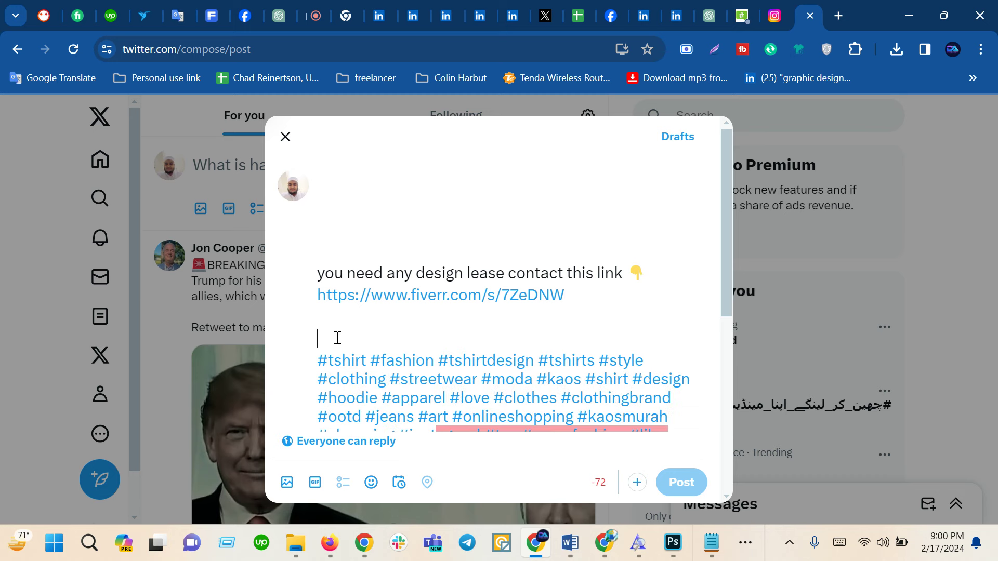
key("BackSpace")
key("BackSpace")
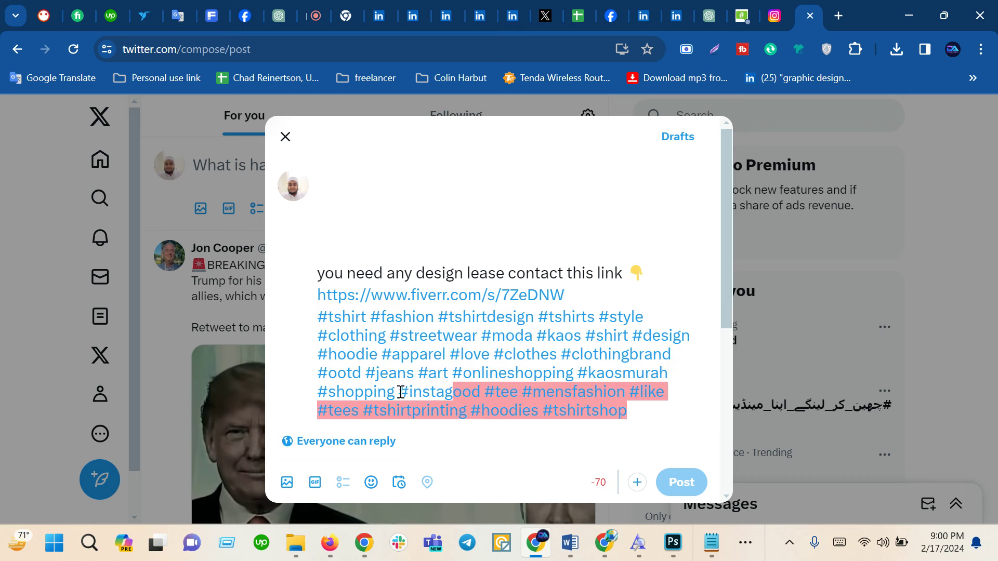
left_click_drag(401, 392, 657, 421)
key("BackSpace")
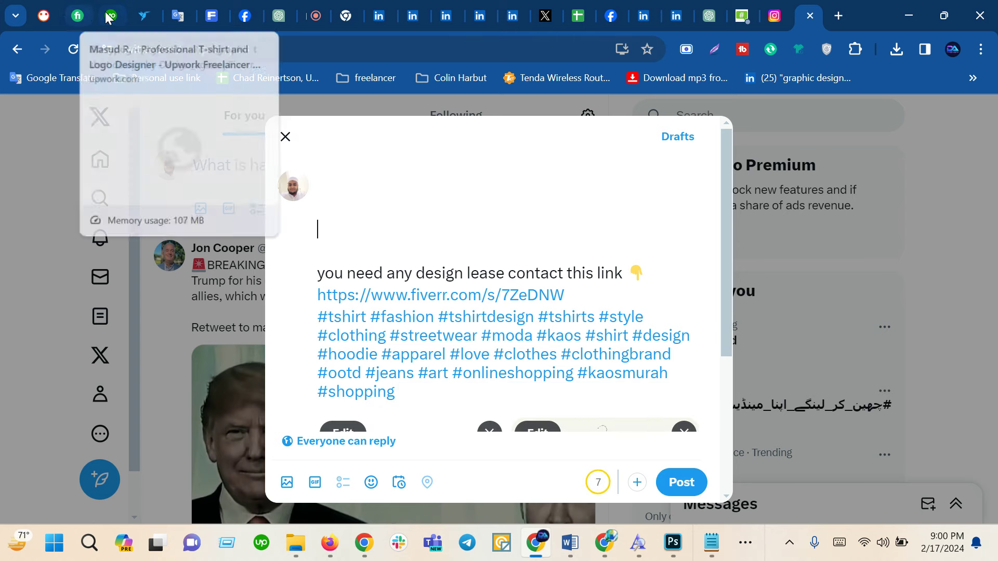
- Copy the full gig title from the Fiverr T-shirt gig page and return to the X draft
left_click(242, 21)
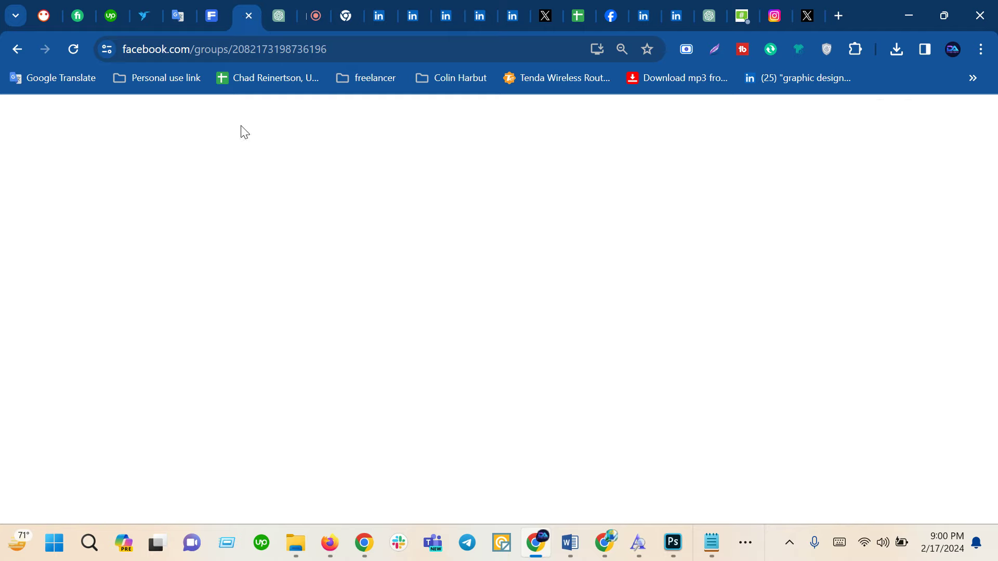
left_click(111, 15)
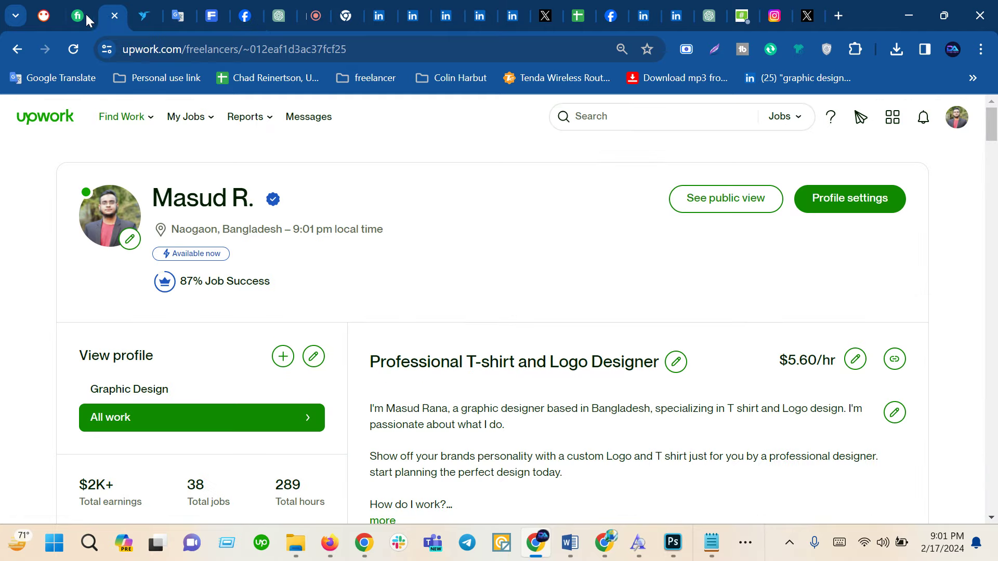
left_click(78, 16)
left_click_drag(194, 316, 52, 297)
key("ctrl+c")
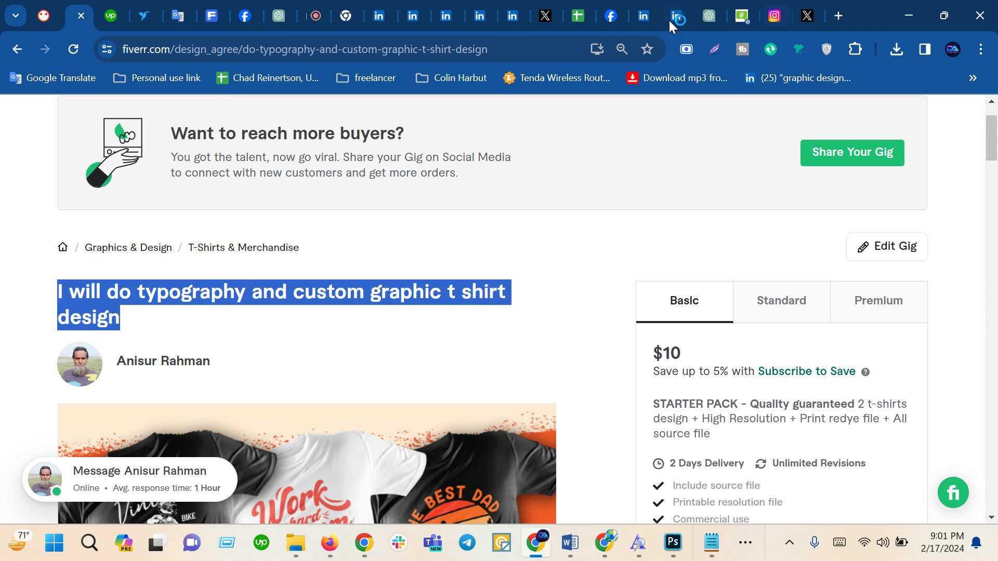
left_click(804, 16)
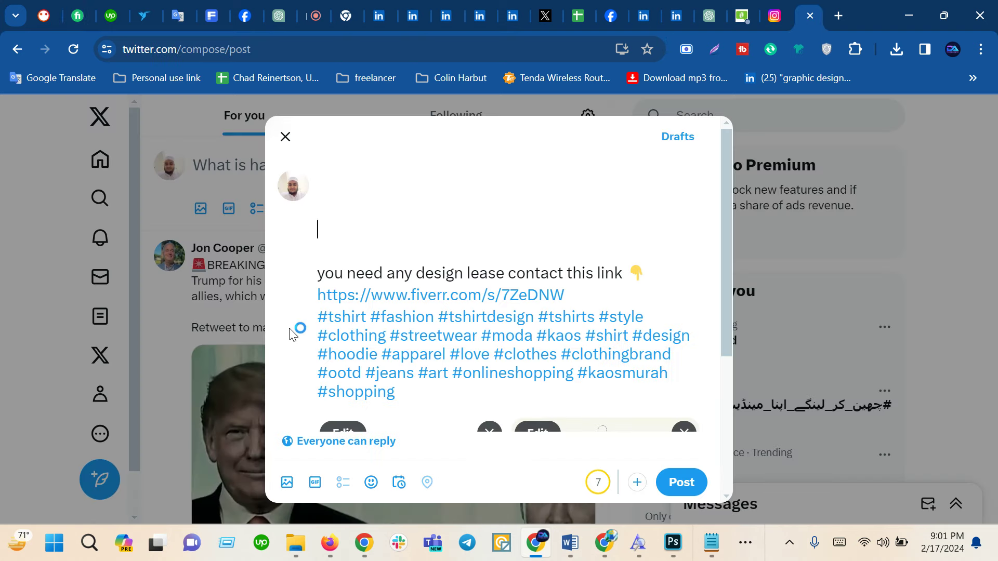
- Paste the gig title on the top line and delete the remaining over-limit hashtags
left_click(339, 237)
key("ctrl+v")
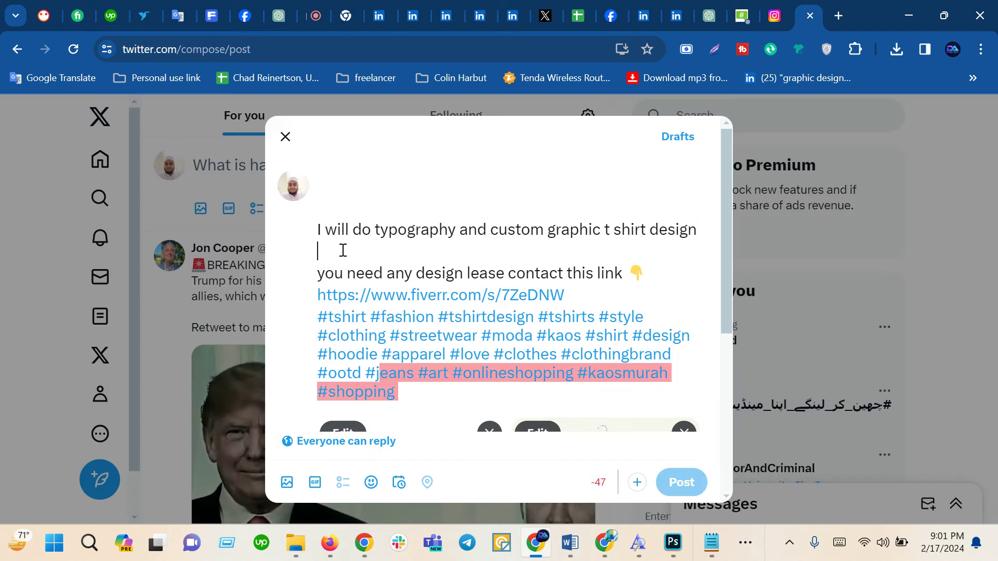
key("Delete")
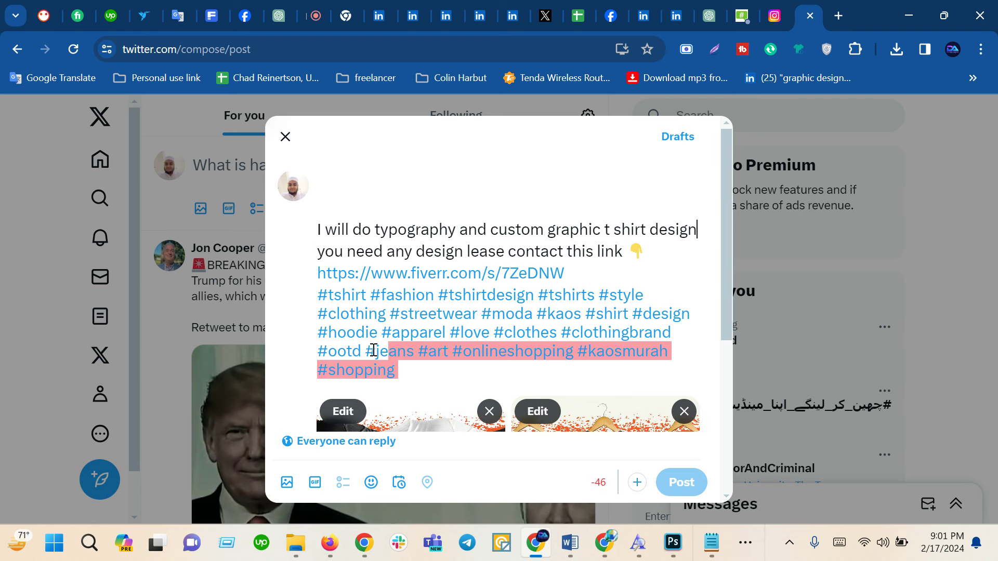
left_click_drag(374, 351, 408, 368)
key("BackSpace")
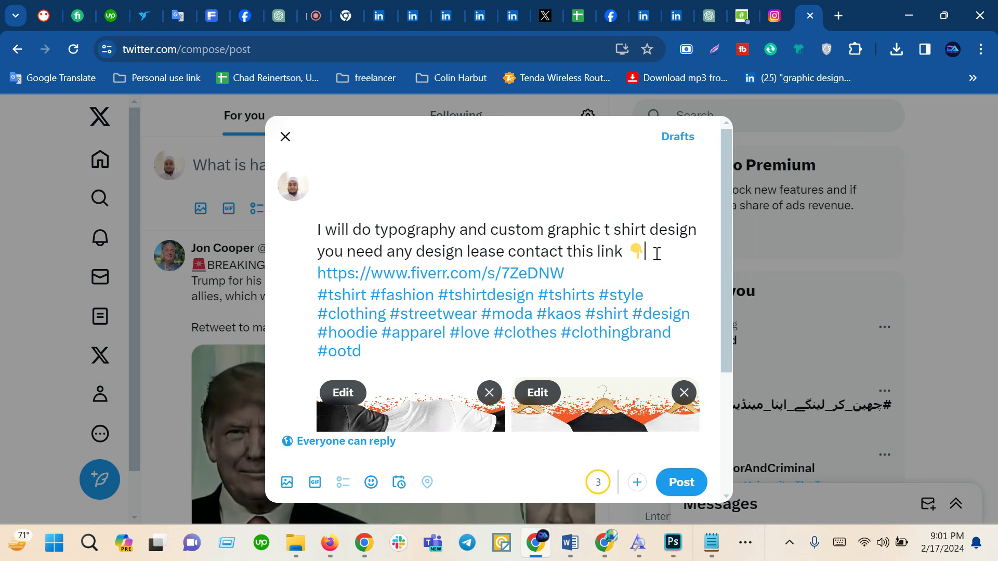
key("Return")
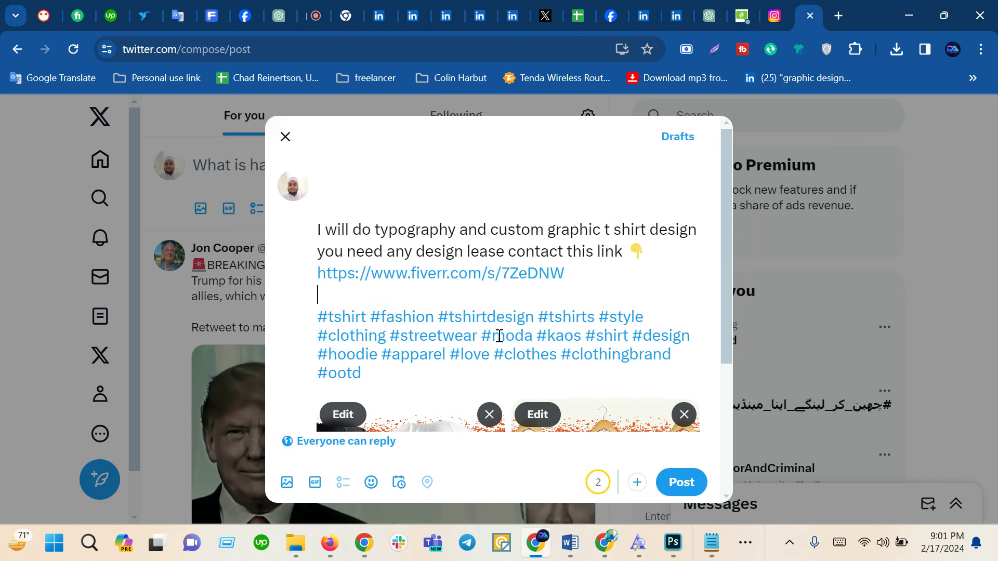
- Remove the stray run of j characters and publish the post
scroll(497, 335, "down", 5)
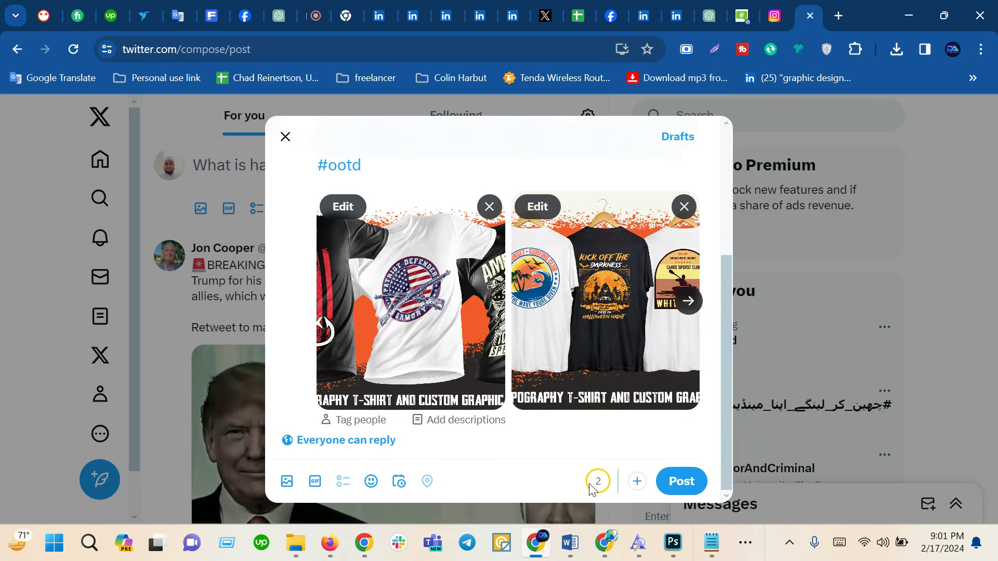
scroll(519, 361, "up", 4)
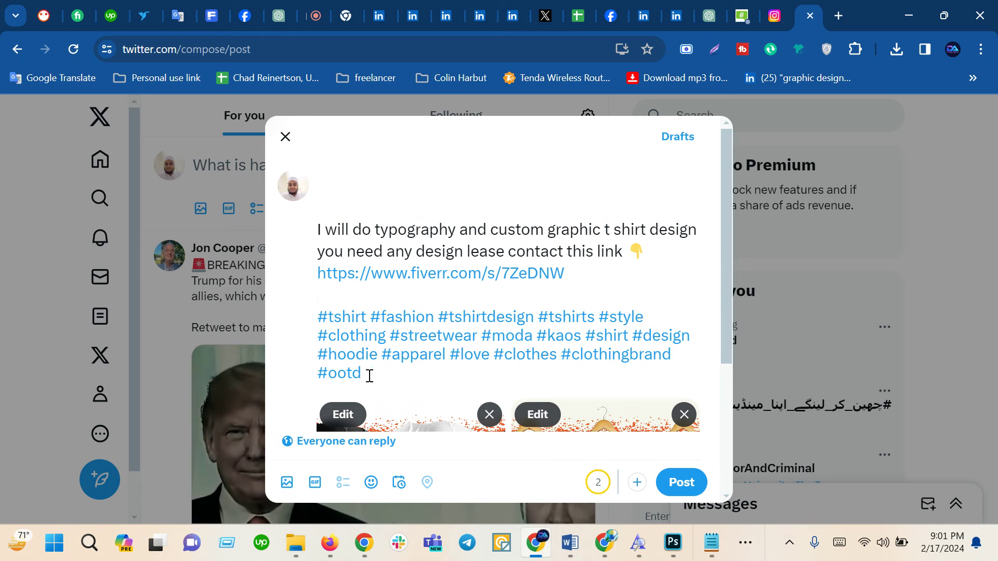
type(" jjjjjj")
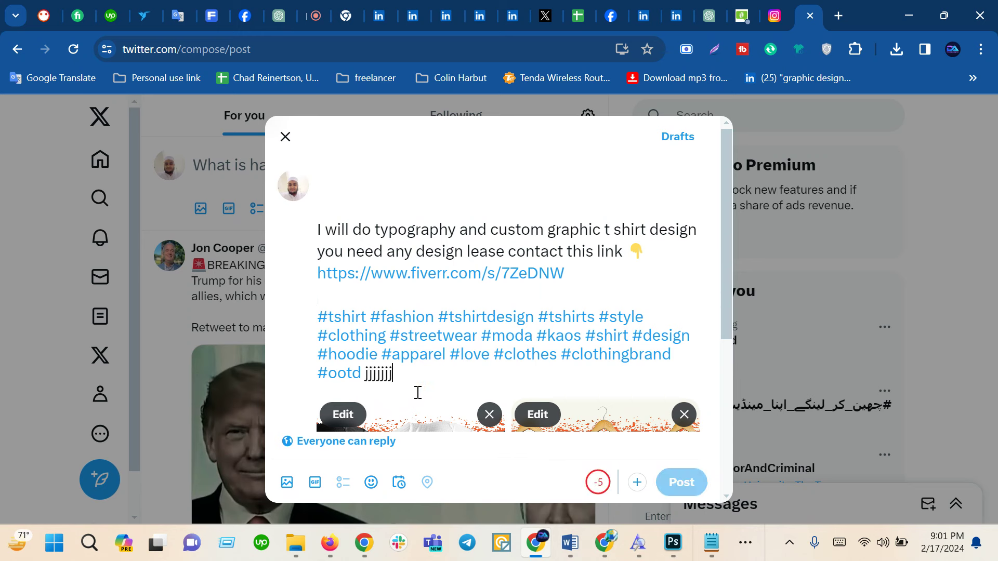
type("jjjjjjjjjjjjjjjj")
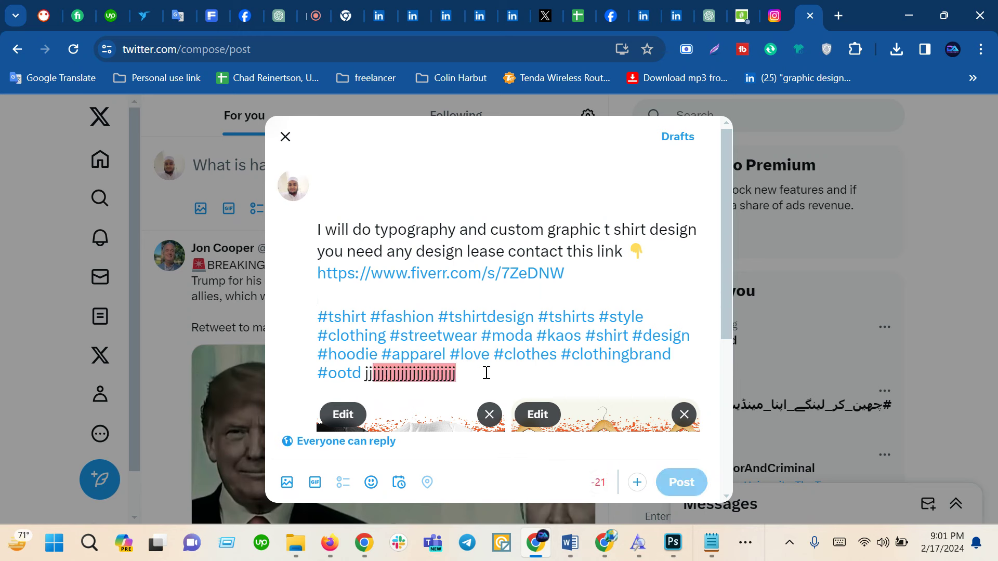
left_click_drag(487, 374, 369, 375)
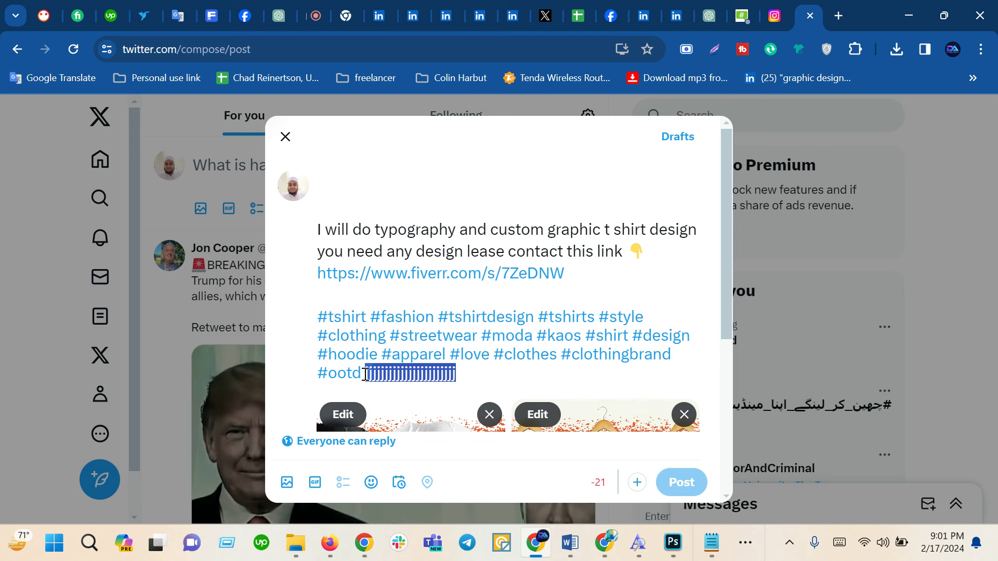
key("BackSpace")
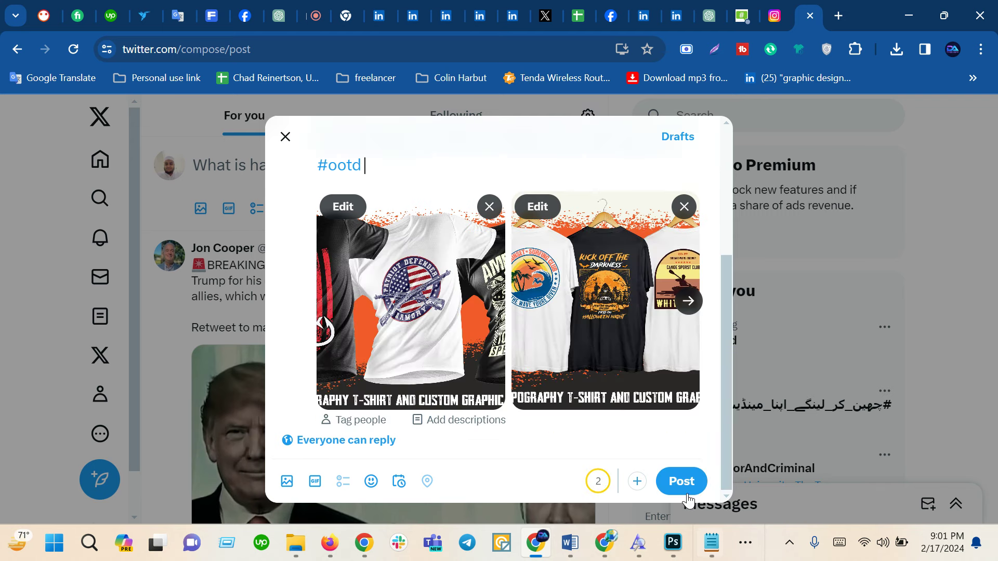
left_click(687, 482)
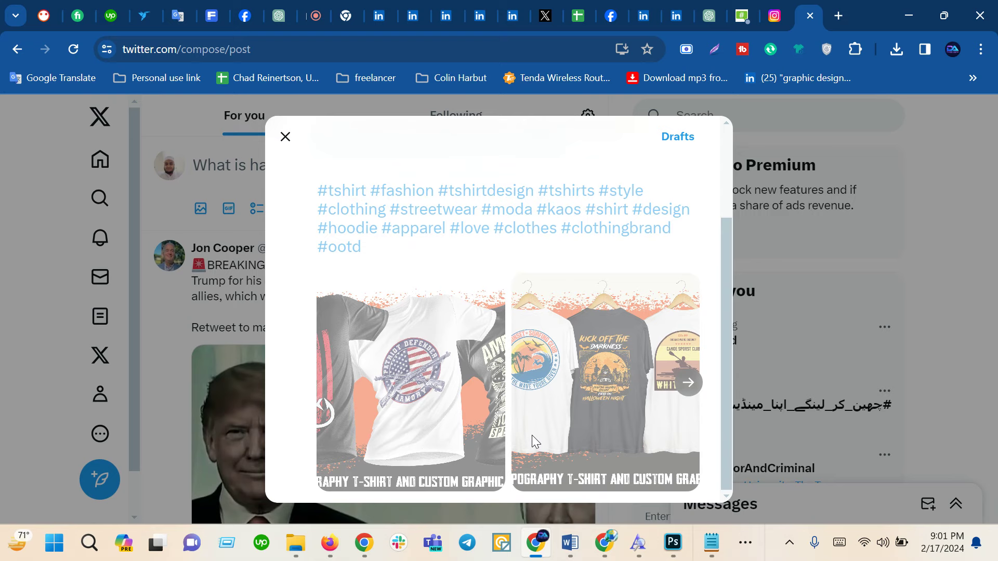
- Scroll your X profile down to the St. Patricks Day T-shirt gig post and open it
scroll(541, 432, "down", 4)
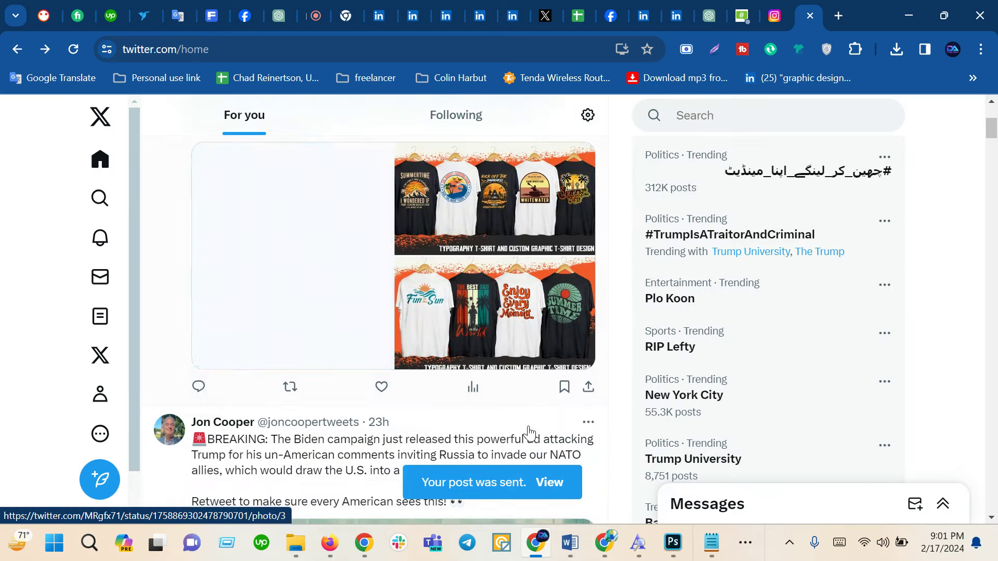
left_click(100, 394)
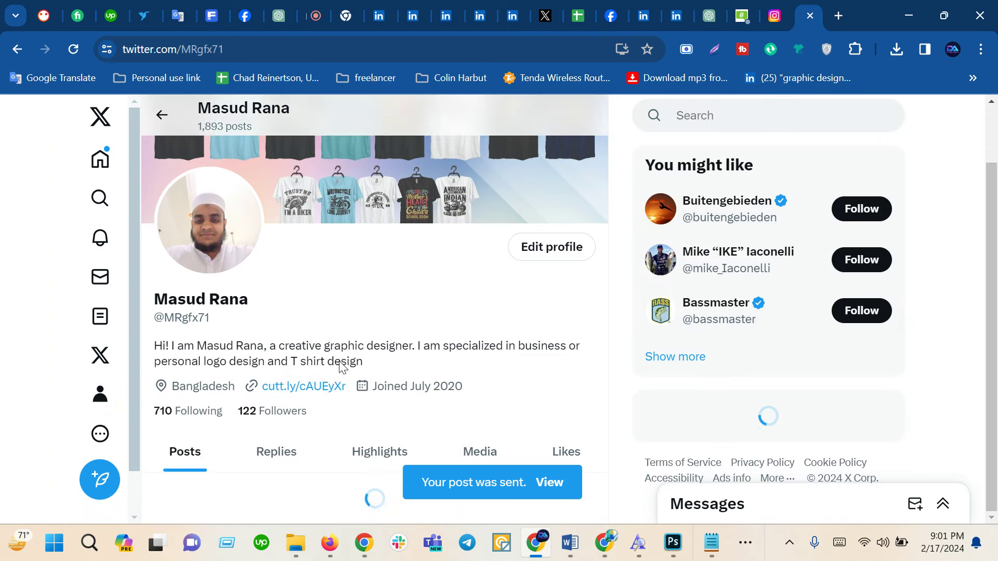
scroll(341, 366, "down", 4)
scroll(341, 367, "down", 3)
scroll(340, 366, "down", 3)
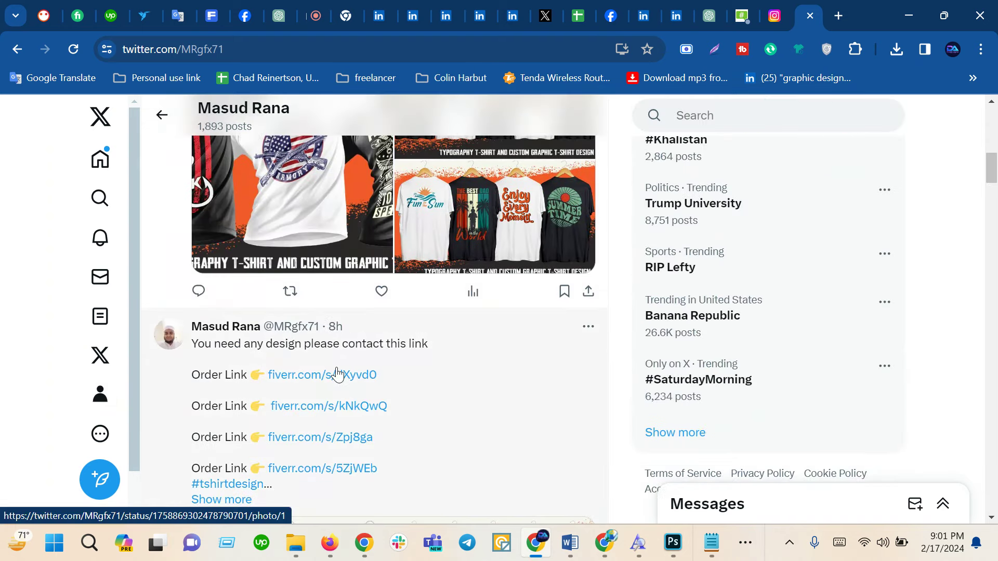
scroll(338, 374, "down", 5)
scroll(338, 374, "down", 4)
scroll(338, 374, "down", 3)
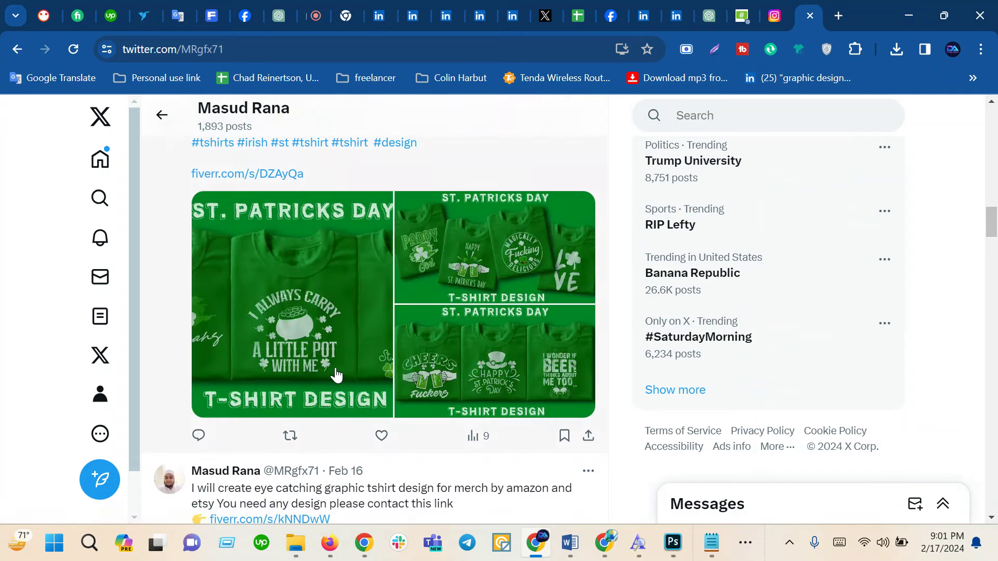
scroll(335, 374, "up", 3)
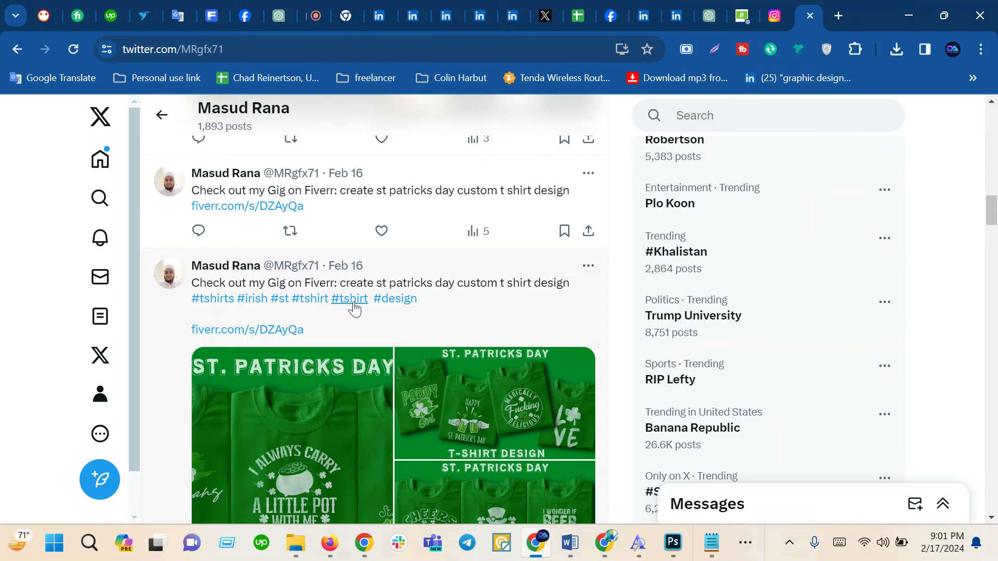
left_click(720, 536)
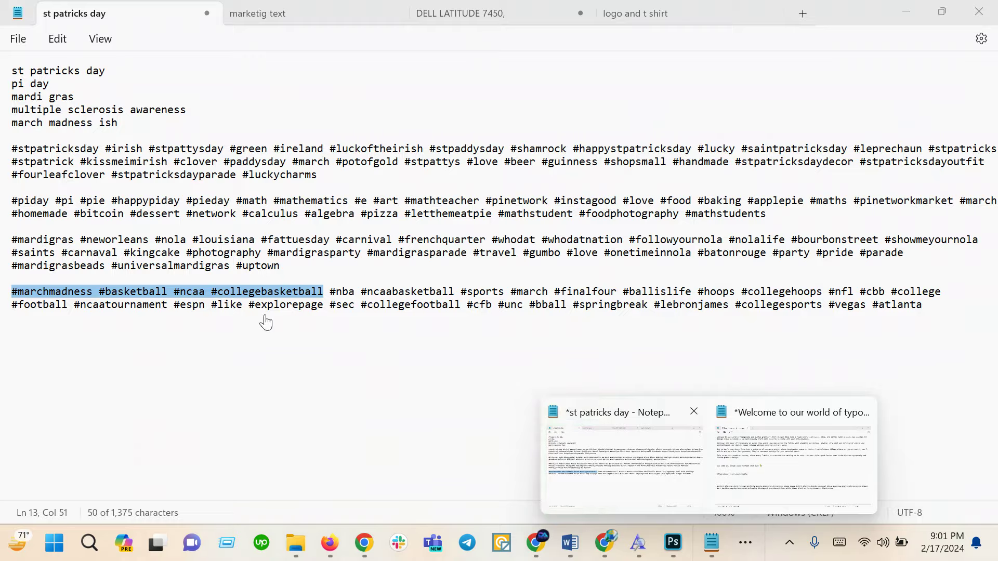
left_click(265, 321)
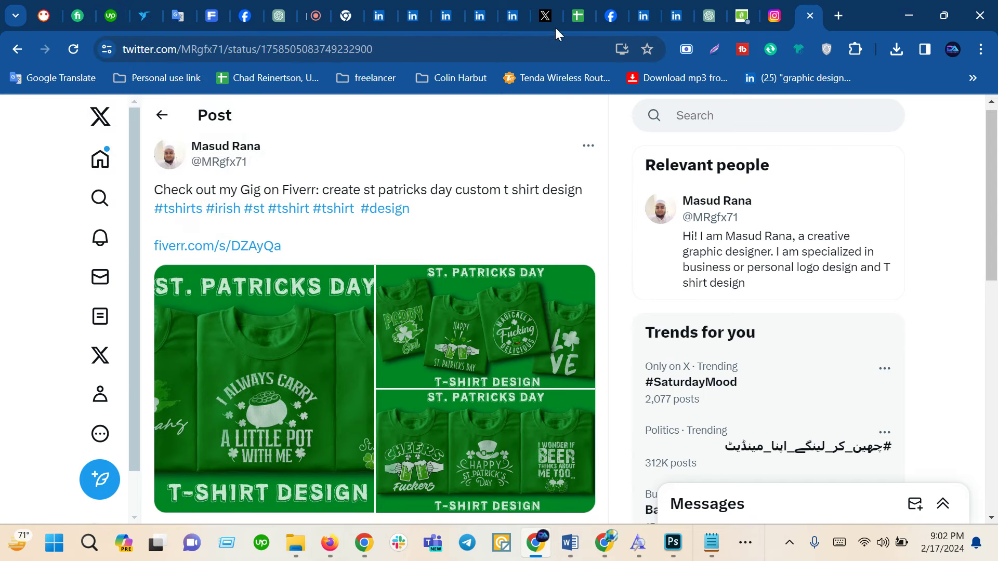
- Switch to the Google Meet tab showing the presented screen
left_click(307, 17)
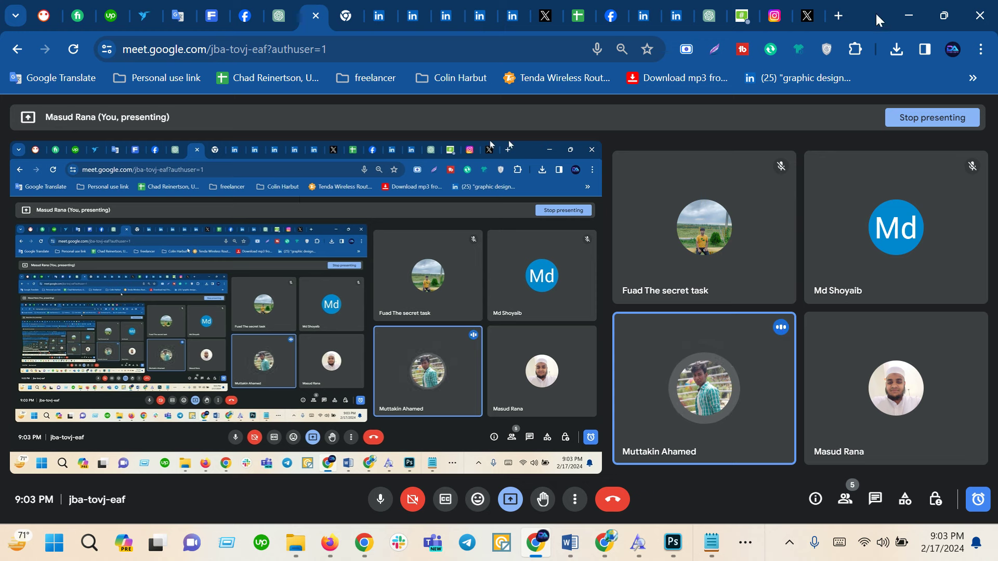
- Review the best-hashtags, ChatGPT and gig-share spreadsheet tabs, then bring up Firefox's course-outline PDF
left_click(744, 13)
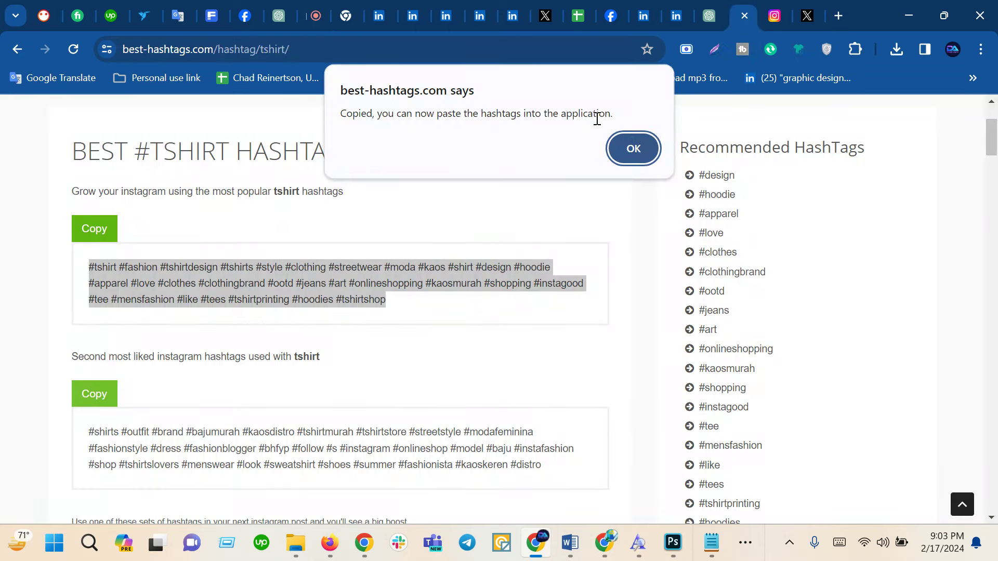
left_click(707, 15)
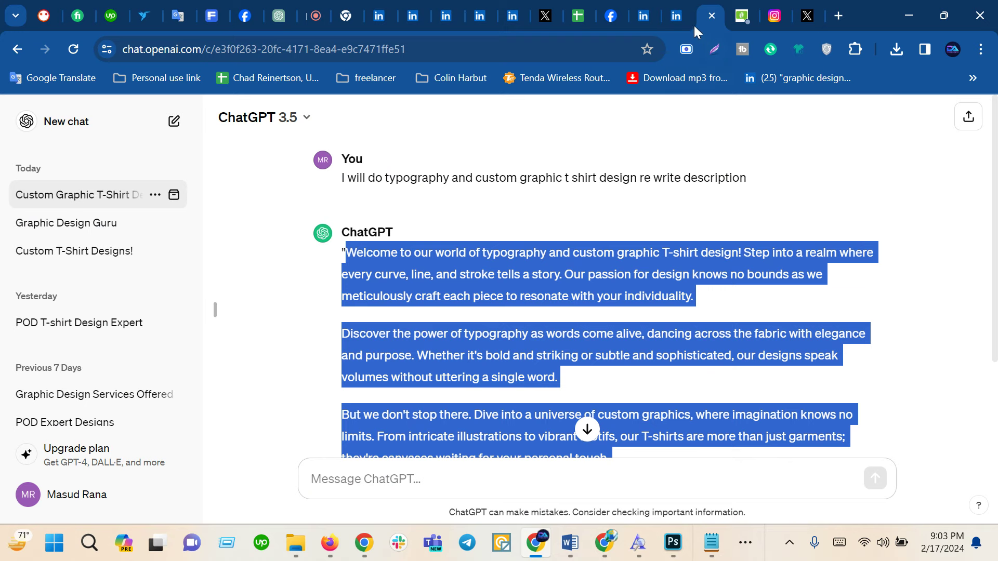
left_click(743, 16)
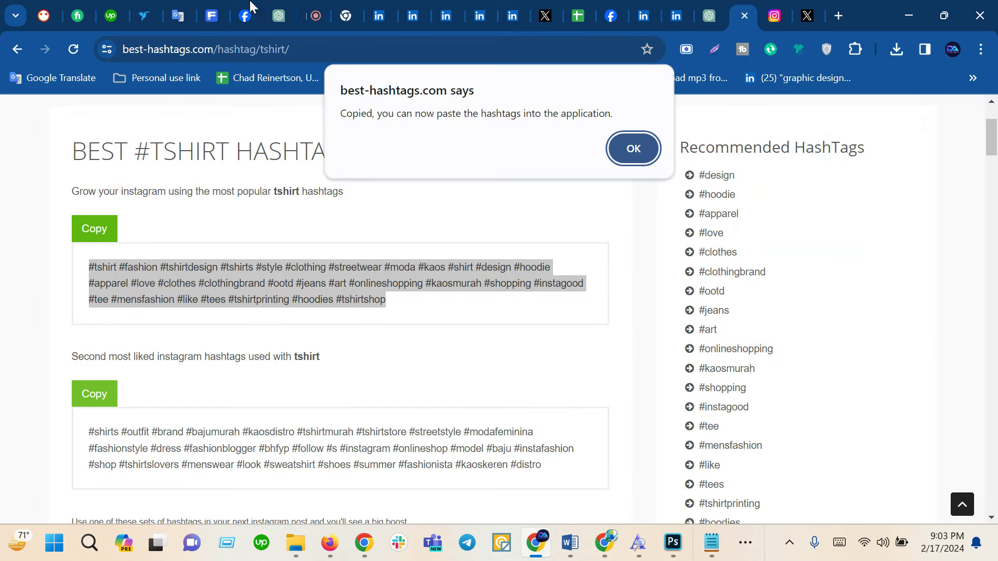
left_click(585, 11)
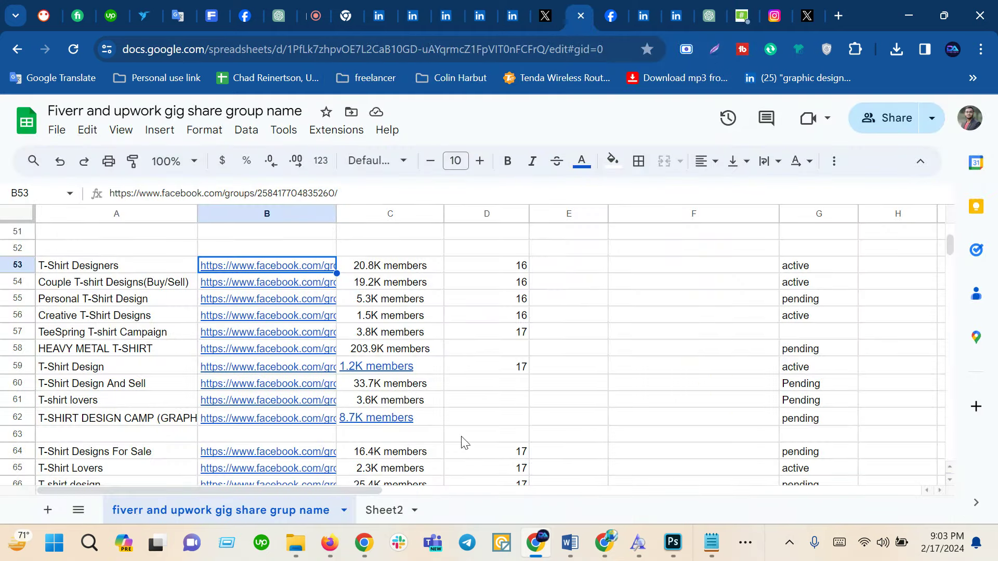
left_click(329, 544)
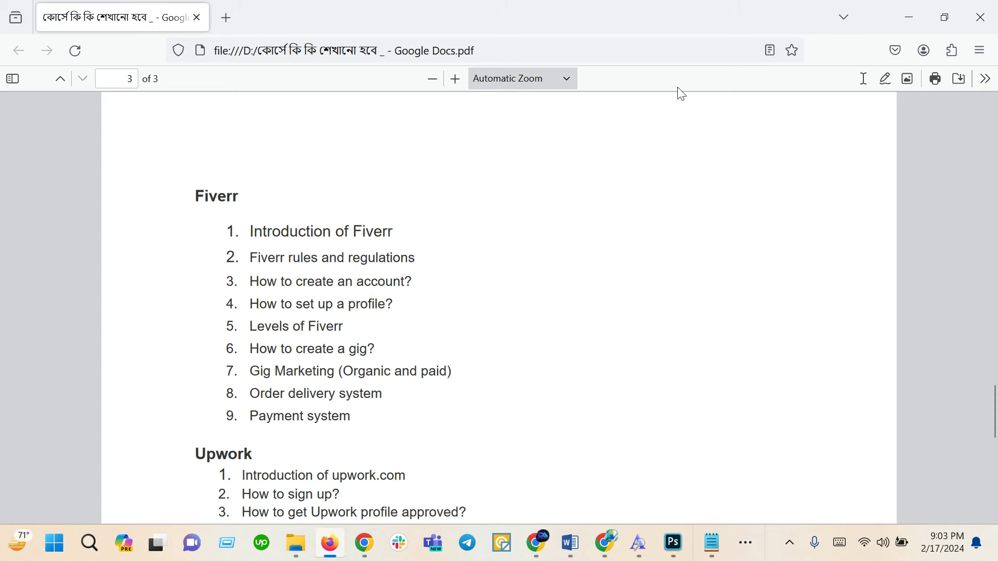
- Search 'behance' in a new Firefox tab and open the Behance site from Google's results
left_click(226, 17)
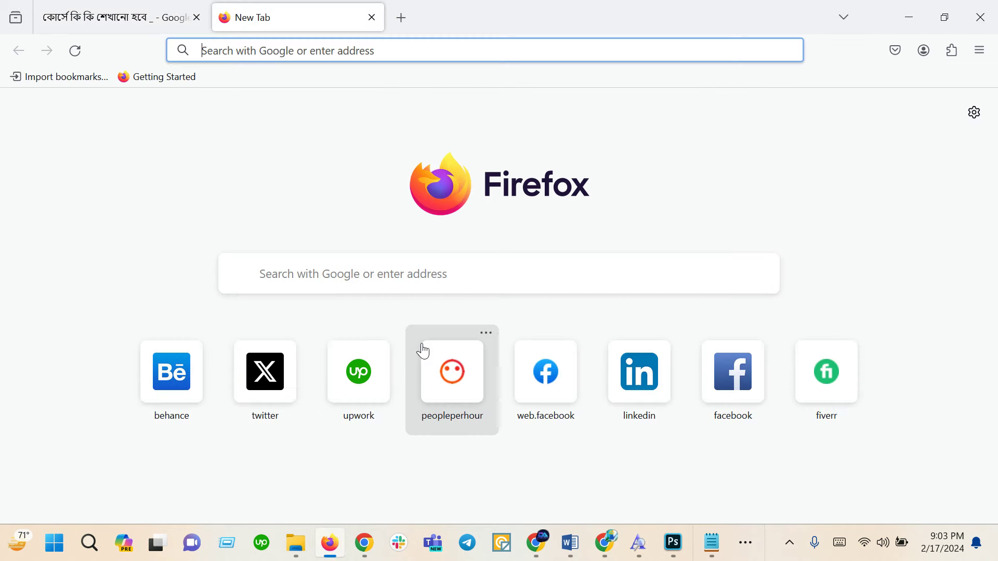
left_click(392, 276)
type("bh")
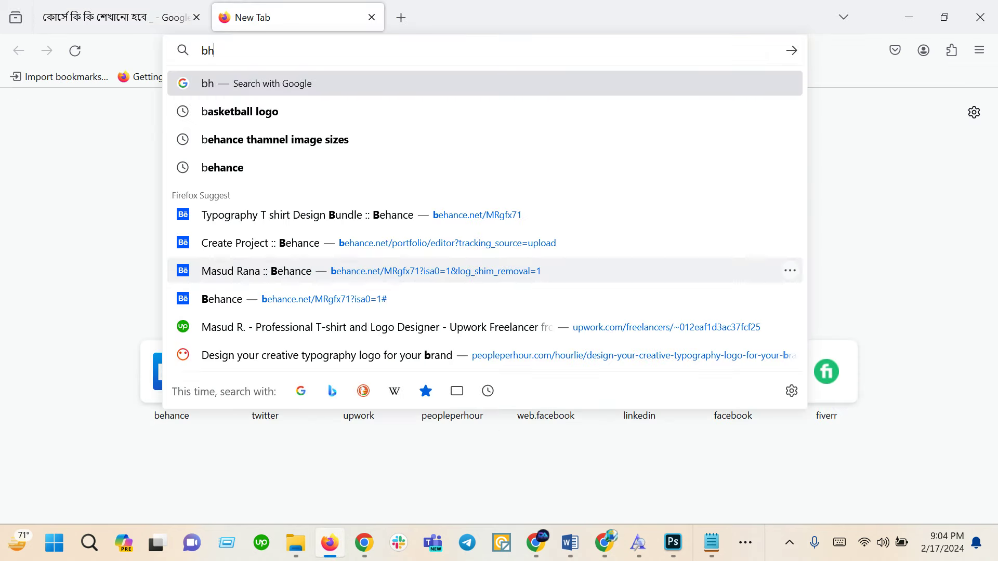
type("e")
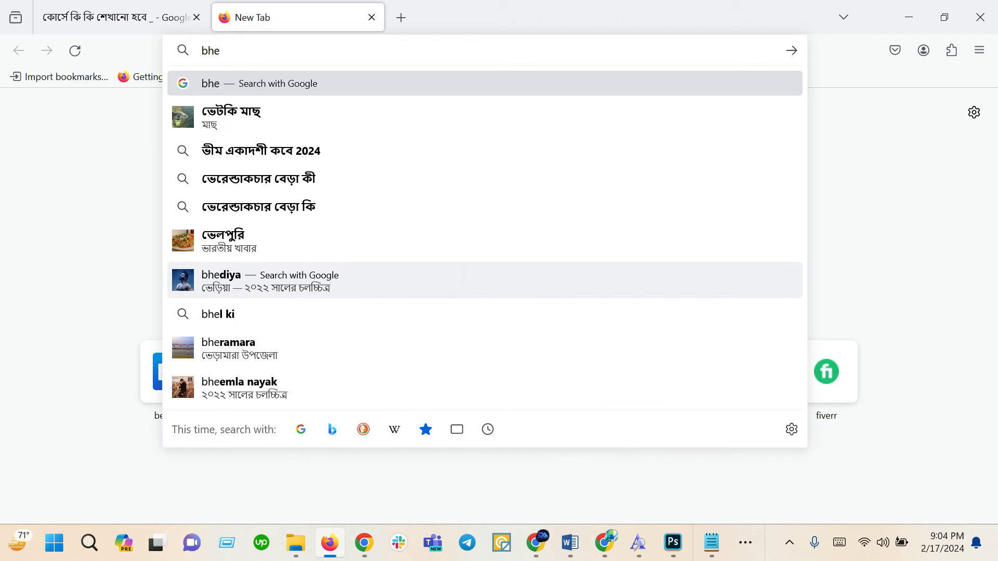
key("BackSpace")
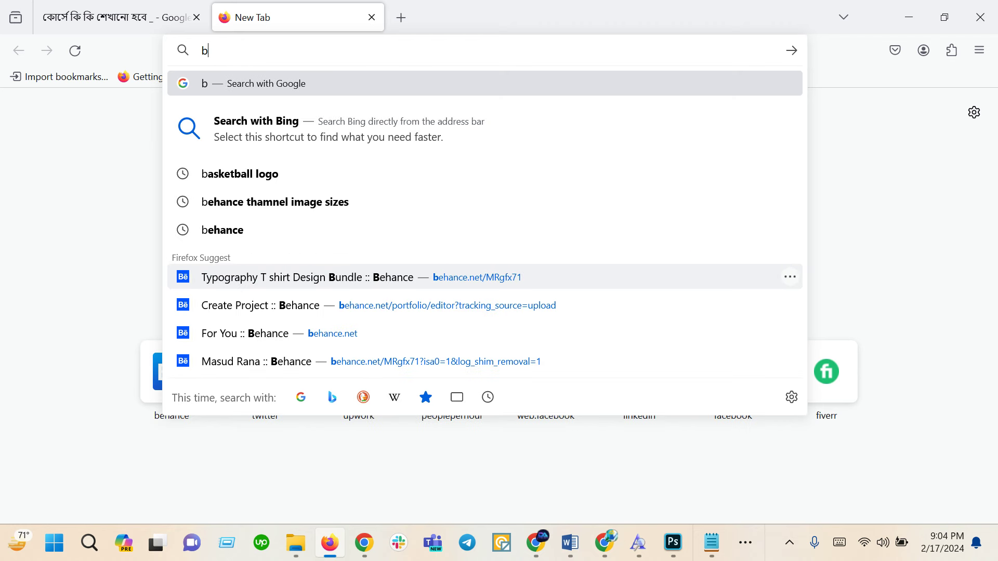
type("ehance.net/")
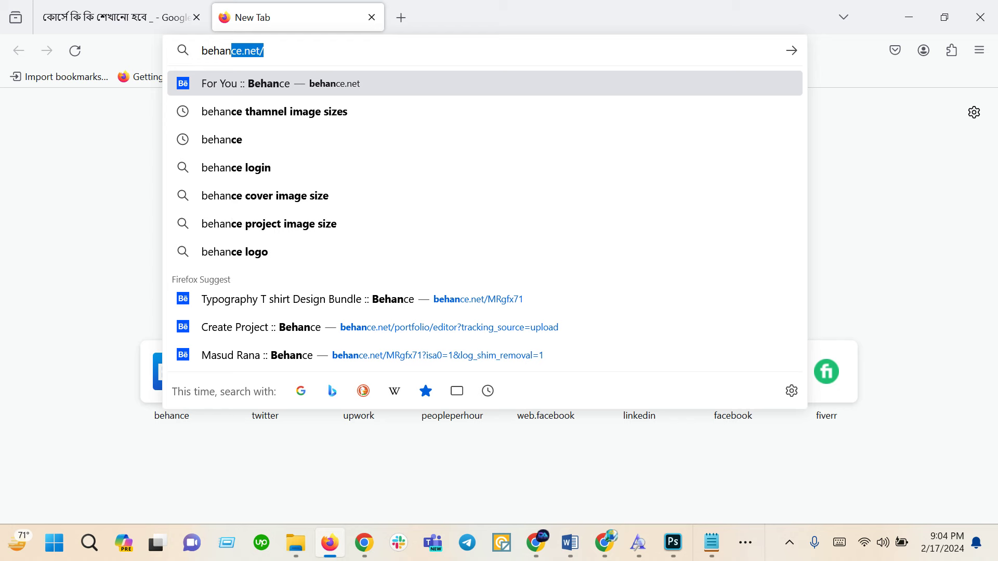
left_click(244, 138)
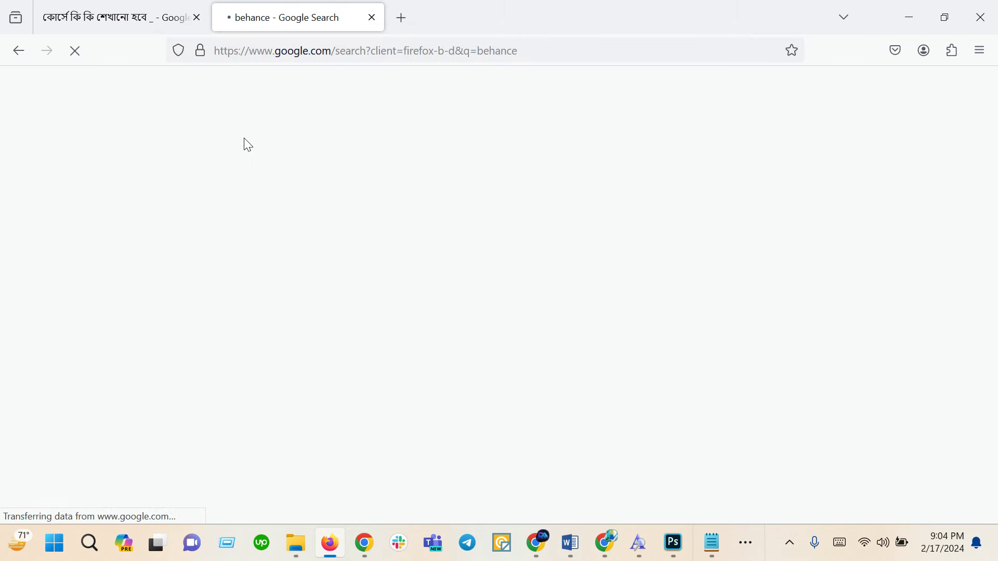
left_click(123, 261)
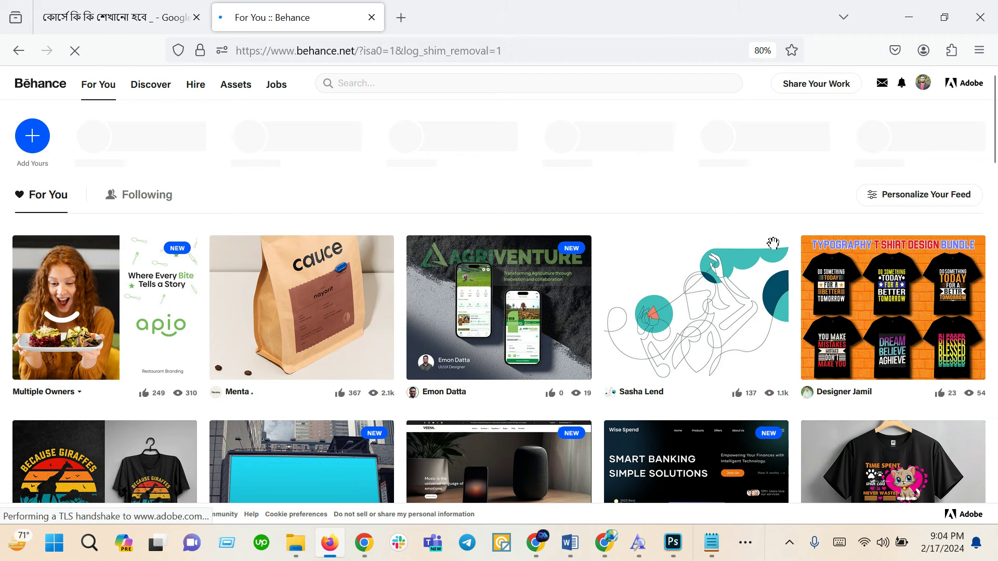
- From the Behance feed, go to your own profile through the account menu
scroll(522, 393, "down", 4)
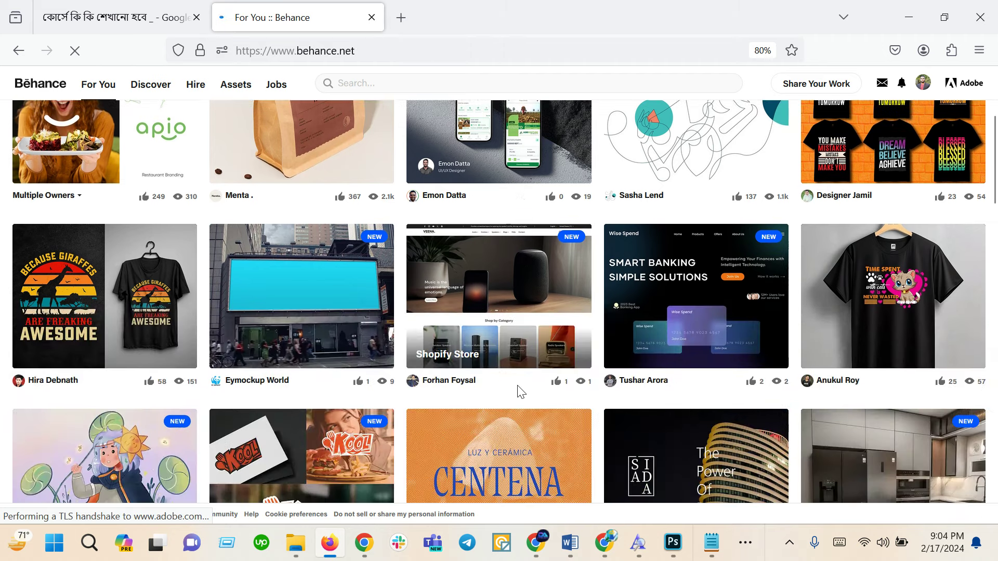
scroll(520, 393, "up", 3)
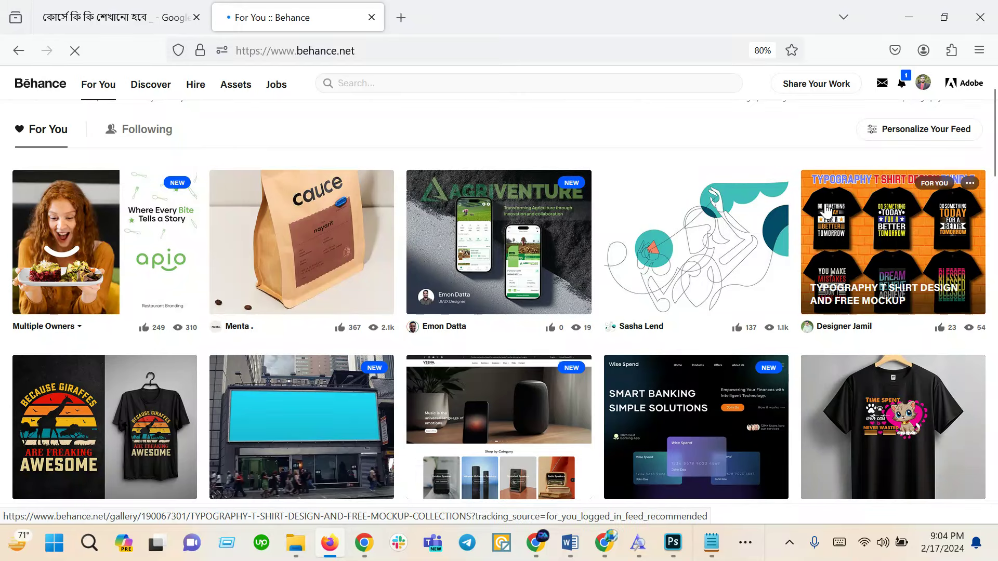
scroll(827, 210, "up", 2)
left_click(923, 83)
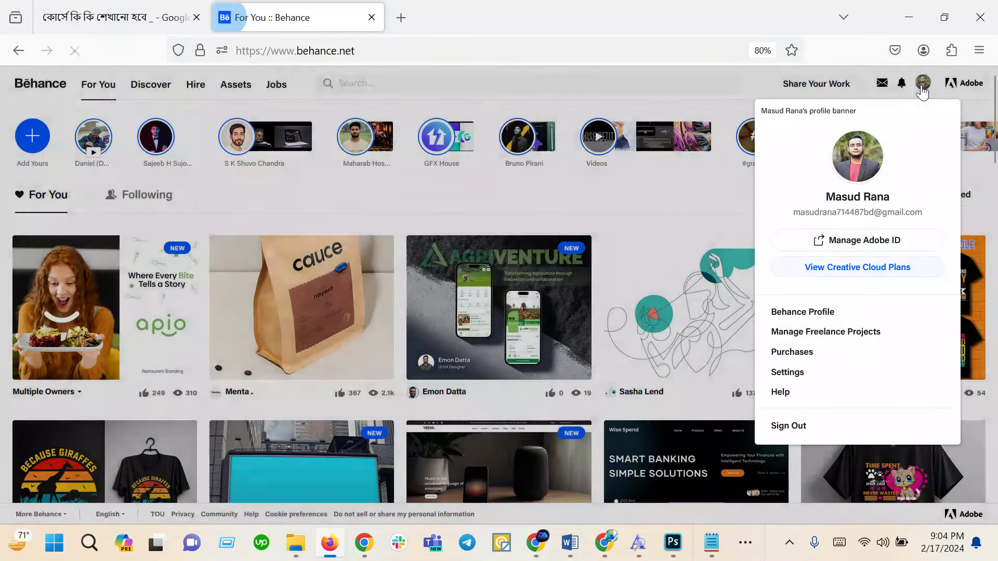
left_click(813, 313)
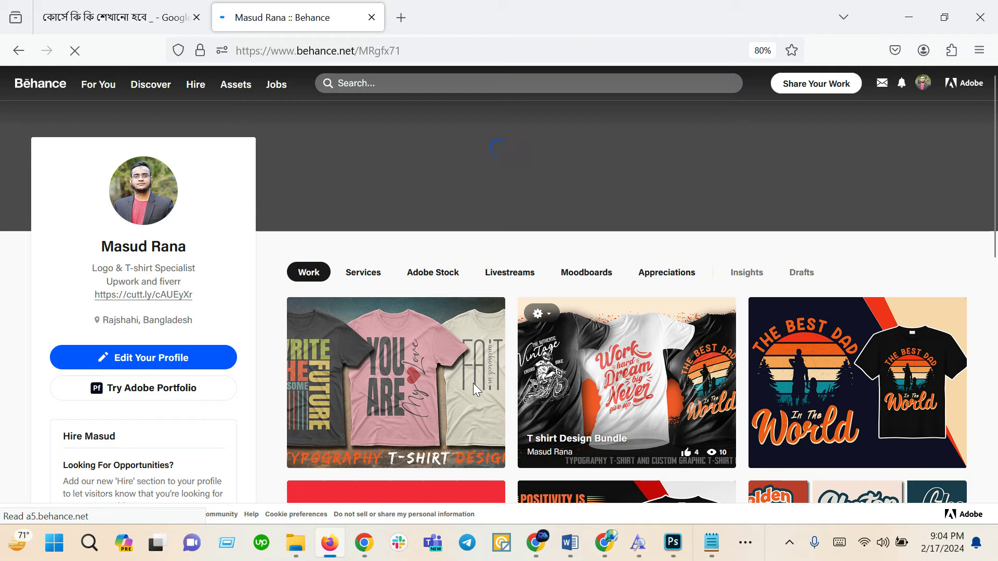
- Scroll through the profile's Work grid of T-shirt and logo design projects
scroll(472, 382, "down", 5)
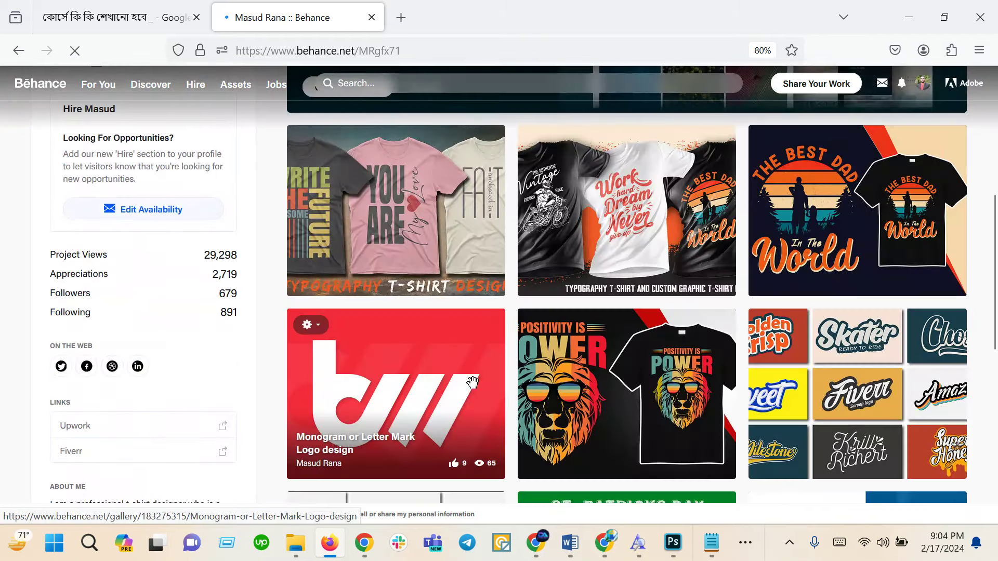
scroll(439, 297, "up", 1)
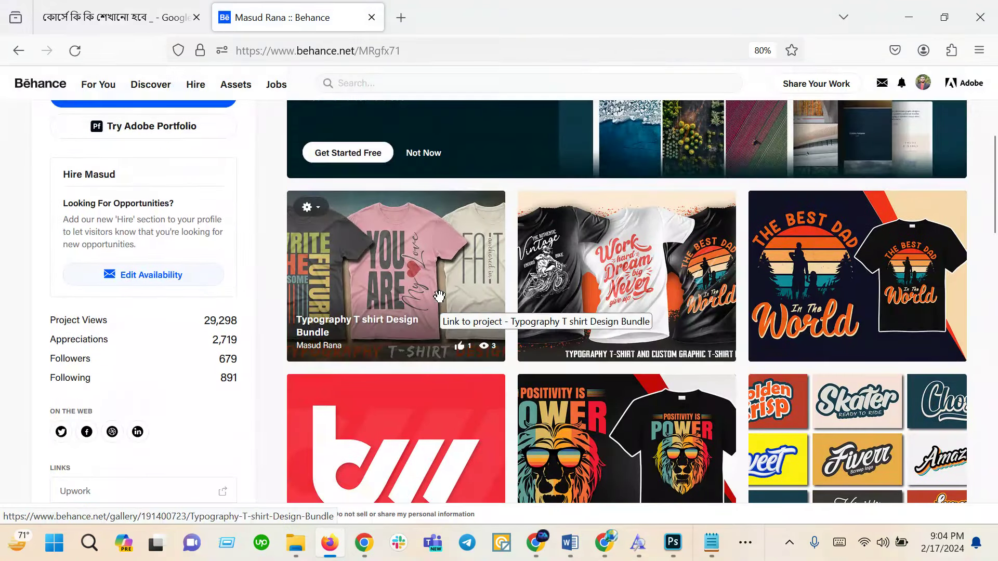
scroll(439, 296, "up", 2)
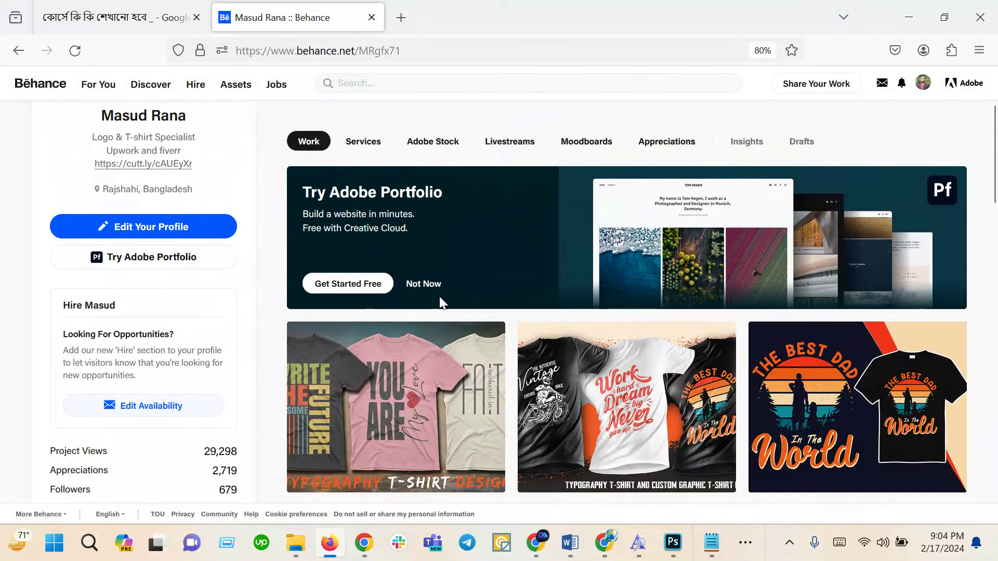
scroll(444, 310, "down", 1)
scroll(441, 305, "down", 1)
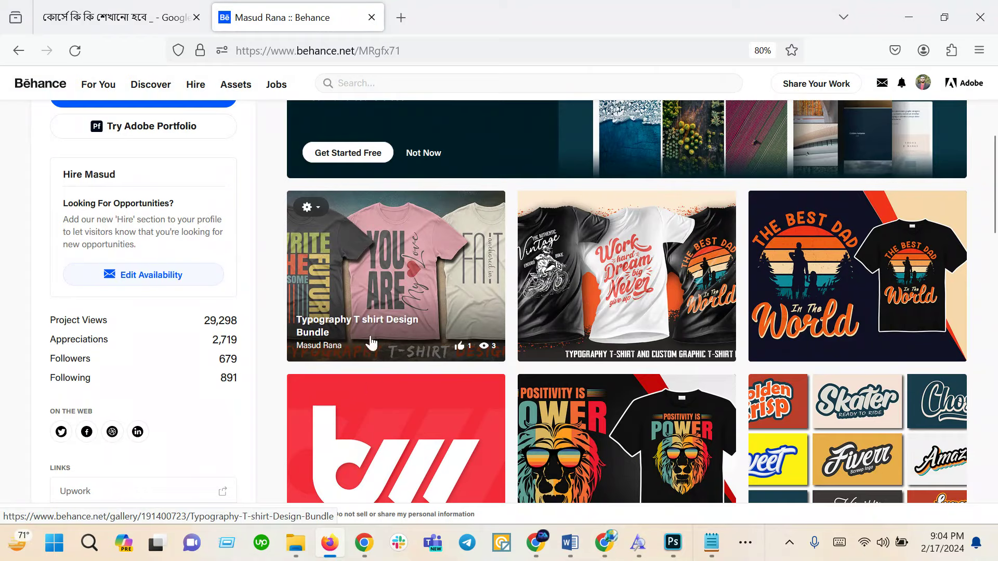
scroll(360, 382, "up", 2)
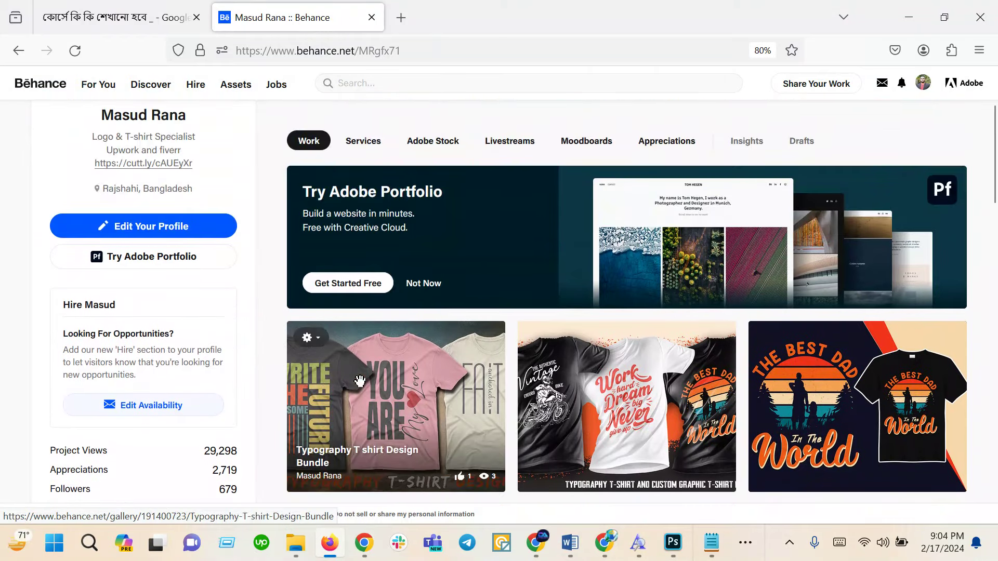
scroll(360, 382, "down", 5)
scroll(360, 382, "up", 5)
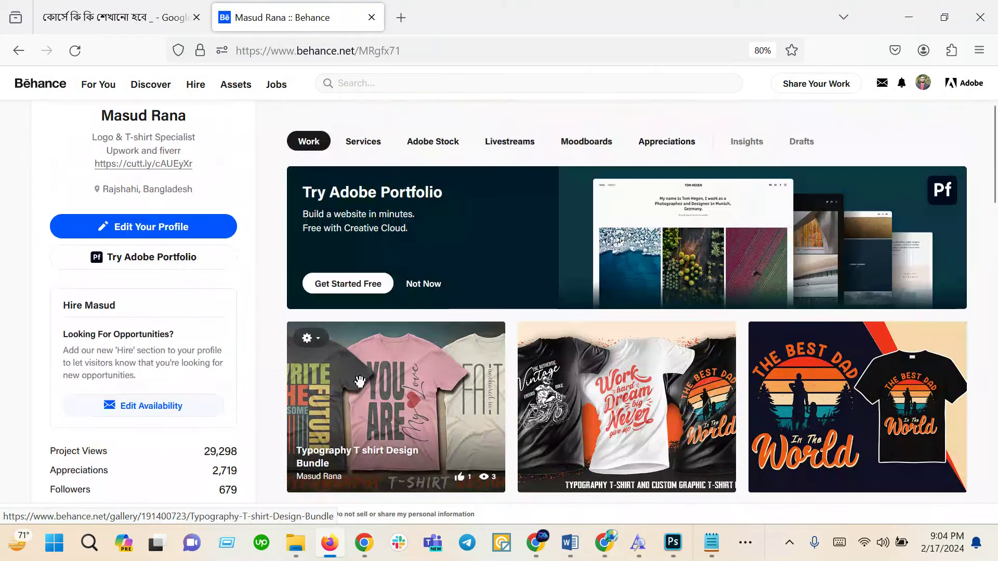
scroll(360, 382, "down", 3)
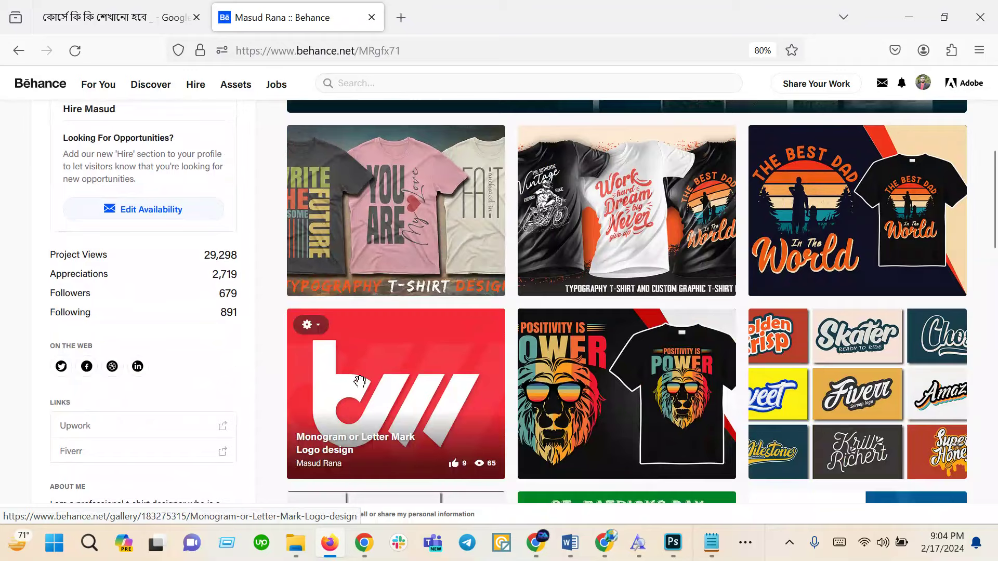
- Browse and close the Typography T shirt Design Bundle project, then bring up the gig-share spreadsheet
left_click(423, 213)
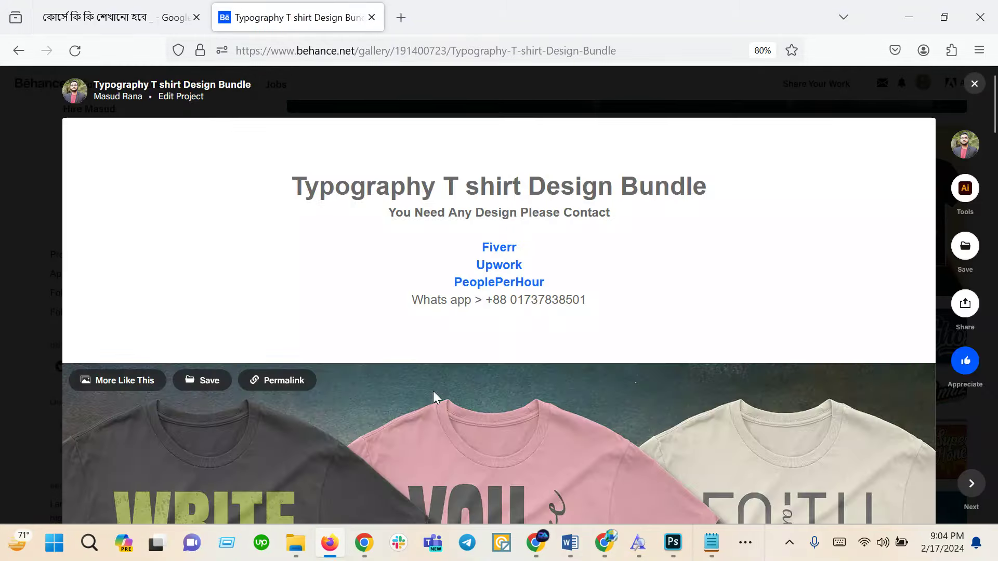
scroll(432, 391, "down", 3)
scroll(433, 391, "down", 3)
scroll(433, 391, "down", 5)
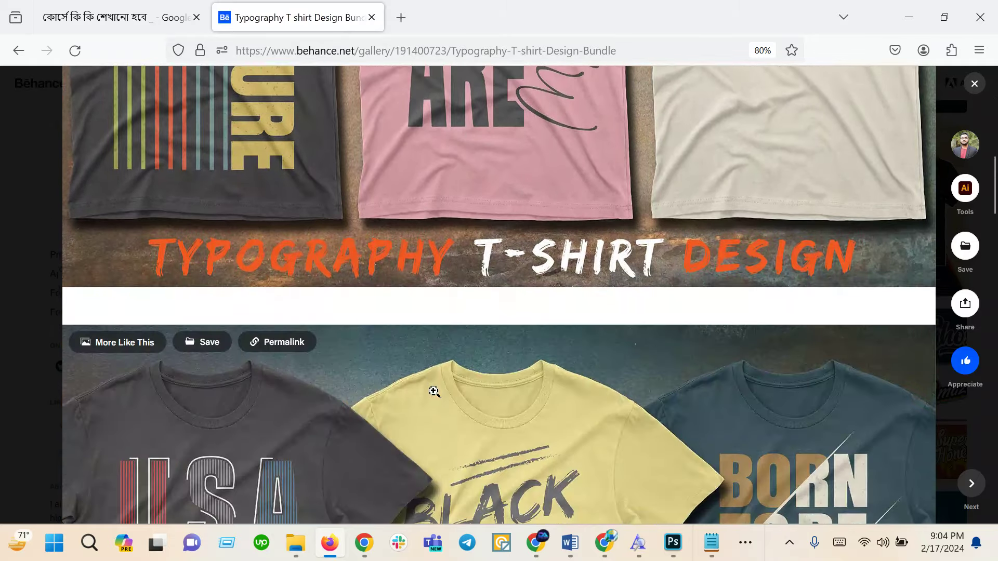
scroll(432, 391, "down", 7)
scroll(433, 390, "down", 4)
scroll(433, 391, "down", 9)
scroll(433, 391, "down", 4)
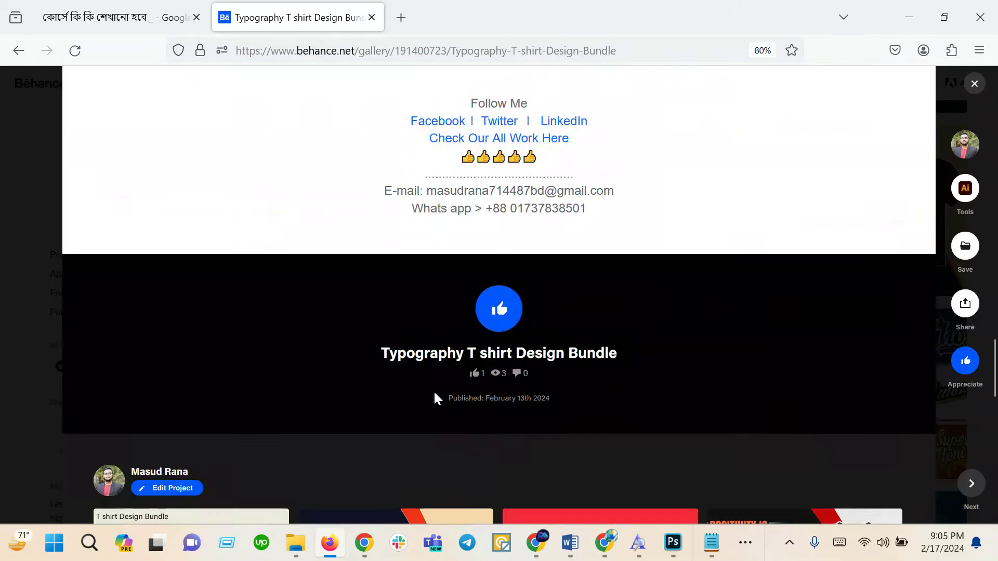
left_click(974, 84)
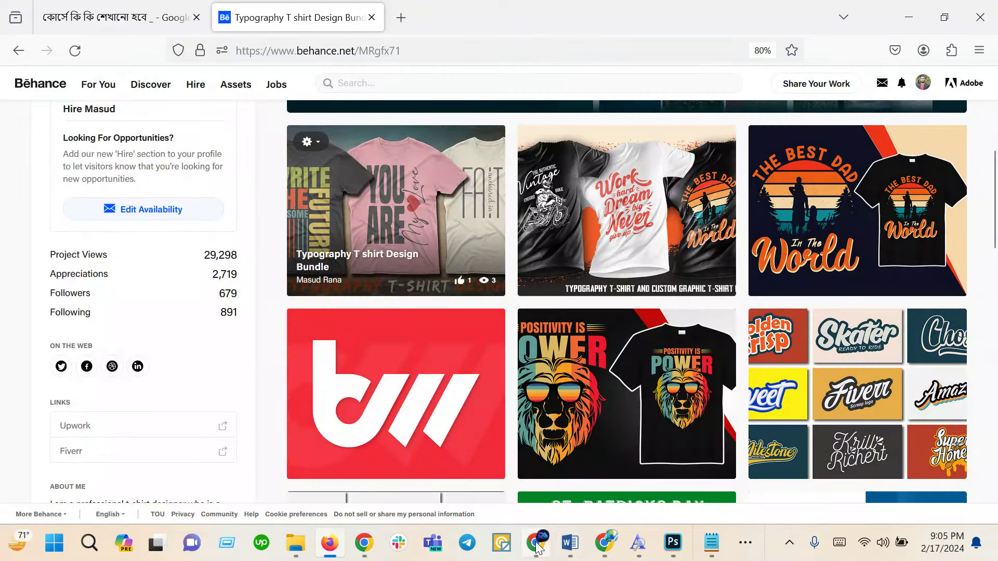
left_click(537, 546)
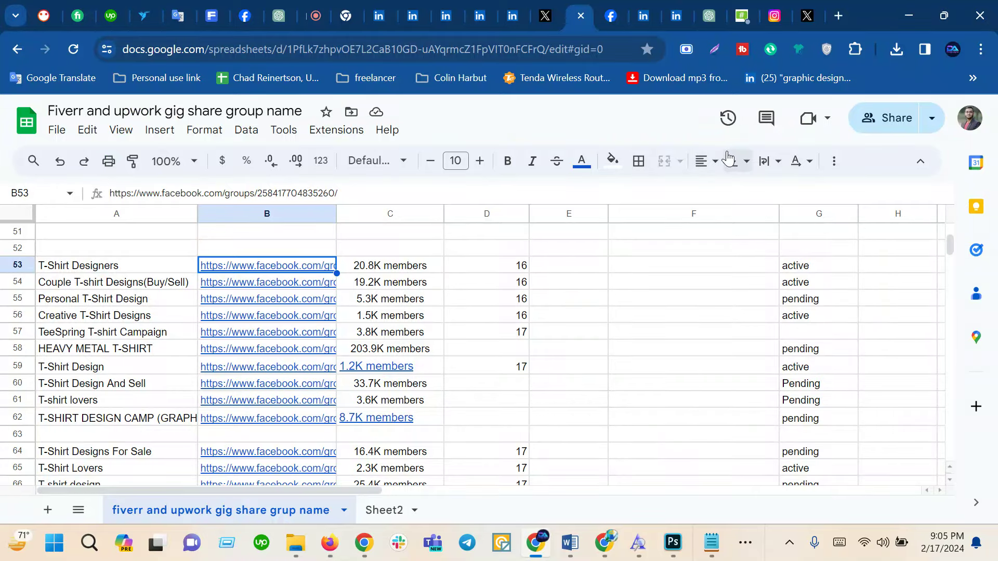
- Switch from the group-name spreadsheet to the Google Meet call tab
scroll(448, 390, "up", 1)
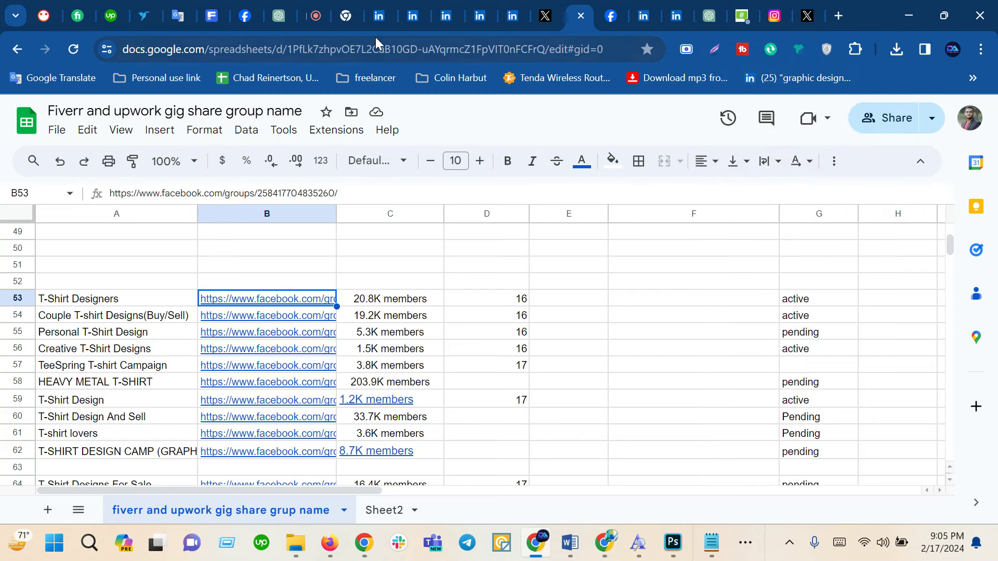
left_click(323, 13)
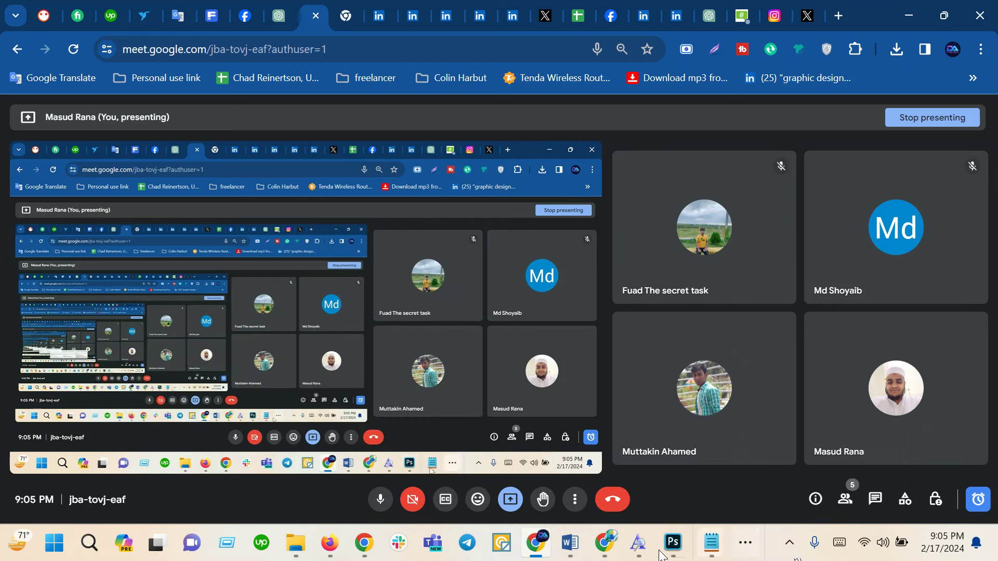
- Close the Scre.io recorder window and stop presenting your screen in the Meet call
left_click(539, 553)
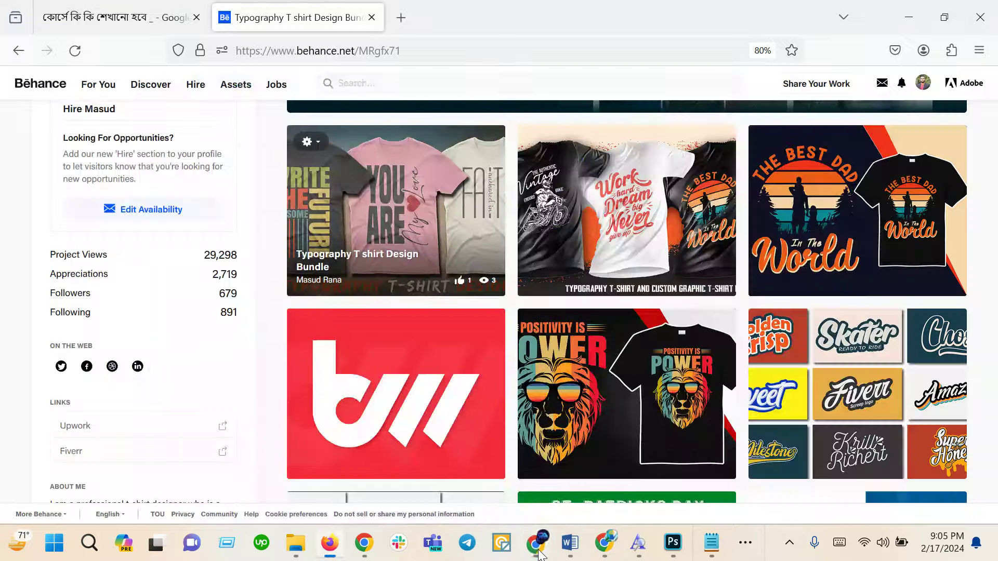
left_click(539, 553)
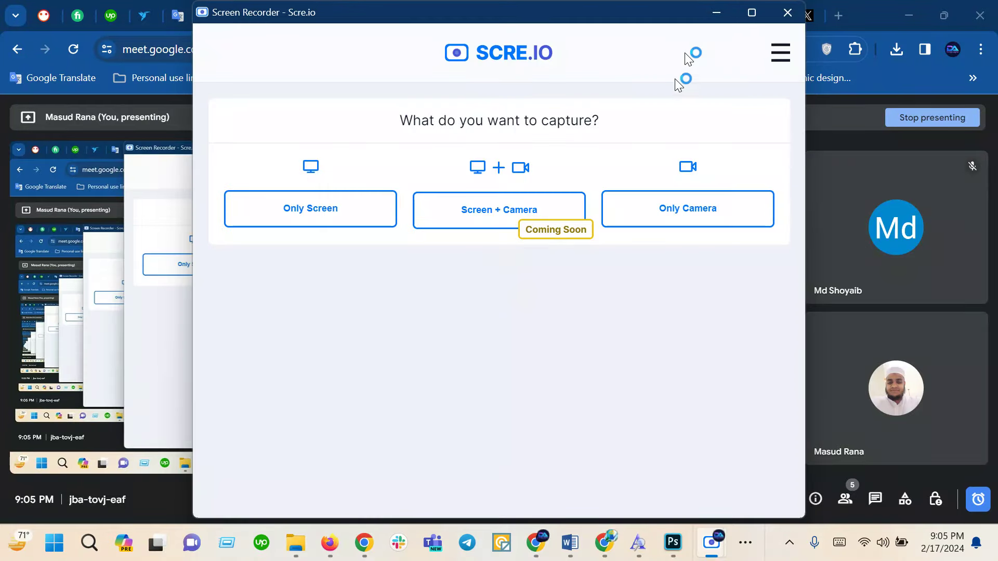
left_click(784, 14)
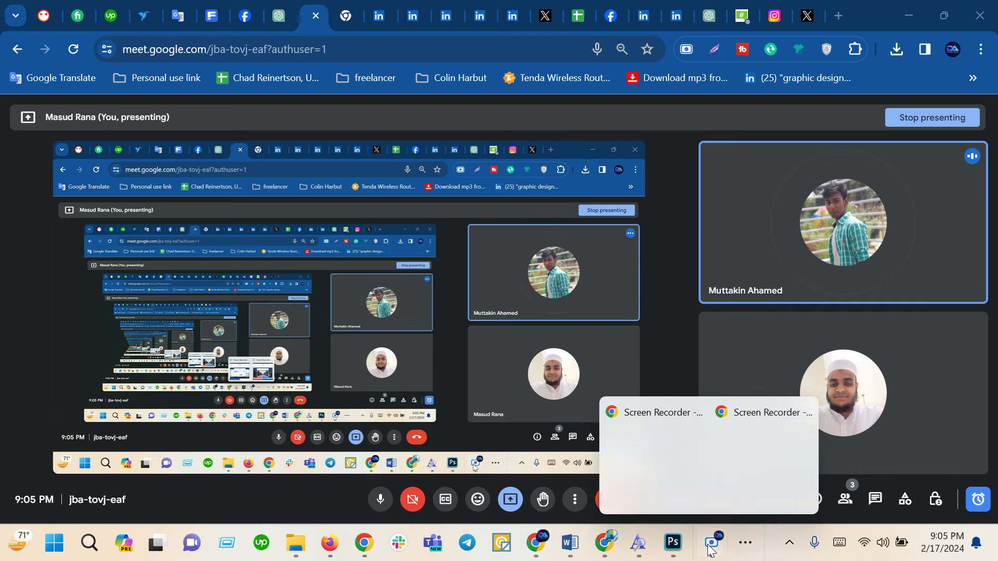
mouse_move(711, 543)
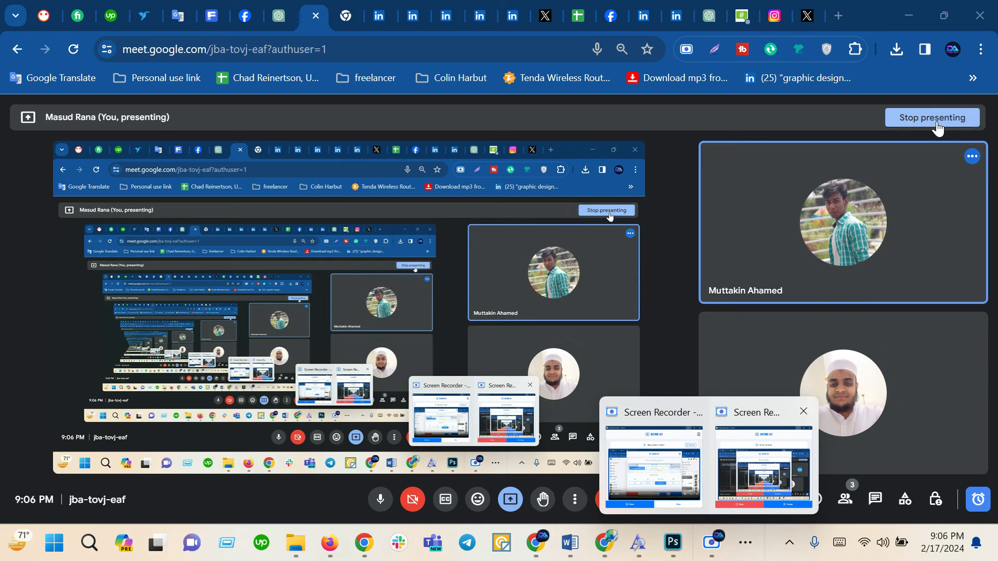
left_click(512, 500)
left_click(575, 461)
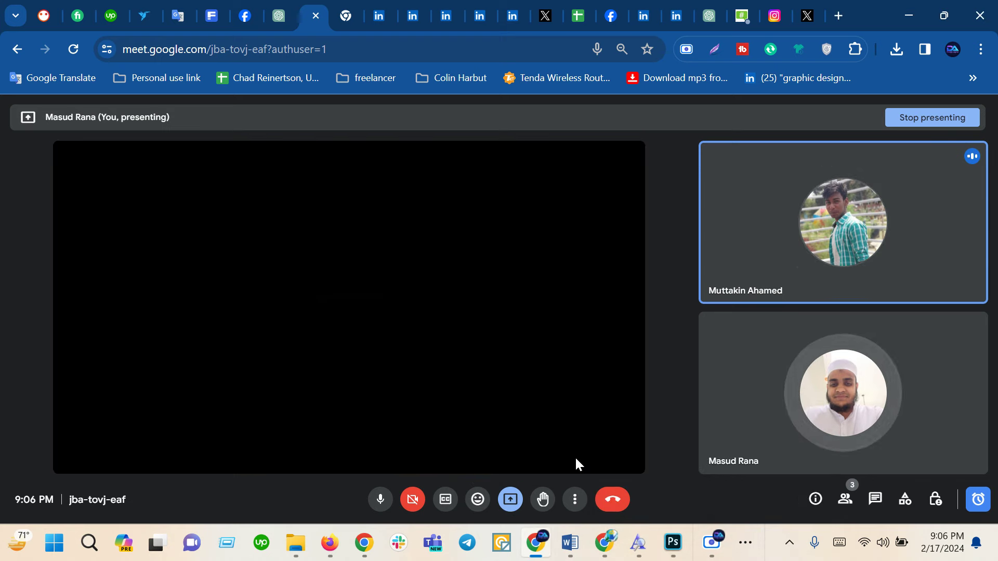